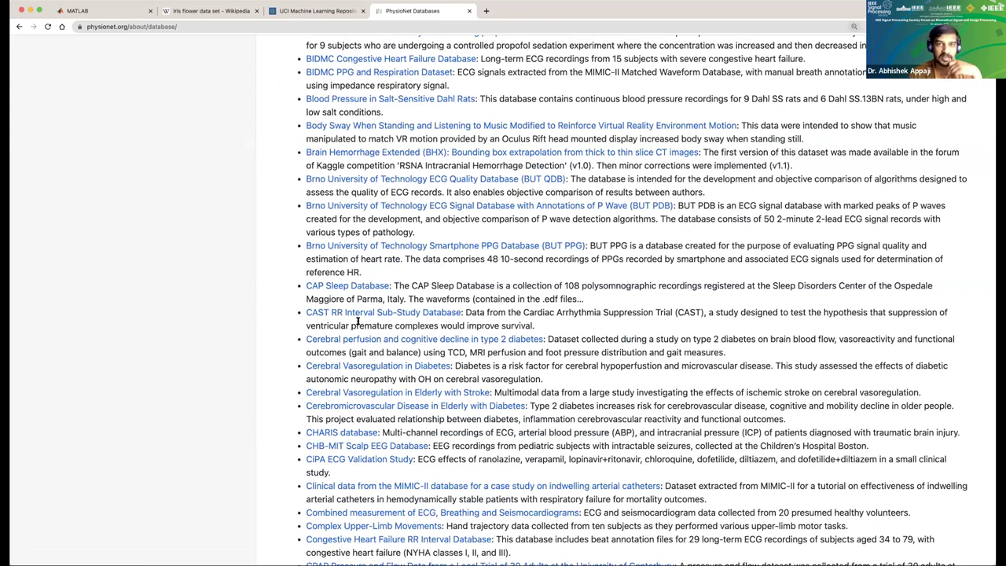
Search the web for kaggle in a new browser tab and open Kaggle's Datasets page.
{"action": "scroll", "coordinate": [299, 318], "scroll_direction": "down", "scroll_amount": 5}
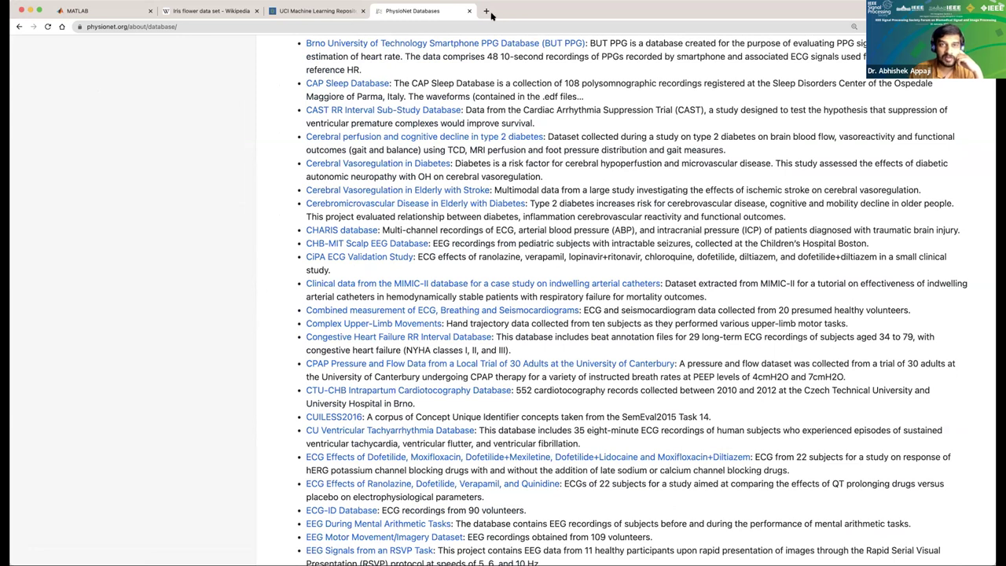
{"action": "key", "text": "Home"}
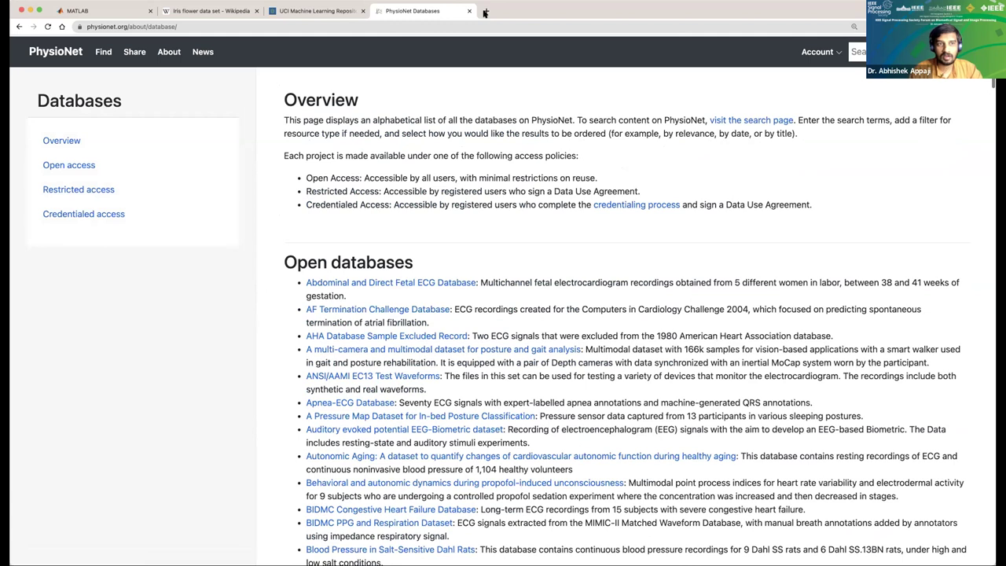
{"action": "key", "text": "super+t"}
{"action": "type", "text": "ka"}
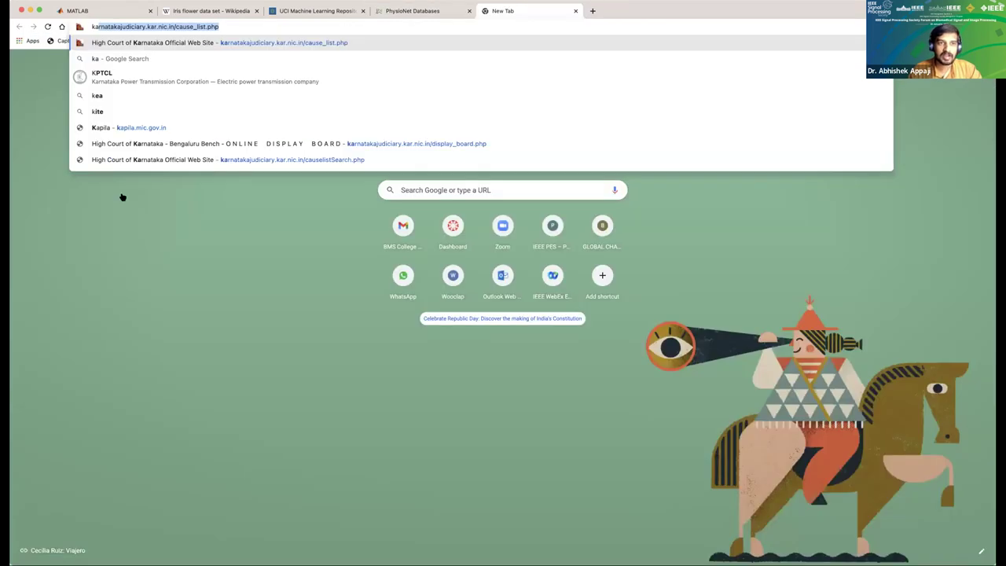
{"action": "type", "text": "ggle"}
{"action": "key", "text": "Return"}
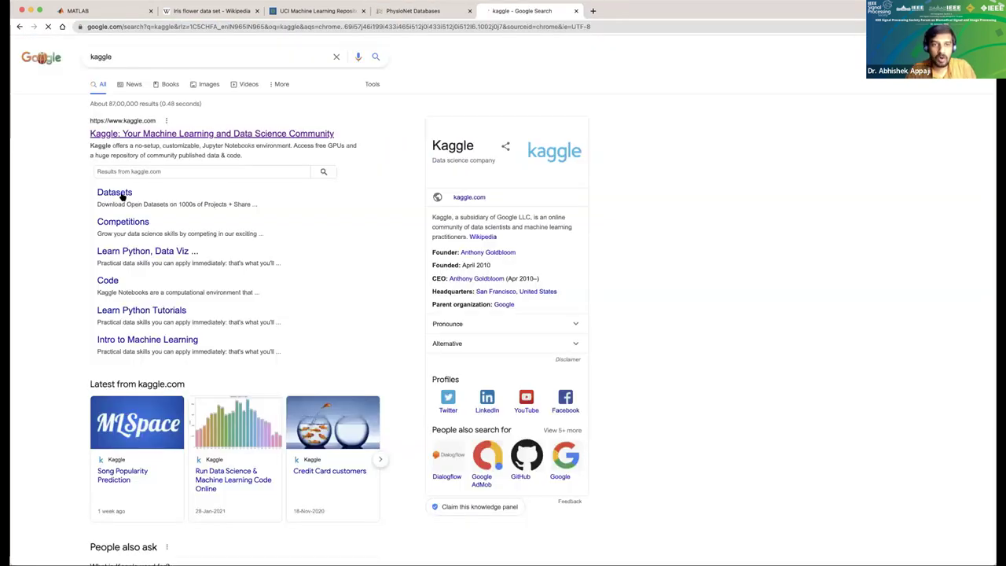
{"action": "left_click", "coordinate": [119, 195]}
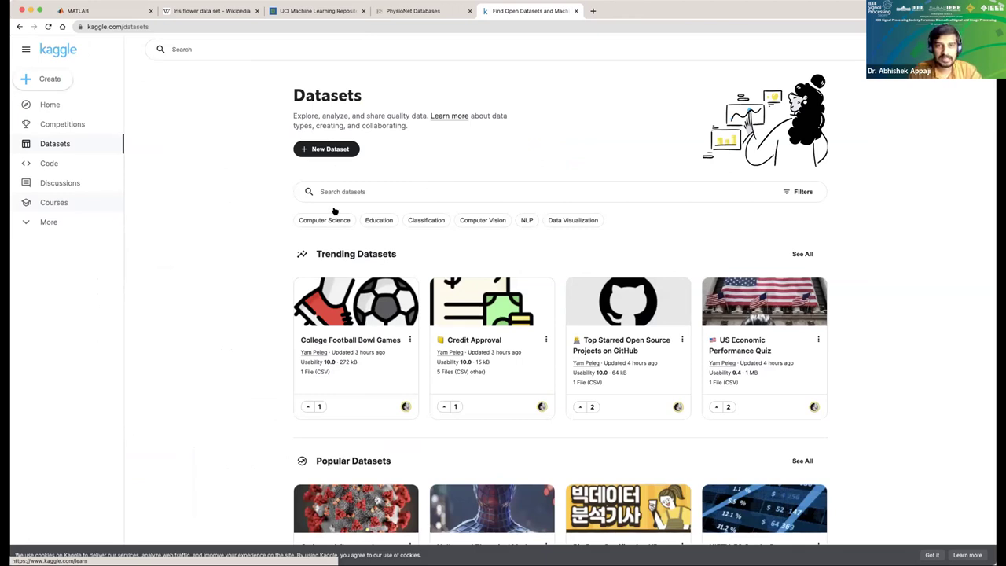
Filter the Kaggle datasets by Classification, NLP, Computer Vision and Data Visualization in turn, clearing each tag before the next.
{"action": "left_click", "coordinate": [427, 220]}
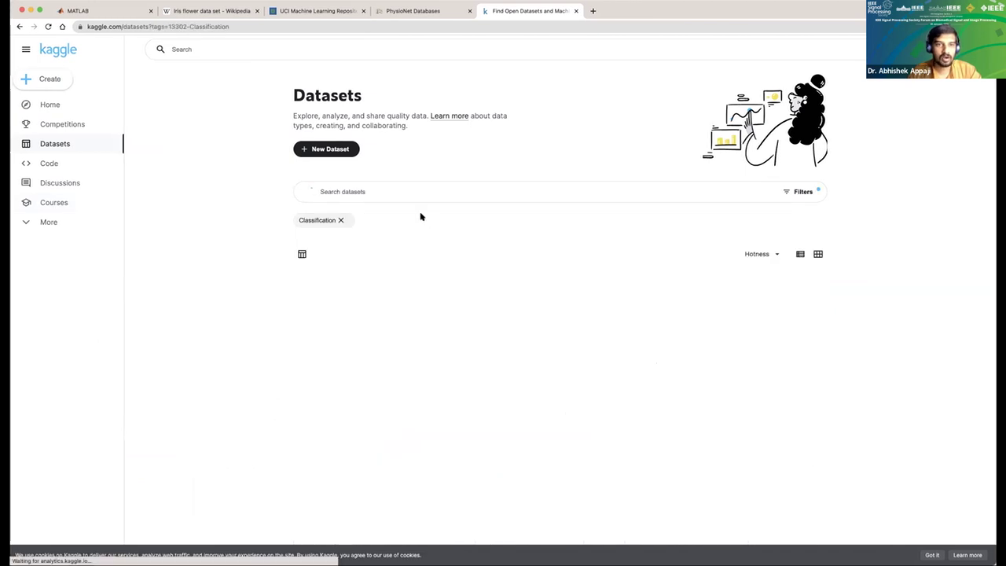
{"action": "left_click", "coordinate": [344, 154]}
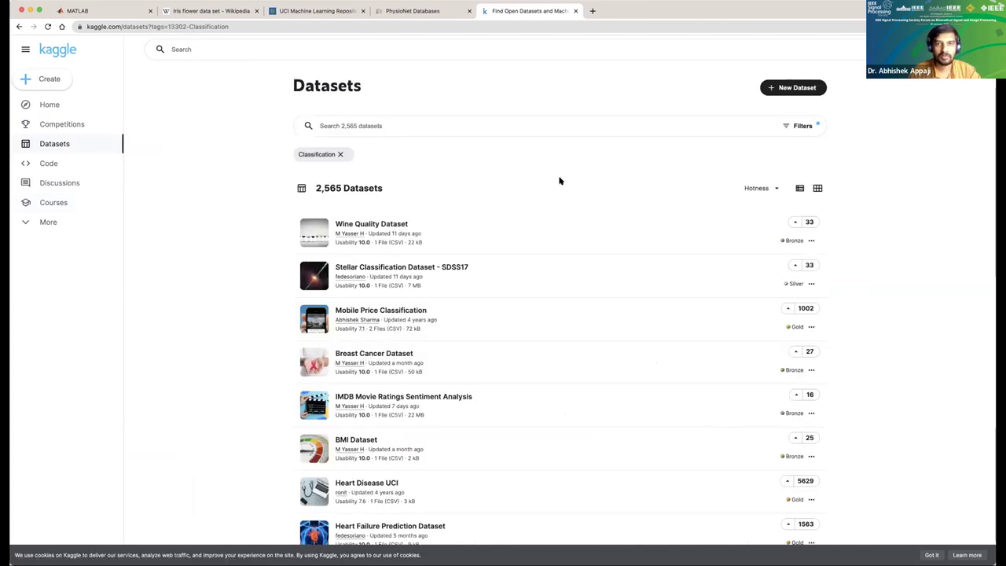
{"action": "left_click", "coordinate": [526, 221]}
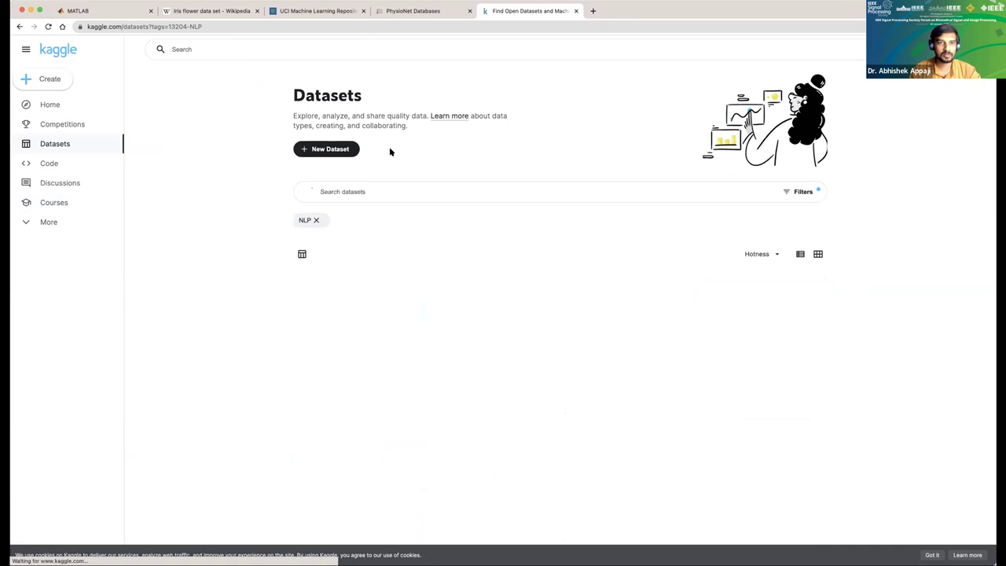
{"action": "left_click", "coordinate": [317, 155]}
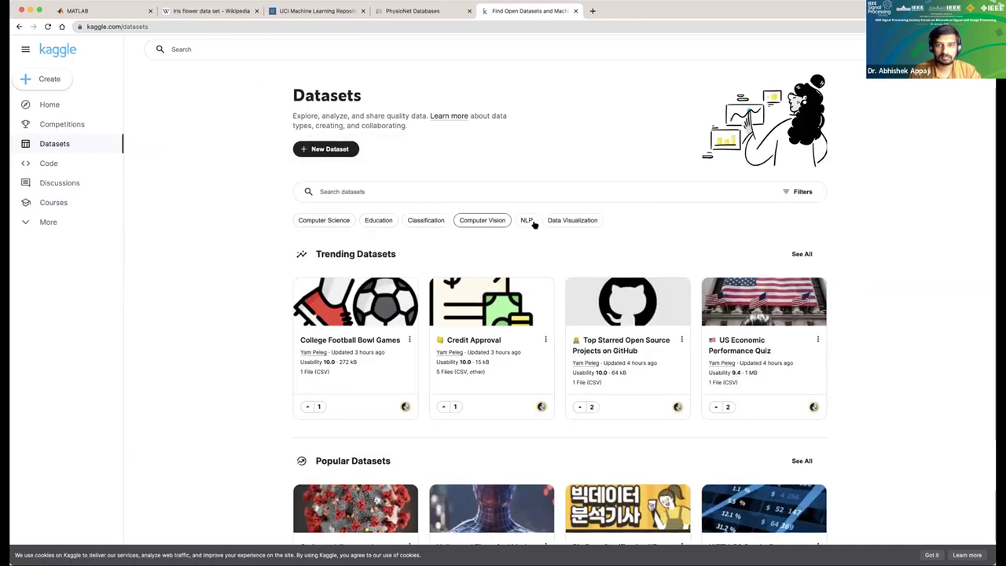
{"action": "left_click", "coordinate": [477, 222]}
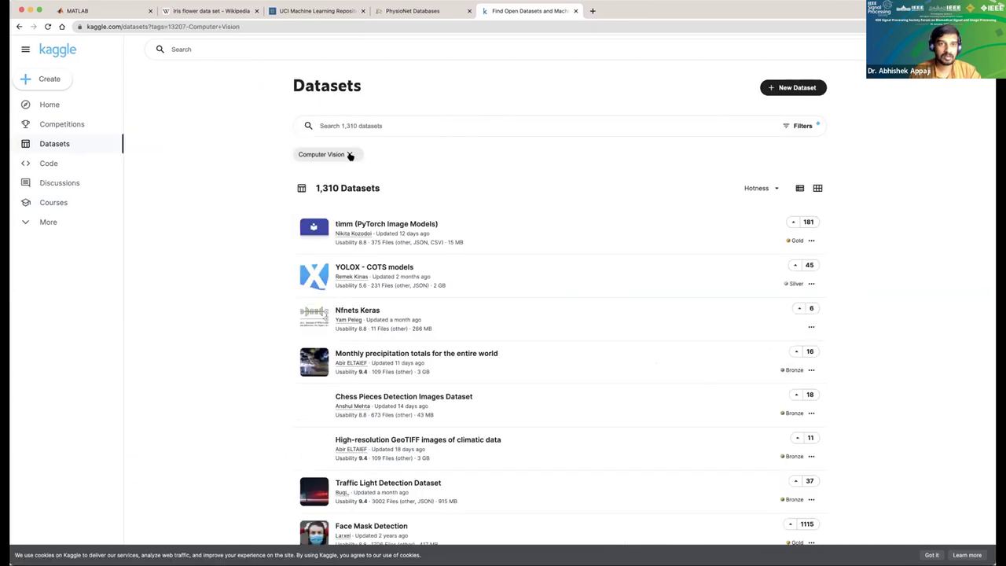
{"action": "key", "text": "super+bracketleft"}
{"action": "left_click", "coordinate": [564, 223]}
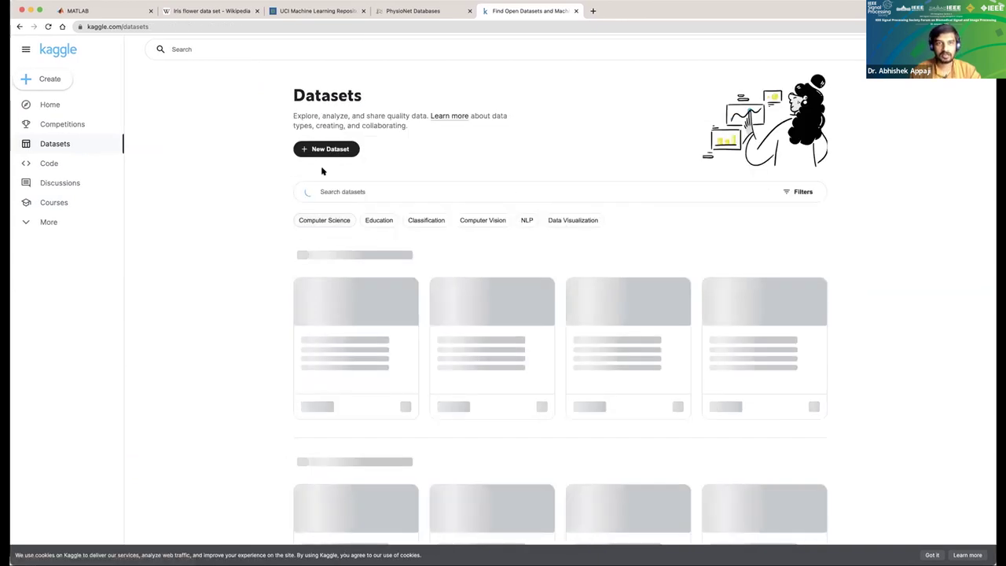
{"action": "left_click", "coordinate": [354, 155]}
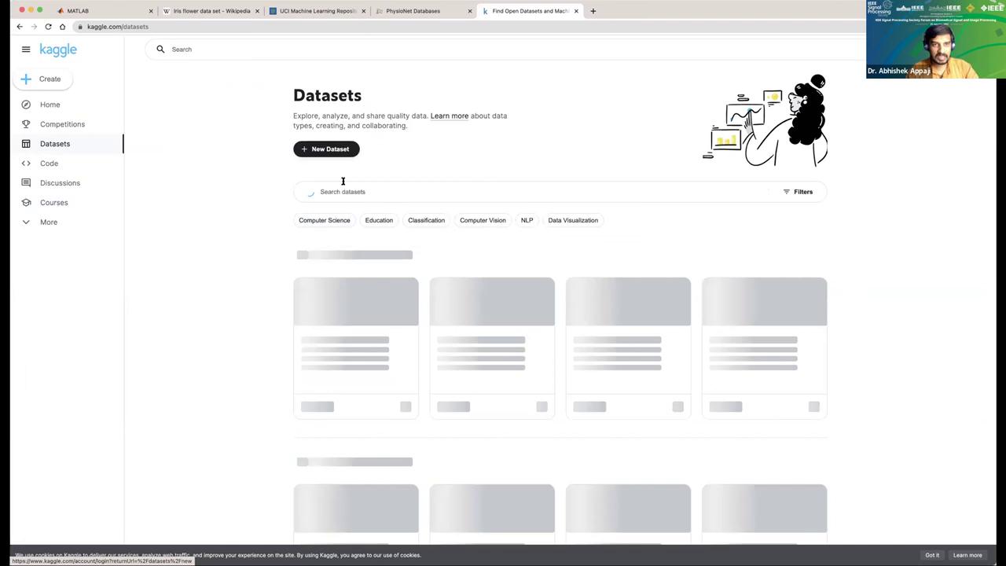
Search the datasets for ECG and for Retina, and look through the Retina results.
{"action": "left_click", "coordinate": [321, 191]}
{"action": "type", "text": "ECG"}
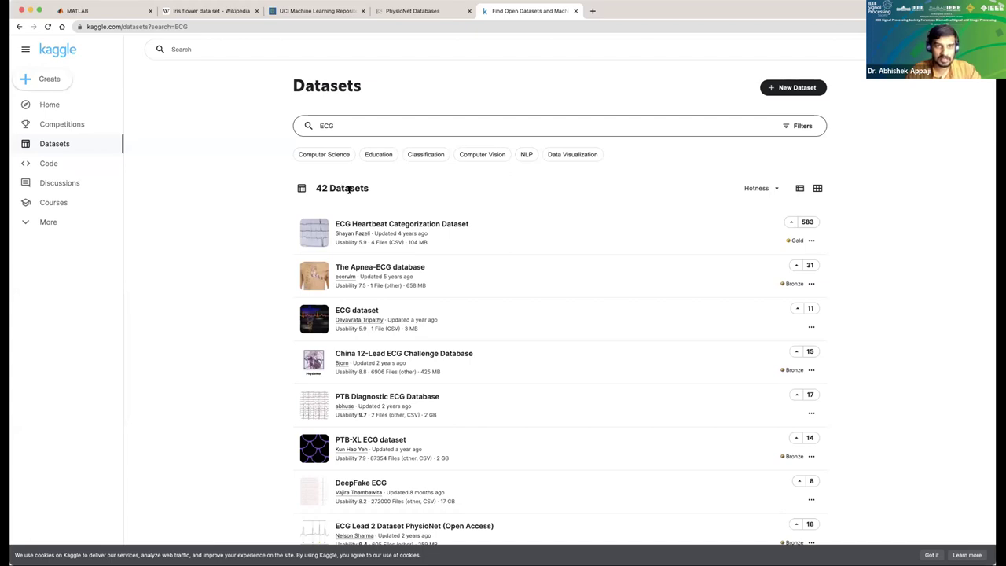
{"action": "left_click_drag", "start_coordinate": [334, 126], "coordinate": [308, 126]}
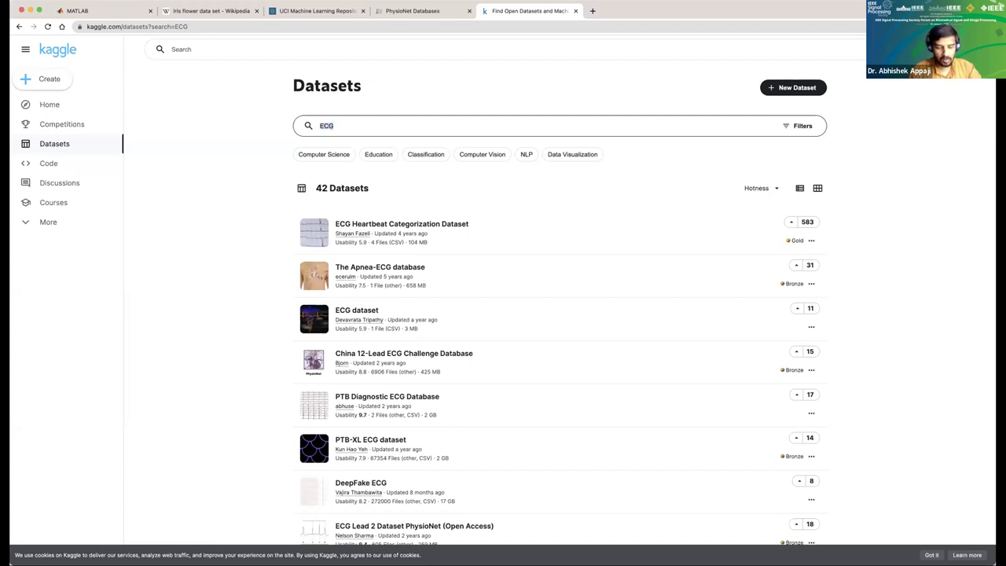
{"action": "type", "text": "Retina"}
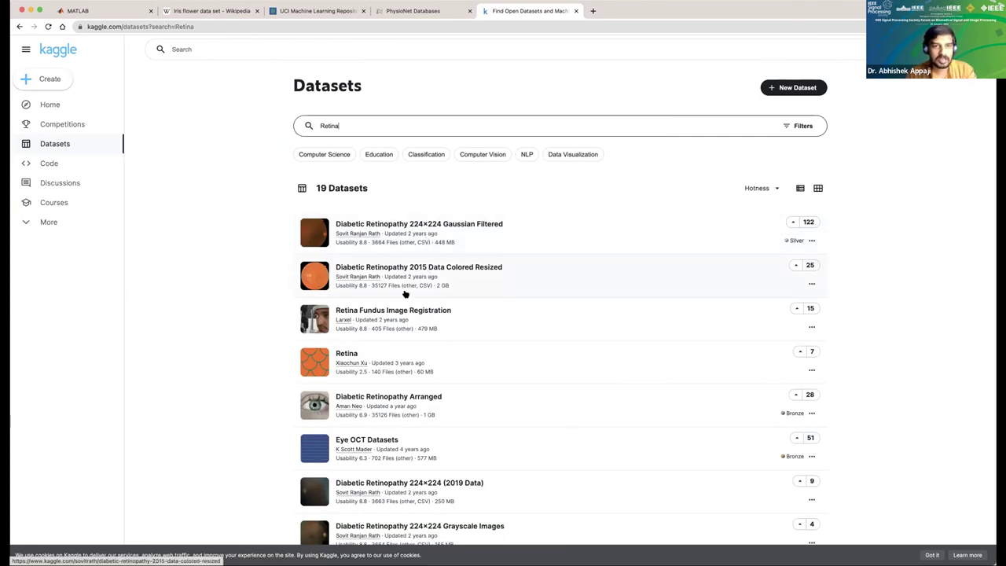
{"action": "scroll", "coordinate": [389, 322], "scroll_direction": "down", "scroll_amount": 2}
{"action": "scroll", "coordinate": [390, 322], "scroll_direction": "down", "scroll_amount": 2}
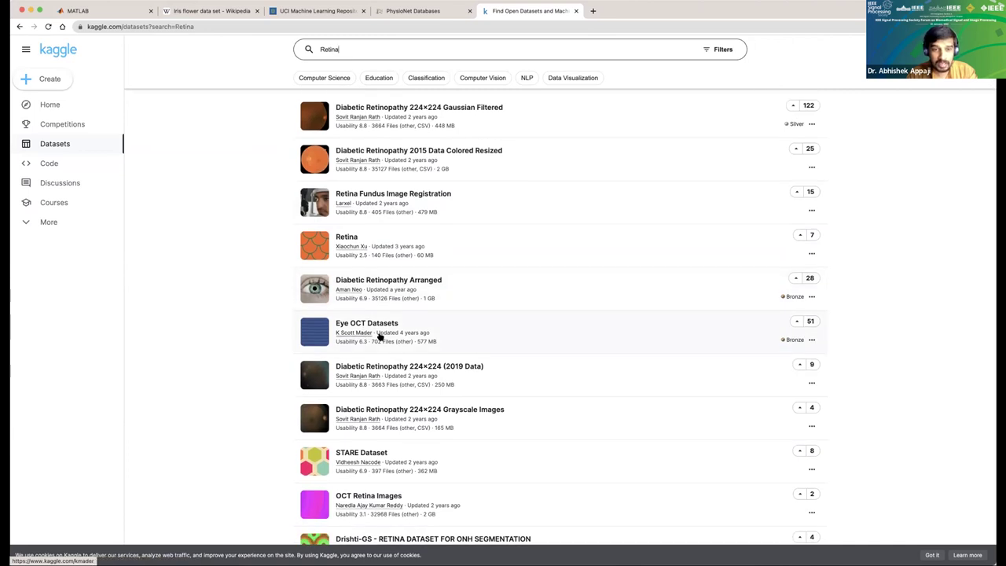
{"action": "scroll", "coordinate": [377, 334], "scroll_direction": "down", "scroll_amount": 5}
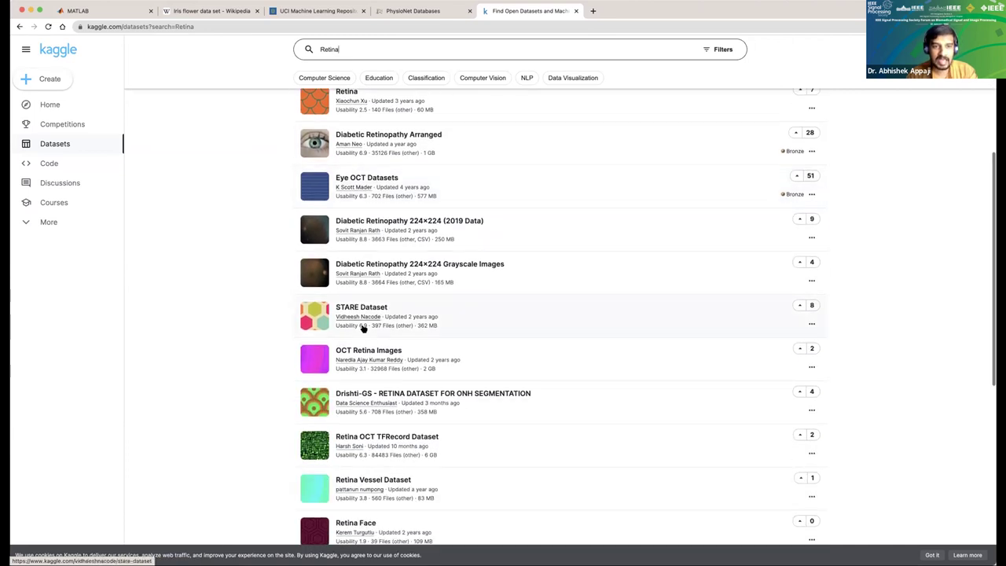
{"action": "scroll", "coordinate": [362, 372], "scroll_direction": "down", "scroll_amount": 9}
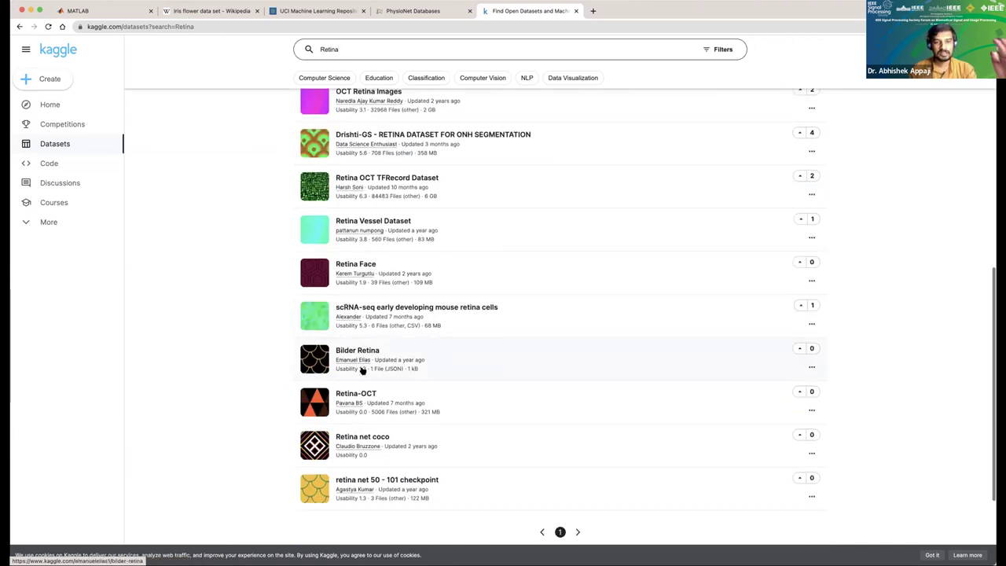
{"action": "scroll", "coordinate": [362, 371], "scroll_direction": "down", "scroll_amount": 1}
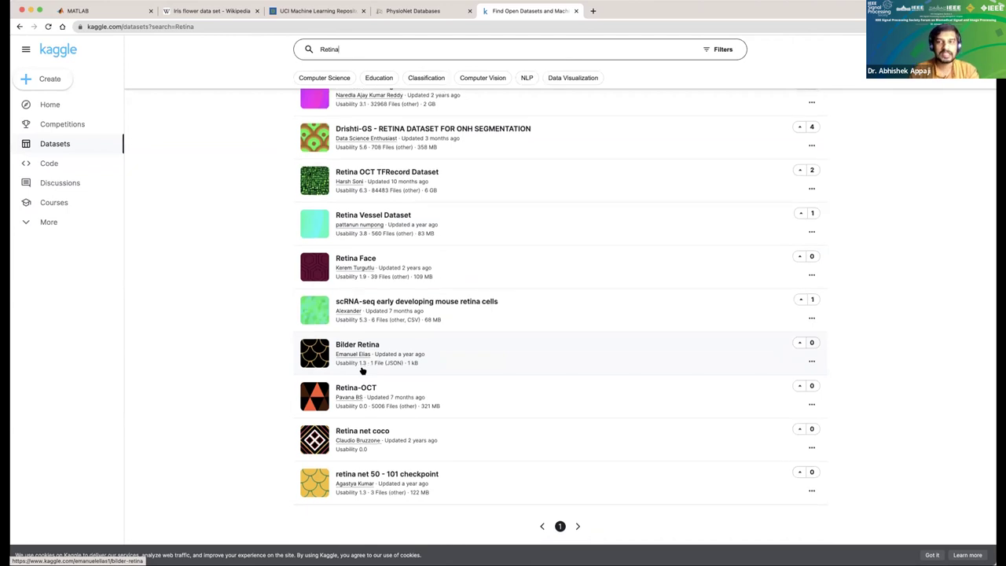
{"action": "scroll", "coordinate": [429, 322], "scroll_direction": "up", "scroll_amount": 15}
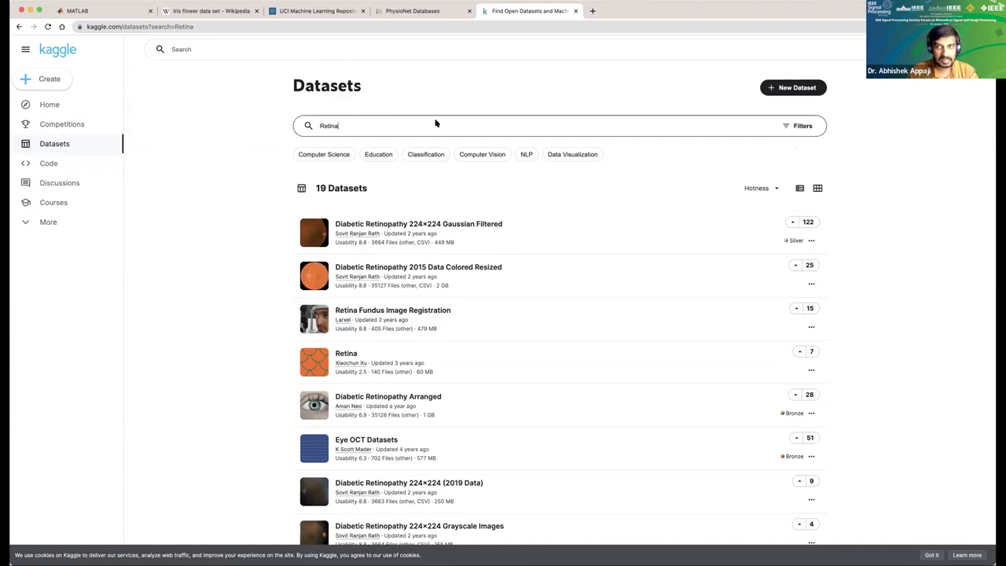
Clear the dataset search, open Omicron daily cases by country (COVID-19 variant) and view its code notebooks in full screen.
{"action": "left_click_drag", "start_coordinate": [363, 125], "coordinate": [308, 127]}
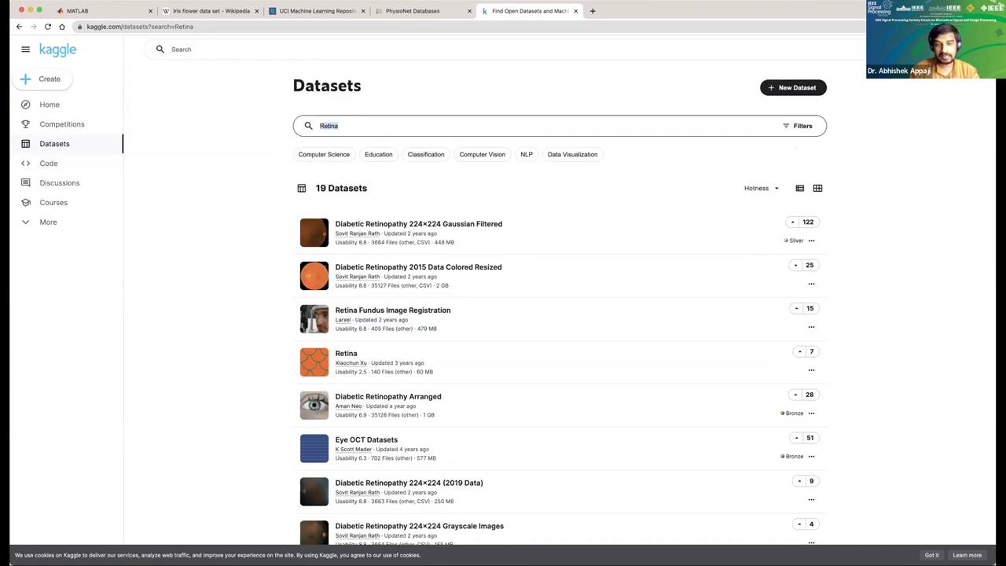
{"action": "key", "text": "BackSpace"}
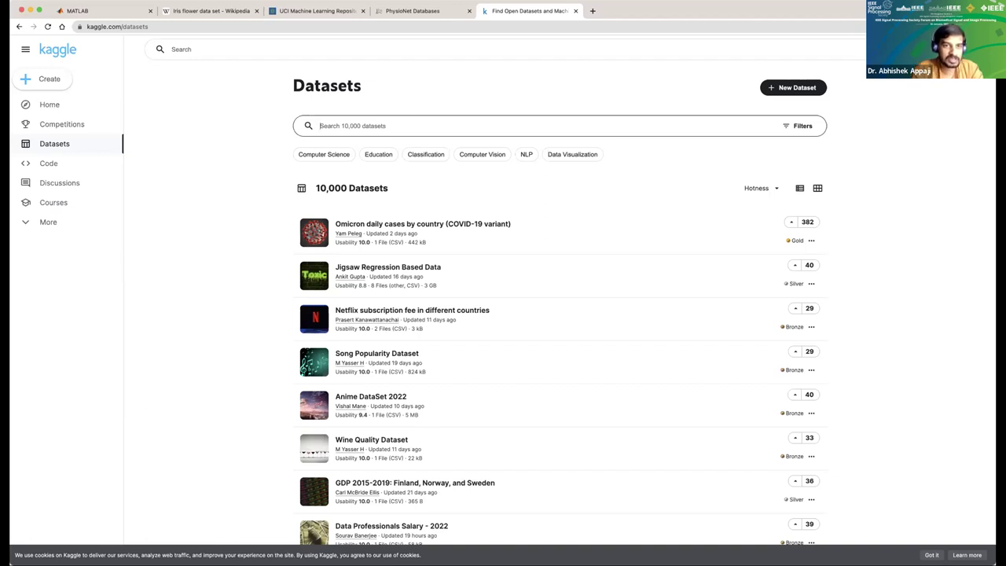
{"action": "left_click", "coordinate": [420, 228]}
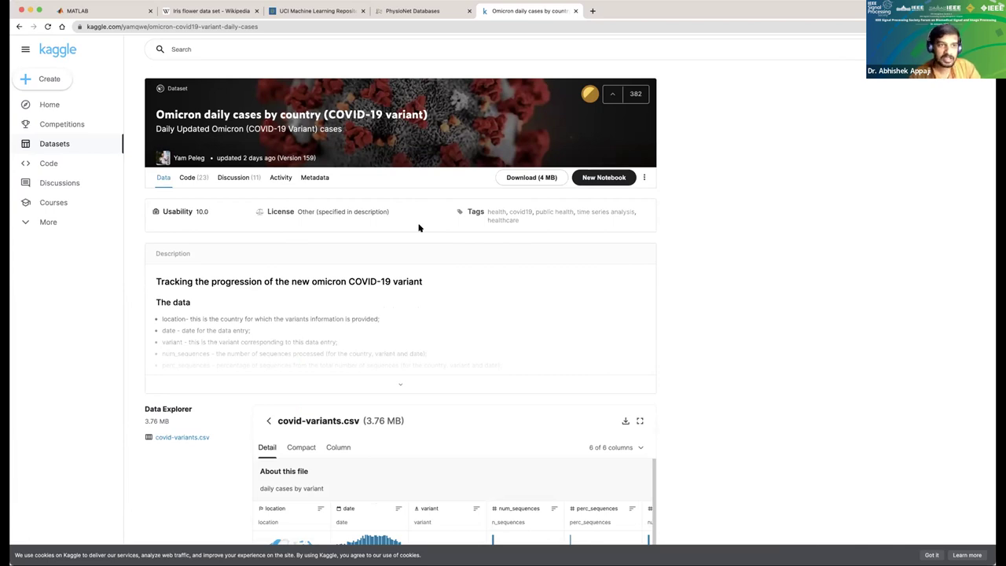
{"action": "left_click", "coordinate": [188, 177]}
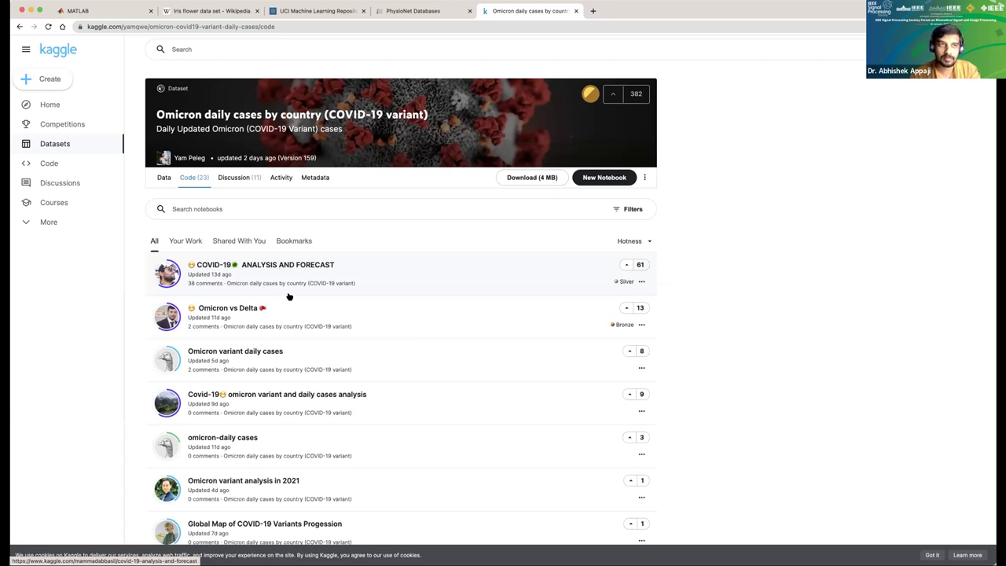
{"action": "left_click", "coordinate": [39, 10]}
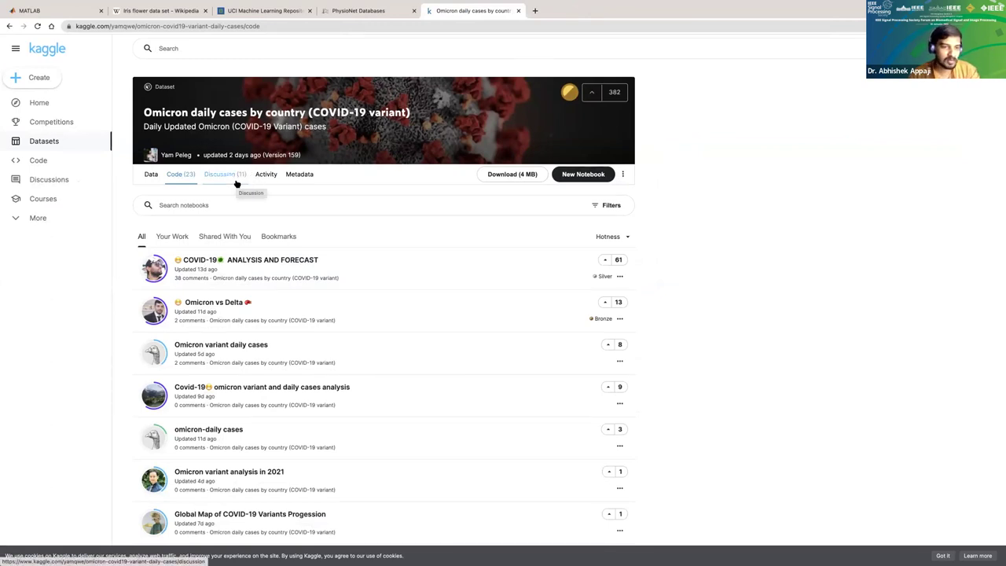
Return to the Kaggle Datasets page and search the datasets for medical.
{"action": "left_click", "coordinate": [10, 26]}
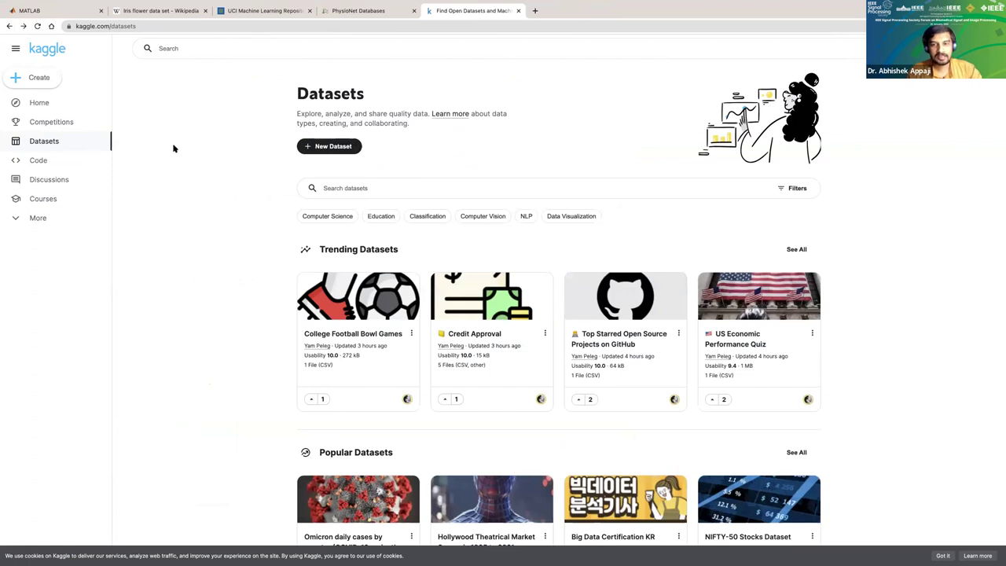
{"action": "left_click", "coordinate": [350, 185]}
{"action": "type", "text": "medical"}
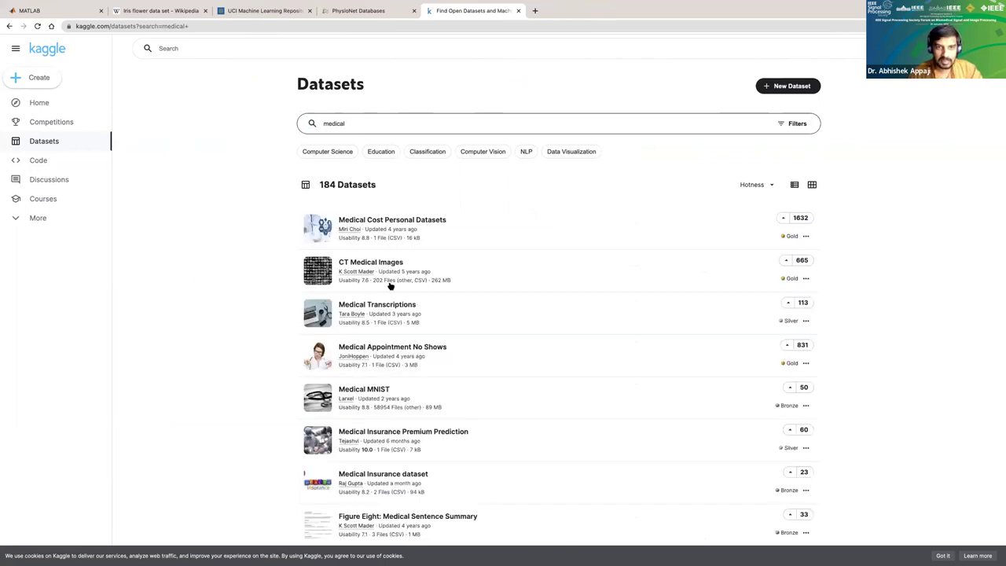
Search the datasets for COVID 19 Xray and look through the matching datasets.
{"action": "key", "text": "super+a"}
{"action": "type", "text": "COVID "}
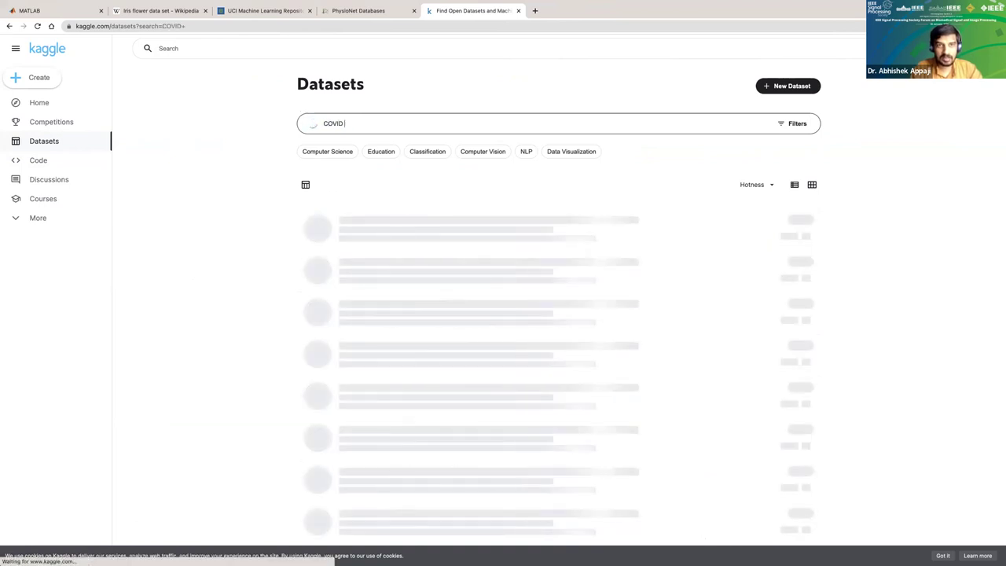
{"action": "type", "text": "29"}
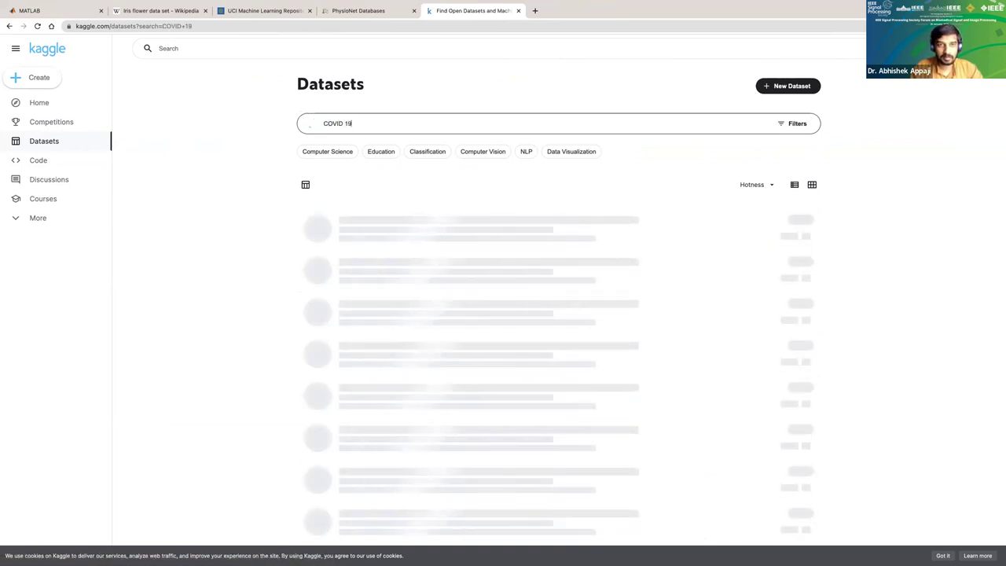
{"action": "type", "text": " Xray"}
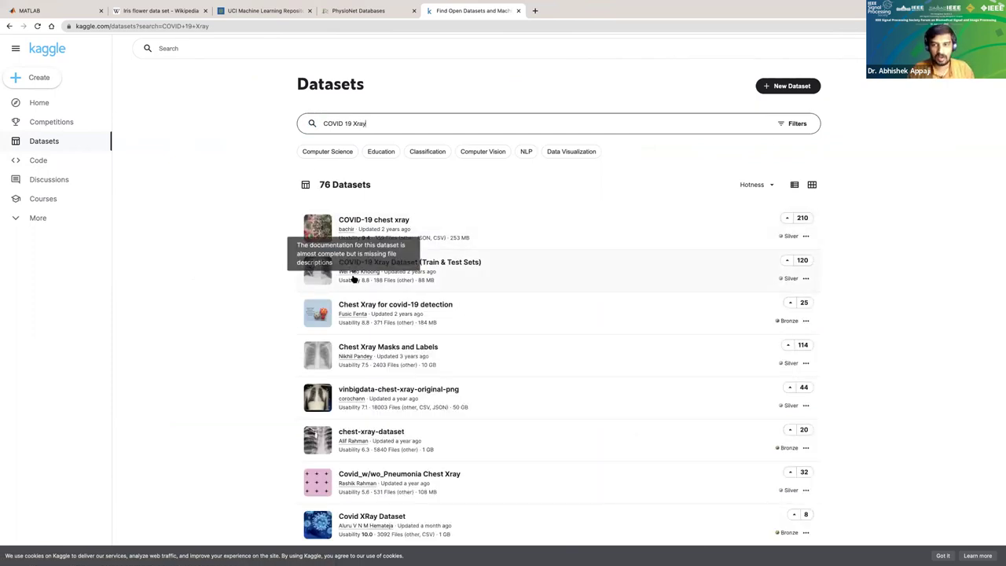
{"action": "scroll", "coordinate": [353, 270], "scroll_direction": "down", "scroll_amount": 3}
{"action": "scroll", "coordinate": [353, 281], "scroll_direction": "up", "scroll_amount": 2}
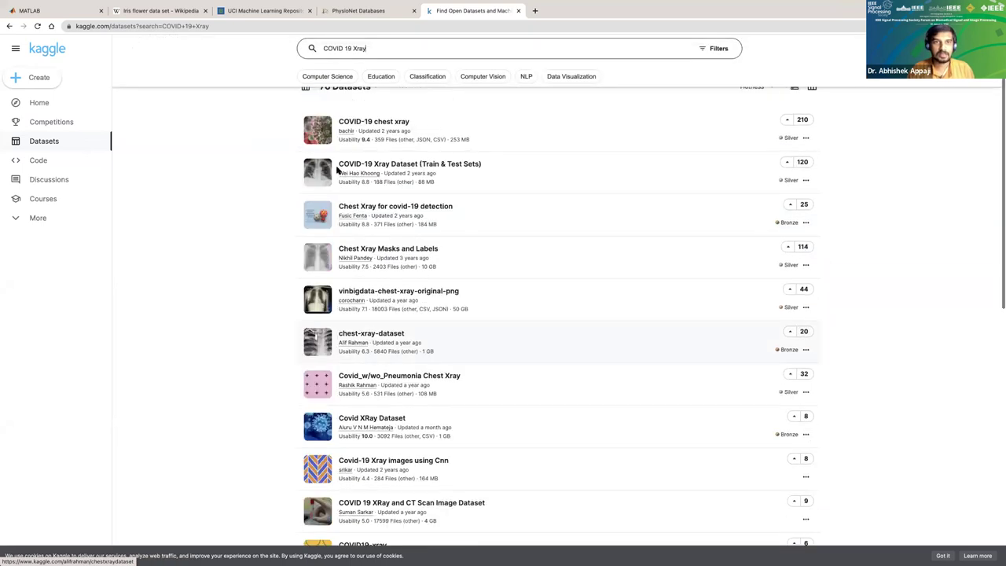
{"action": "scroll", "coordinate": [268, 179], "scroll_direction": "up", "scroll_amount": 2}
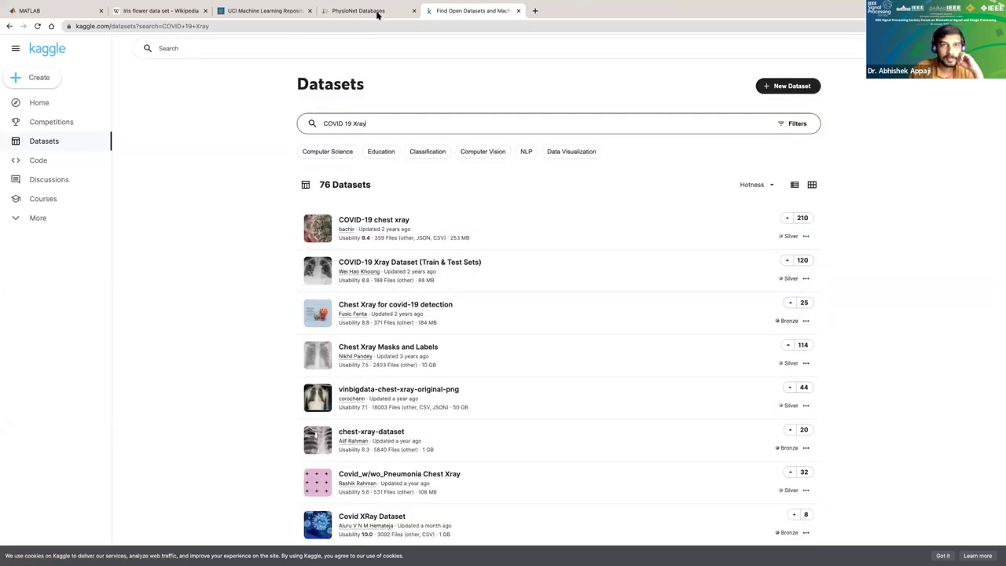
Open the UCI Machine Learning Repository's home page in a new browser tab.
{"action": "left_click", "coordinate": [536, 11]}
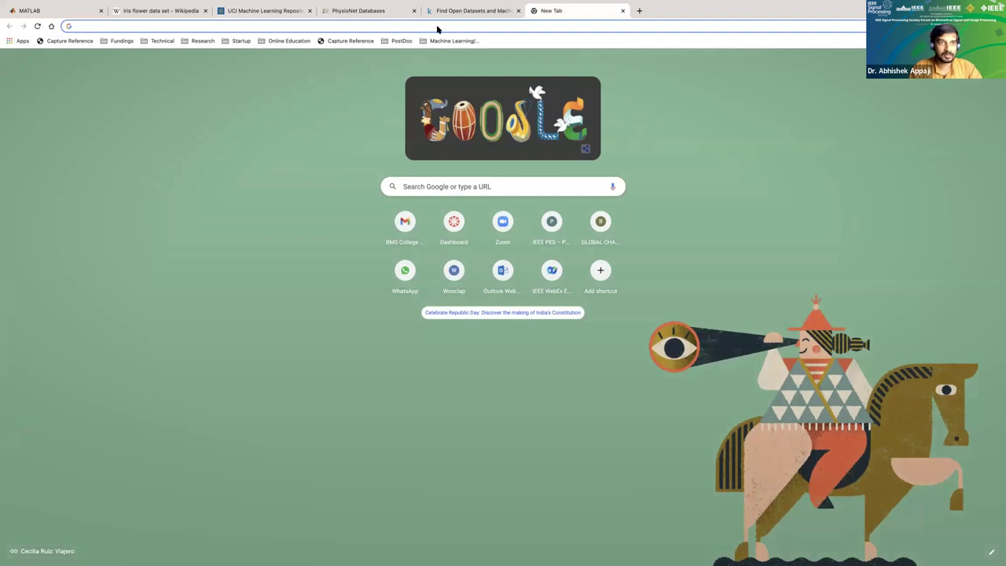
{"action": "left_click", "coordinate": [436, 25]}
{"action": "type", "text": "UC"}
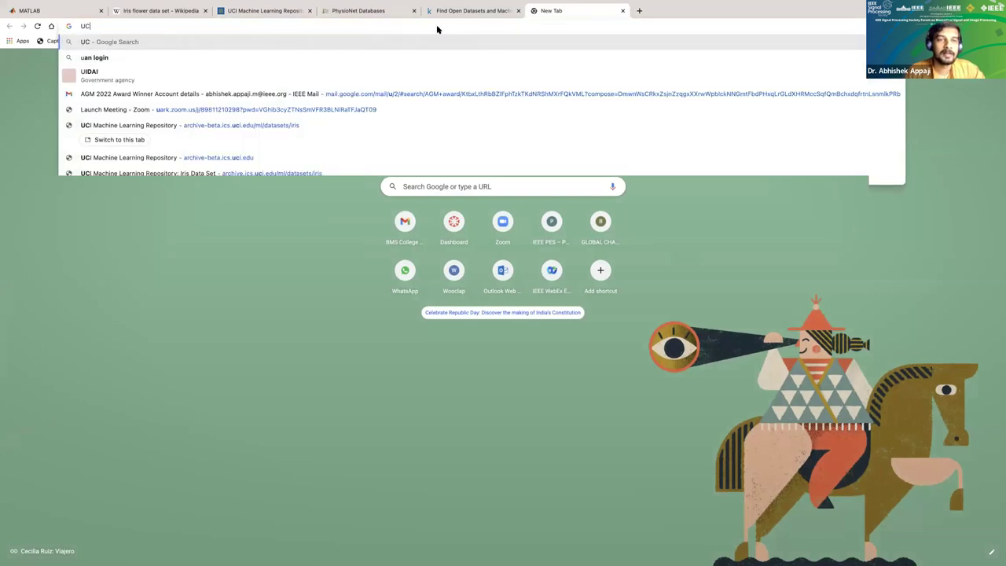
{"action": "type", "text": "I i"}
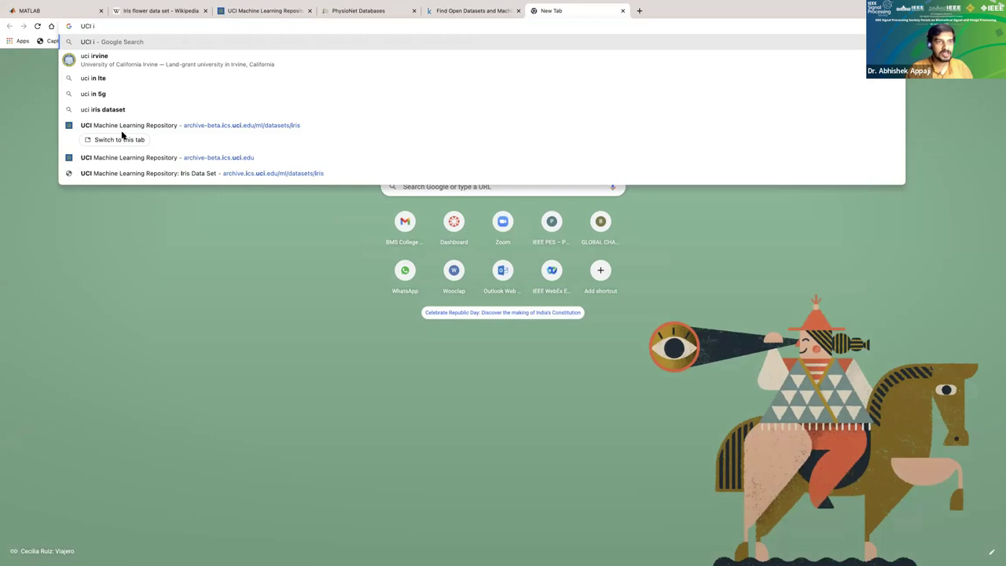
{"action": "key", "text": "BackSpace"}
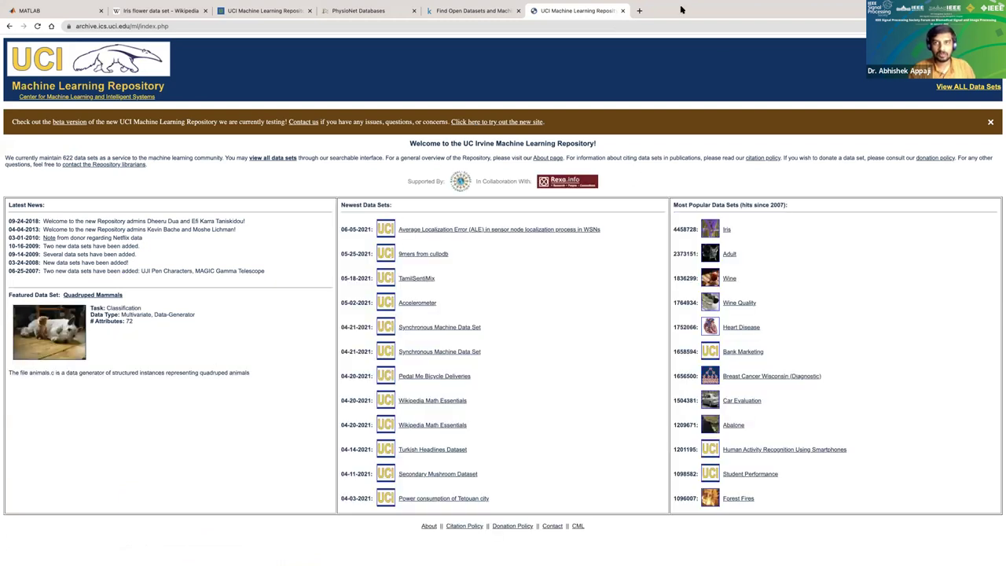
Open the repository's new beta site in a separate tab and compare the dates of the Iris and Open Web Text Corpus datasets.
{"action": "right_click", "coordinate": [476, 122]}
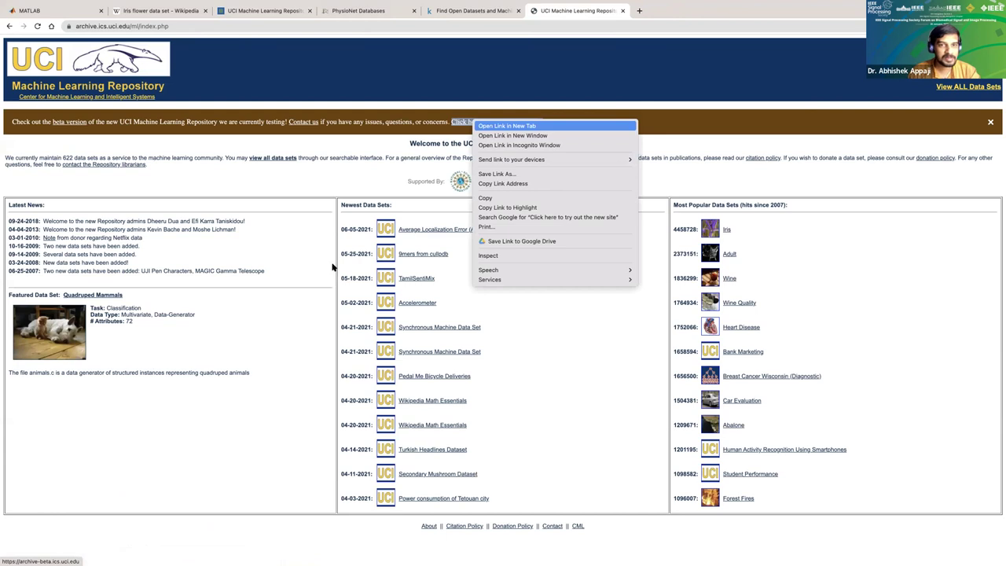
{"action": "left_click", "coordinate": [507, 126]}
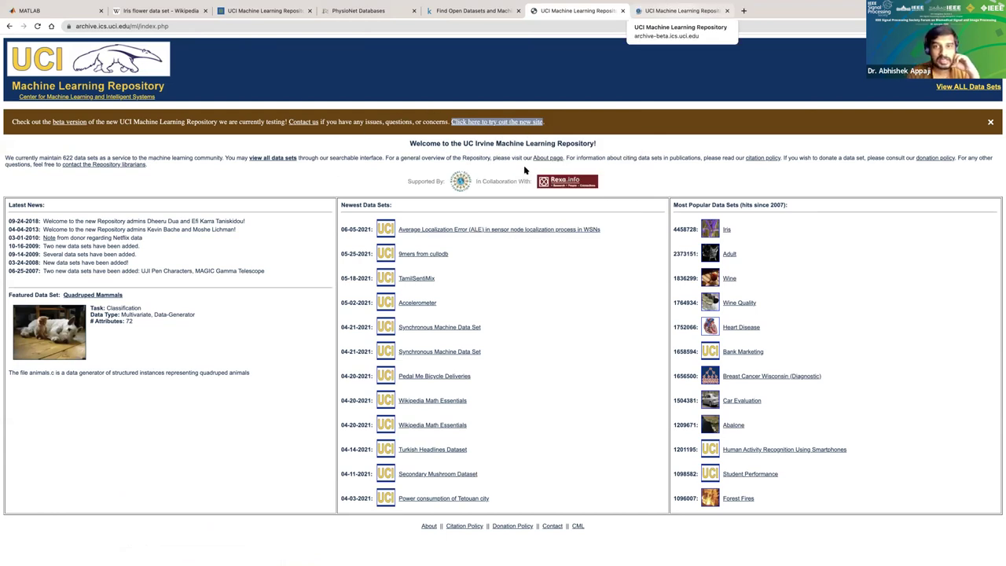
{"action": "key", "text": "ctrl+Tab"}
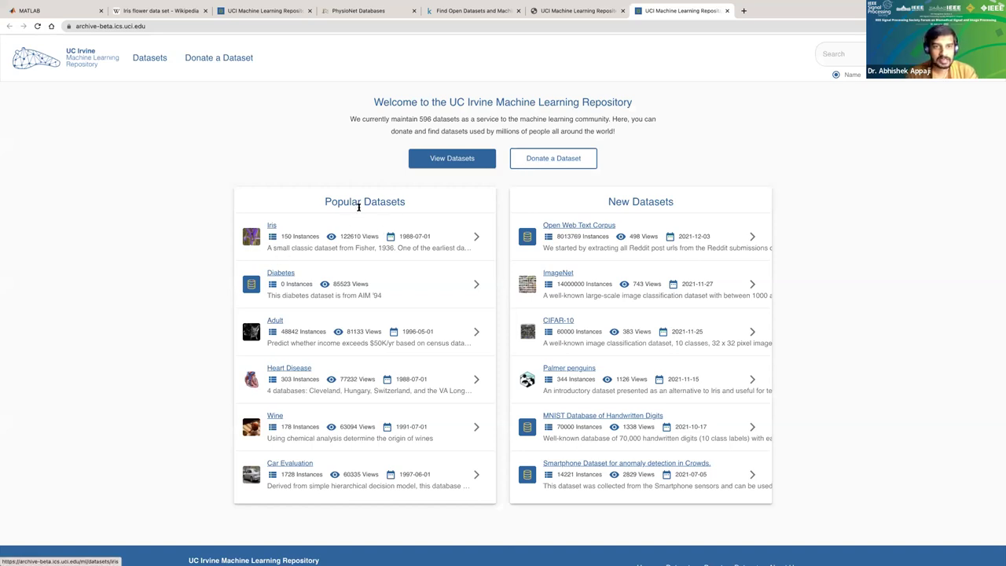
{"action": "triple_click", "coordinate": [431, 237]}
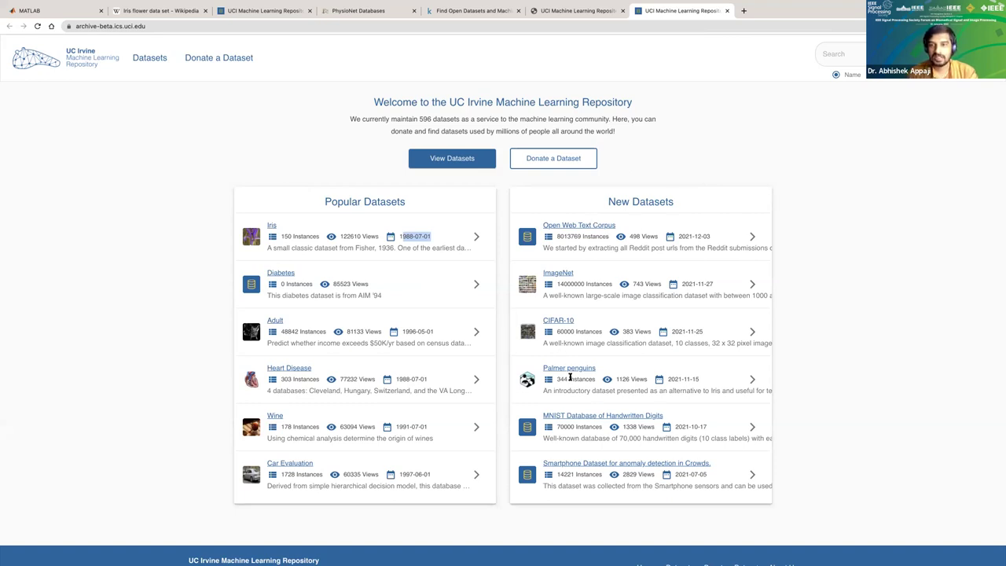
{"action": "mouse_move", "coordinate": [698, 236]}
{"action": "left_mouse_down"}
{"action": "mouse_move", "coordinate": [711, 237]}
{"action": "mouse_move", "coordinate": [689, 240]}
{"action": "mouse_move", "coordinate": [711, 243]}
{"action": "left_mouse_up"}
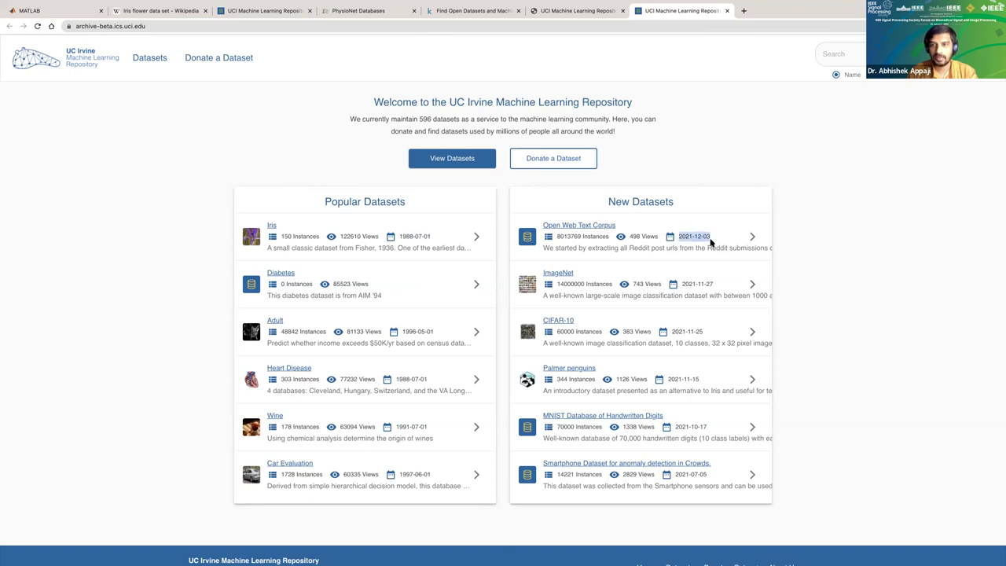
Open the repository's full dataset list, search it for Heart and remove the search filter.
{"action": "left_click", "coordinate": [699, 236]}
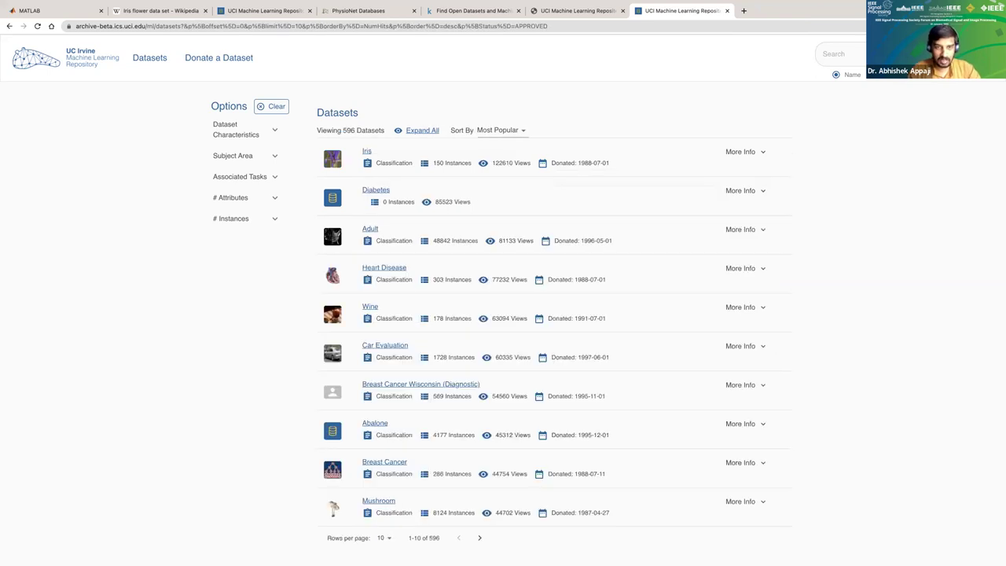
{"action": "type", "text": "Heart"}
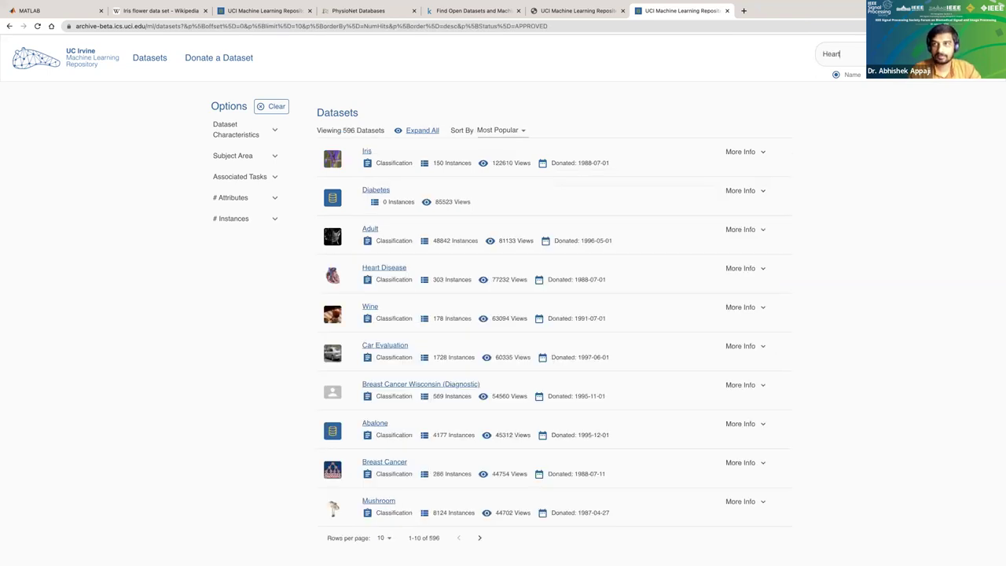
{"action": "key", "text": "Return"}
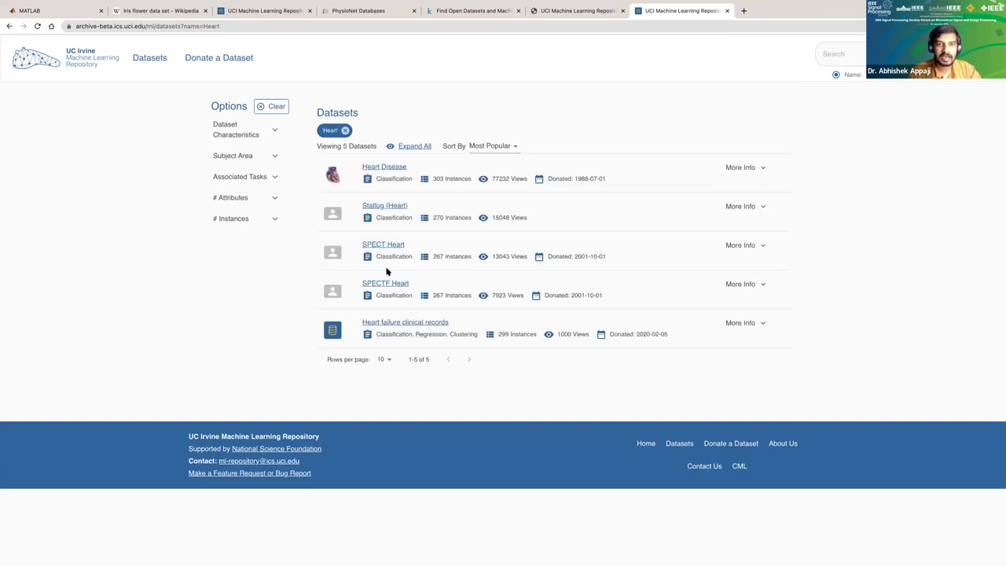
{"action": "left_click", "coordinate": [345, 129]}
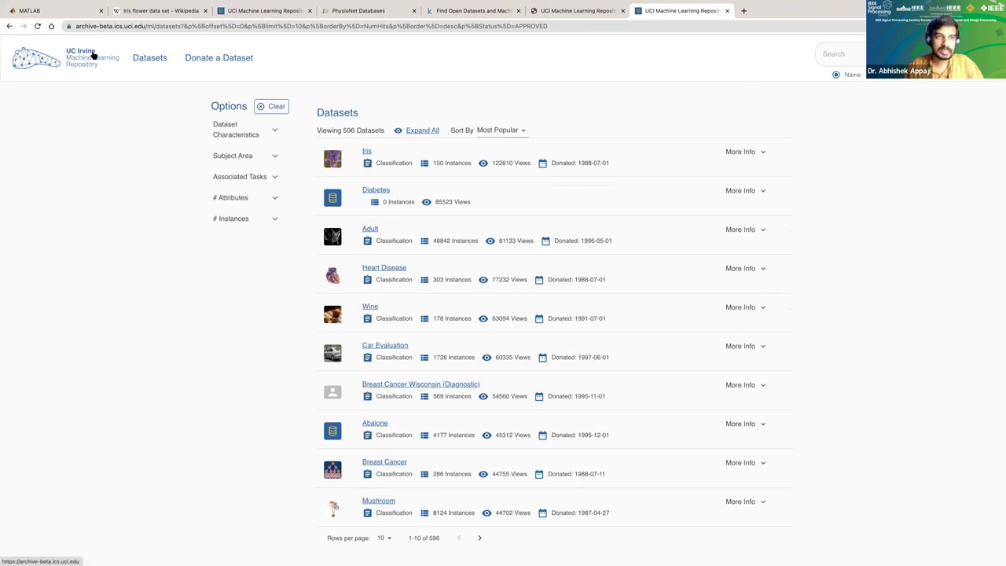
Show the dataset characteristics and subject area filters, and limit the list to Life Sciences datasets.
{"action": "left_click", "coordinate": [146, 61]}
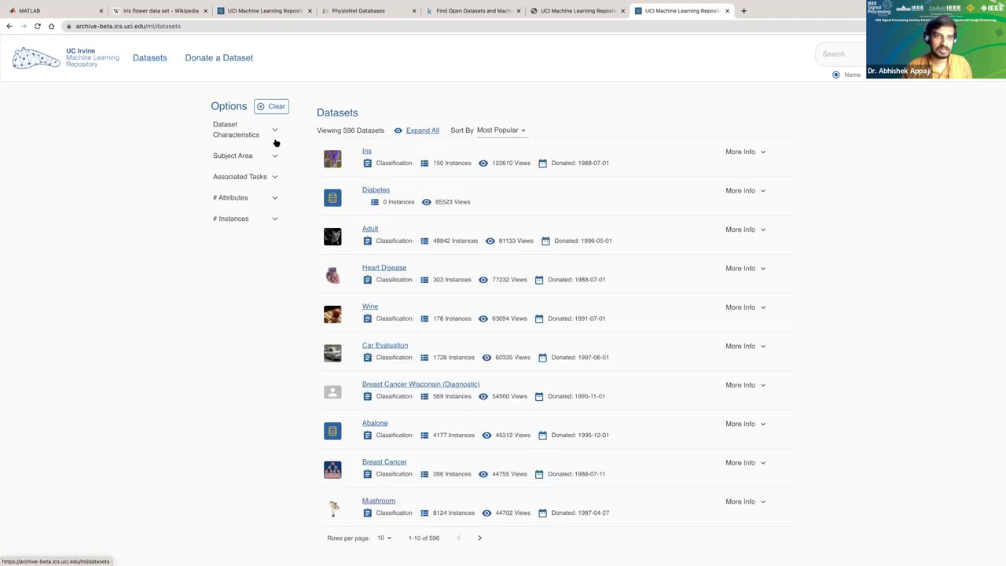
{"action": "left_click", "coordinate": [272, 158]}
{"action": "left_click", "coordinate": [275, 130]}
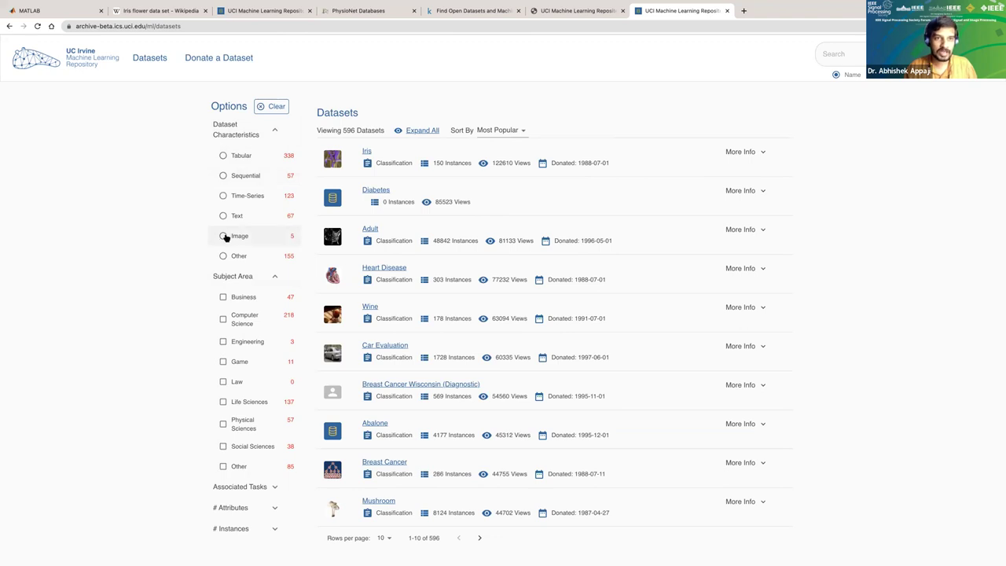
{"action": "left_click", "coordinate": [271, 106]}
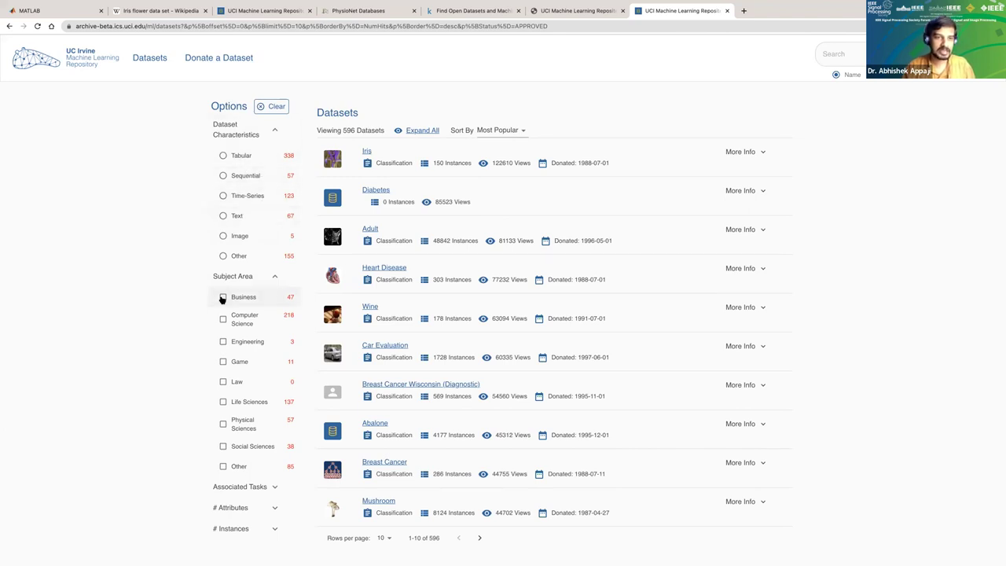
{"action": "left_click", "coordinate": [222, 401]}
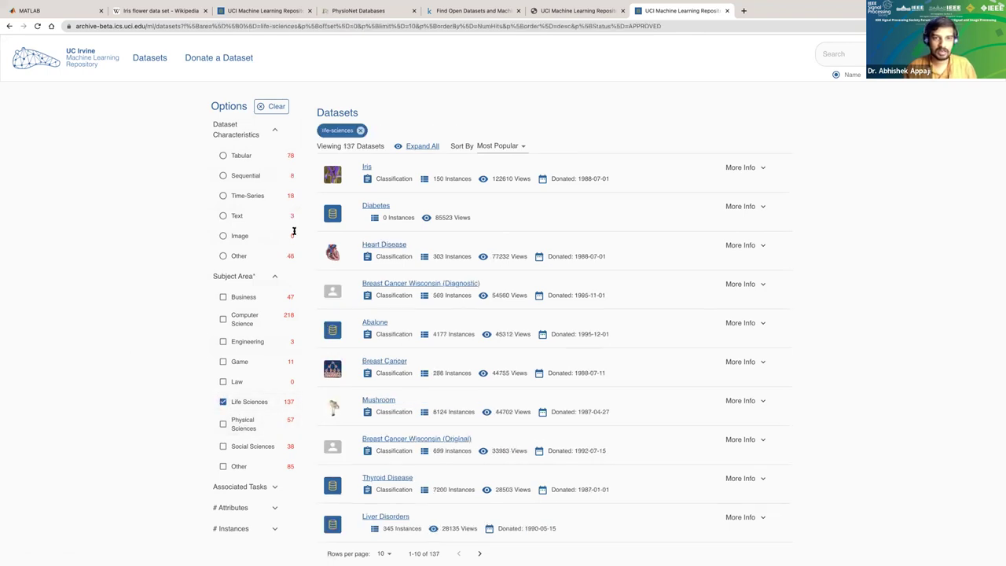
{"action": "scroll", "coordinate": [387, 367], "scroll_direction": "down", "scroll_amount": 3}
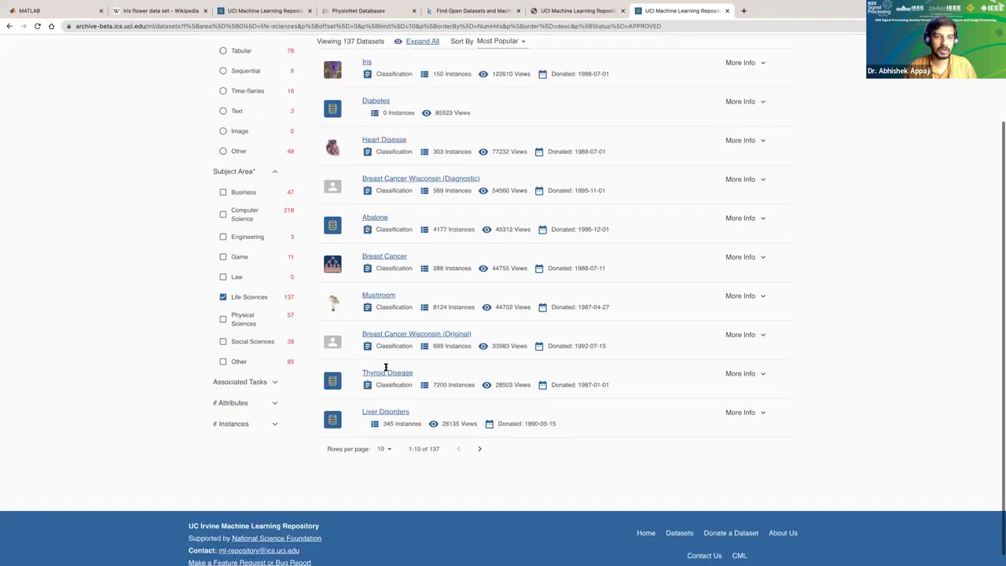
Filter the Life Sciences datasets by associated task, first Regression and finally Classification.
{"action": "left_click", "coordinate": [268, 368]}
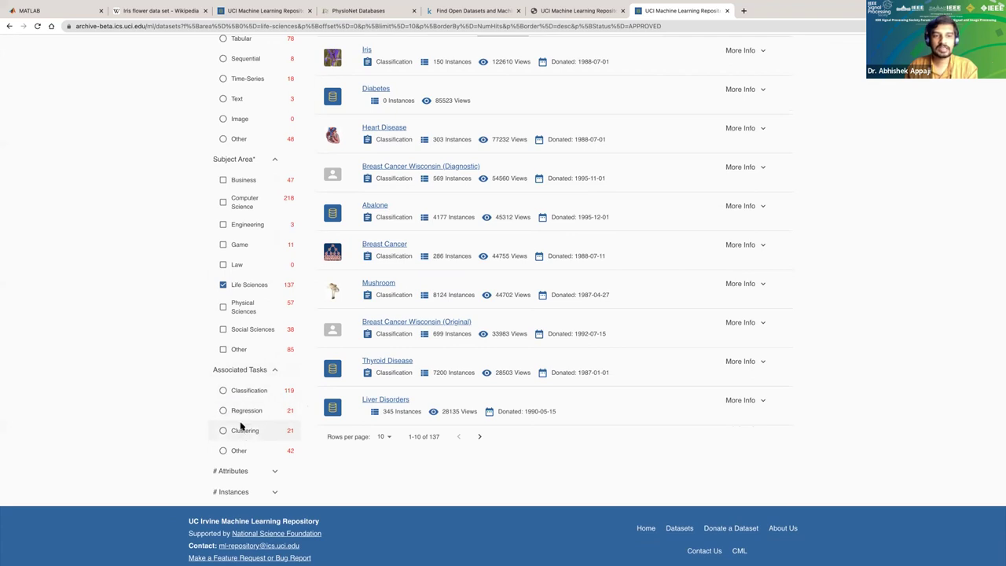
{"action": "left_click", "coordinate": [223, 412]}
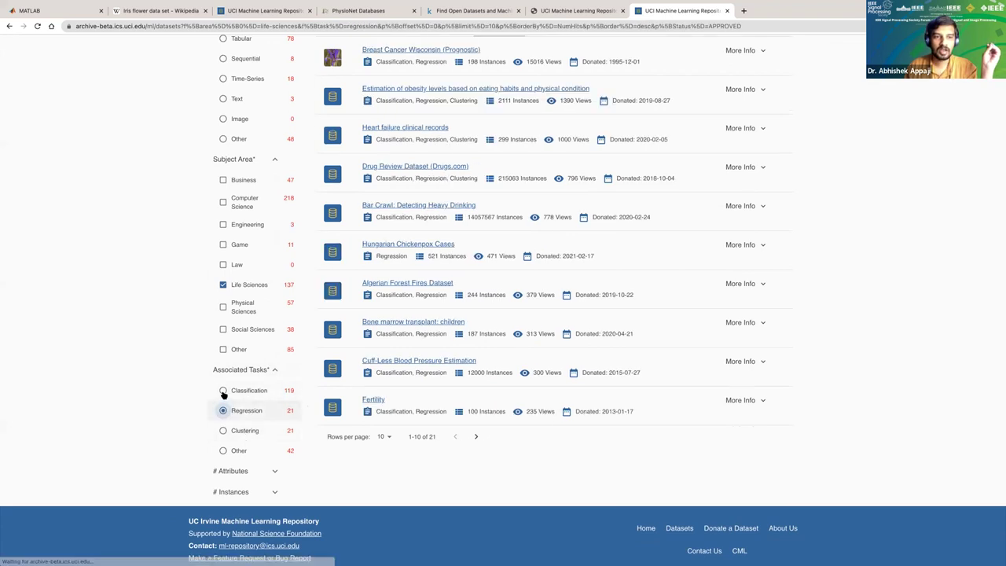
{"action": "left_click", "coordinate": [223, 391]}
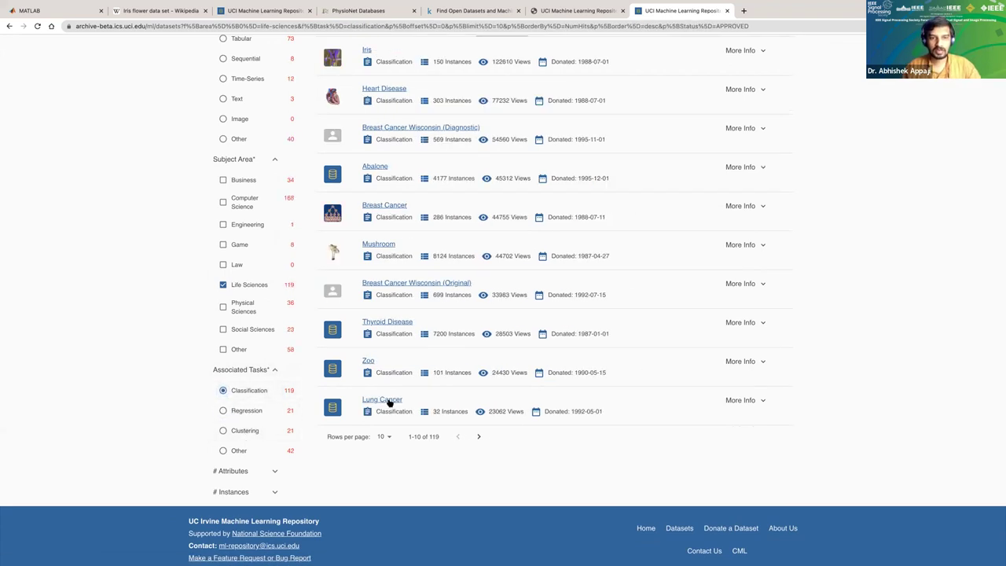
View the Lung Cancer and Breast Cancer Wisconsin (Original) dataset pages, and return to the repository's home page.
{"action": "left_click", "coordinate": [388, 401]}
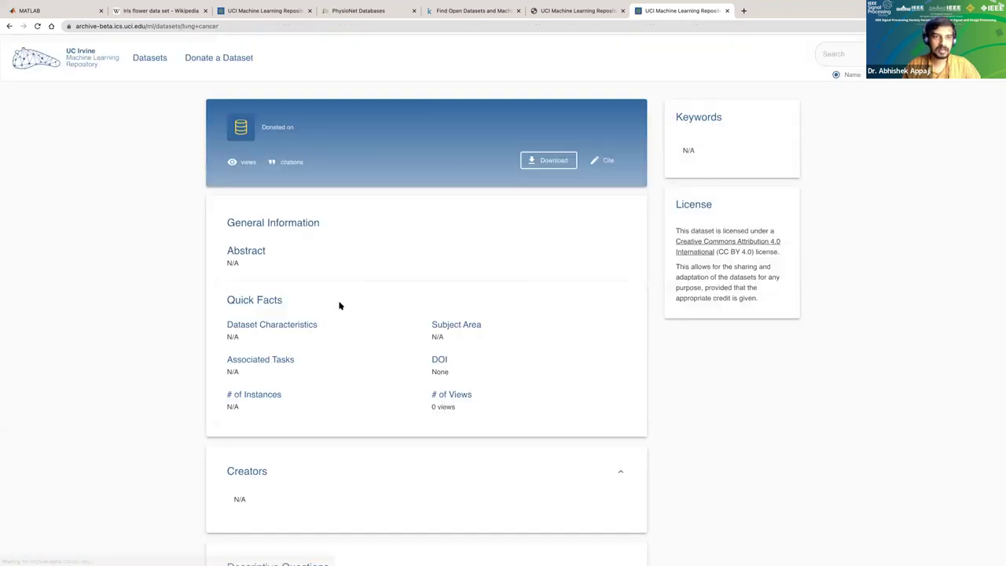
{"action": "left_click", "coordinate": [11, 28]}
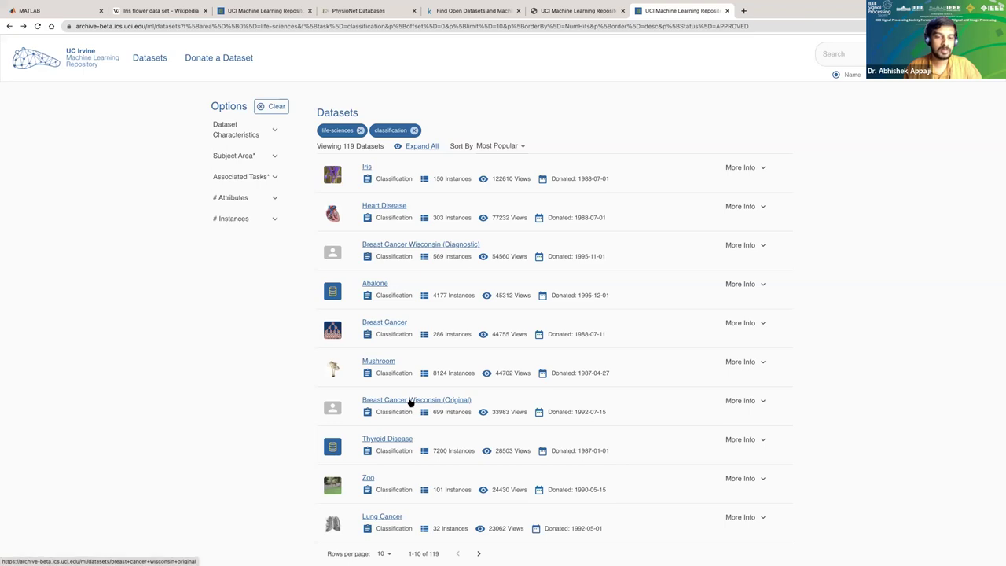
{"action": "left_click", "coordinate": [409, 402]}
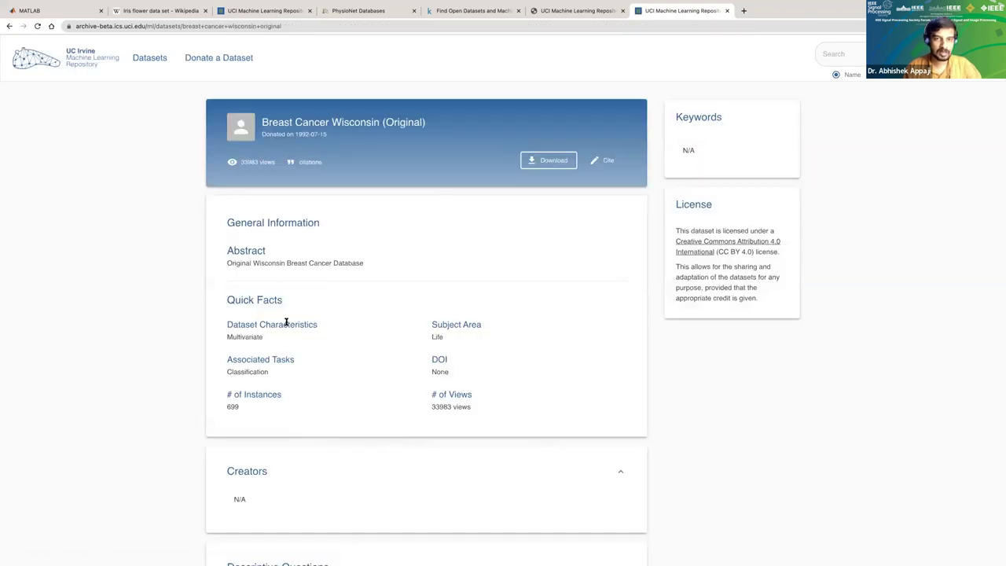
{"action": "left_click", "coordinate": [89, 65]}
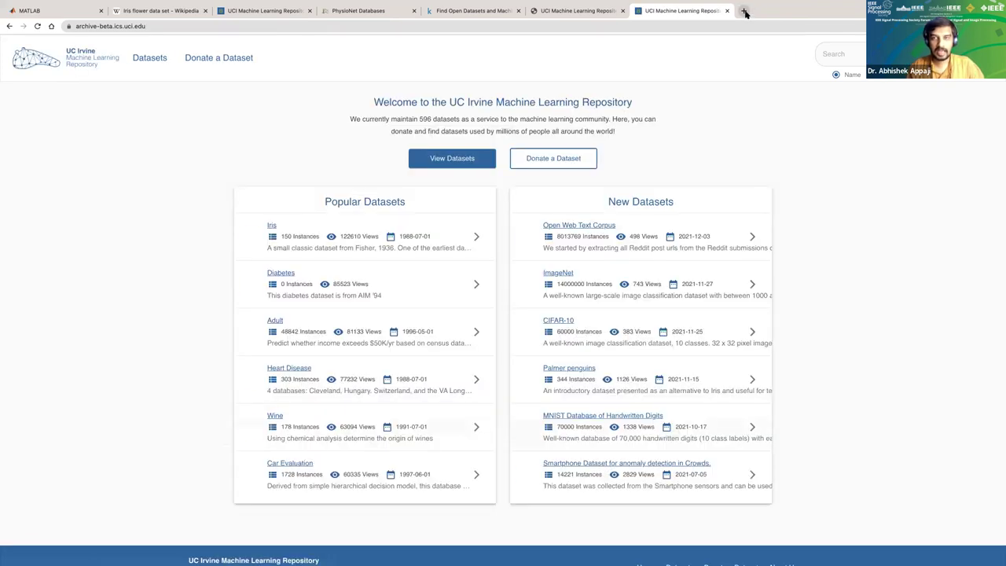
Search google.co.in for google dataset search in a new tab and open the Dataset Search site.
{"action": "left_click", "coordinate": [744, 13]}
{"action": "type", "text": "google.co.in"}
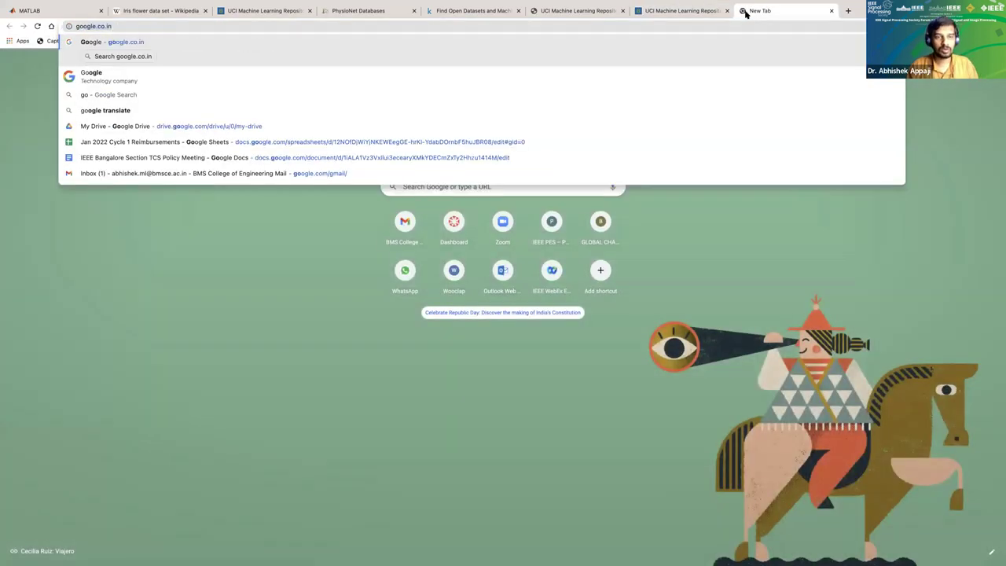
{"action": "key", "text": "Return"}
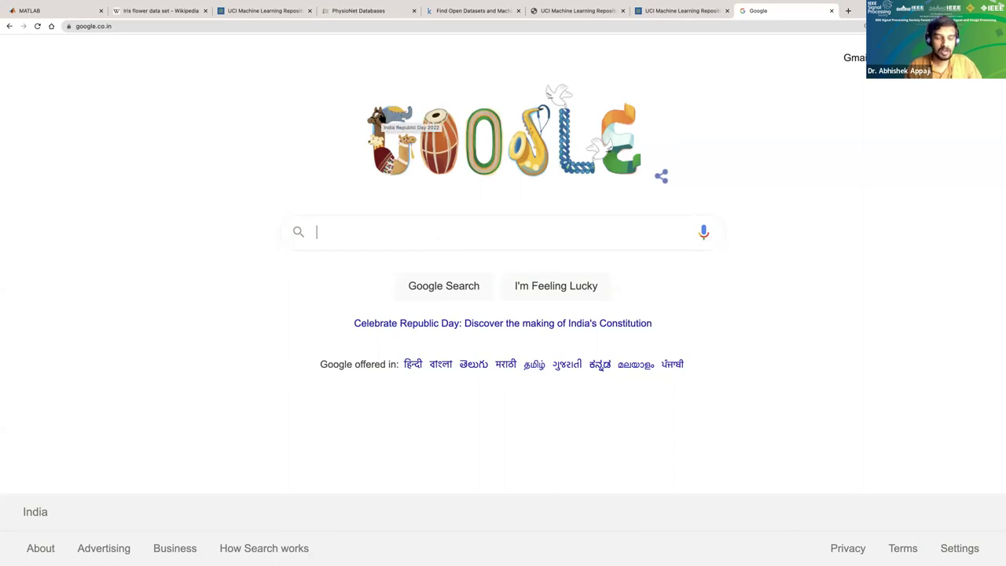
{"action": "type", "text": "google dataset search"}
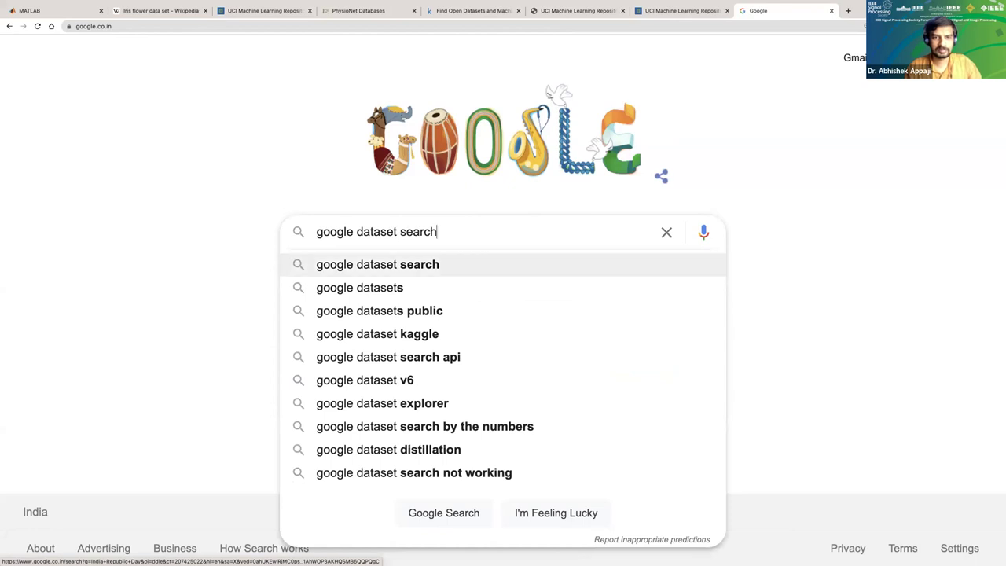
{"action": "key", "text": "Return"}
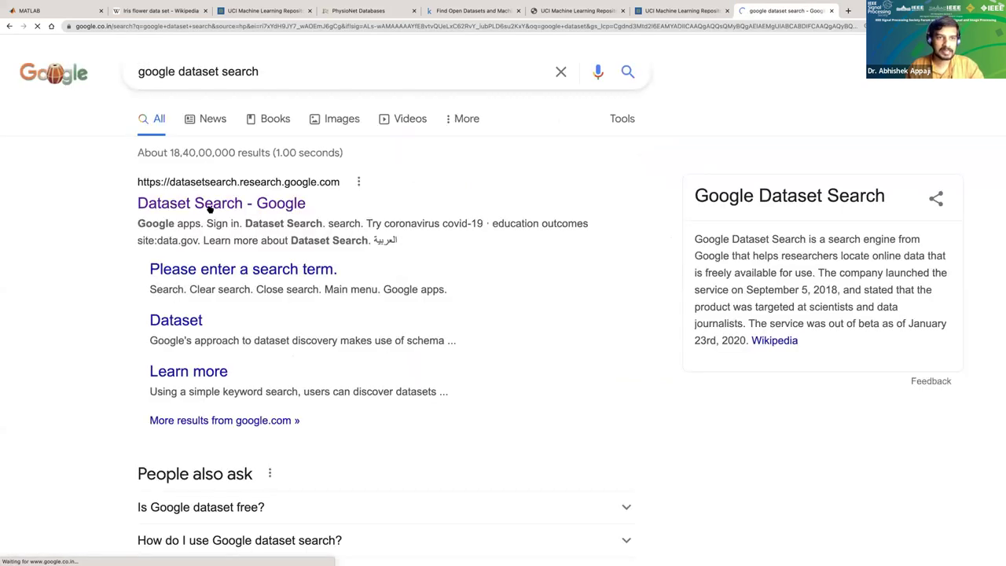
{"action": "left_click", "coordinate": [200, 199]}
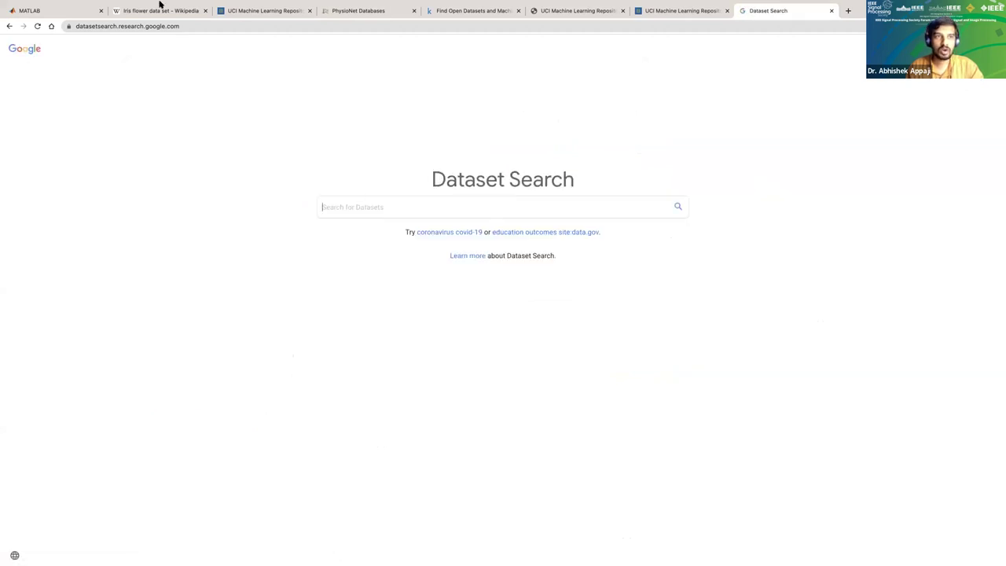
{"action": "left_click", "coordinate": [146, 26]}
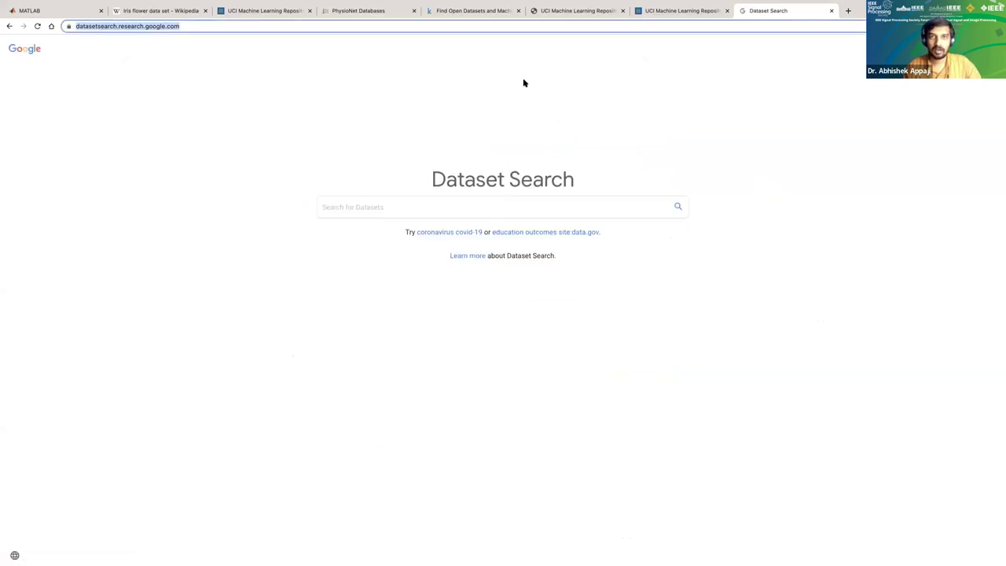
{"action": "key", "text": "Return"}
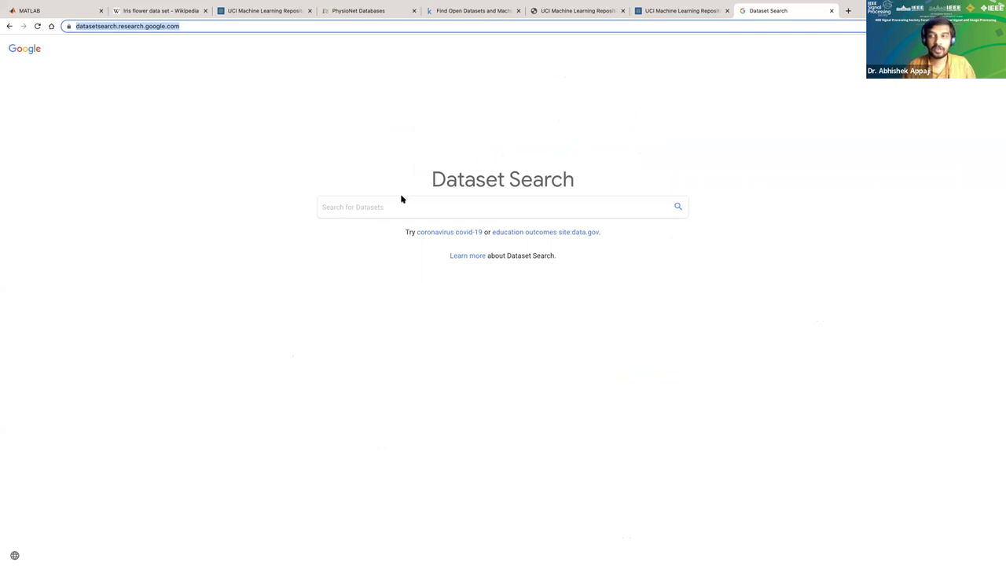
Run the suggested coronavirus covid-19 dataset search and view the WHO Coronavirus disease (COVID-19) situation reports entry.
{"action": "left_click", "coordinate": [660, 151]}
{"action": "key", "text": "super+equal"}
{"action": "key", "text": "super+equal"}
{"action": "key", "text": "super+equal"}
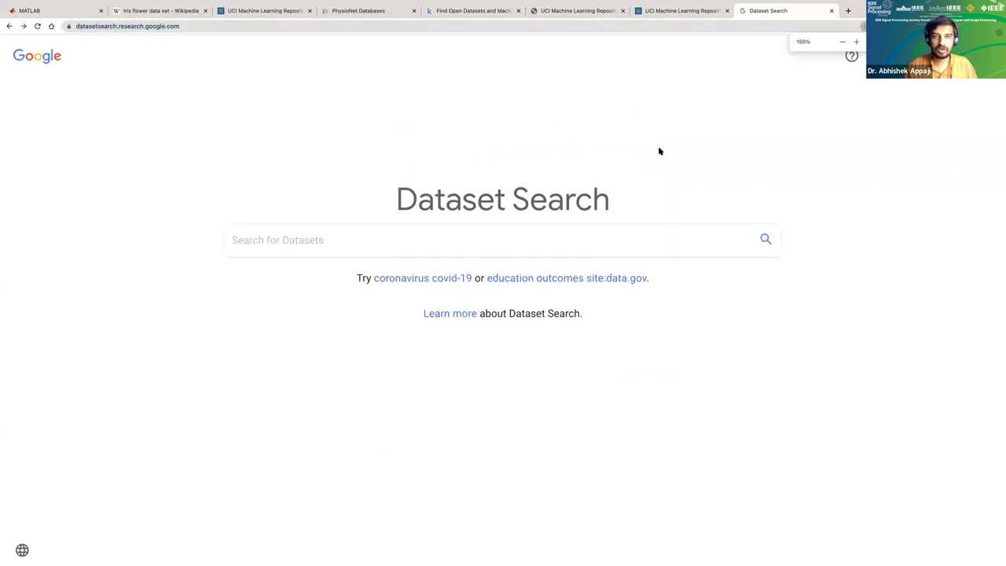
{"action": "left_click", "coordinate": [397, 280]}
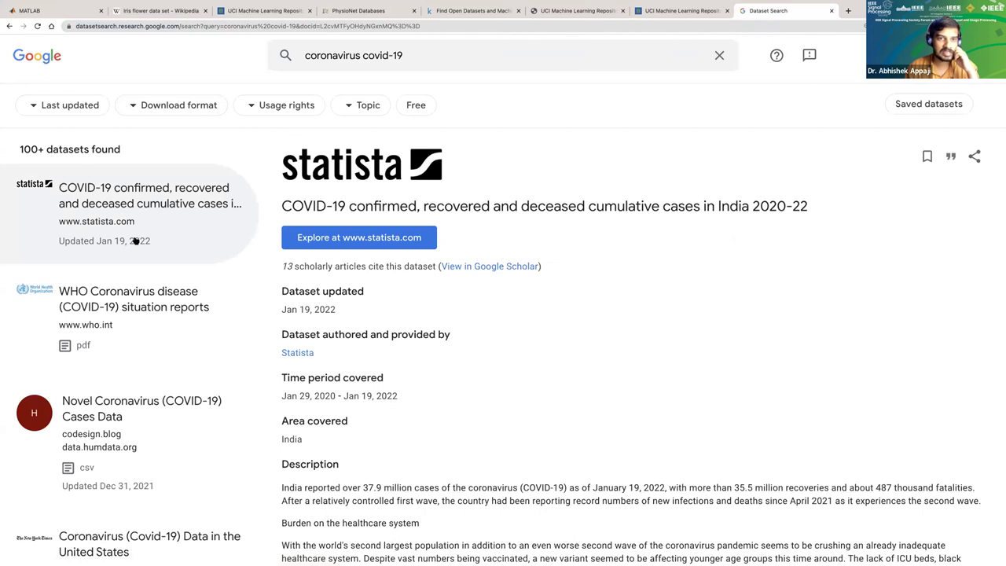
{"action": "left_click", "coordinate": [136, 331]}
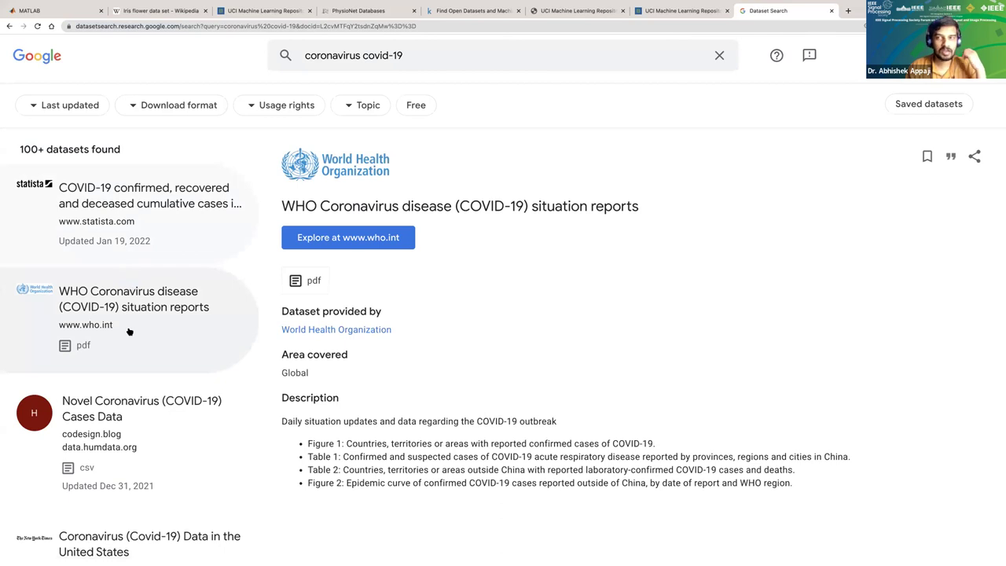
View the Statista entries on cumulative COVID-19 cases in India, January 2022 cases in India by type, and cases in Indian states.
{"action": "key", "text": "alt+Left"}
{"action": "scroll", "coordinate": [116, 397], "scroll_direction": "down", "scroll_amount": 3}
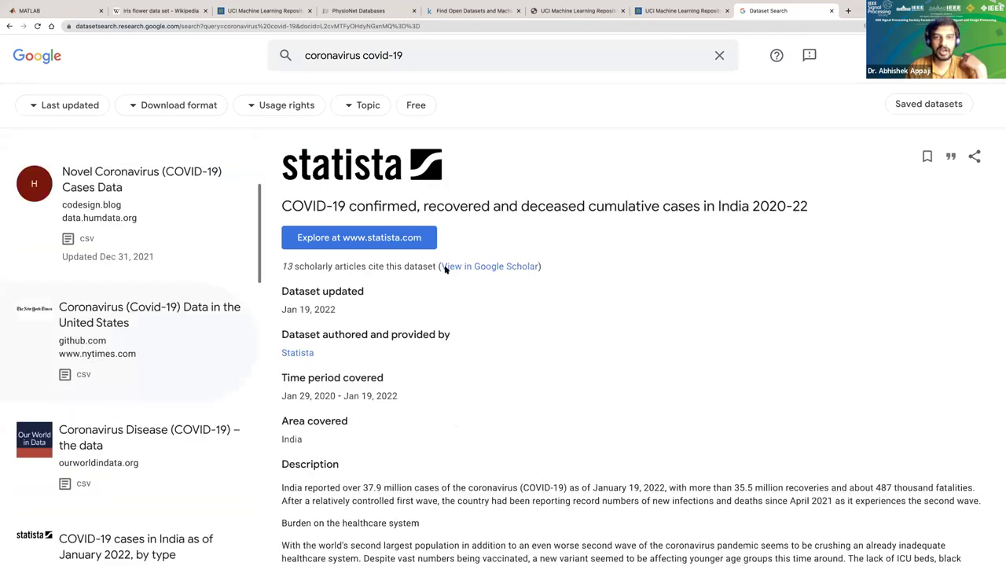
{"action": "key", "text": "alt+Left"}
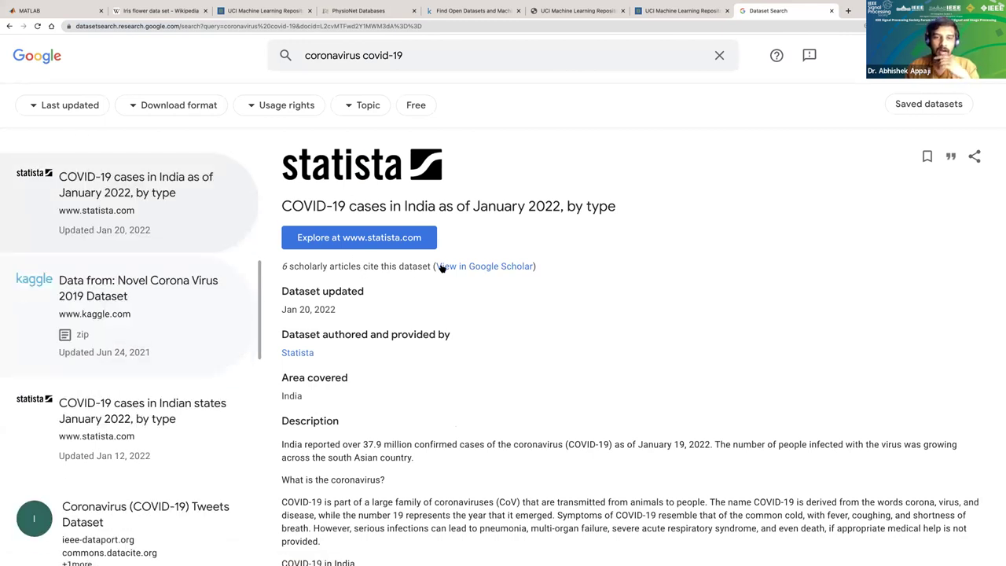
{"action": "key", "text": "alt+Left"}
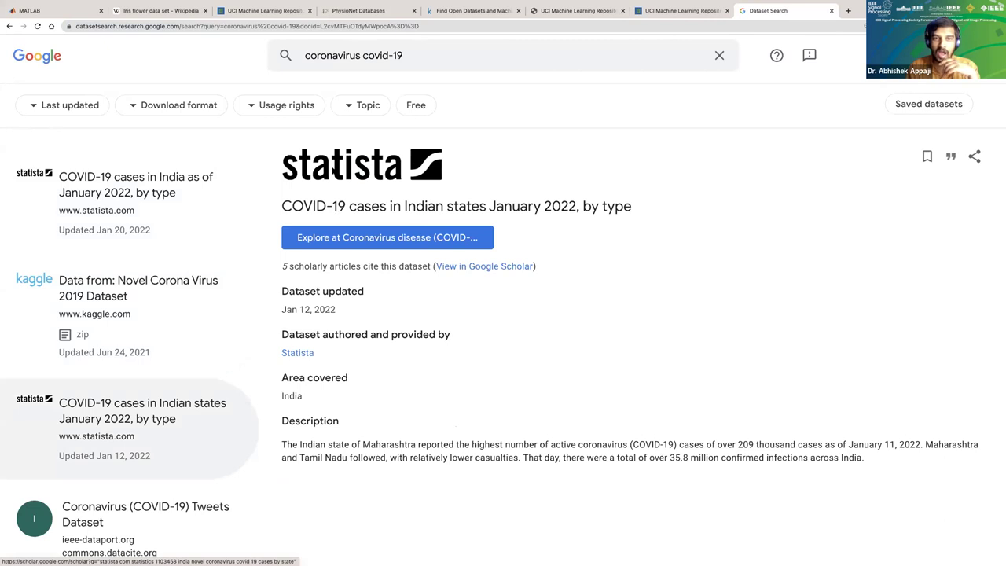
{"action": "double_click", "coordinate": [409, 173]}
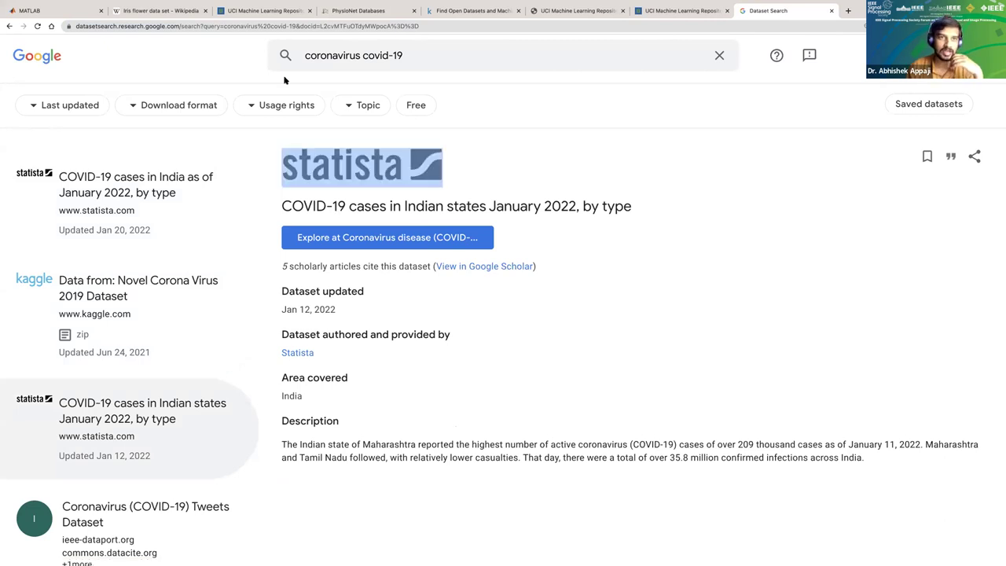
Show the available usage rights, last updated and topic filter options for the coronavirus results.
{"action": "left_click", "coordinate": [291, 106]}
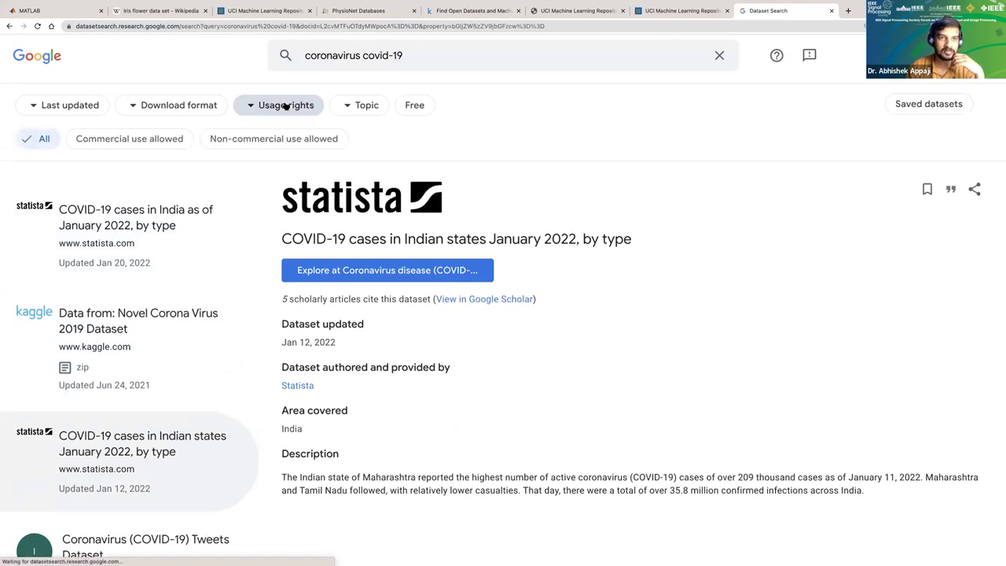
{"action": "left_click", "coordinate": [67, 106]}
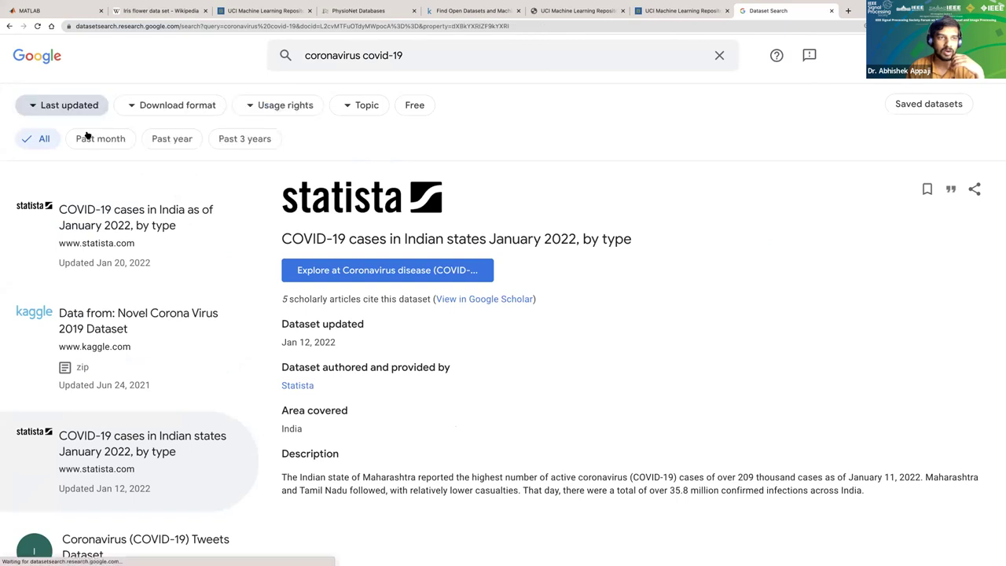
{"action": "left_click", "coordinate": [352, 109]}
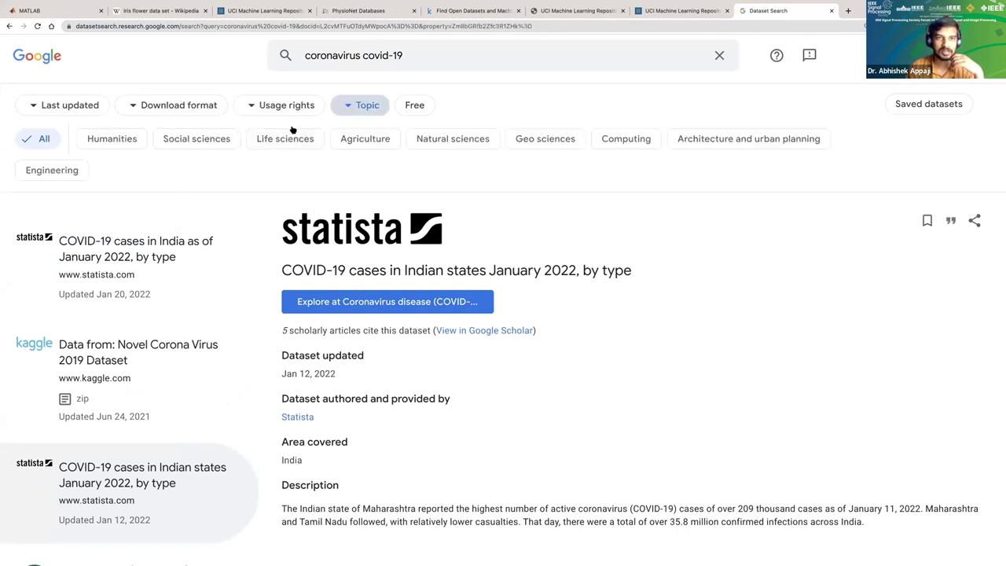
Replace the dataset search query with Ultrasound and run the search.
{"action": "left_click", "coordinate": [423, 59]}
{"action": "type", "text": "Ult"}
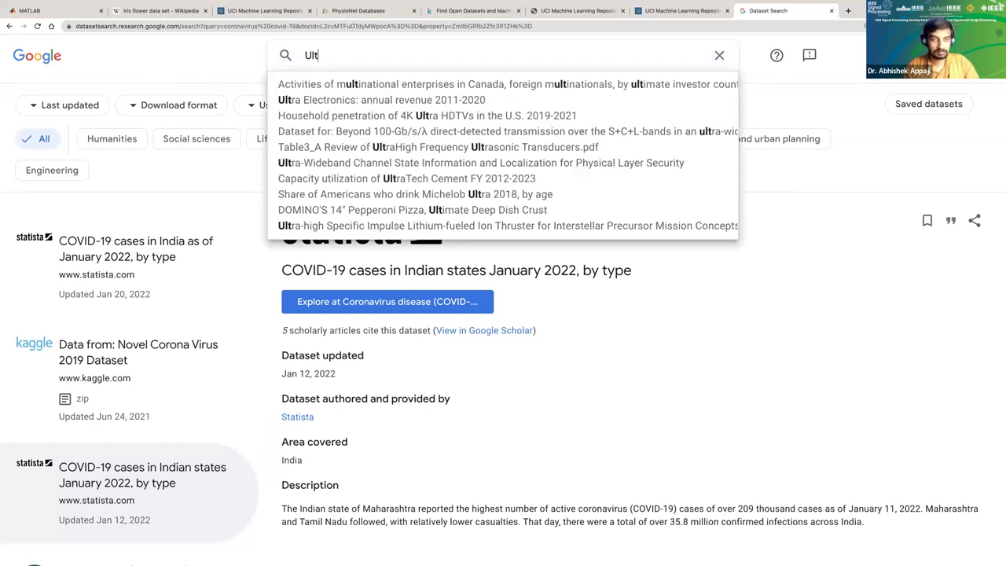
{"action": "type", "text": "rasound"}
{"action": "key", "text": "Return"}
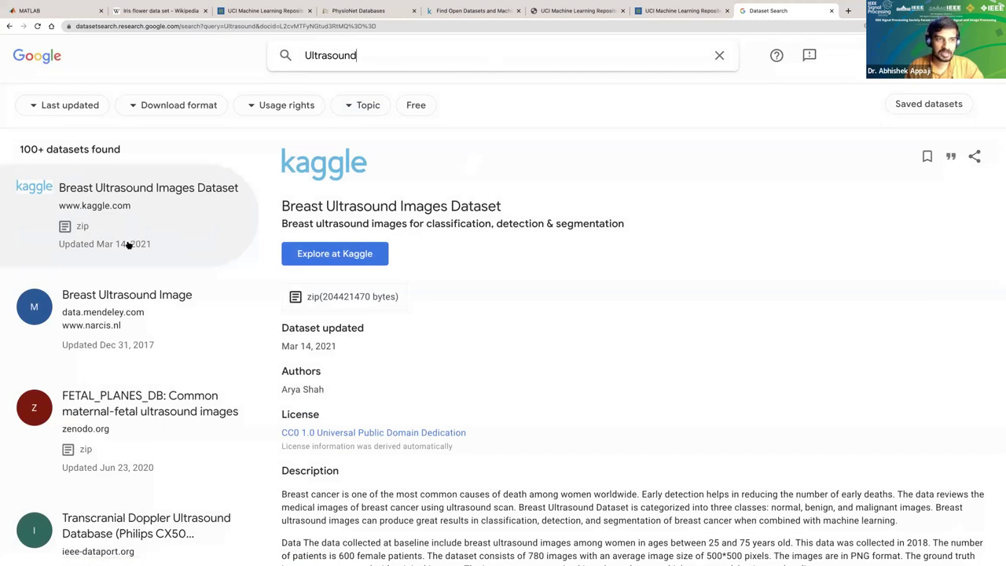
View the FETAL_PLANES_DB maternal-fetal ultrasound entry and Kaggle's US simulation & segmentation entry in the results.
{"action": "scroll", "coordinate": [123, 298], "scroll_direction": "down", "scroll_amount": 3}
{"action": "left_click", "coordinate": [120, 307]}
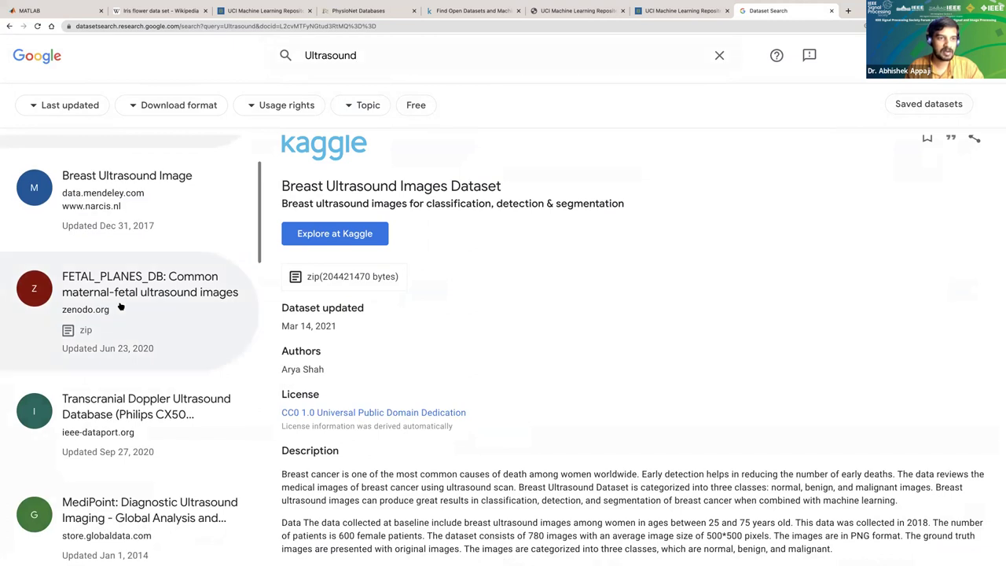
{"action": "scroll", "coordinate": [117, 326], "scroll_direction": "down", "scroll_amount": 1}
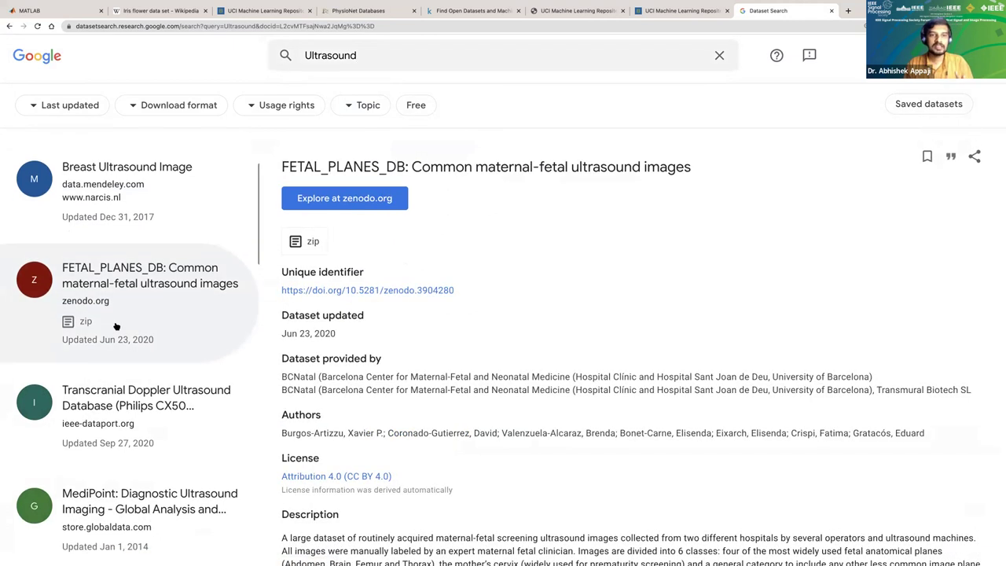
{"action": "scroll", "coordinate": [116, 326], "scroll_direction": "down", "scroll_amount": 1}
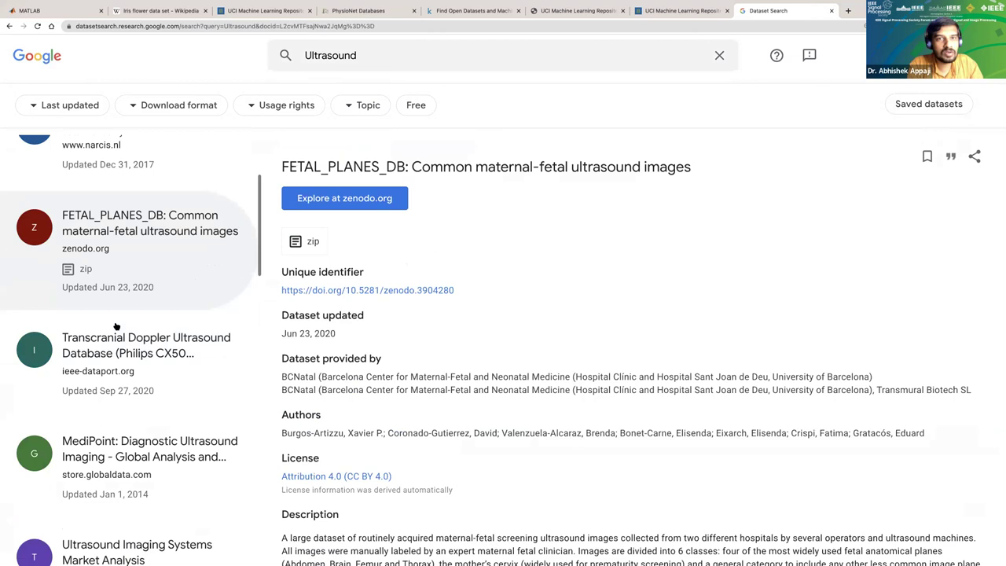
{"action": "scroll", "coordinate": [117, 326], "scroll_direction": "down", "scroll_amount": 1}
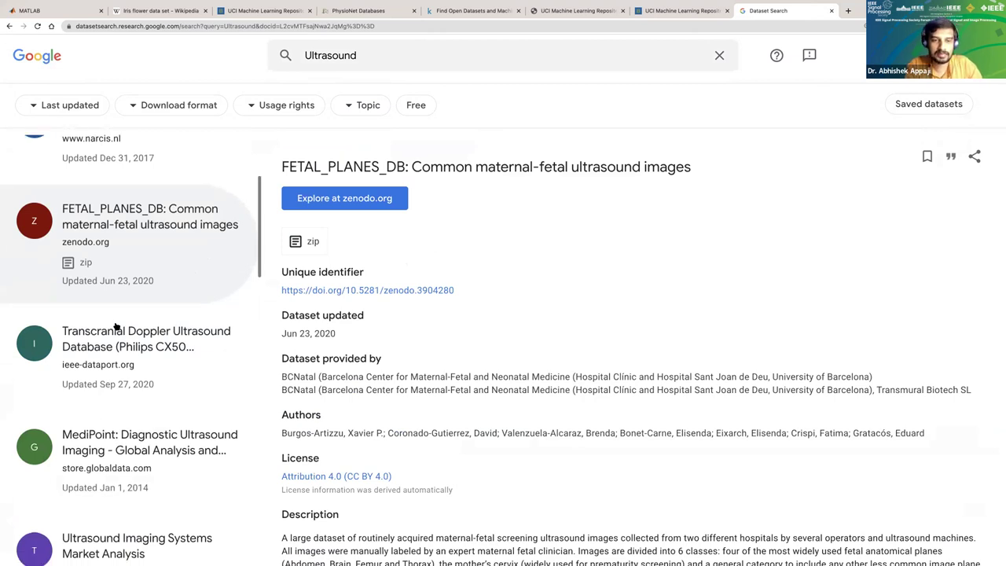
{"action": "scroll", "coordinate": [116, 326], "scroll_direction": "down", "scroll_amount": 5}
{"action": "left_click", "coordinate": [117, 327]}
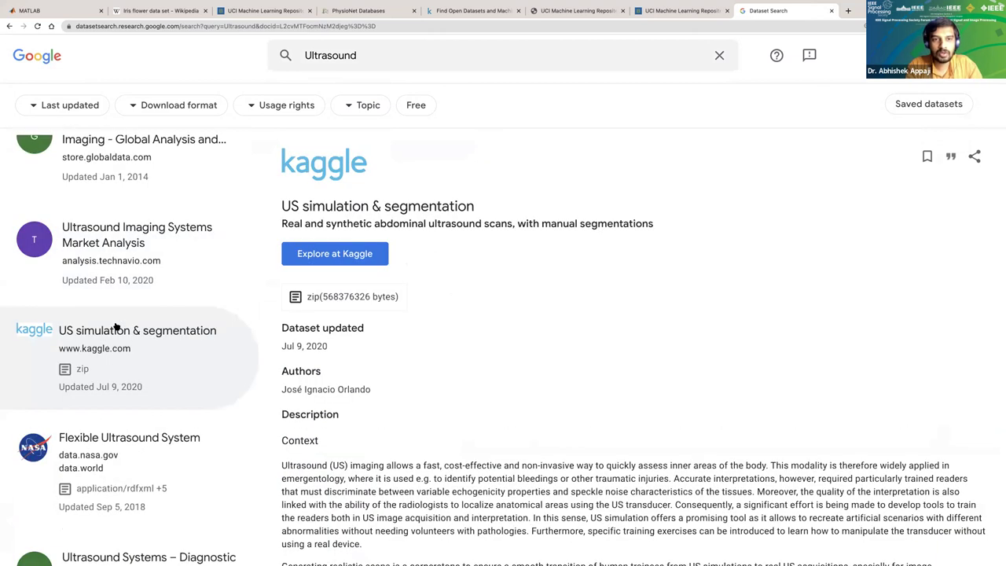
View NASA's Flexible Ultrasound System entry and the Ultrasound Systems – Diagnostic Imaging Market Analysis and Forecast Model entry.
{"action": "left_click", "coordinate": [329, 256]}
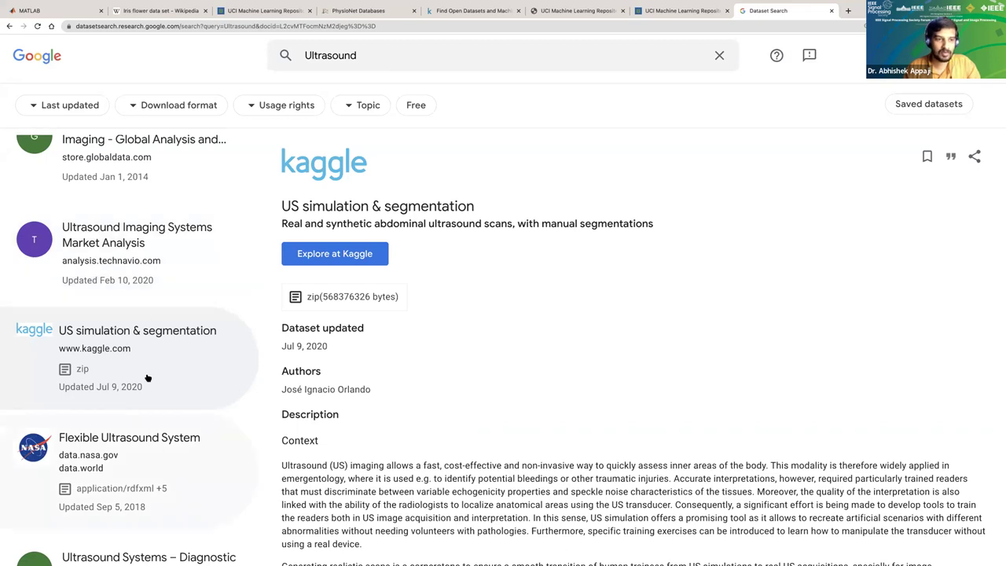
{"action": "key", "text": "Down"}
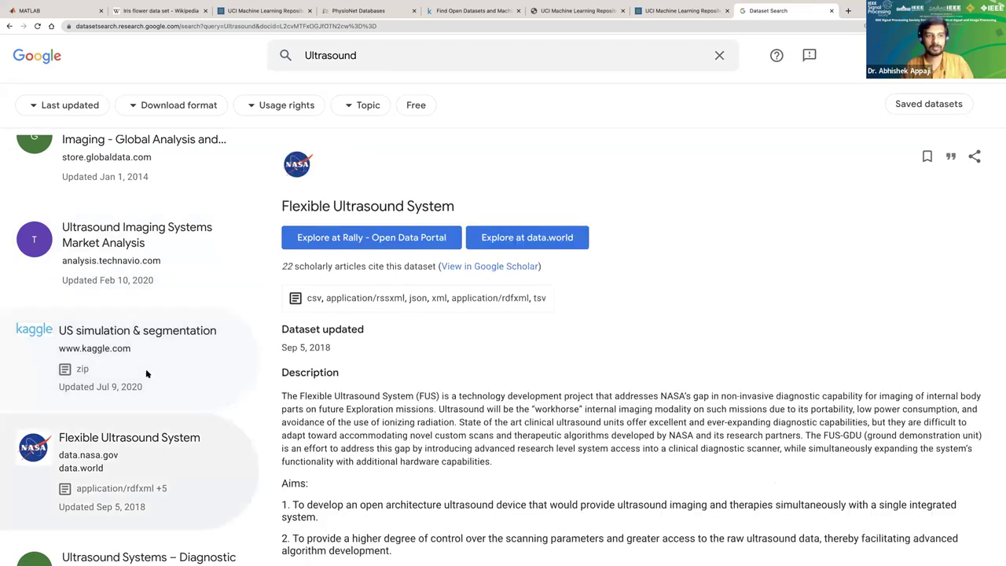
{"action": "key", "text": "Down"}
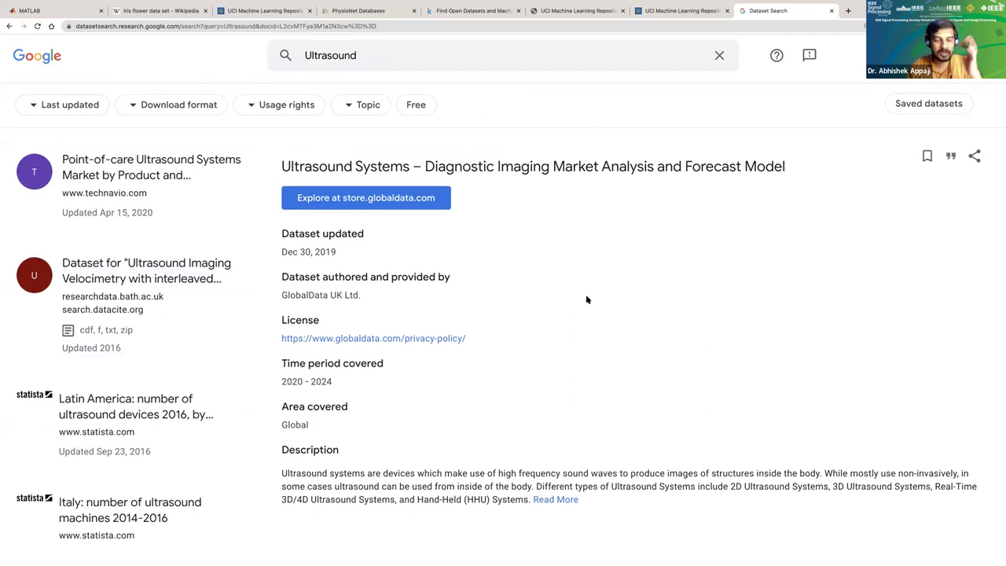
{"action": "scroll", "coordinate": [585, 299], "scroll_direction": "down", "scroll_amount": 1}
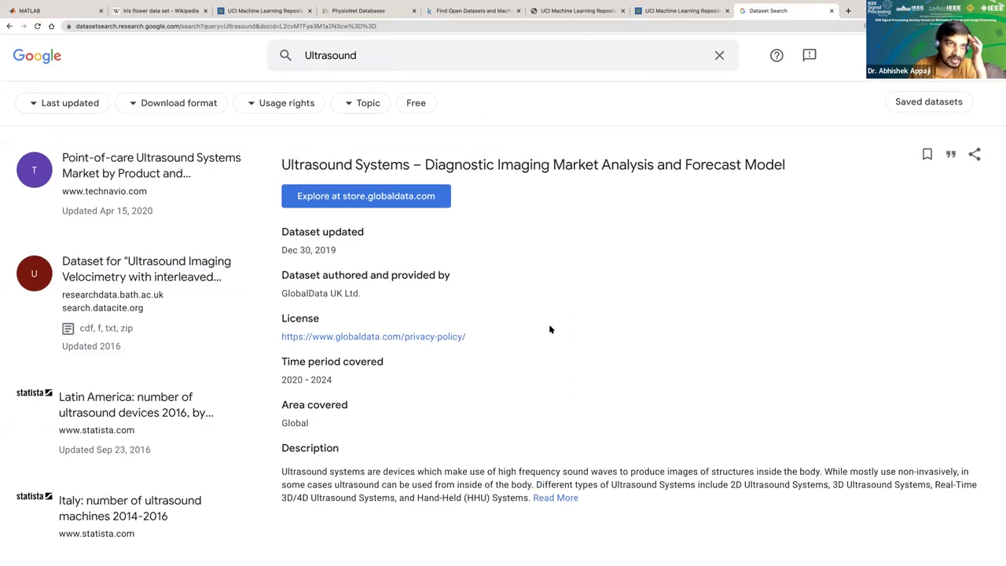
{"action": "scroll", "coordinate": [549, 331], "scroll_direction": "down", "scroll_amount": 1}
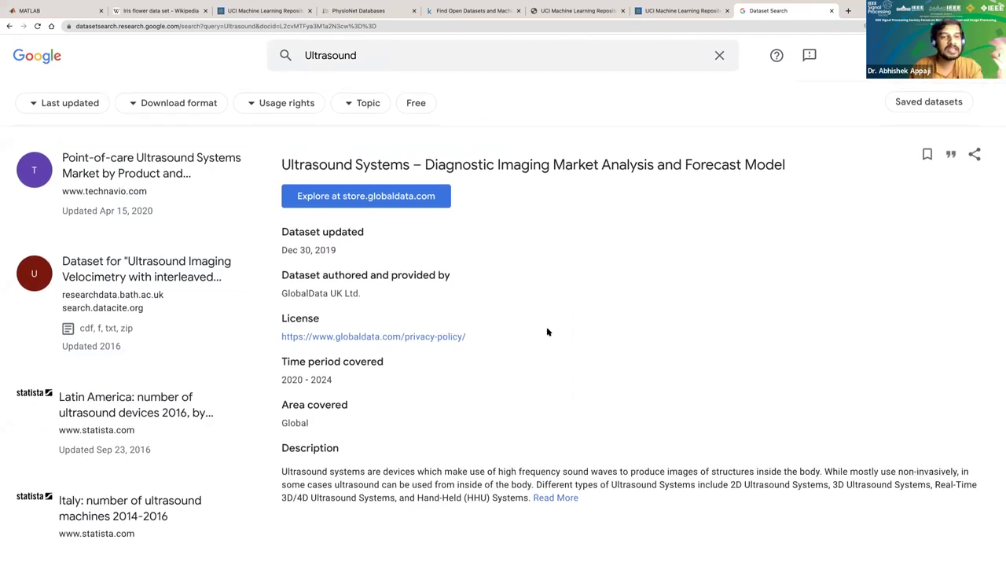
Return to the UCI Iris dataset page and highlight its title and the opening words of its abstract.
{"action": "left_click", "coordinate": [250, 11]}
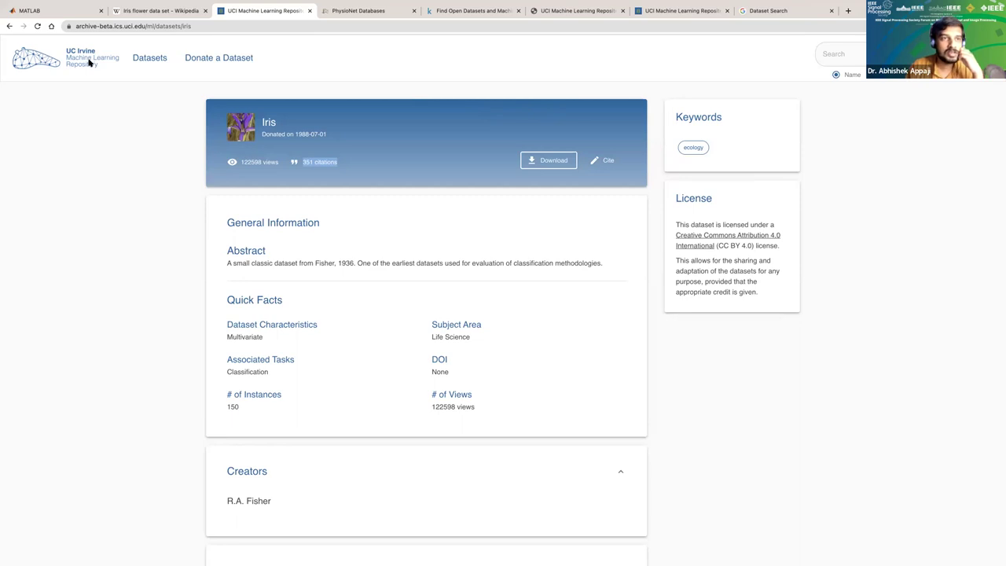
{"action": "double_click", "coordinate": [267, 125]}
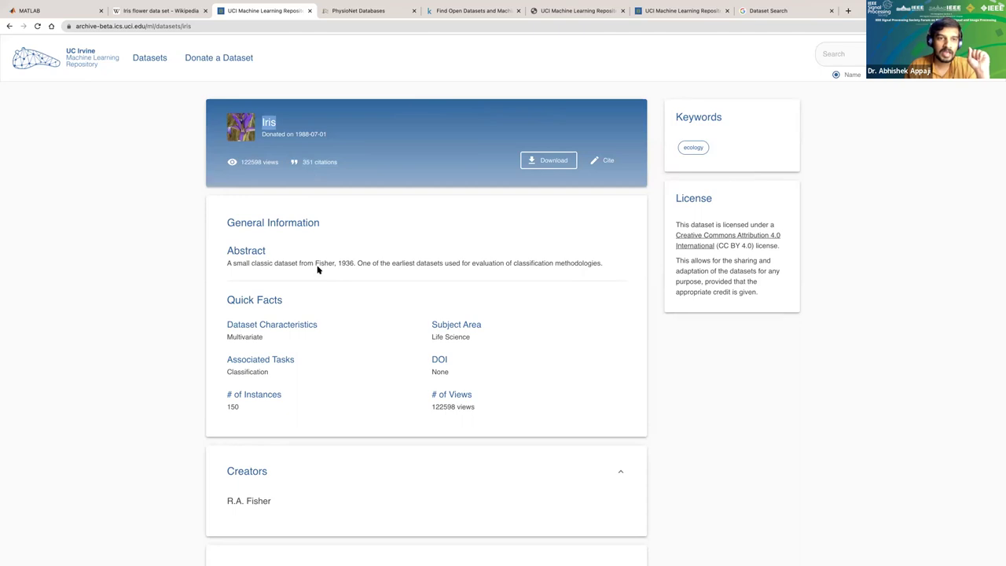
{"action": "left_click_drag", "start_coordinate": [244, 264], "coordinate": [316, 264]}
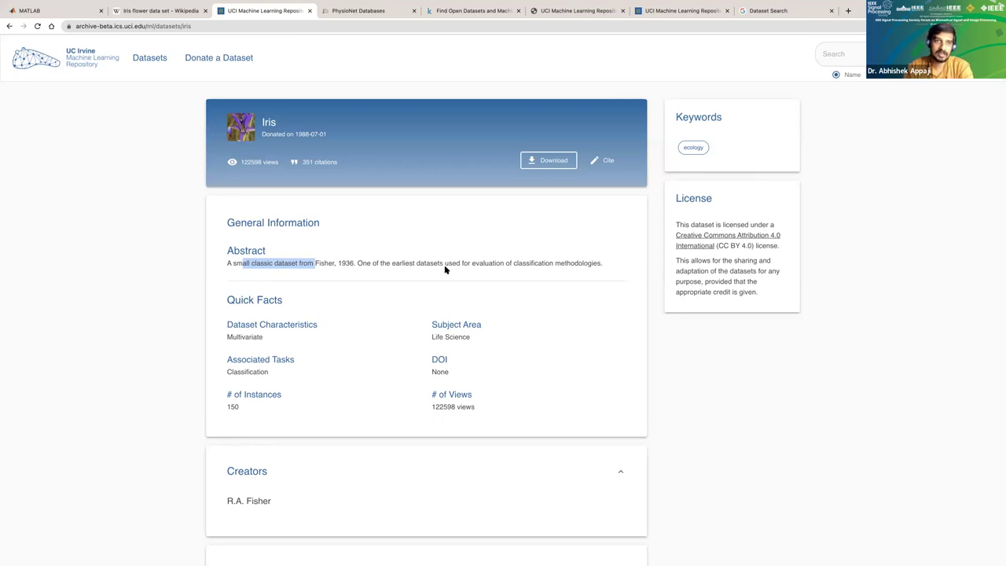
{"action": "left_click_drag", "start_coordinate": [262, 123], "coordinate": [273, 124]}
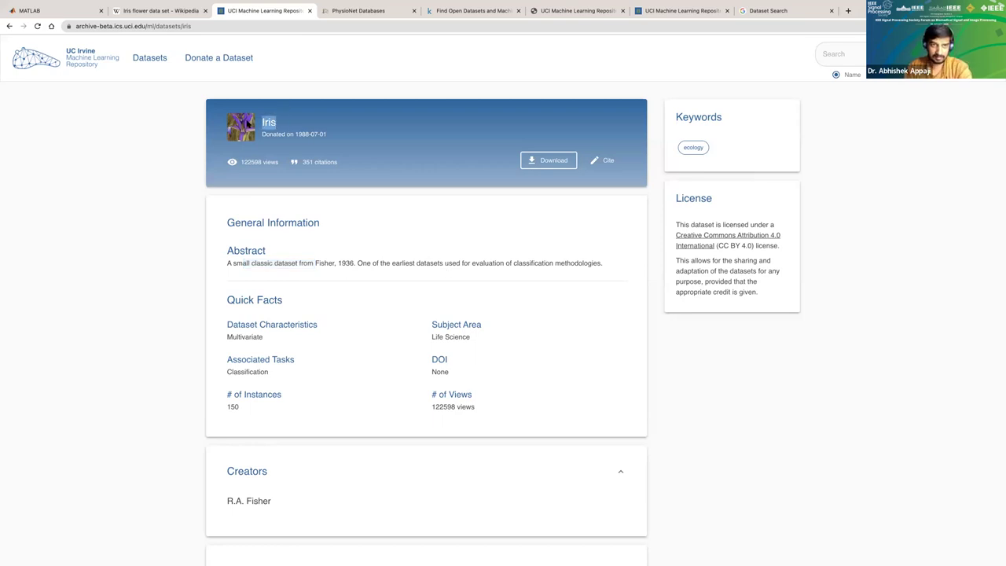
Examine the Iris page's Descriptive Questions and highlight the sepal and petal length and width attributes.
{"action": "scroll", "coordinate": [309, 249], "scroll_direction": "down", "scroll_amount": 3}
{"action": "scroll", "coordinate": [310, 248], "scroll_direction": "down", "scroll_amount": 1}
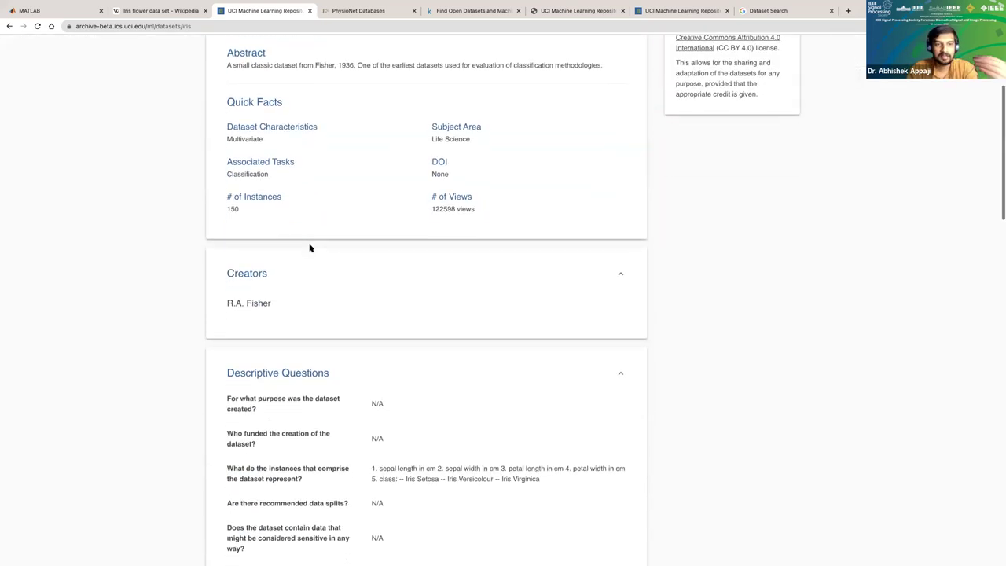
{"action": "scroll", "coordinate": [310, 249], "scroll_direction": "down", "scroll_amount": 2}
{"action": "scroll", "coordinate": [310, 249], "scroll_direction": "down", "scroll_amount": 2}
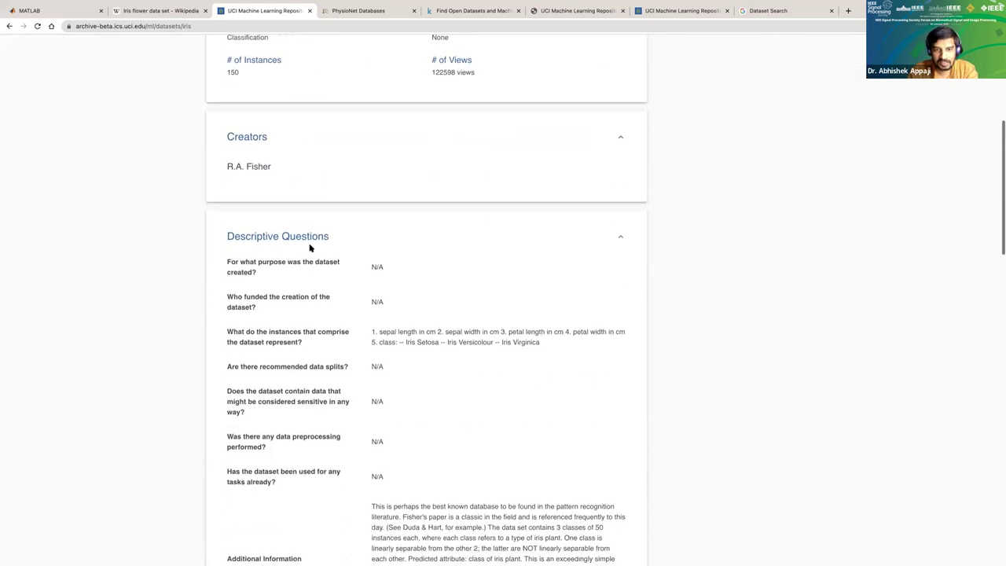
{"action": "left_click_drag", "start_coordinate": [379, 301], "coordinate": [423, 301]}
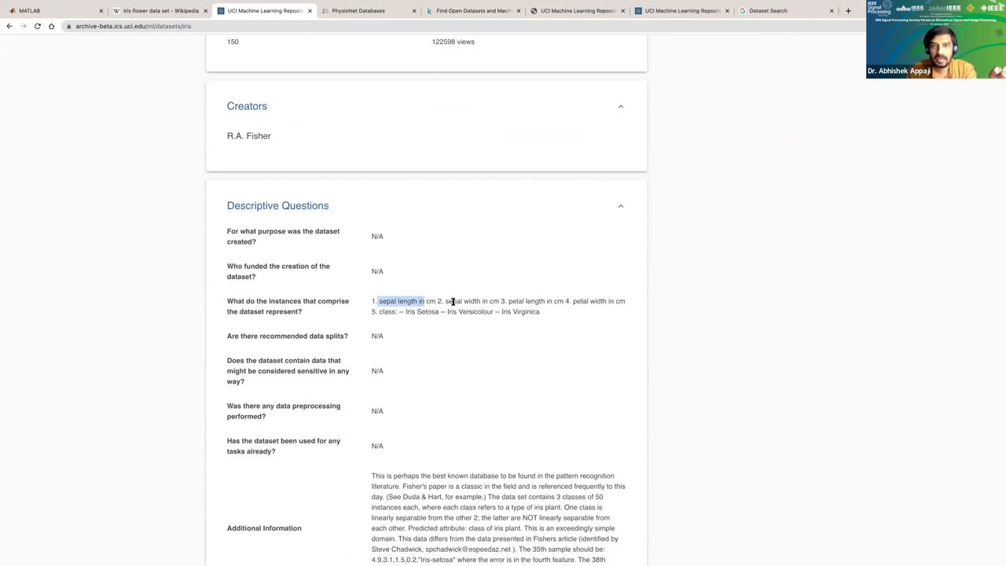
{"action": "left_click", "coordinate": [456, 301]}
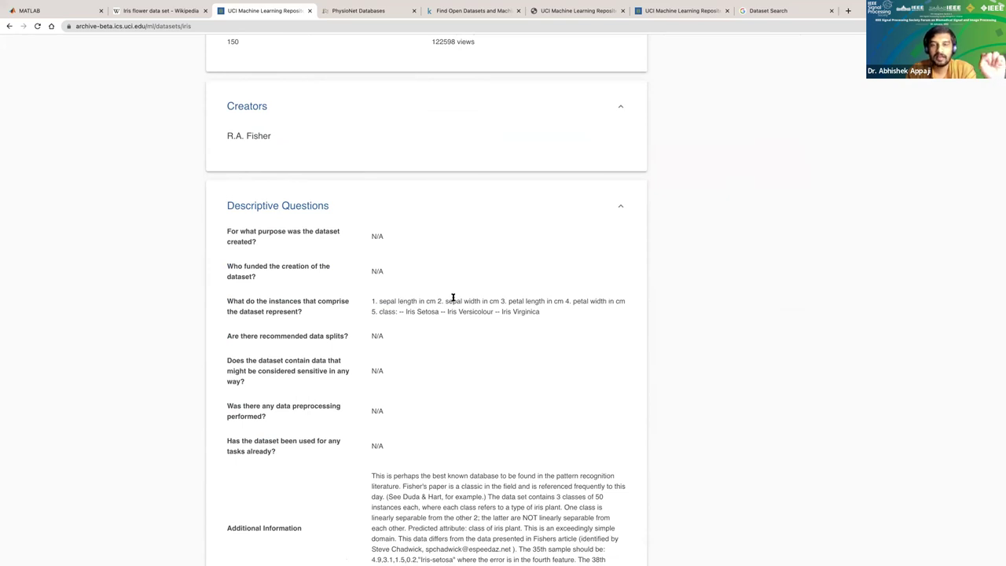
{"action": "left_click_drag", "start_coordinate": [376, 301], "coordinate": [618, 302]}
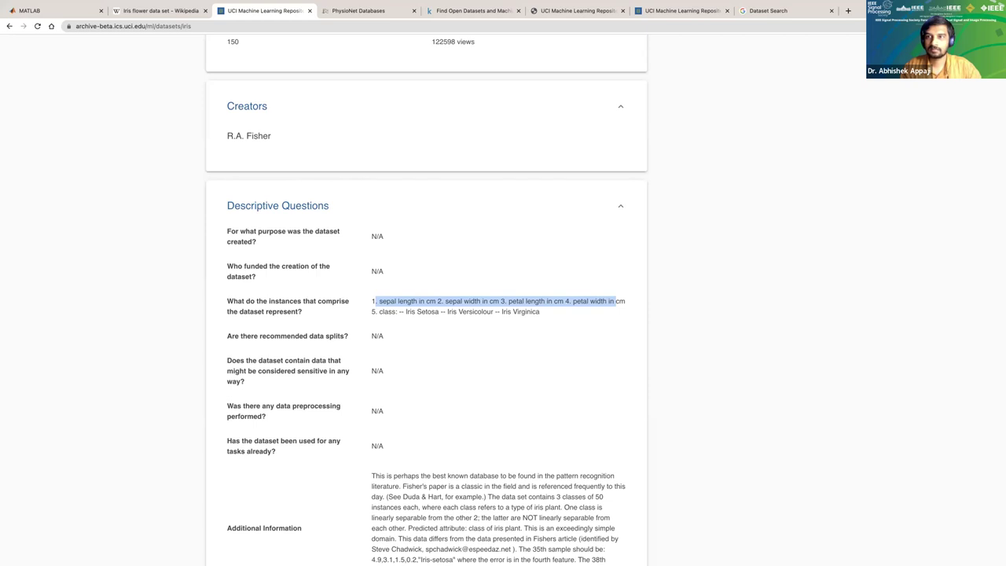
Search Google for iris_datset in a new browser tab.
{"action": "left_click", "coordinate": [849, 10]}
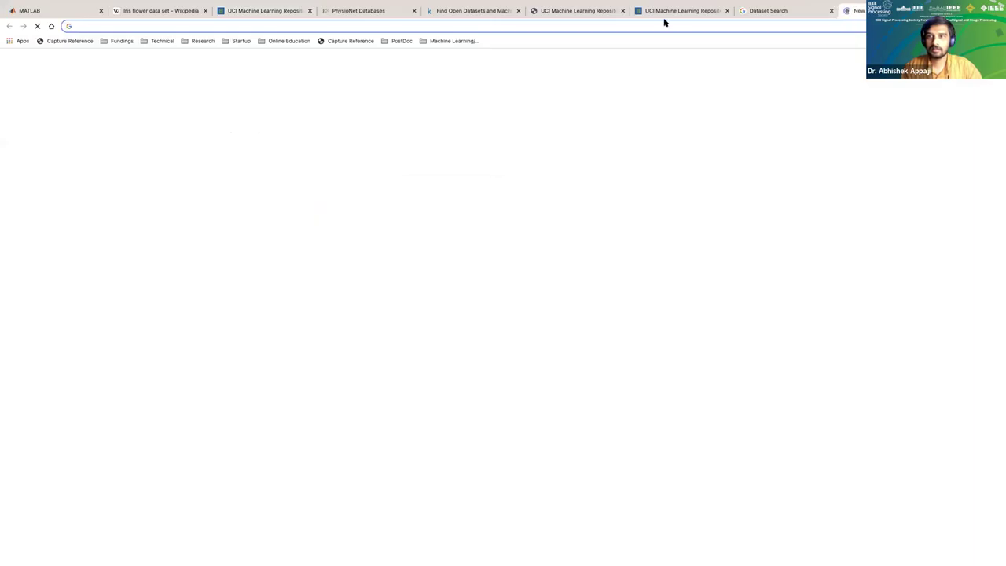
{"action": "left_click", "coordinate": [658, 26]}
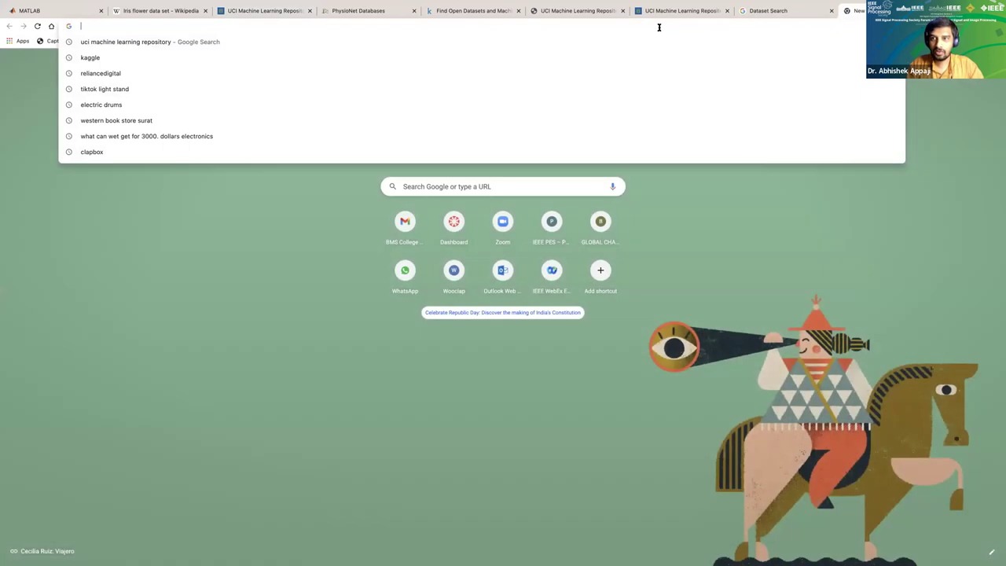
{"action": "type", "text": "i"}
{"action": "key", "text": "Escape"}
{"action": "type", "text": "ir"}
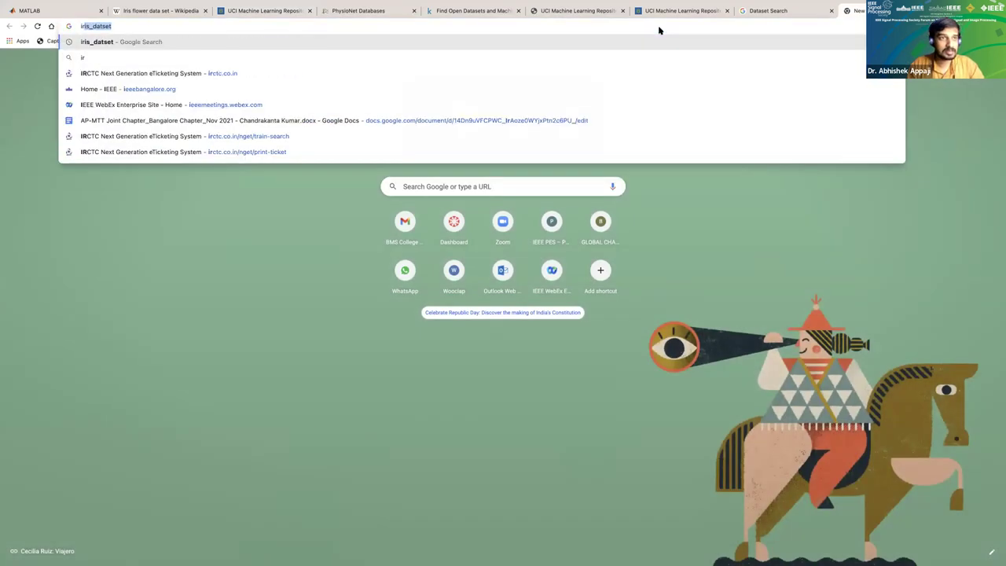
{"action": "type", "text": "is"}
{"action": "key", "text": "Return"}
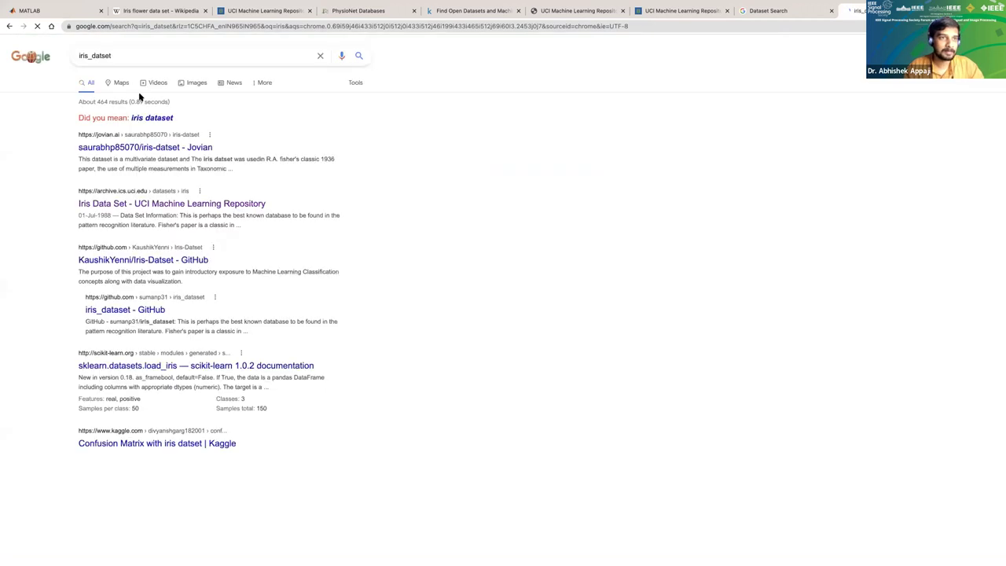
Show the image results and preview the Data Science Example - Iris dataset picture of the three iris species.
{"action": "left_click", "coordinate": [192, 83]}
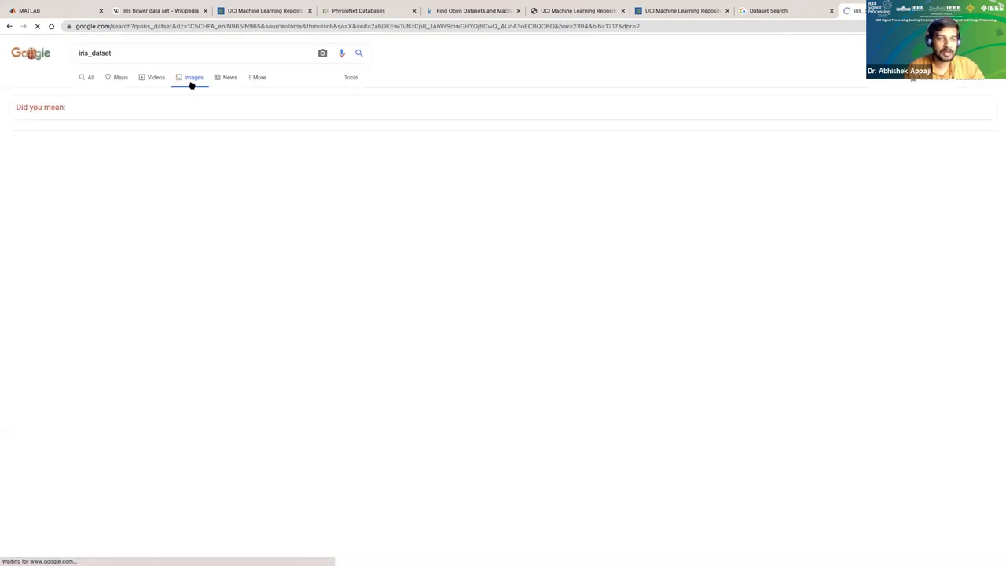
{"action": "left_click", "coordinate": [545, 216]}
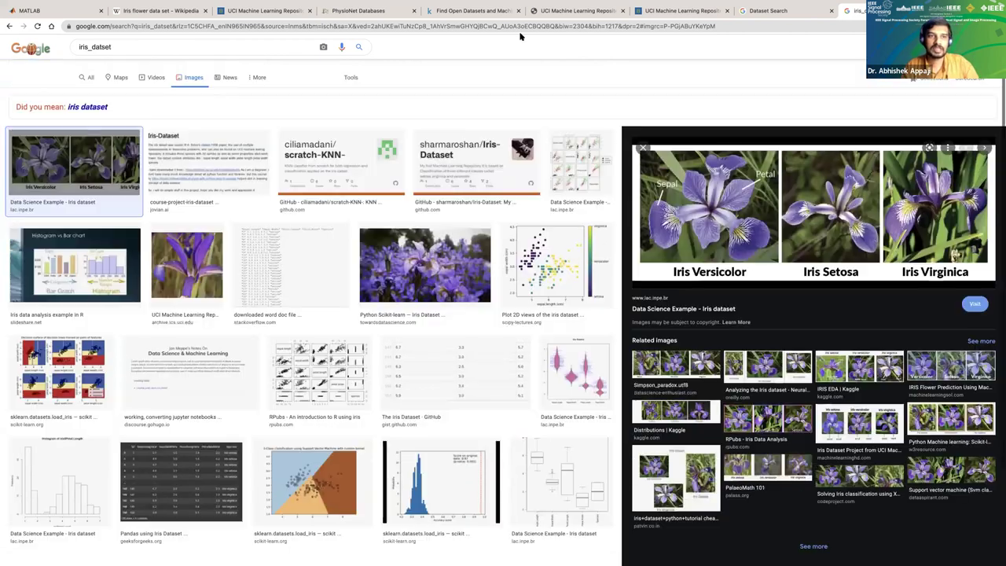
{"action": "scroll", "coordinate": [522, 37], "scroll_direction": "up", "scroll_amount": 2}
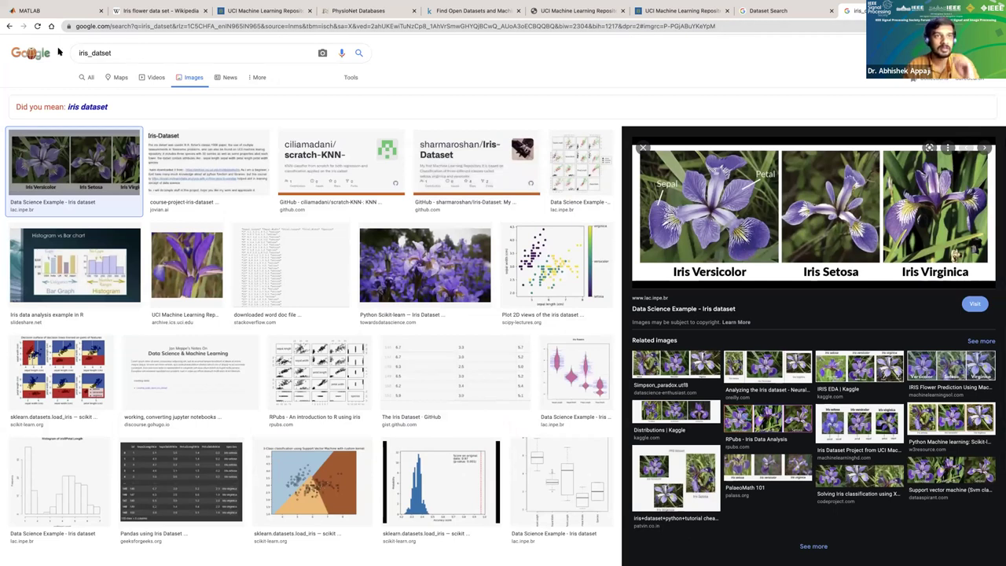
Search Google Images for ECG and preview the Electrocardiography picture from Wikipedia.
{"action": "left_click", "coordinate": [303, 52]}
{"action": "key", "text": "ctrl+a"}
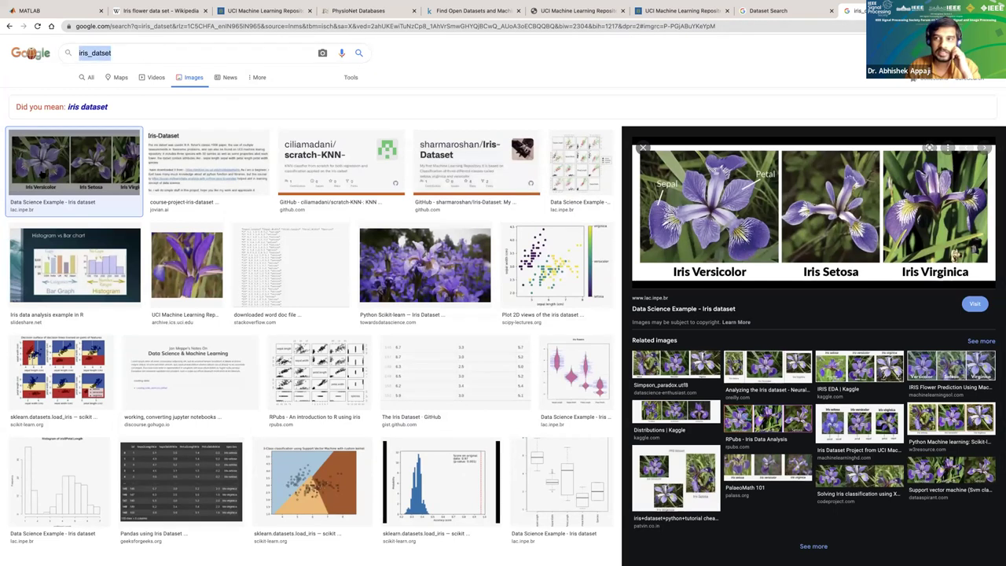
{"action": "type", "text": "EC"}
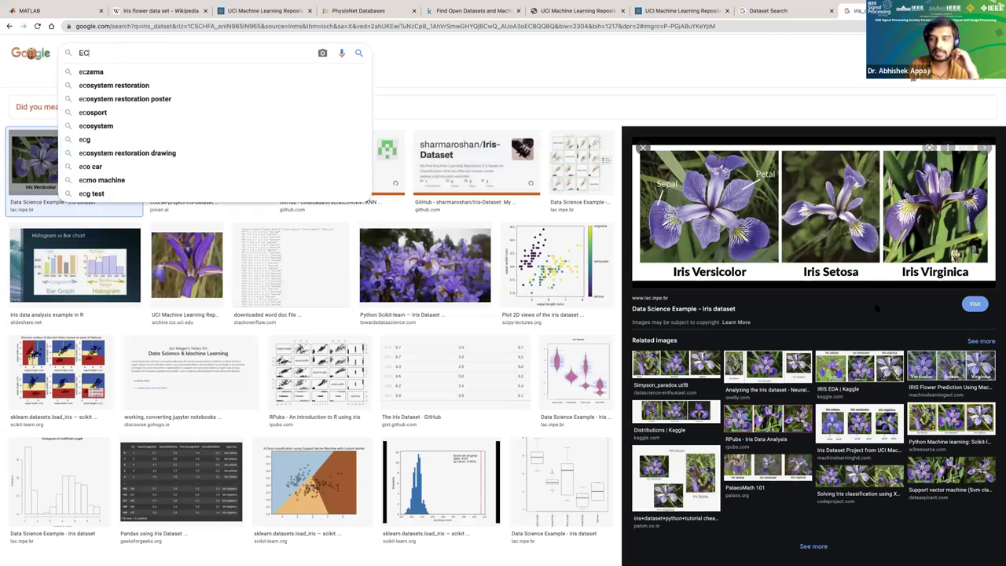
{"action": "type", "text": "G"}
{"action": "key", "text": "Return"}
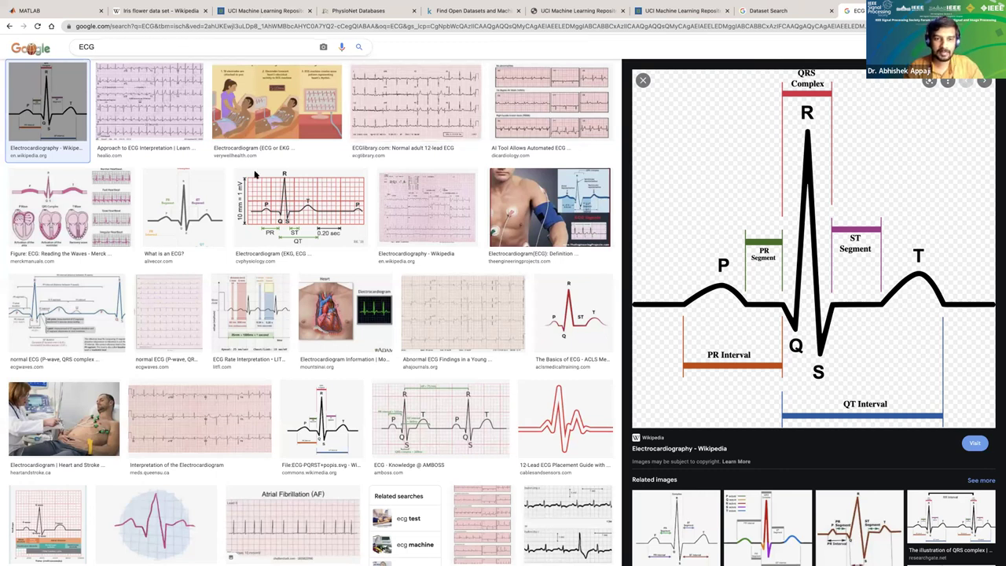
Return to the UCI Iris dataset page and review its descriptive questions and general information.
{"action": "key", "text": "super+3"}
{"action": "scroll", "coordinate": [241, 198], "scroll_direction": "down", "scroll_amount": 3}
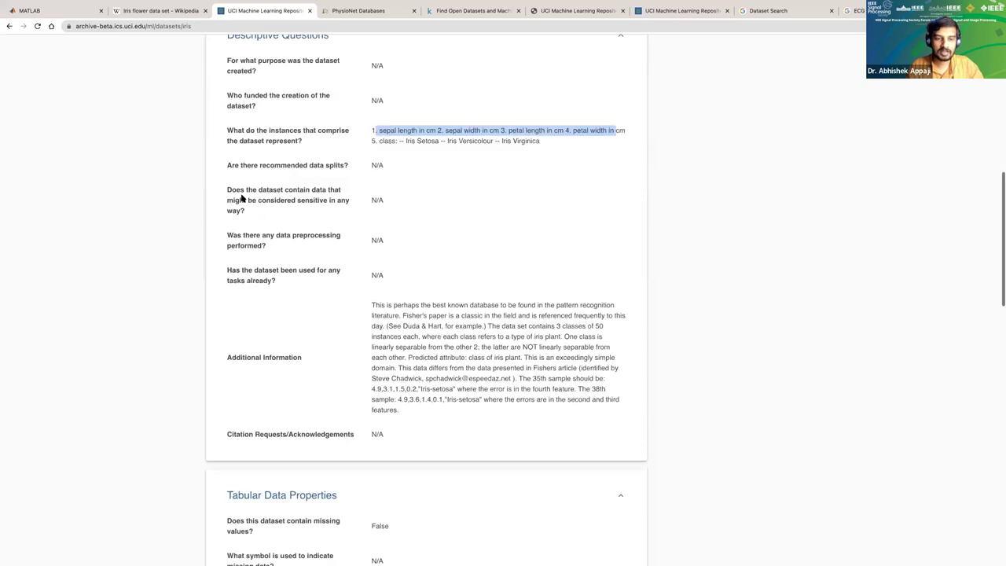
{"action": "scroll", "coordinate": [241, 198], "scroll_direction": "up", "scroll_amount": 3}
{"action": "scroll", "coordinate": [241, 198], "scroll_direction": "up", "scroll_amount": 6}
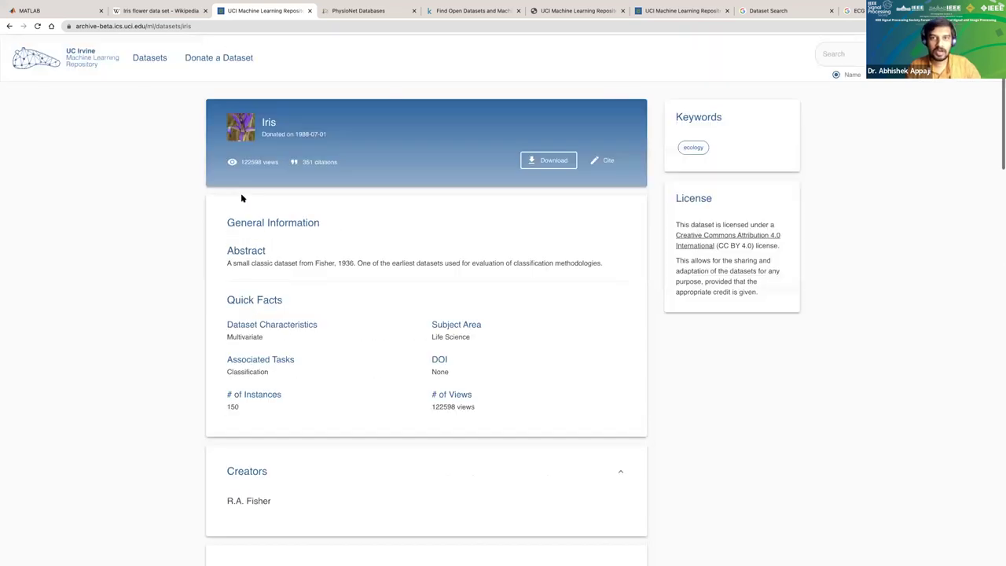
Switch to MATLAB Online and load iris_dataset into variable a with the output suppressed.
{"action": "left_click", "coordinate": [59, 11]}
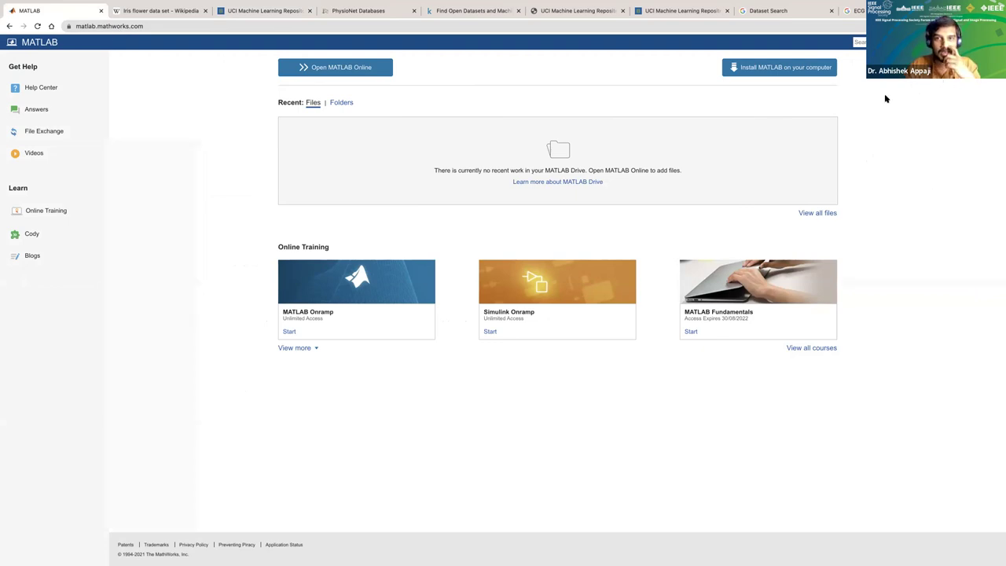
{"action": "left_click", "coordinate": [335, 70]}
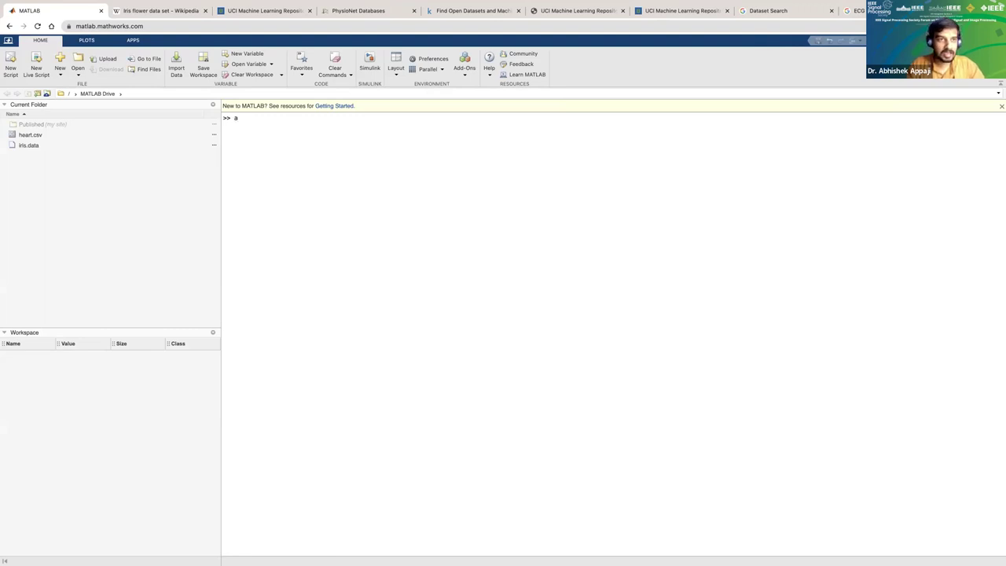
{"action": "type", "text": "iris"}
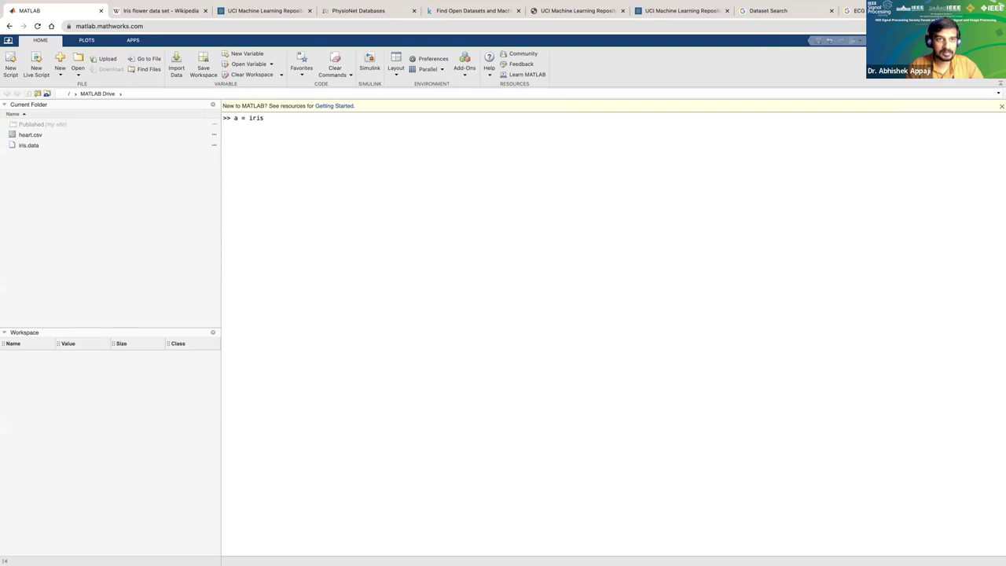
{"action": "type", "text": "_"}
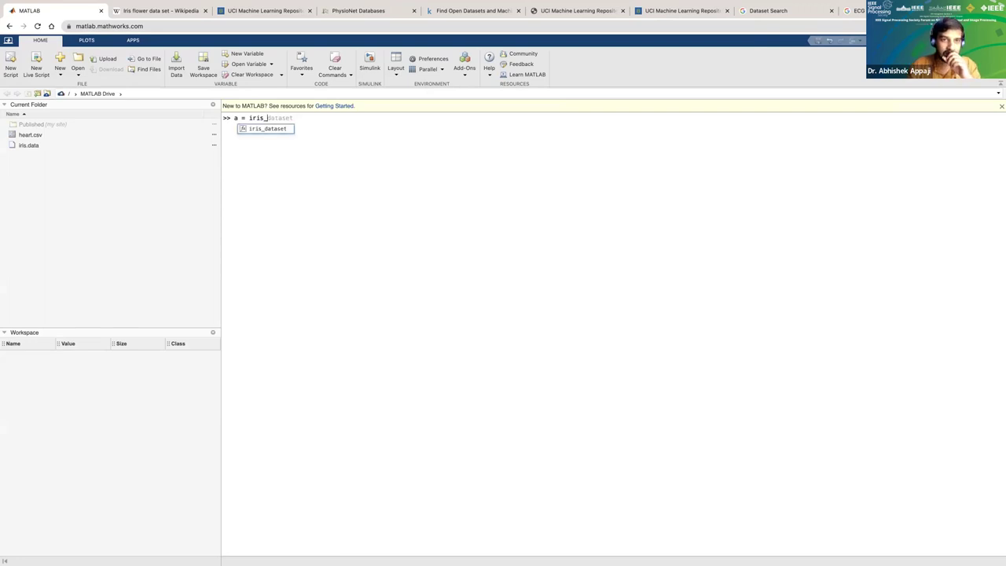
{"action": "key", "text": "Tab"}
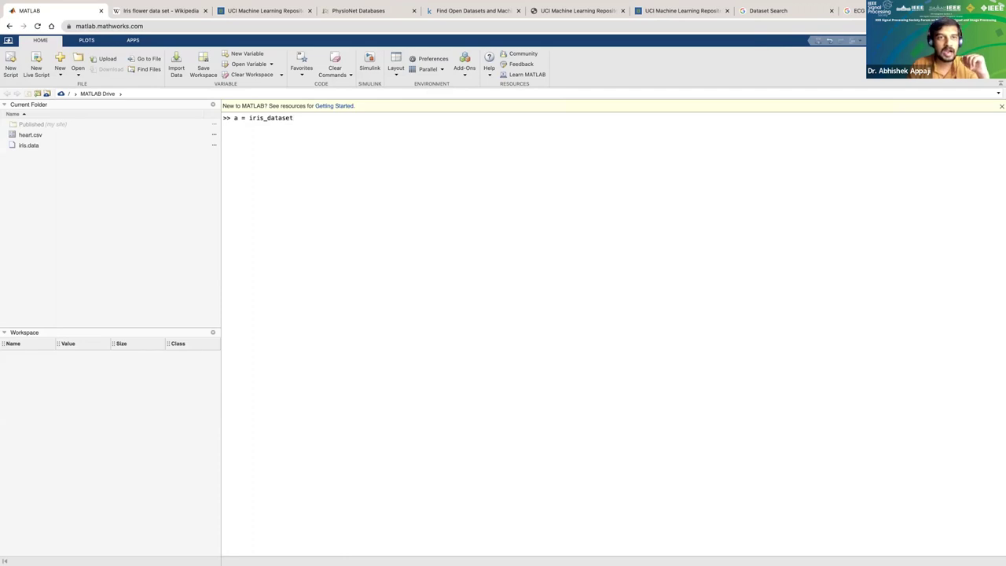
{"action": "type", "text": ";"}
{"action": "key", "text": "Return"}
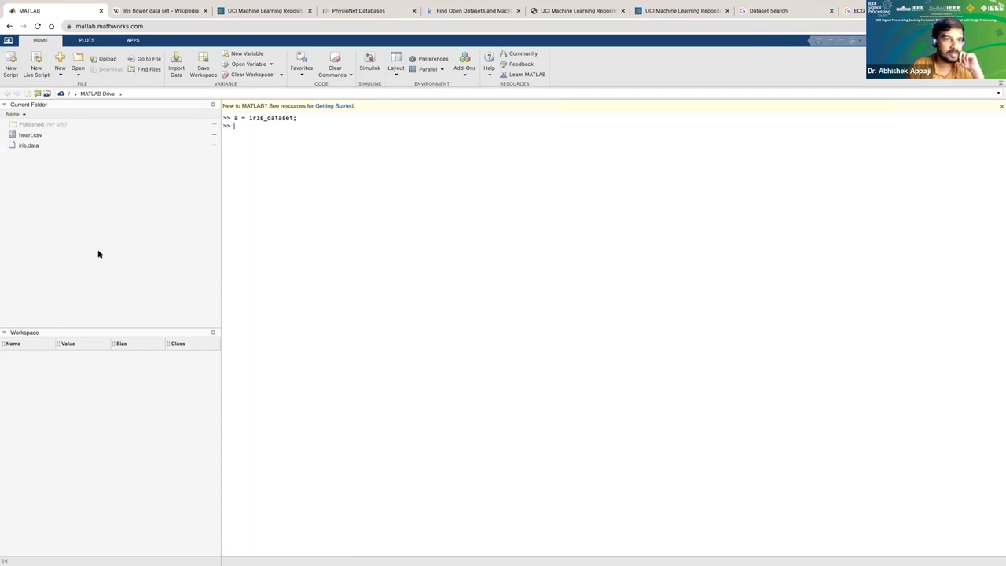
Open variable a from the workspace to inspect its values, and select the iris.data file in the current folder.
{"action": "left_click", "coordinate": [9, 355]}
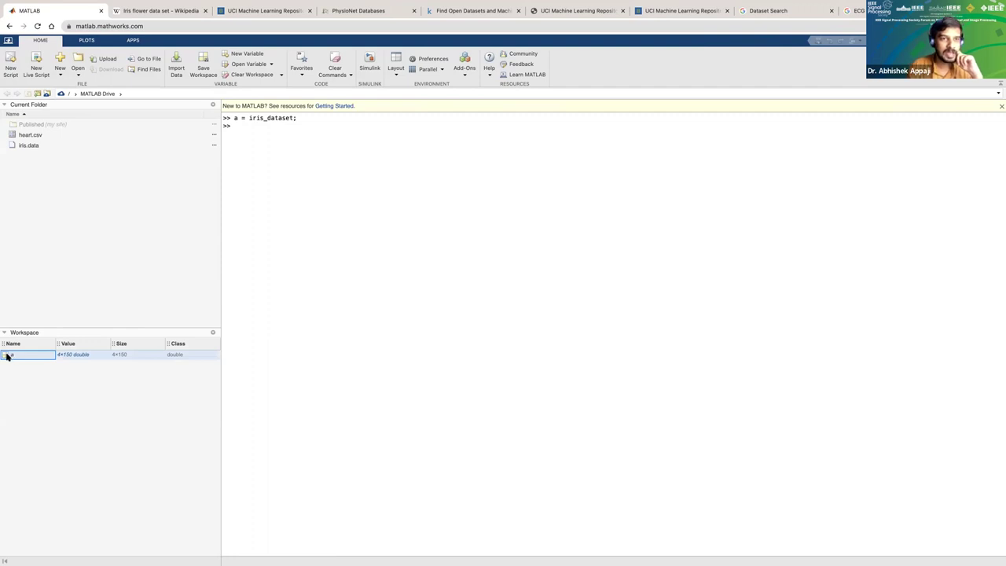
{"action": "double_click", "coordinate": [7, 356]}
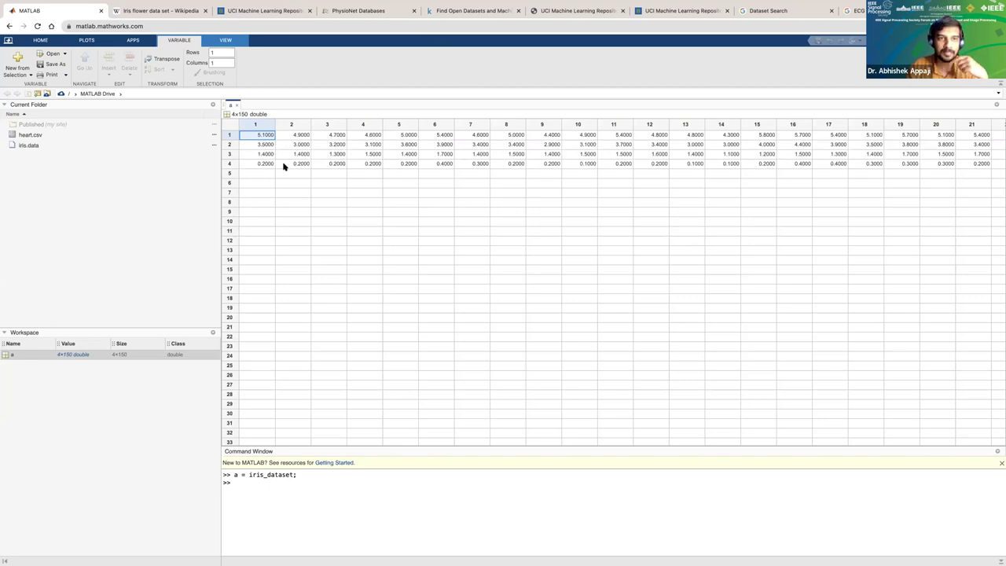
{"action": "left_click", "coordinate": [19, 145]}
{"action": "left_click_drag", "start_coordinate": [256, 148], "coordinate": [241, 123]}
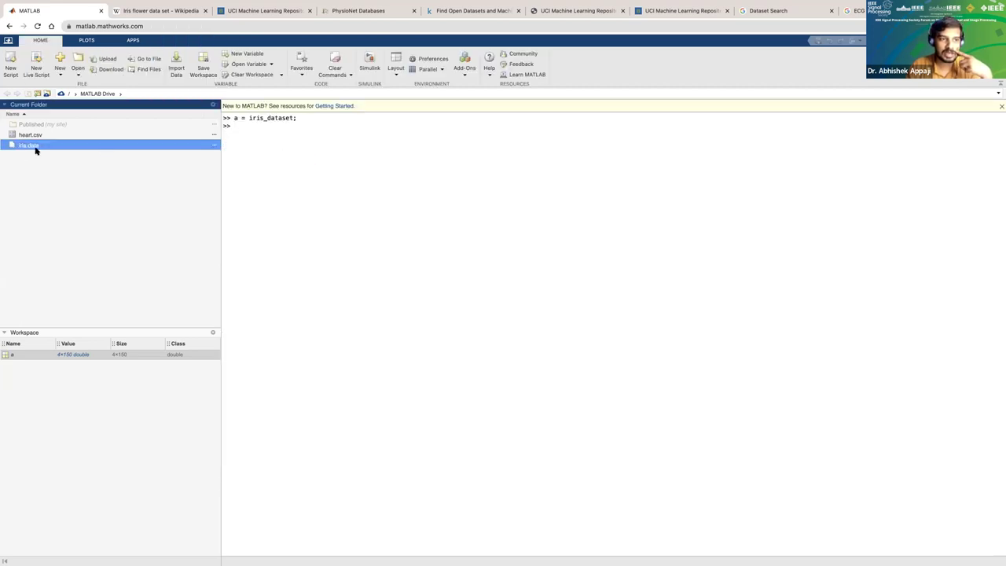
Launch the Classification Learner with the classificationLearner command and reposition its window.
{"action": "left_click", "coordinate": [293, 144]}
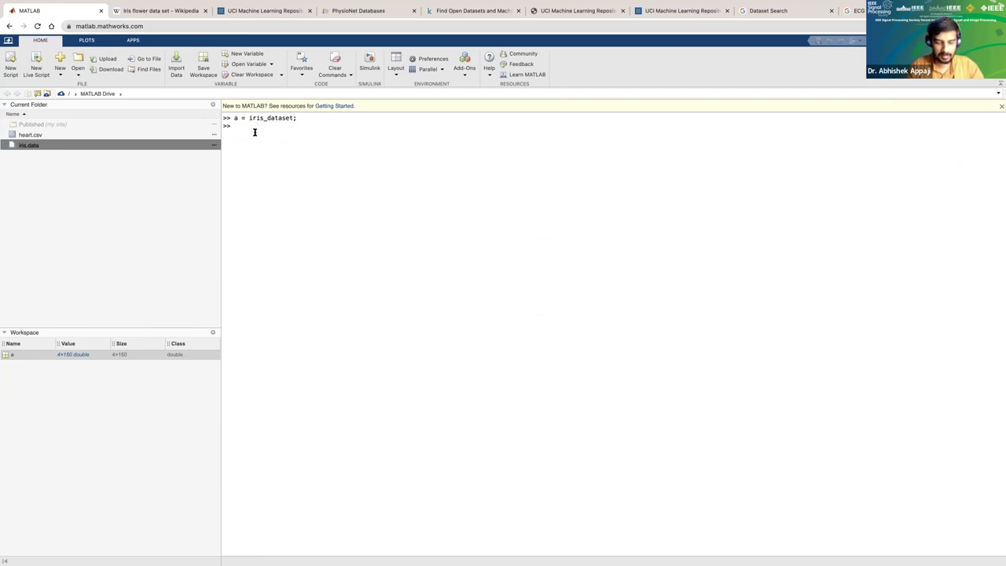
{"action": "type", "text": "classifica"}
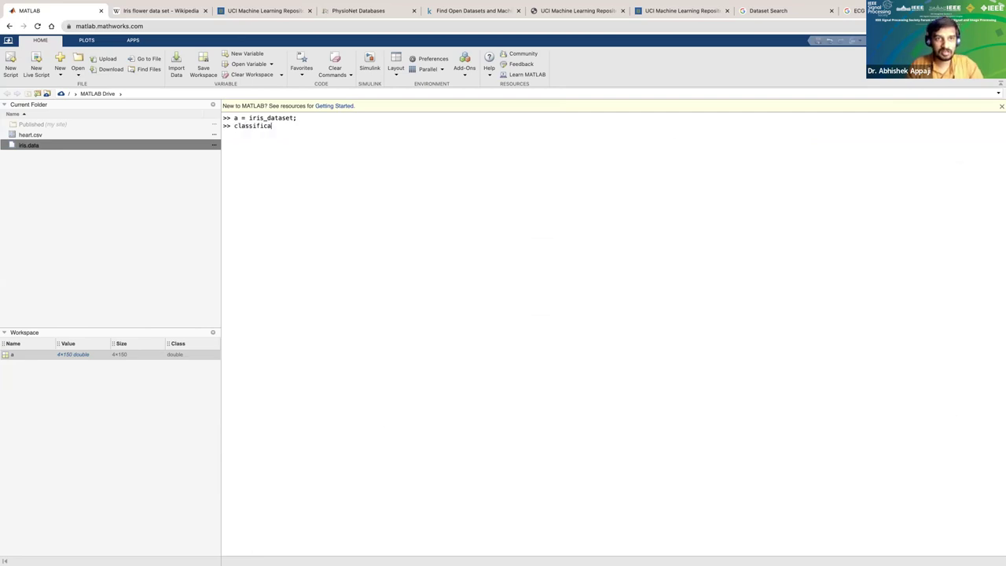
{"action": "type", "text": "tionlearner"}
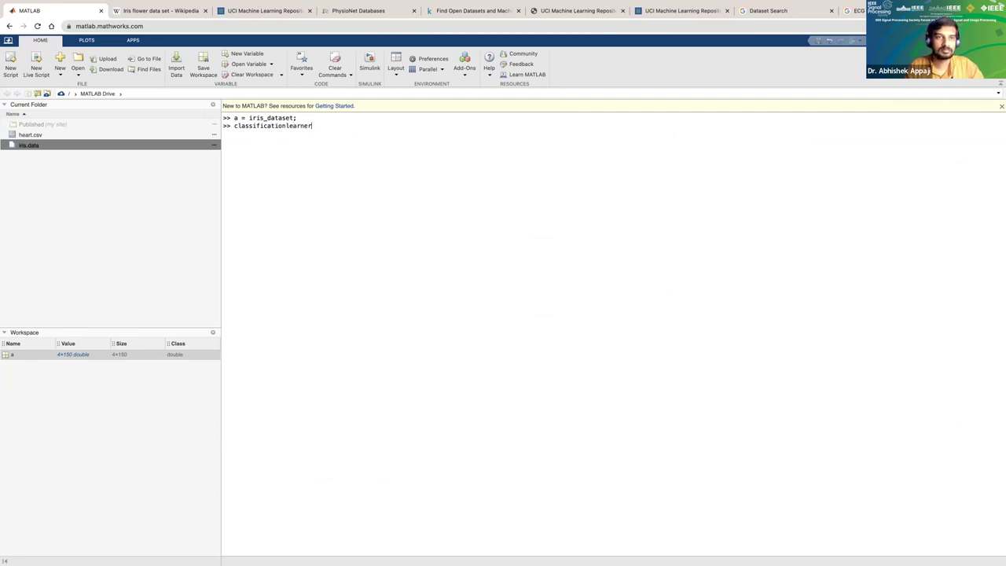
{"action": "left_click", "coordinate": [257, 138]}
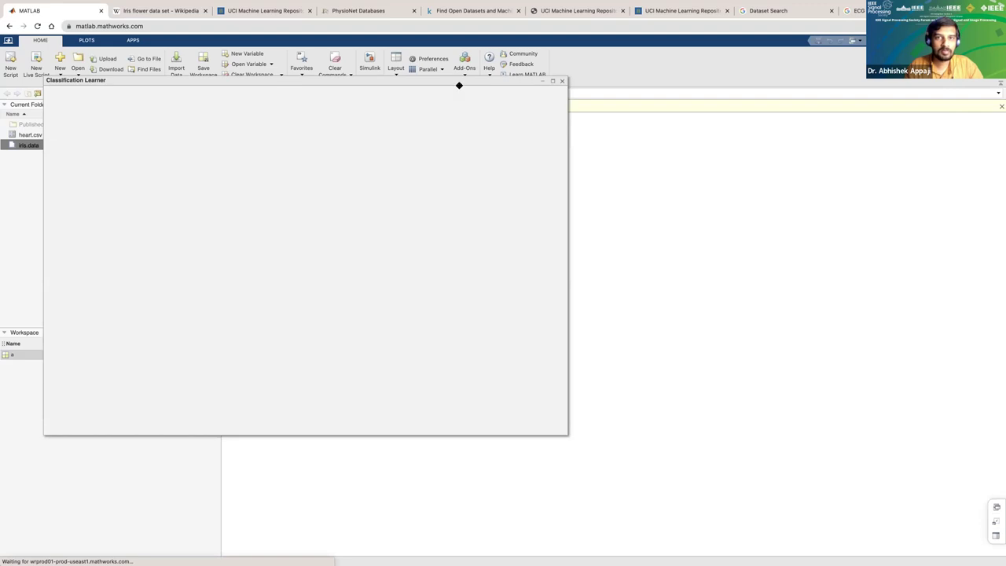
{"action": "left_click_drag", "start_coordinate": [529, 87], "coordinate": [531, 96]}
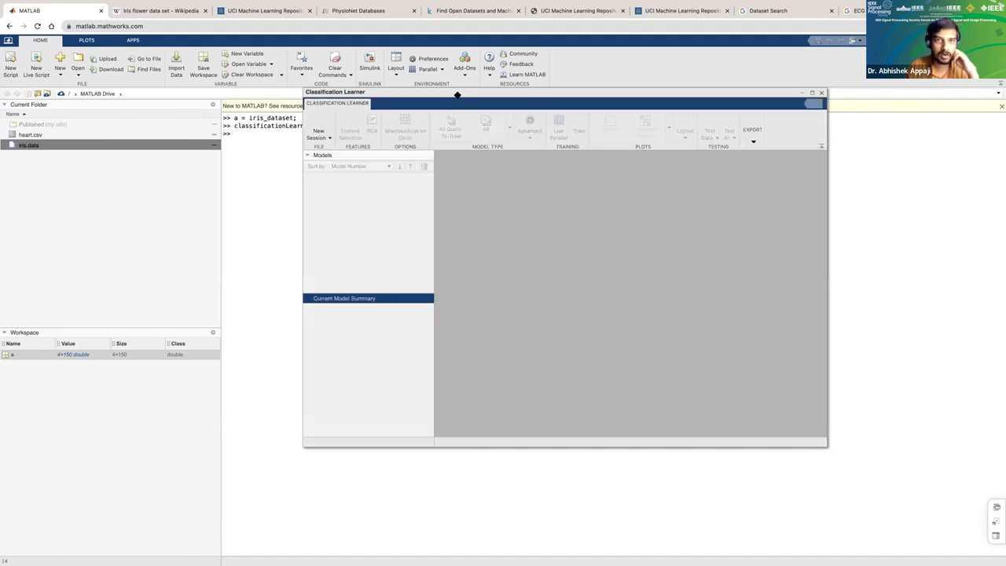
{"action": "left_click_drag", "start_coordinate": [345, 92], "coordinate": [208, 89]}
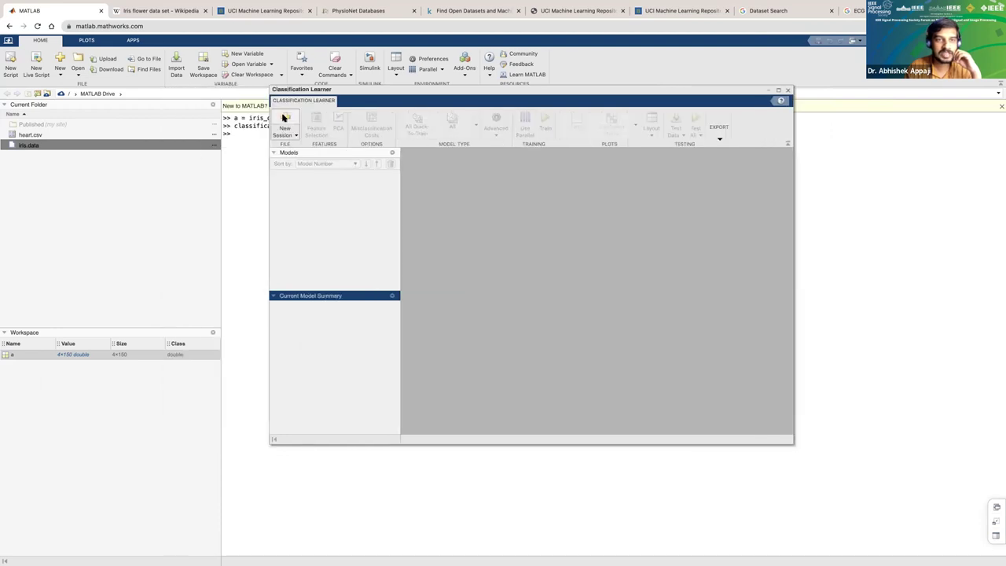
{"action": "left_click", "coordinate": [284, 117]}
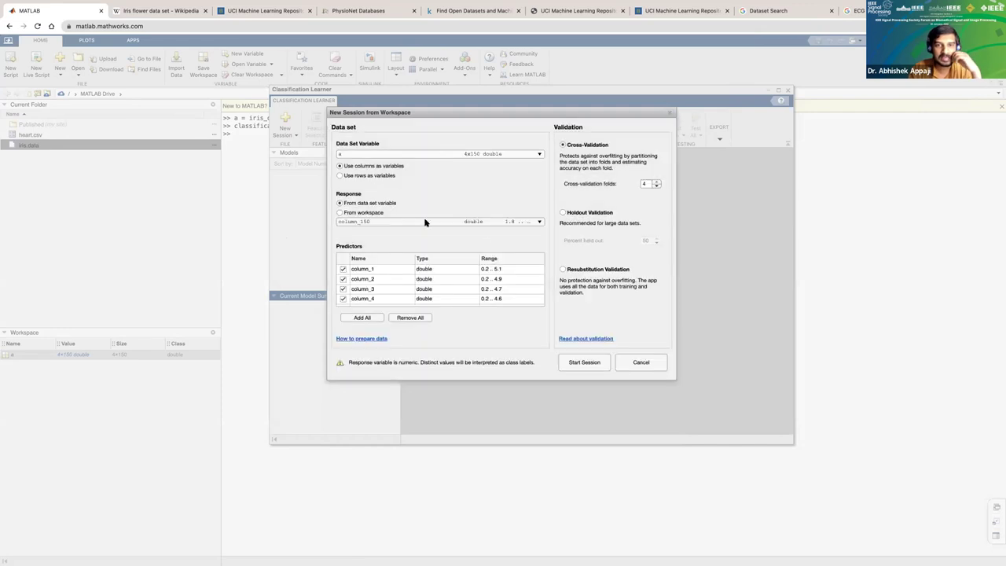
{"action": "left_click", "coordinate": [358, 154]}
{"action": "left_click", "coordinate": [354, 148]}
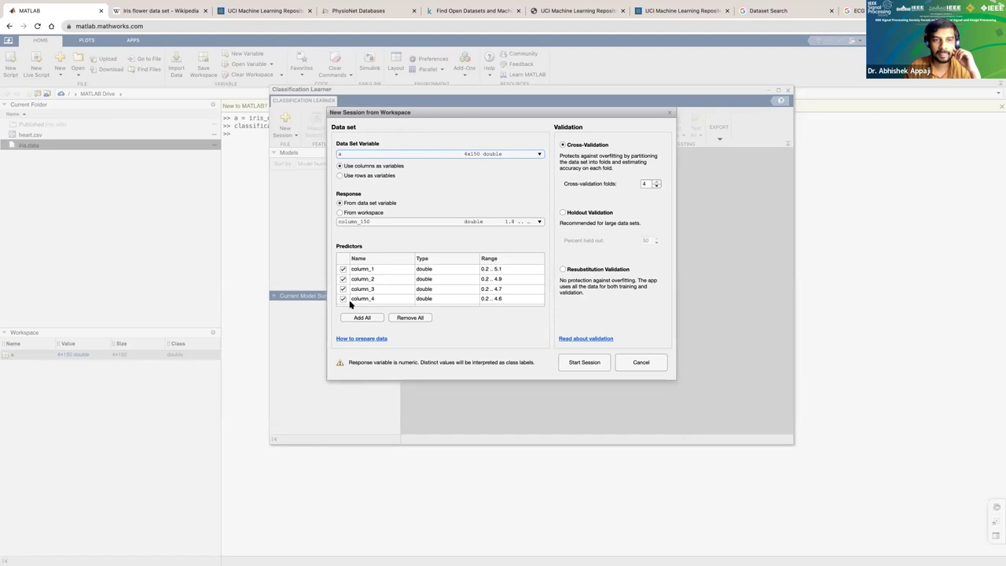
{"action": "scroll", "coordinate": [402, 283], "scroll_direction": "down", "scroll_amount": 2}
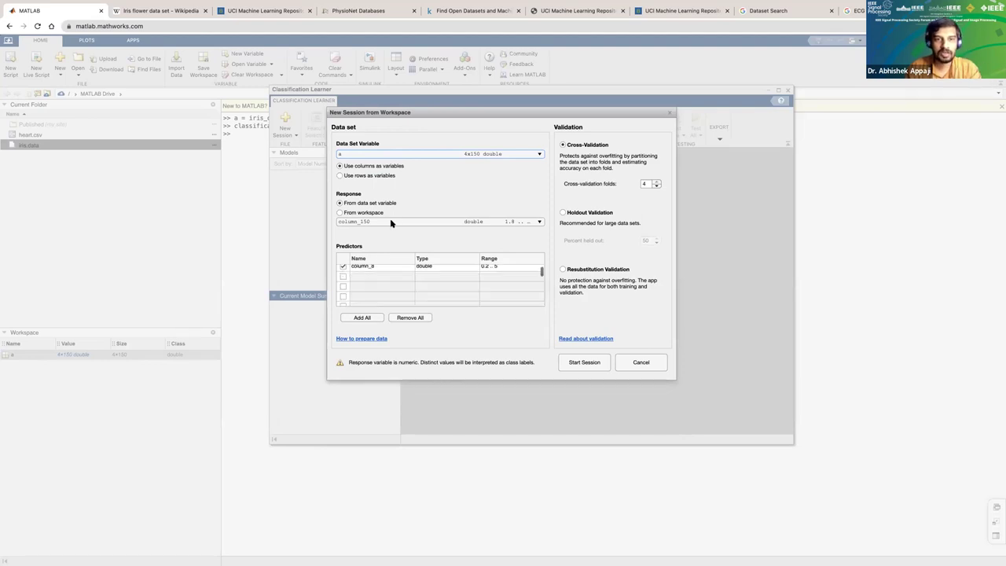
{"action": "scroll", "coordinate": [370, 291], "scroll_direction": "down", "scroll_amount": 2}
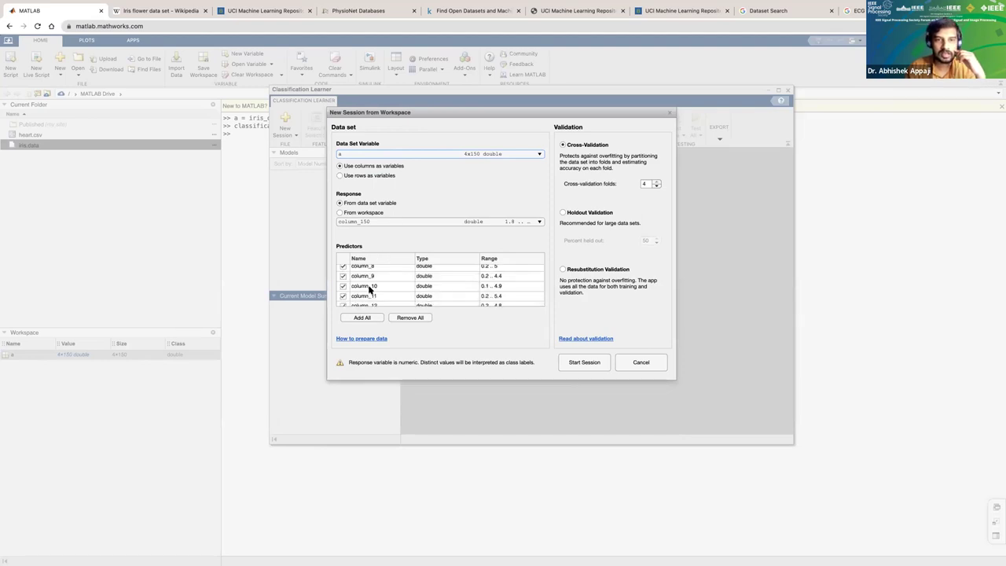
{"action": "scroll", "coordinate": [369, 289], "scroll_direction": "up", "scroll_amount": 4}
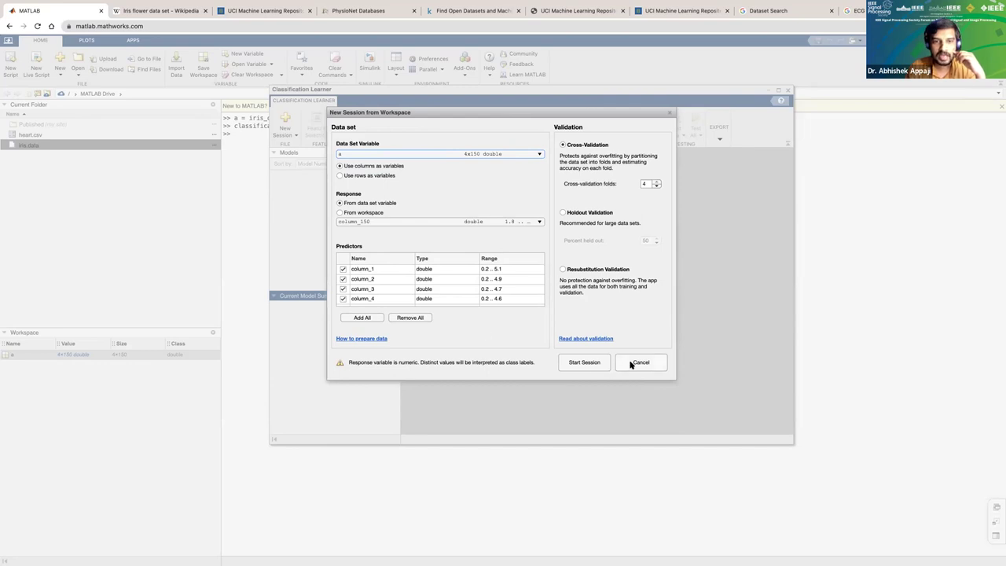
{"action": "left_click", "coordinate": [632, 364]}
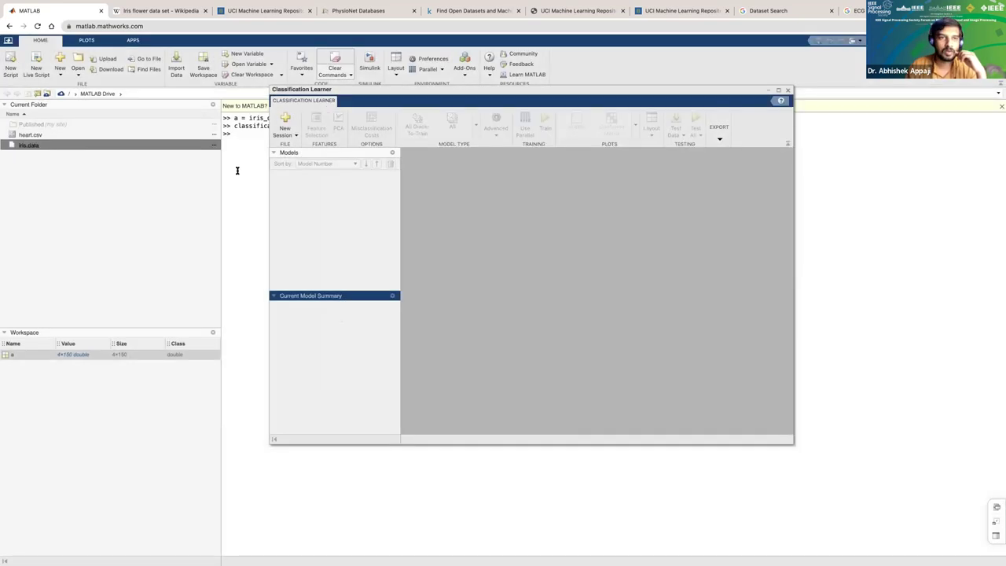
Transpose the matrix with a = a'; and open variable a for editing, moving the Classification Learner window clear of its data.
{"action": "type", "text": "a"}
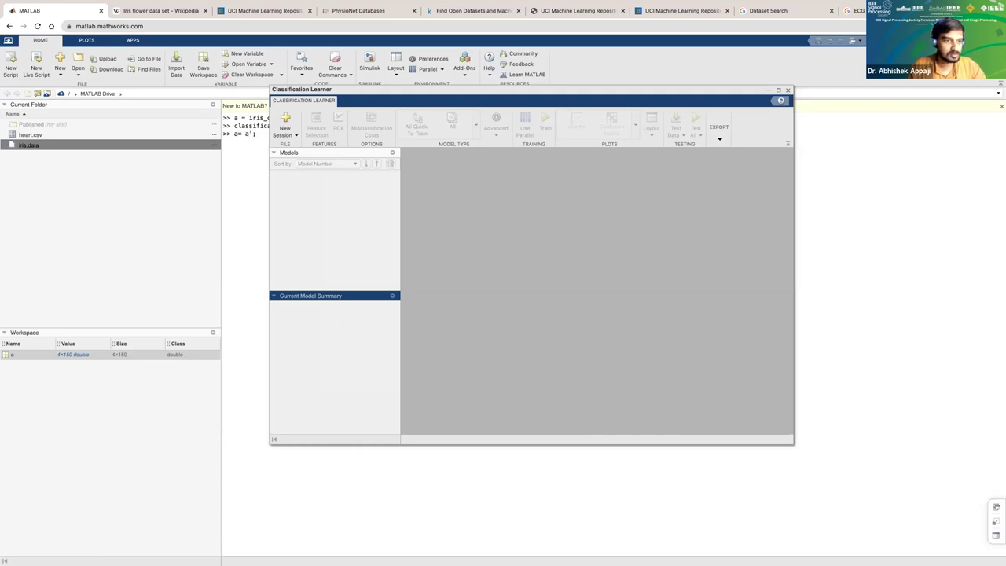
{"action": "type", "text": "= a';"}
{"action": "key", "text": "Return"}
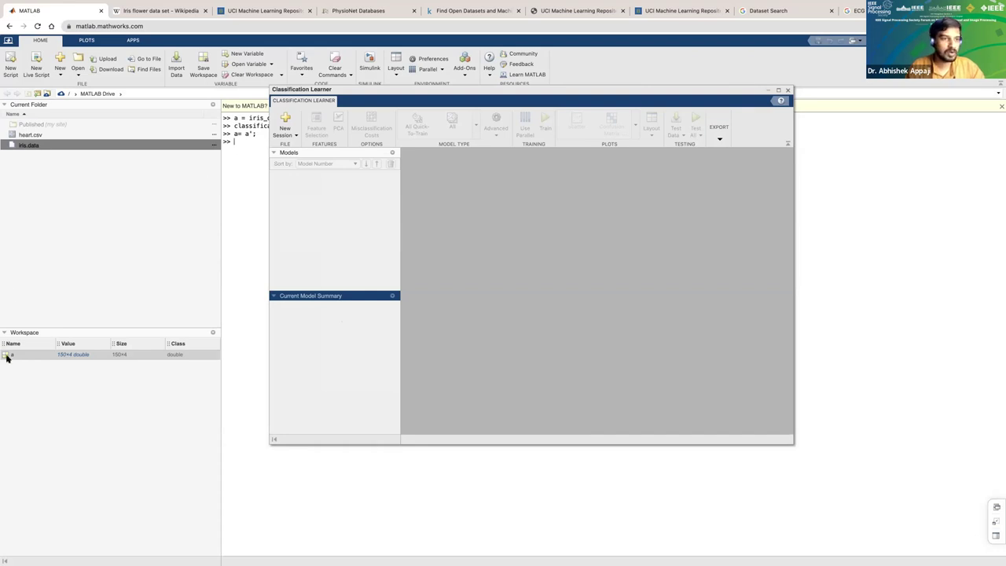
{"action": "double_click", "coordinate": [7, 356]}
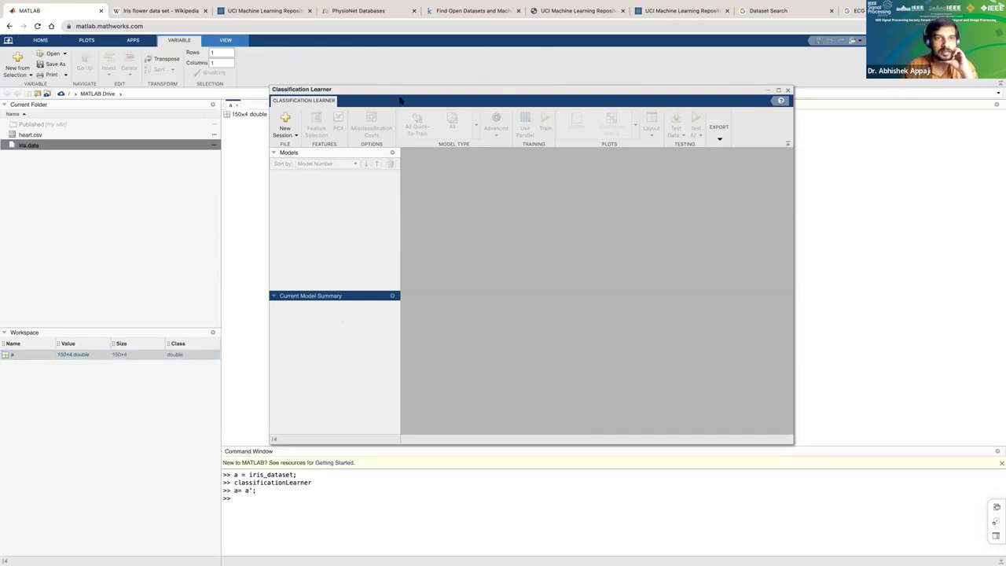
{"action": "left_click_drag", "start_coordinate": [389, 92], "coordinate": [615, 188]}
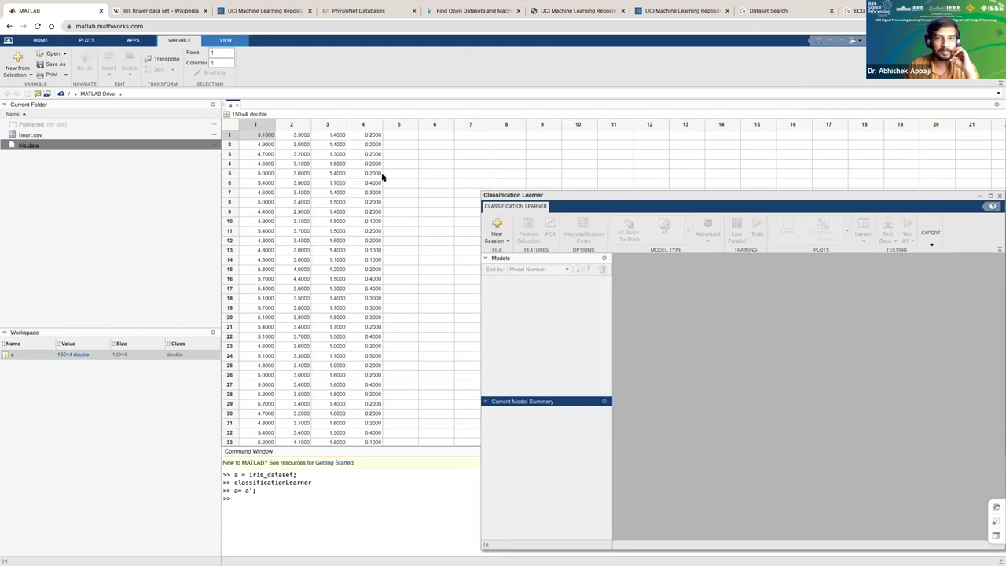
Add a fifth column to variable a with the values 1, 2 and 3 in rows 1 to 3.
{"action": "left_click", "coordinate": [401, 135]}
{"action": "type", "text": "1"}
{"action": "key", "text": "Return"}
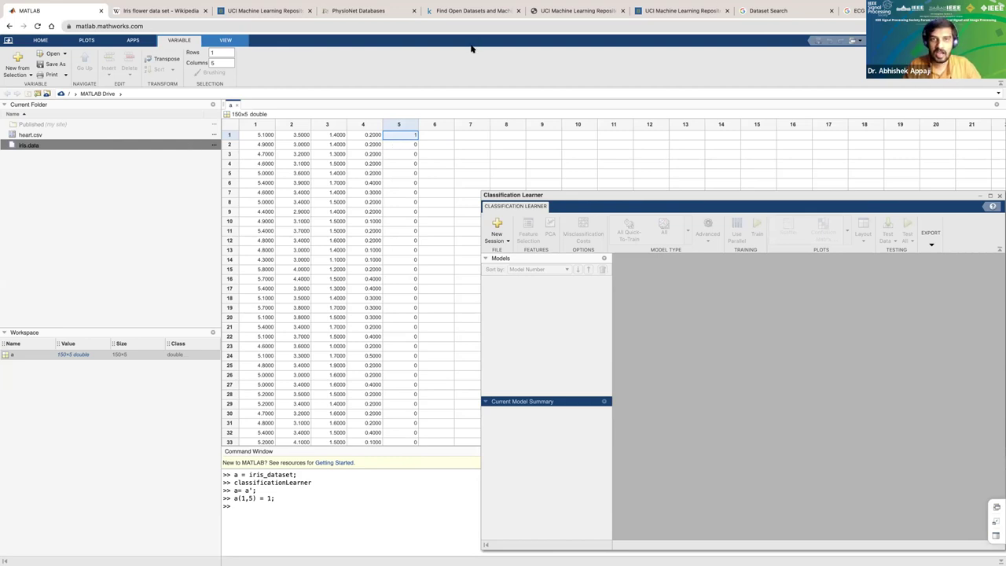
{"action": "left_click", "coordinate": [408, 144]}
{"action": "type", "text": "2"}
{"action": "key", "text": "Return"}
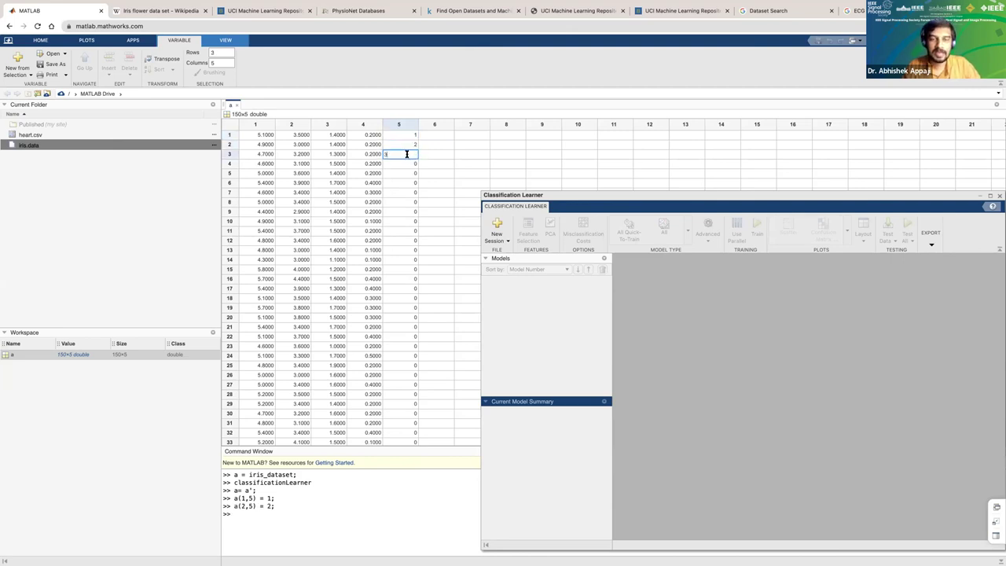
Select the first three cells of the fifth column, and select that column's cells from row 4 through row 150.
{"action": "left_click", "coordinate": [411, 137]}
{"action": "left_click", "coordinate": [410, 158], "text": "shift"}
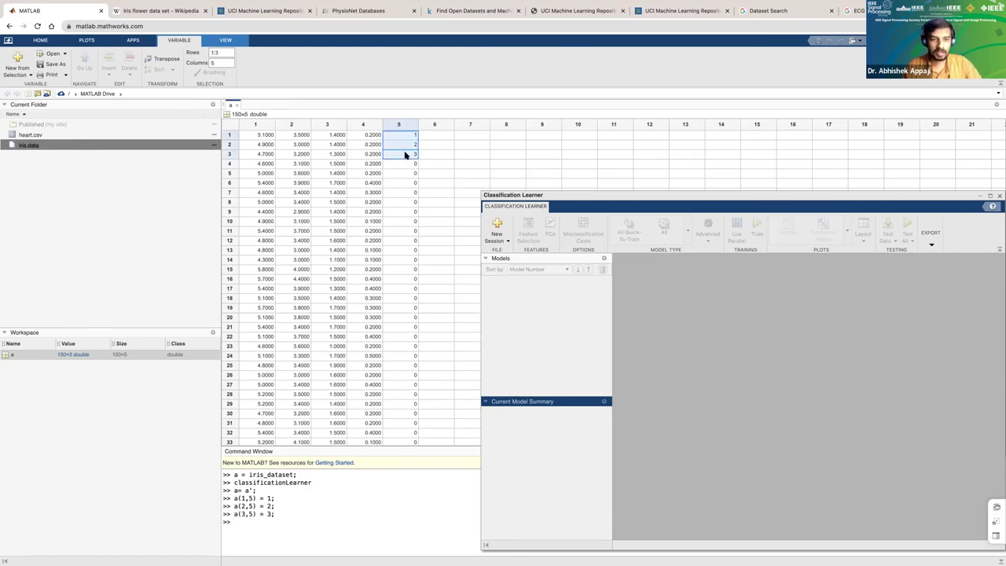
{"action": "left_click_drag", "start_coordinate": [406, 163], "coordinate": [409, 307]}
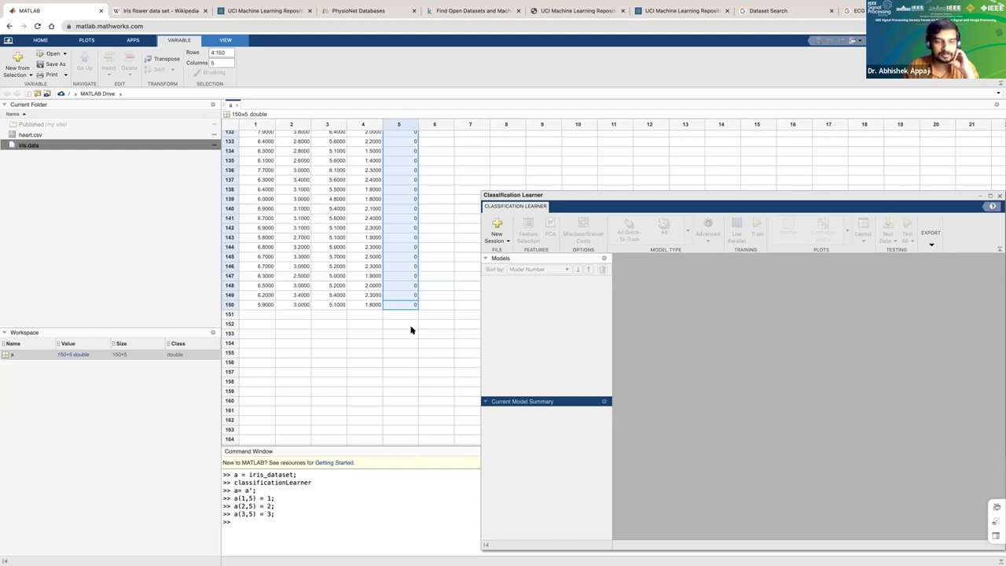
In the fifth column of variable a, set row 146 to 1 and rows 138 and 29 to 2.
{"action": "left_click", "coordinate": [404, 265]}
{"action": "type", "text": "1"}
{"action": "left_click", "coordinate": [415, 192]}
{"action": "type", "text": "2"}
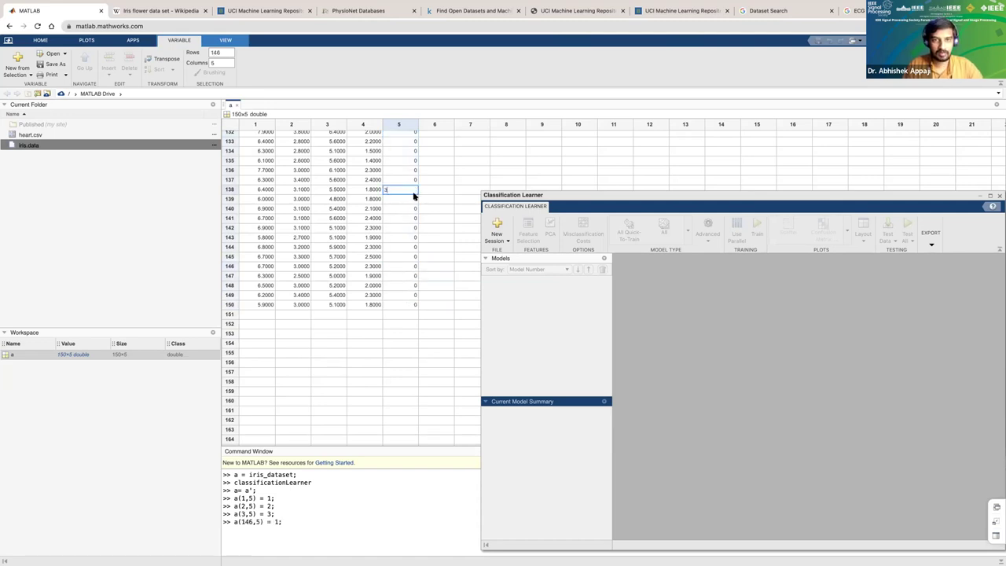
{"action": "scroll", "coordinate": [394, 245], "scroll_direction": "up", "scroll_amount": 10}
{"action": "left_click", "coordinate": [397, 243]}
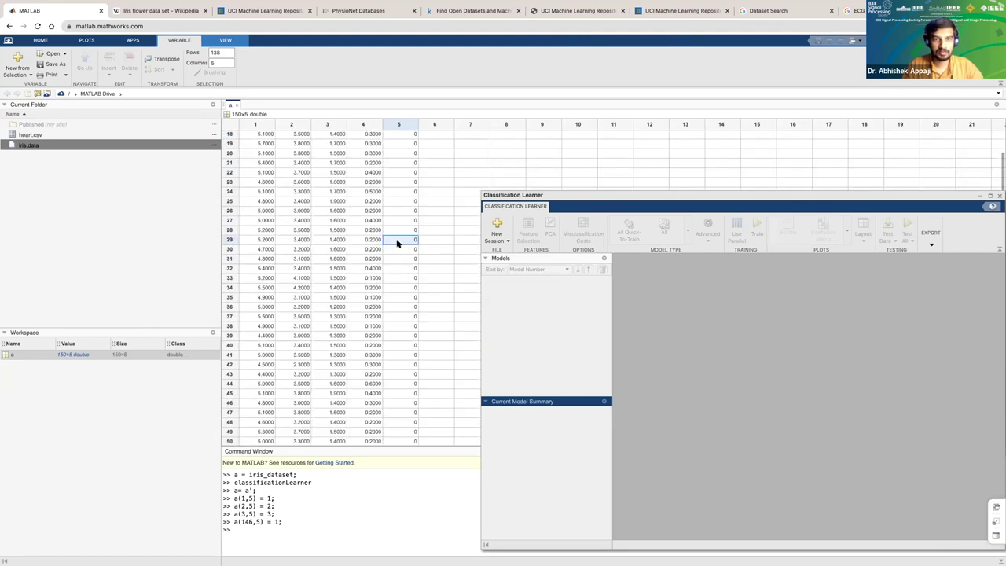
{"action": "type", "text": "2"}
{"action": "key", "text": "Return"}
Set the fifth-column value to 1 in row 12 and to 0 in row 3 of variable a.
{"action": "scroll", "coordinate": [401, 238], "scroll_direction": "up", "scroll_amount": 3}
{"action": "left_click", "coordinate": [402, 241]}
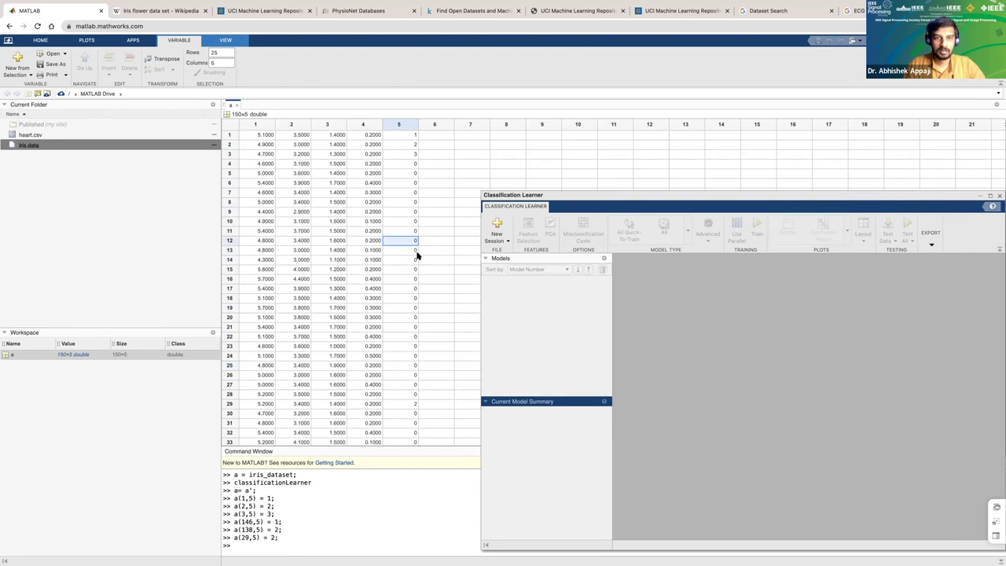
{"action": "scroll", "coordinate": [417, 255], "scroll_direction": "down", "scroll_amount": 1}
{"action": "left_click", "coordinate": [415, 207]}
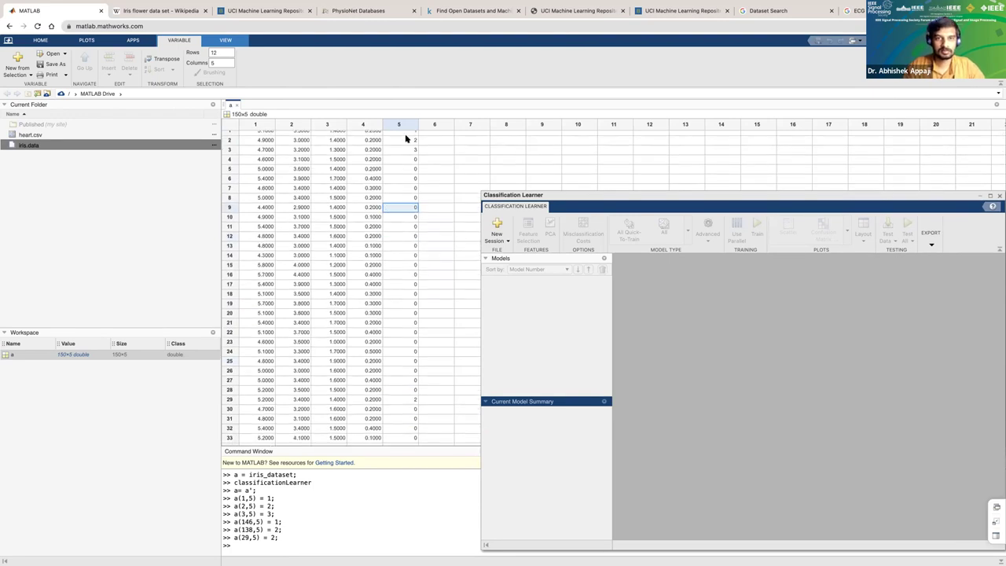
{"action": "left_click", "coordinate": [405, 149]}
{"action": "type", "text": "0"}
Label the fifth column with 1 in rows 10 and 32, 2 in row 54 and 3 in row 63.
{"action": "left_click", "coordinate": [409, 218]}
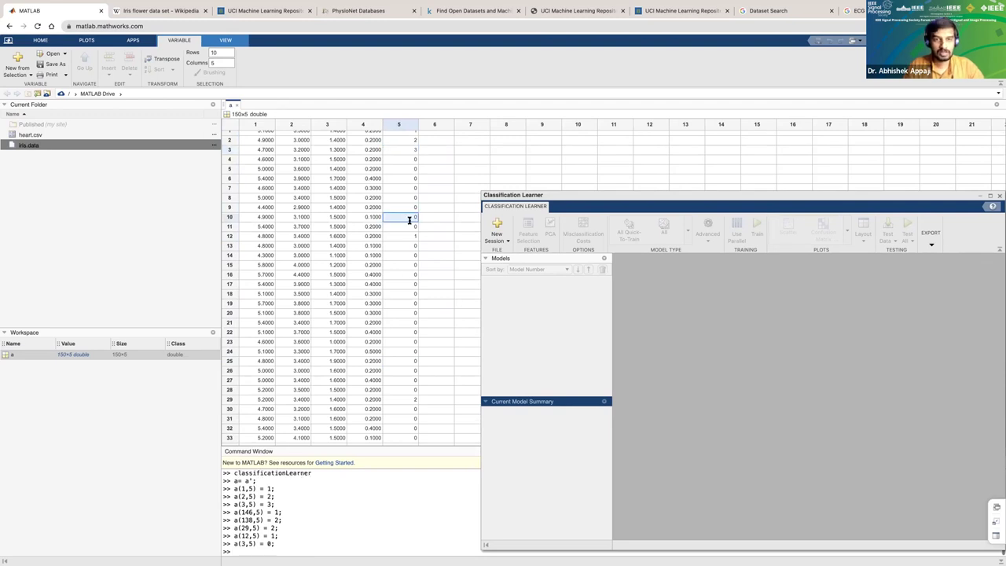
{"action": "scroll", "coordinate": [405, 268], "scroll_direction": "down", "scroll_amount": 5}
{"action": "left_click", "coordinate": [405, 257]}
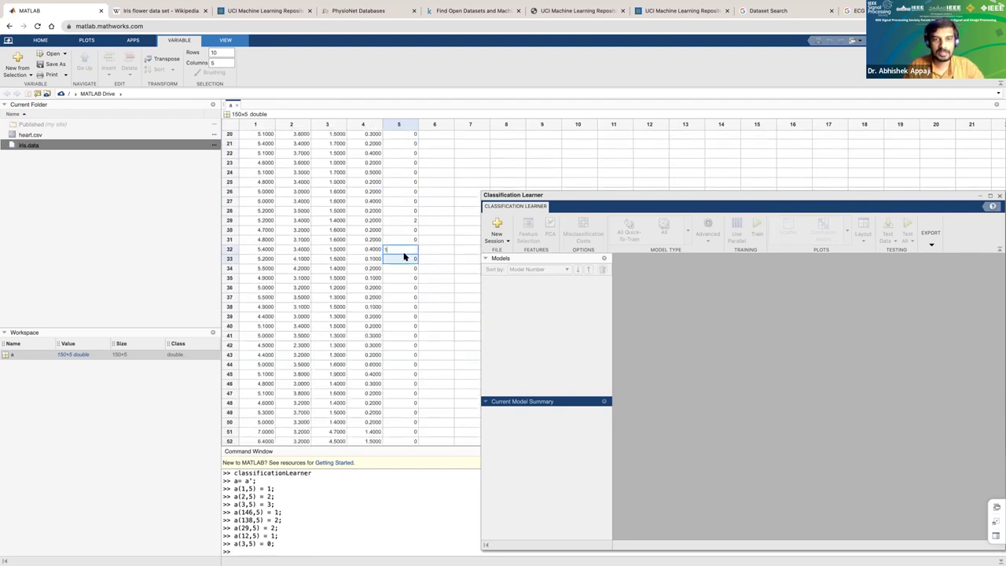
{"action": "scroll", "coordinate": [405, 244], "scroll_direction": "down", "scroll_amount": 5}
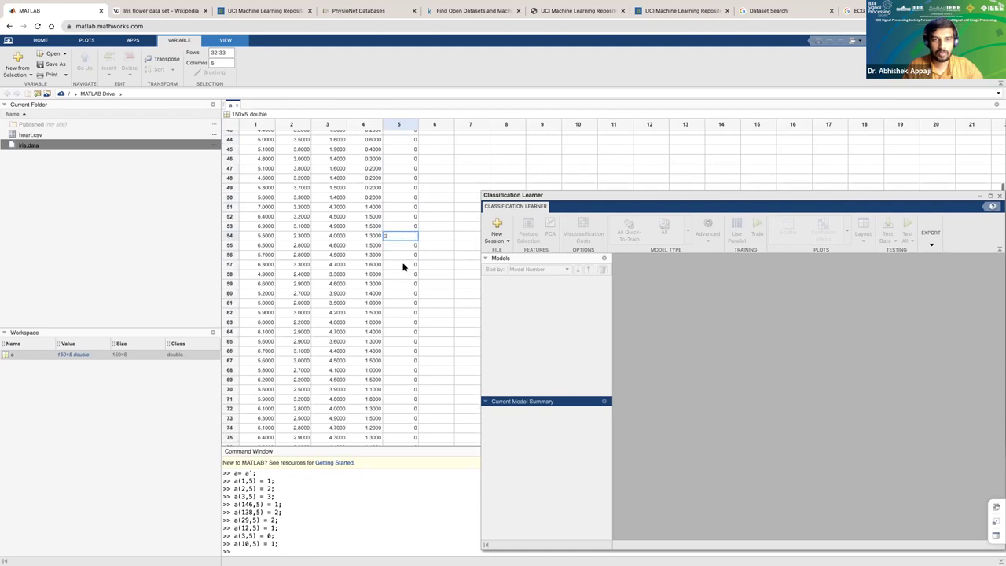
{"action": "left_click", "coordinate": [406, 324]}
{"action": "type", "text": "2"}
{"action": "key", "text": "Return"}
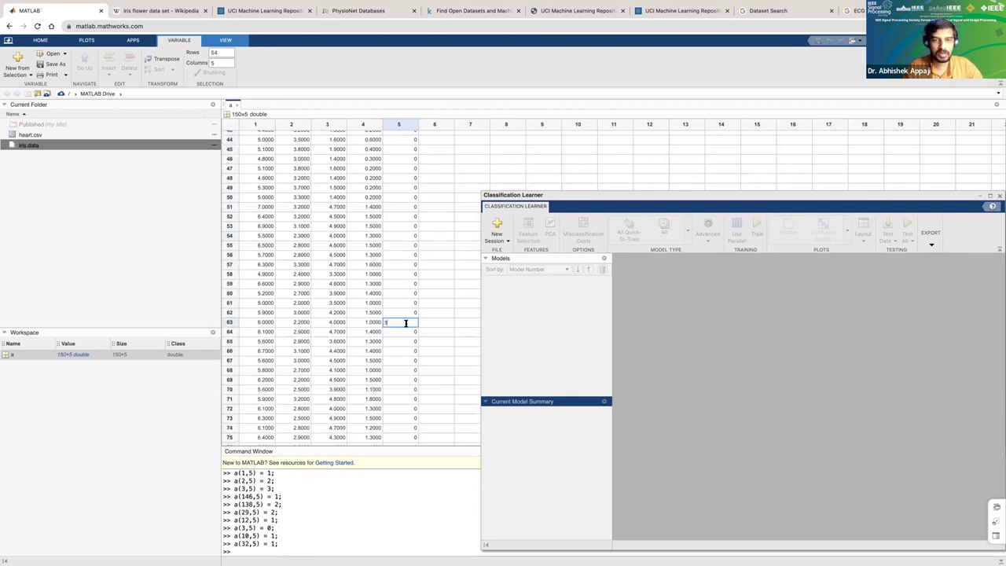
Set the fifth-column value to 2 in rows 81 and 96 of variable a.
{"action": "scroll", "coordinate": [404, 326], "scroll_direction": "down", "scroll_amount": 5}
{"action": "left_click", "coordinate": [406, 274]}
{"action": "type", "text": "3"}
{"action": "key", "text": "Return"}
{"action": "scroll", "coordinate": [407, 309], "scroll_direction": "down", "scroll_amount": 3}
{"action": "type", "text": "2"}
{"action": "left_click", "coordinate": [403, 271]}
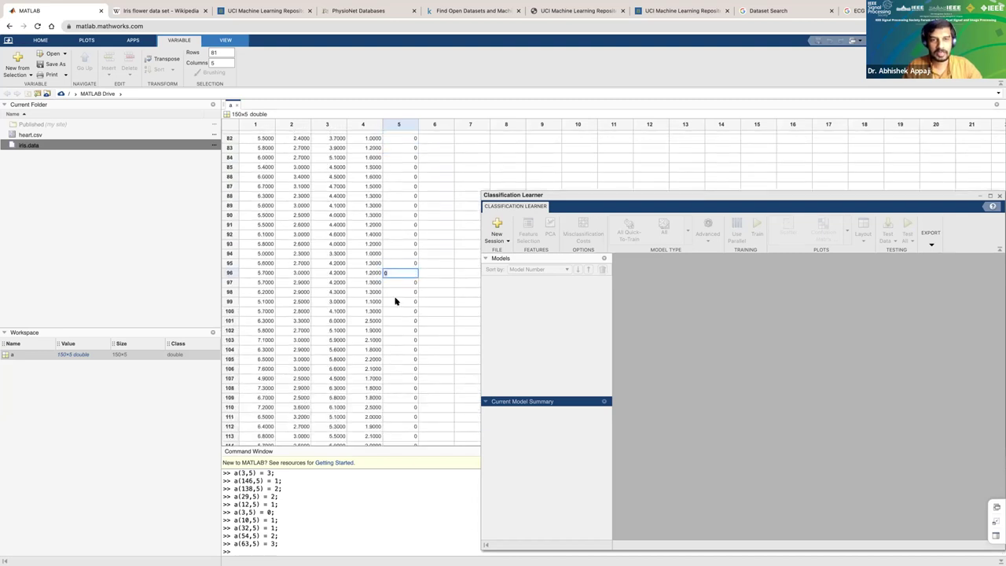
{"action": "key", "text": "BackSpace"}
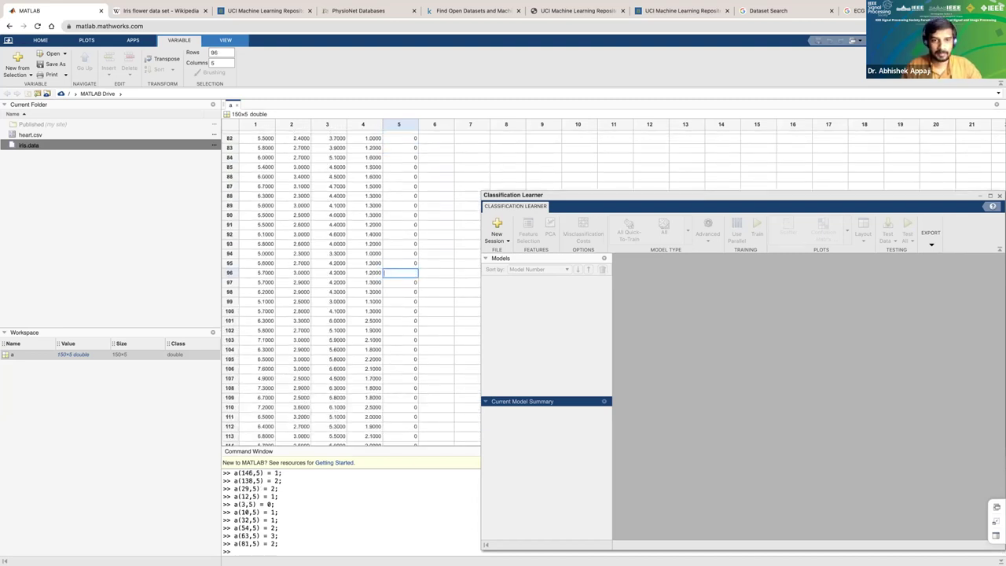
{"action": "type", "text": "2"}
{"action": "left_click", "coordinate": [419, 254]}
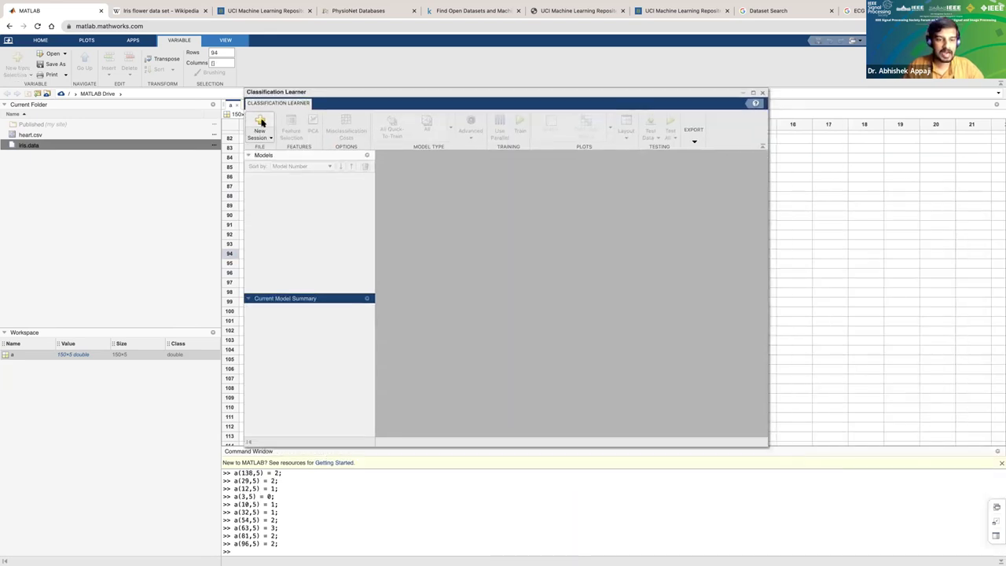
Start a new Classification Learner session from the workspace using variable a, with columns as variables, column_5 as response and 5-fold cross-validation.
{"action": "left_click", "coordinate": [260, 122]}
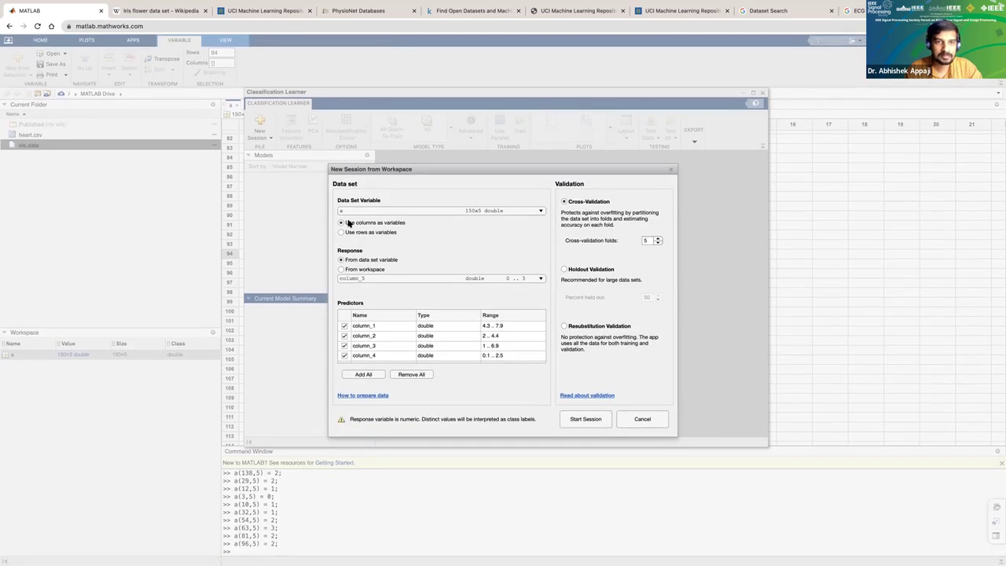
{"action": "left_click", "coordinate": [353, 280]}
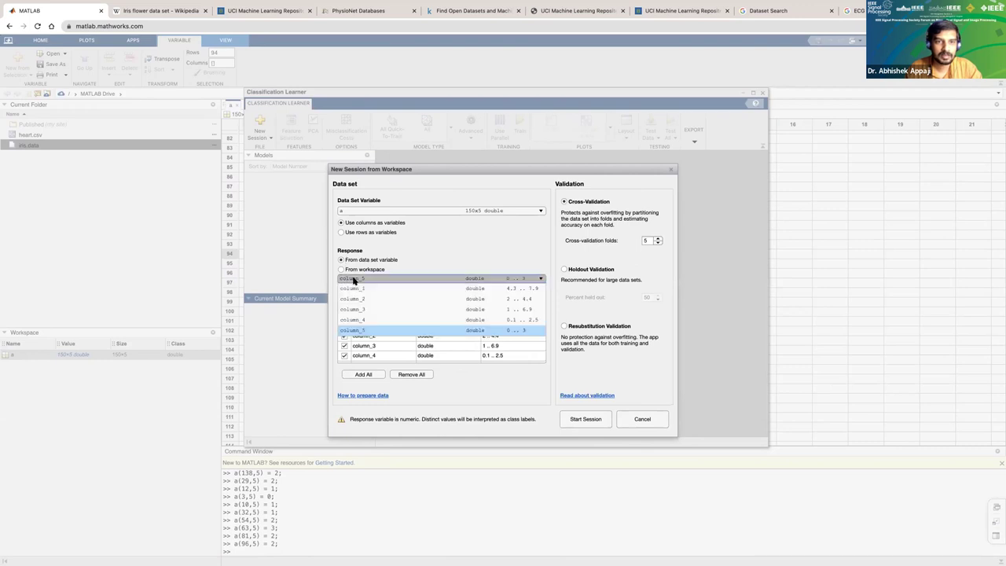
{"action": "left_click", "coordinate": [383, 208]}
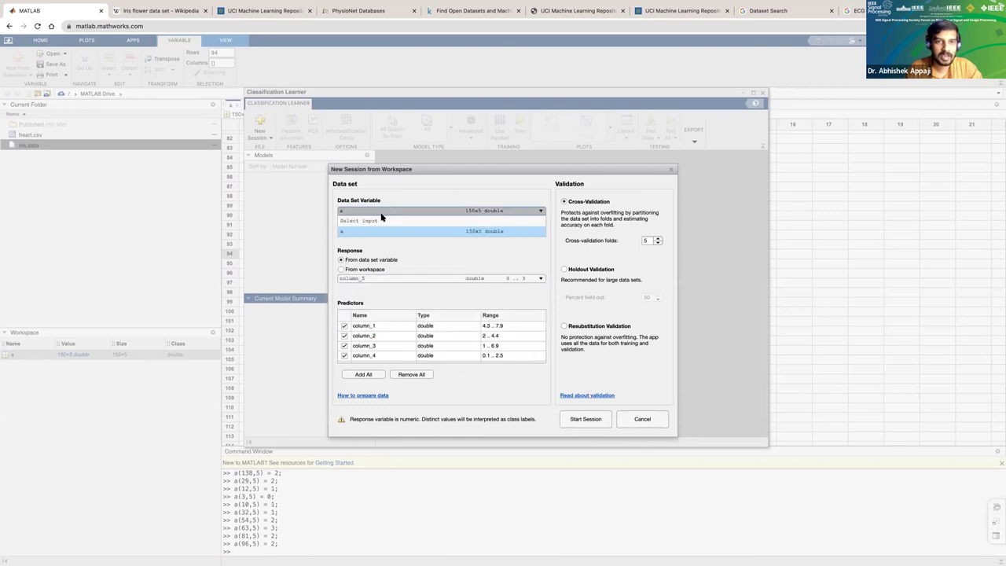
{"action": "left_click", "coordinate": [379, 223]}
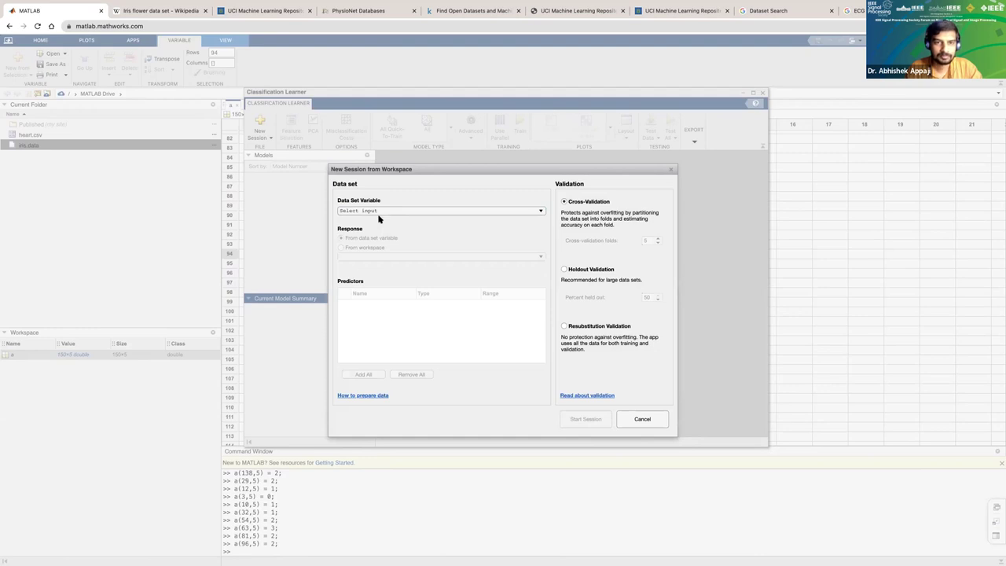
{"action": "left_click", "coordinate": [380, 212]}
{"action": "left_click", "coordinate": [372, 231]}
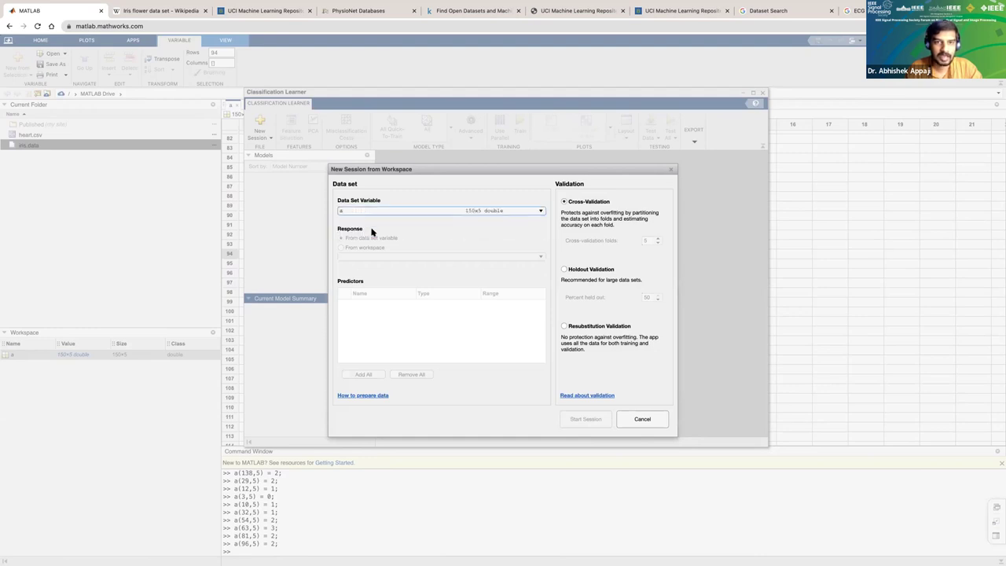
{"action": "scroll", "coordinate": [353, 334], "scroll_direction": "down", "scroll_amount": 1}
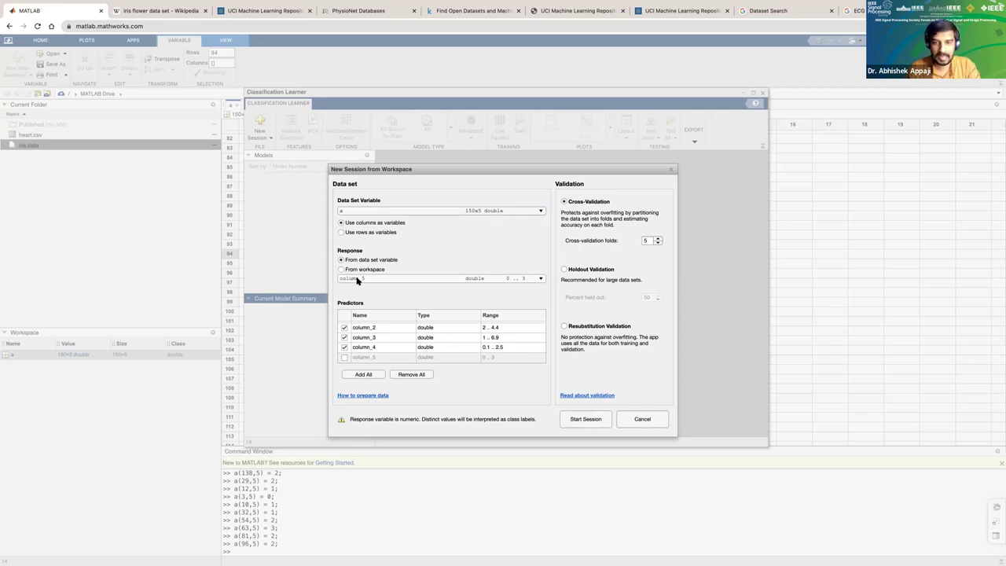
{"action": "left_click", "coordinate": [586, 419]}
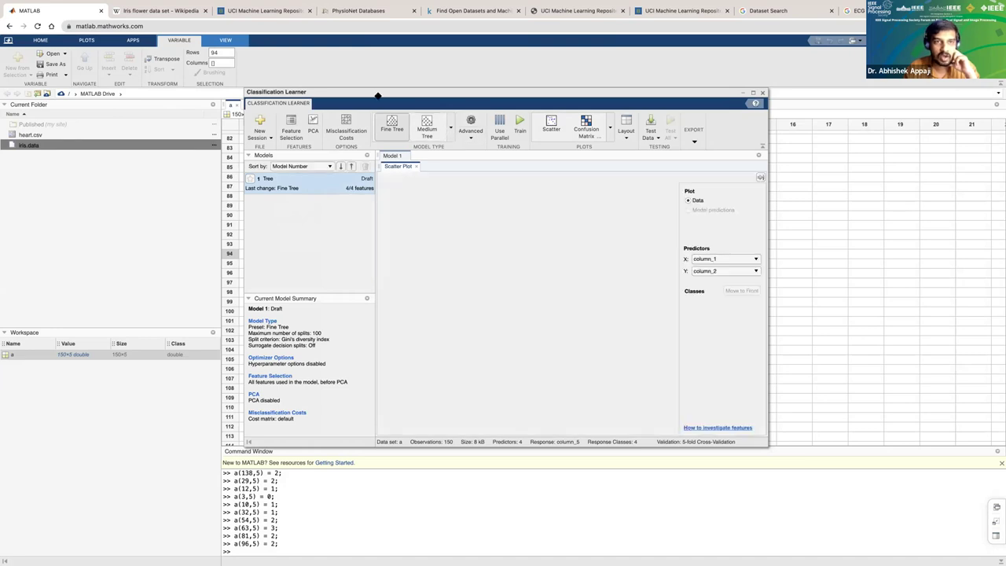
Look through the available classifier types and choose the All Quick-To-Train preset for the draft model.
{"action": "left_click", "coordinate": [754, 94]}
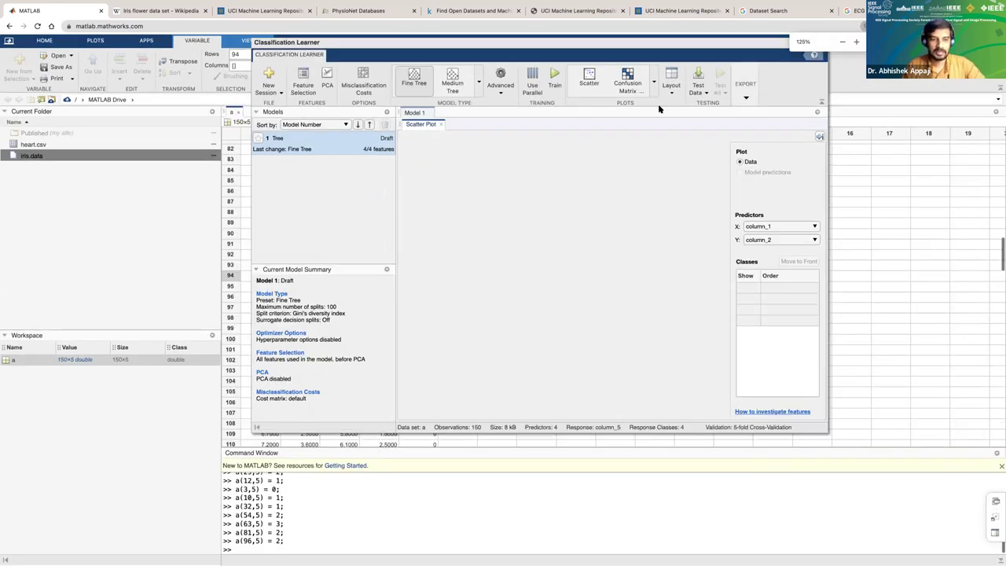
{"action": "key", "text": "ctrl+plus"}
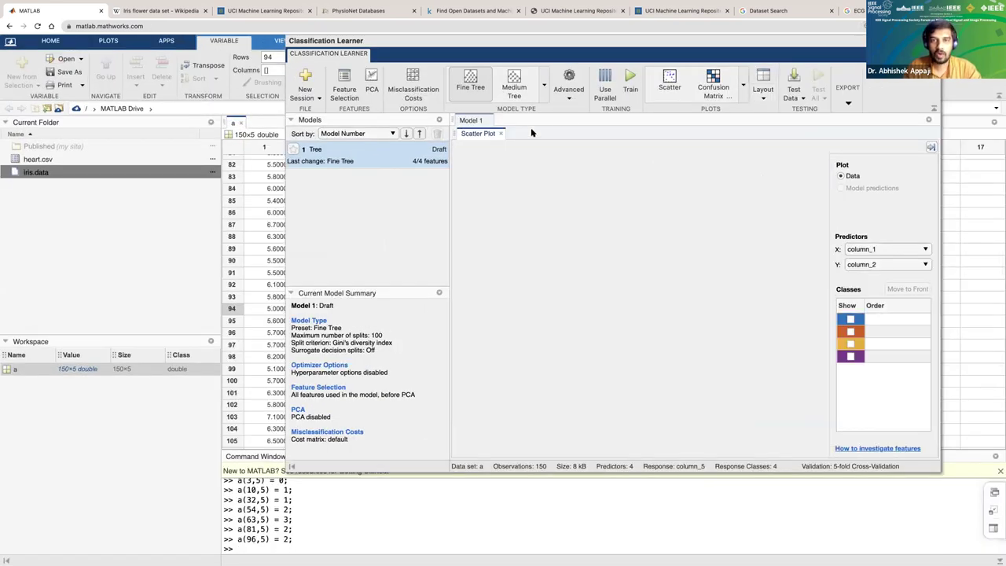
{"action": "left_click", "coordinate": [544, 85]}
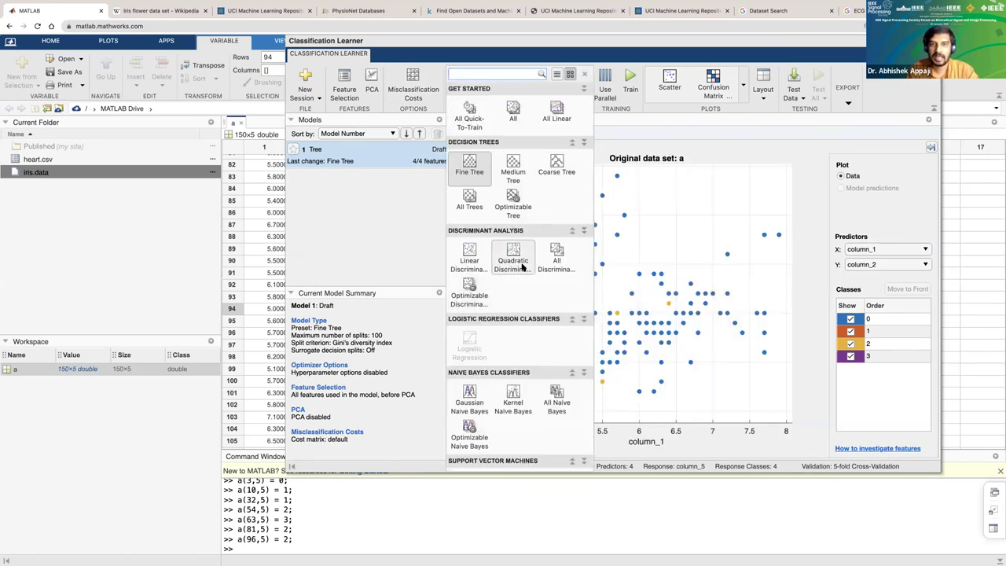
{"action": "scroll", "coordinate": [523, 267], "scroll_direction": "down", "scroll_amount": 5}
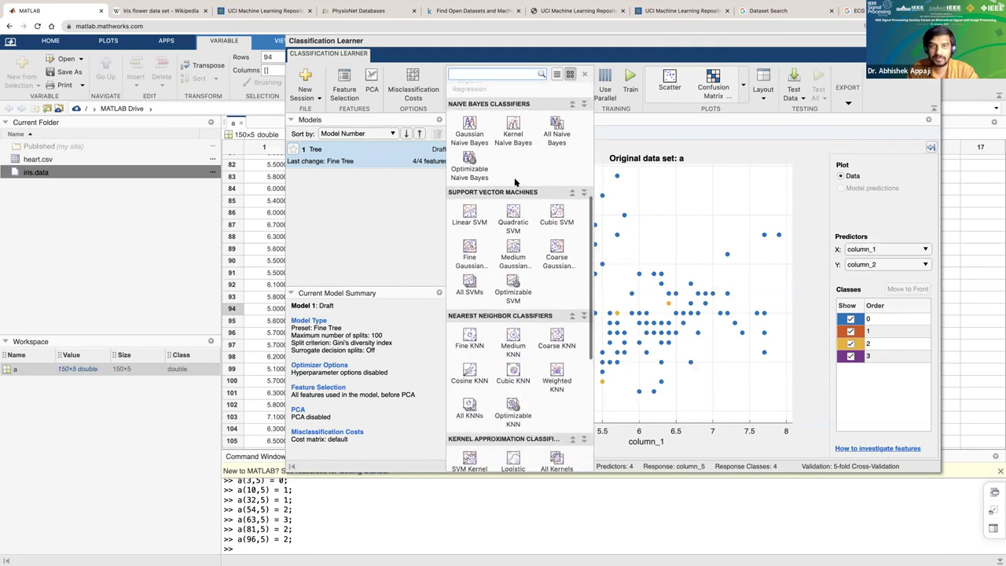
{"action": "scroll", "coordinate": [521, 236], "scroll_direction": "down", "scroll_amount": 3}
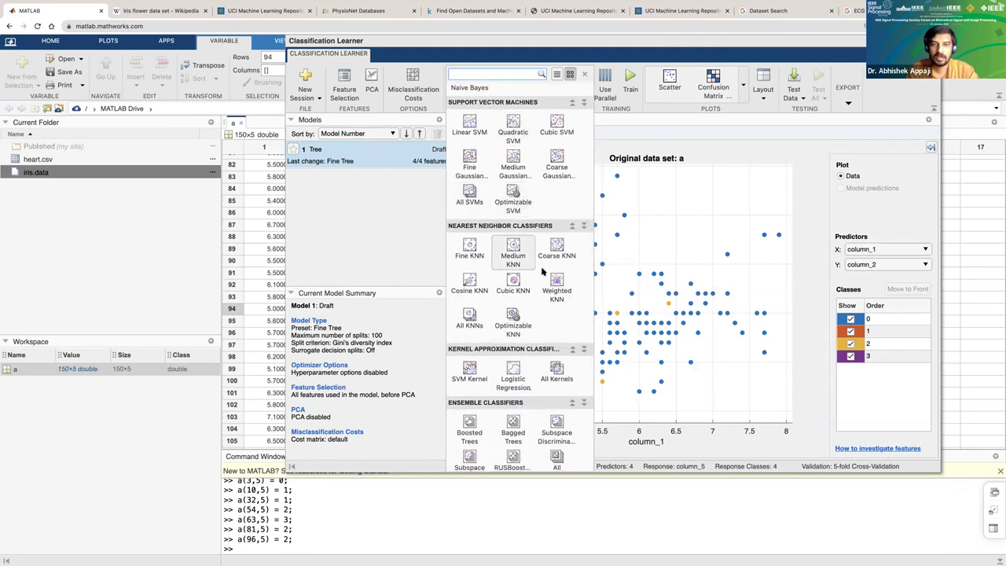
{"action": "scroll", "coordinate": [486, 289], "scroll_direction": "down", "scroll_amount": 3}
{"action": "scroll", "coordinate": [485, 323], "scroll_direction": "down", "scroll_amount": 2}
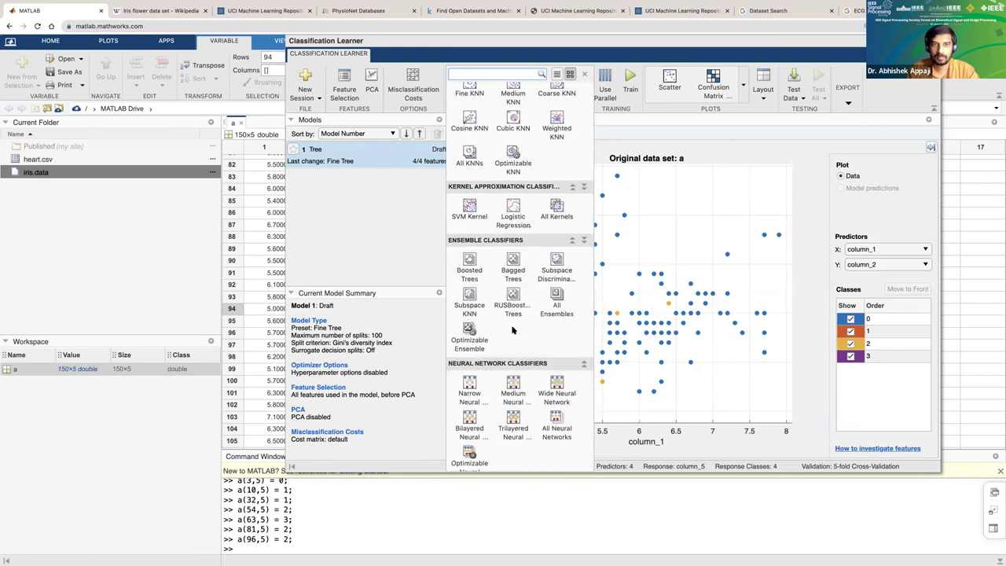
{"action": "scroll", "coordinate": [515, 197], "scroll_direction": "up", "scroll_amount": 10}
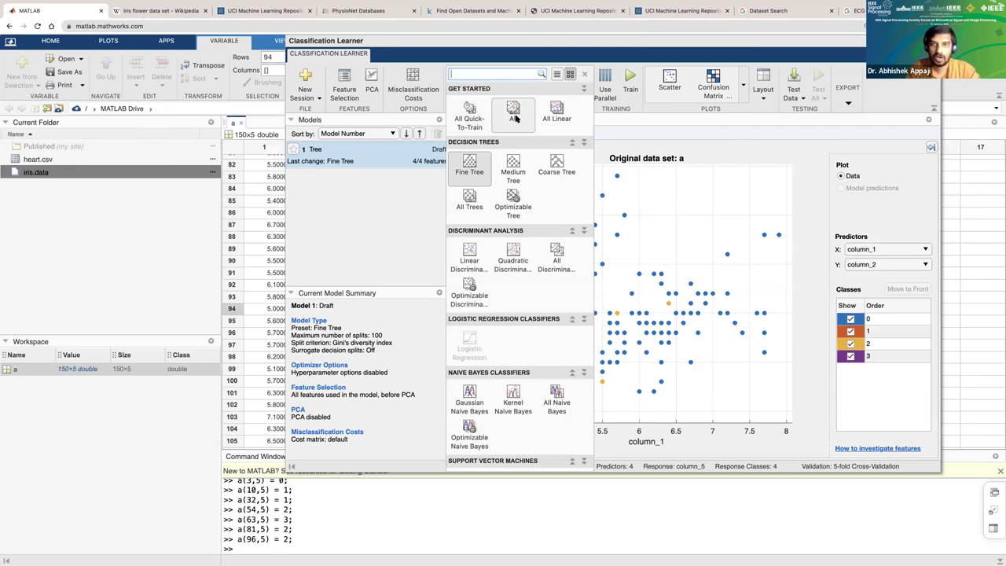
{"action": "scroll", "coordinate": [503, 116], "scroll_direction": "down", "scroll_amount": 5}
{"action": "scroll", "coordinate": [479, 118], "scroll_direction": "up", "scroll_amount": 5}
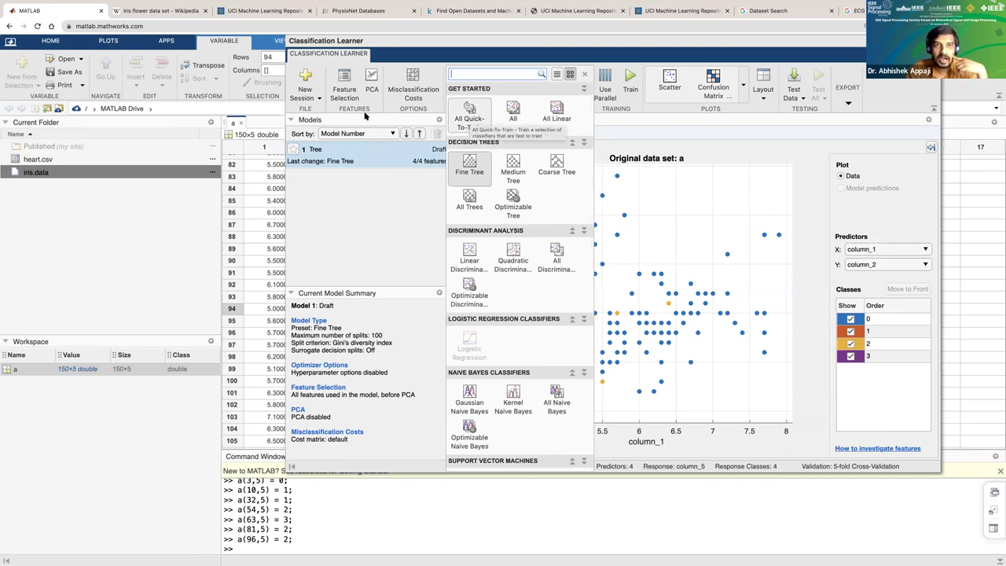
{"action": "left_click", "coordinate": [469, 116]}
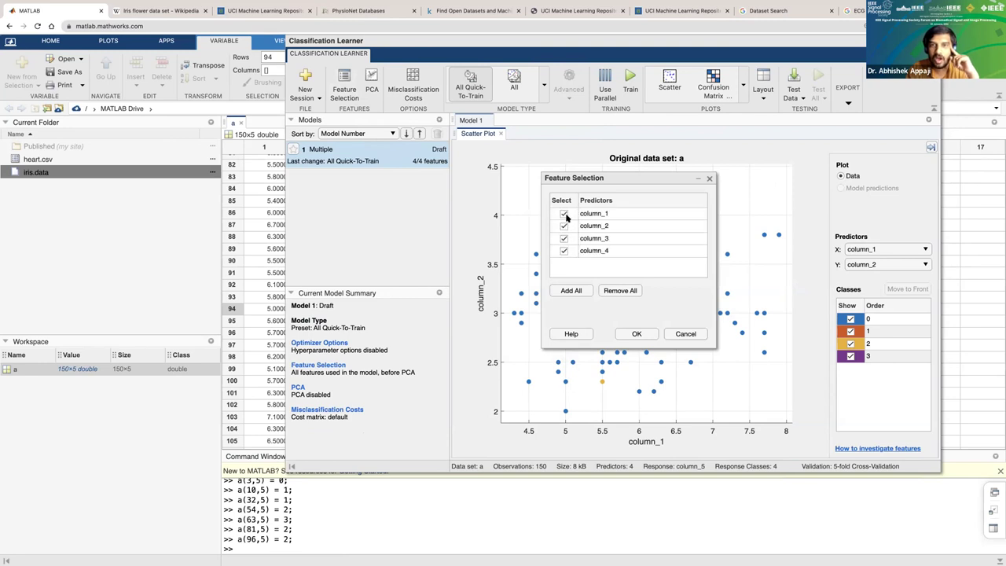
Review the predictors offered for feature selection and for the scatter plot's Y axis, keeping the existing choices.
{"action": "left_click", "coordinate": [565, 213]}
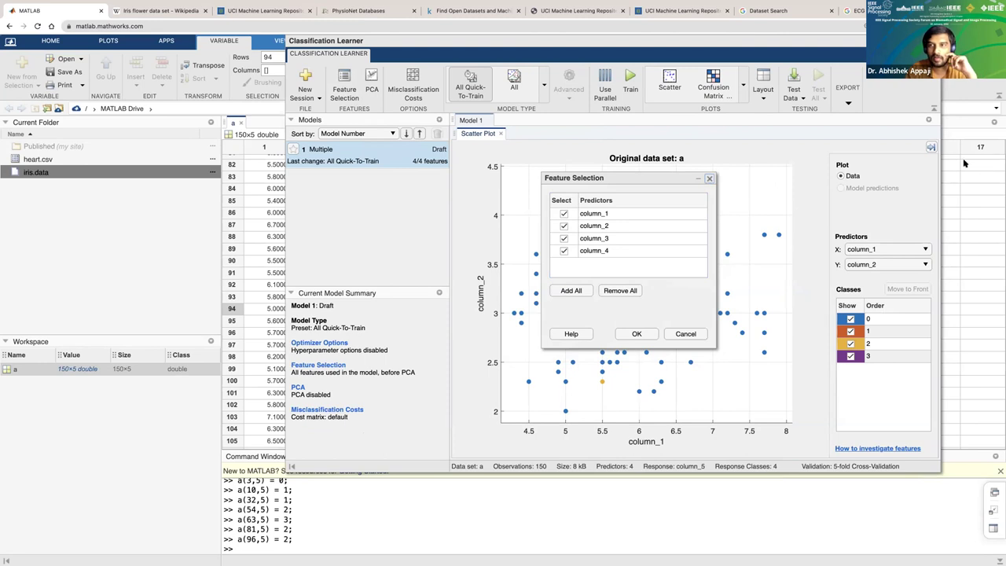
{"action": "left_click", "coordinate": [709, 180]}
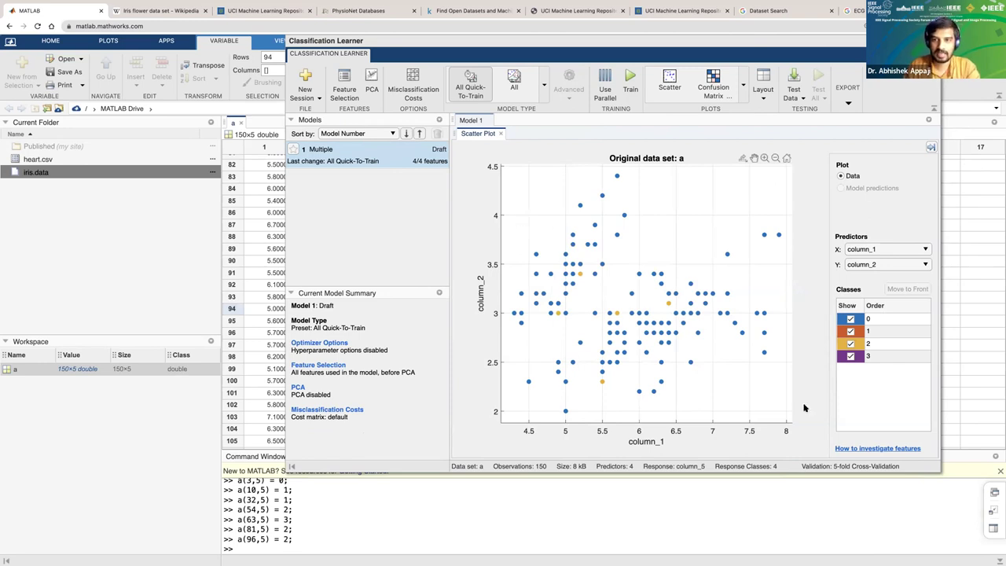
{"action": "left_click", "coordinate": [868, 266]}
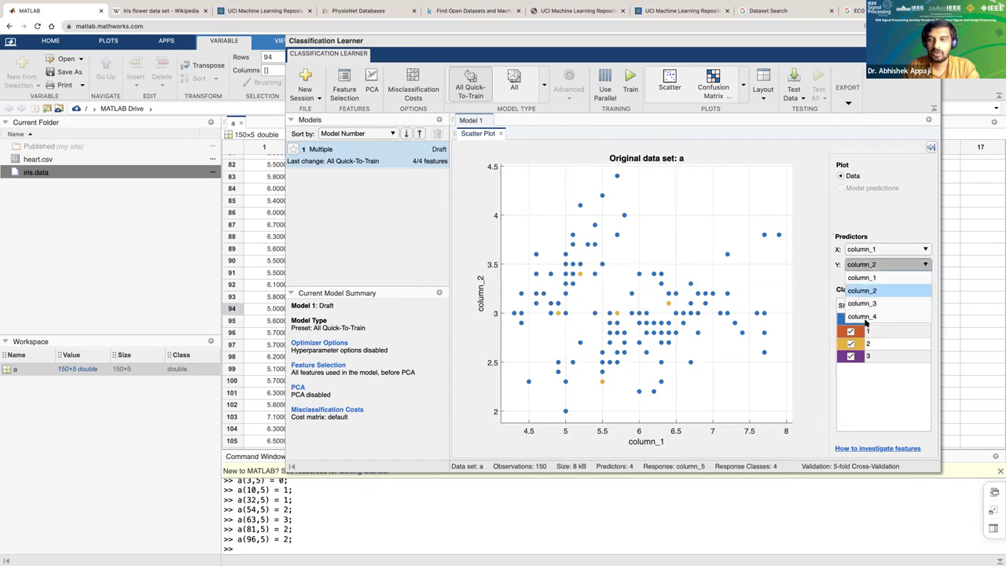
{"action": "left_click", "coordinate": [833, 294]}
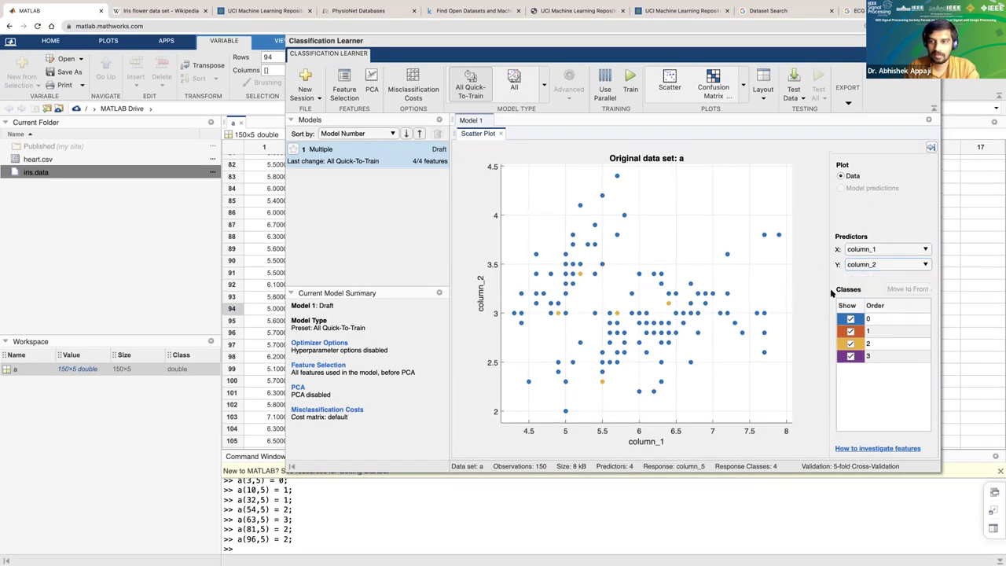
Train all the quick-to-train models with the model list sorted by Model Number, and look over the trained models.
{"action": "left_click", "coordinate": [350, 134]}
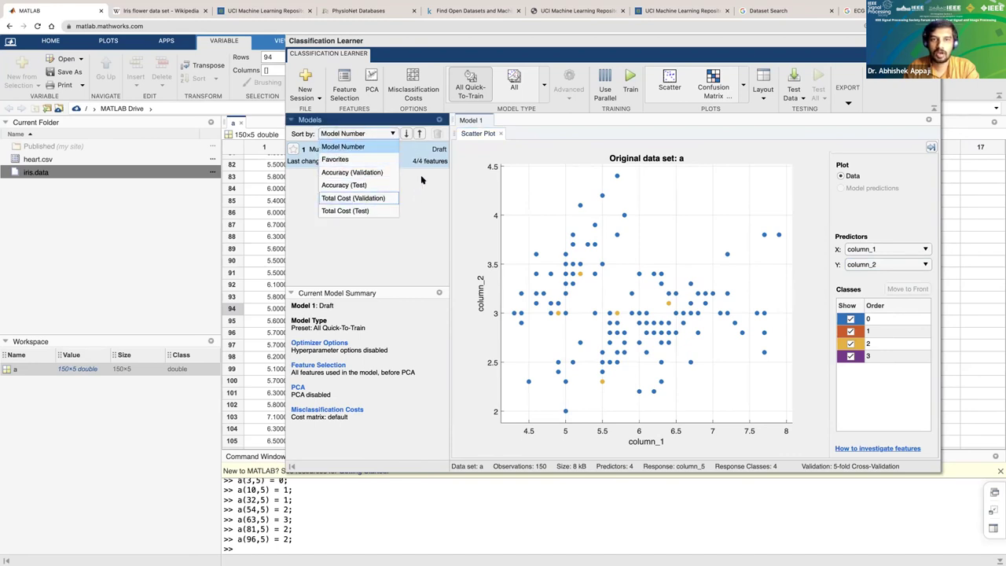
{"action": "left_click", "coordinate": [345, 147]}
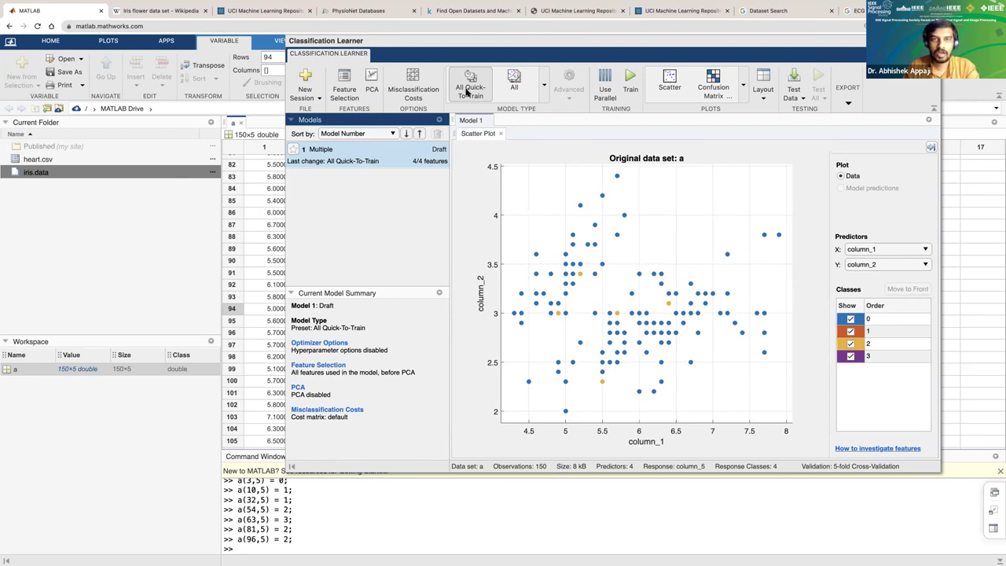
{"action": "left_click", "coordinate": [631, 79]}
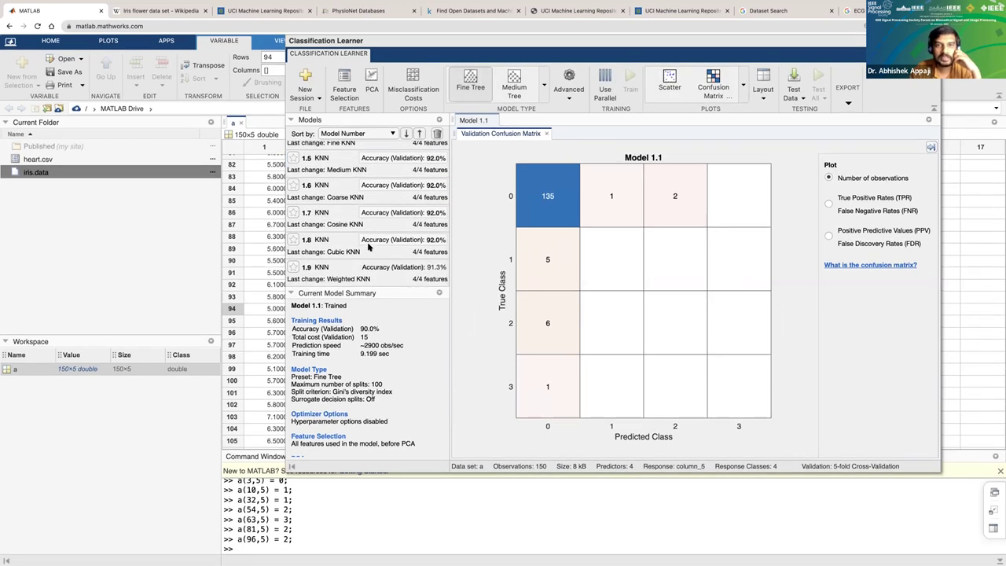
{"action": "scroll", "coordinate": [368, 247], "scroll_direction": "up", "scroll_amount": 5}
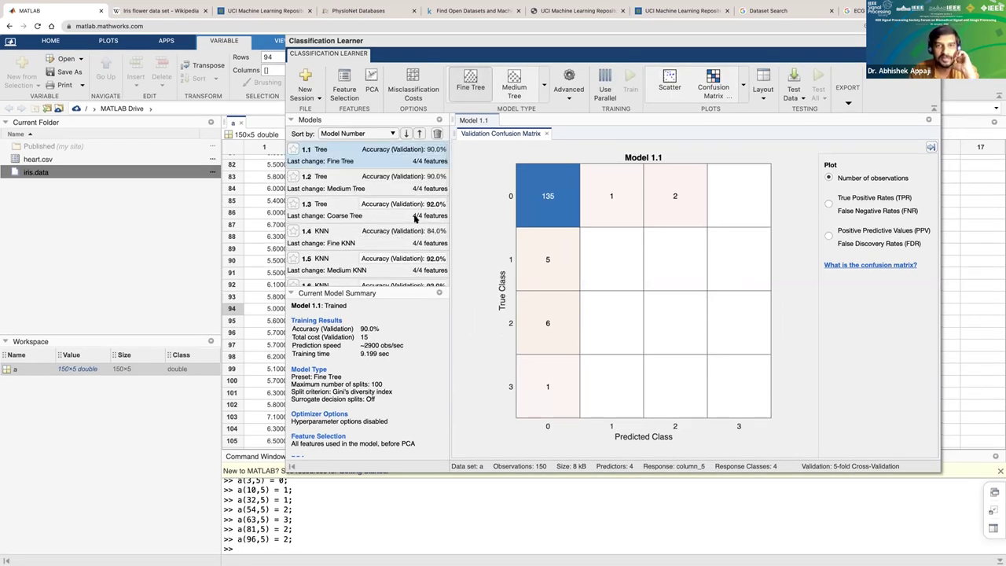
Review the training summaries of the Coarse Tree, Medium KNN and Cubic KNN models and compare accuracies across the model list.
{"action": "left_click", "coordinate": [380, 215]}
{"action": "left_click", "coordinate": [381, 215]}
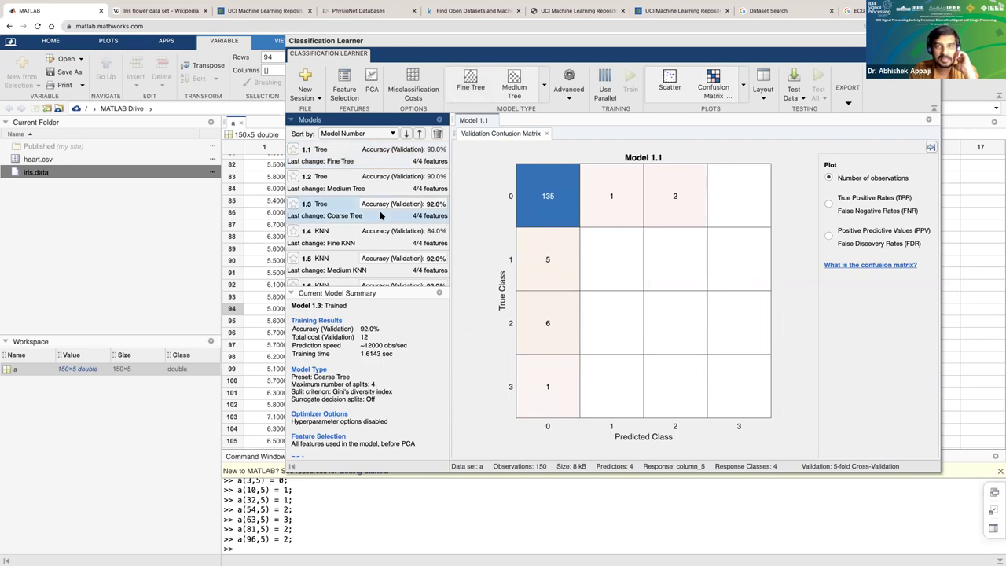
{"action": "scroll", "coordinate": [380, 215], "scroll_direction": "down", "scroll_amount": 3}
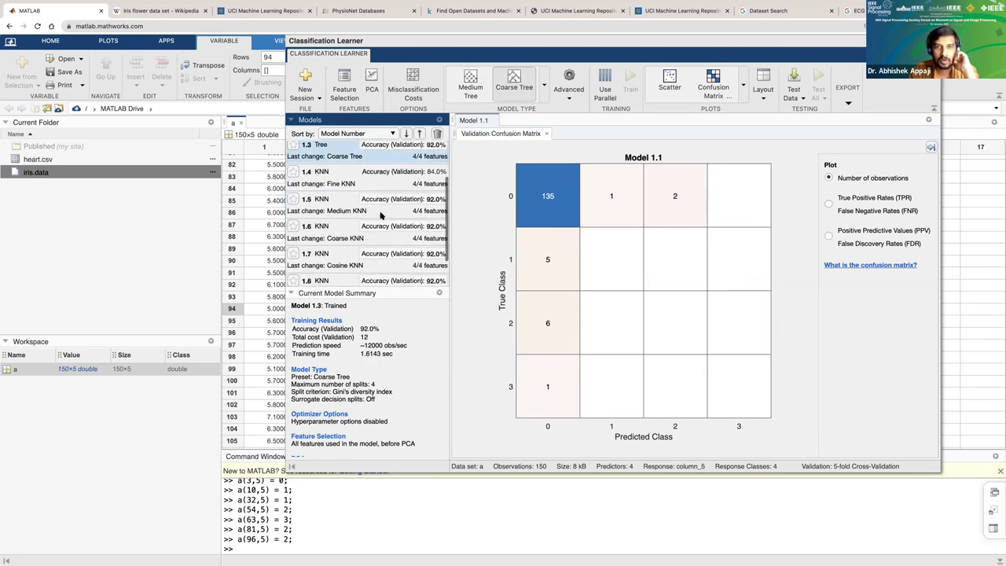
{"action": "left_click", "coordinate": [380, 210]}
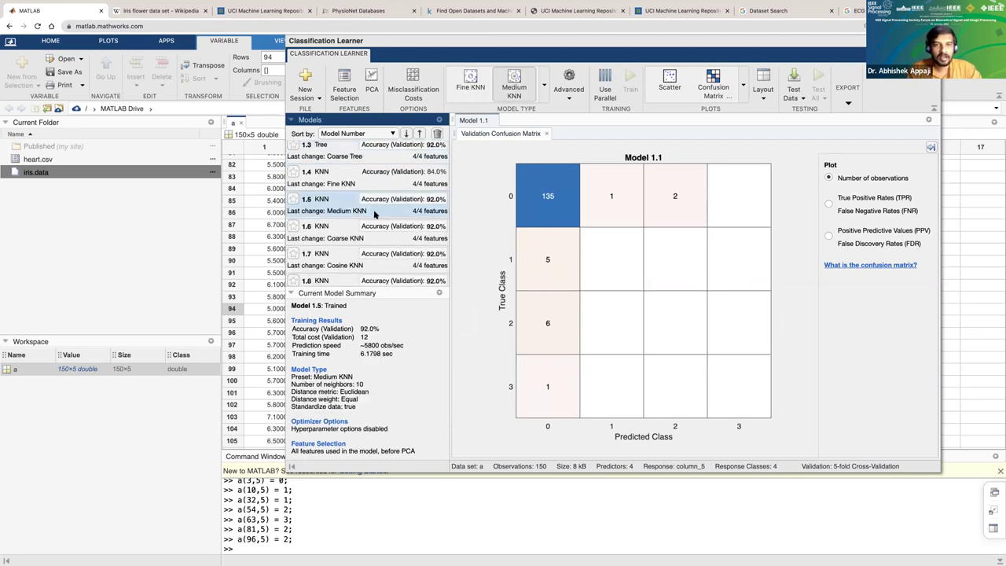
{"action": "scroll", "coordinate": [376, 214], "scroll_direction": "down", "scroll_amount": 2}
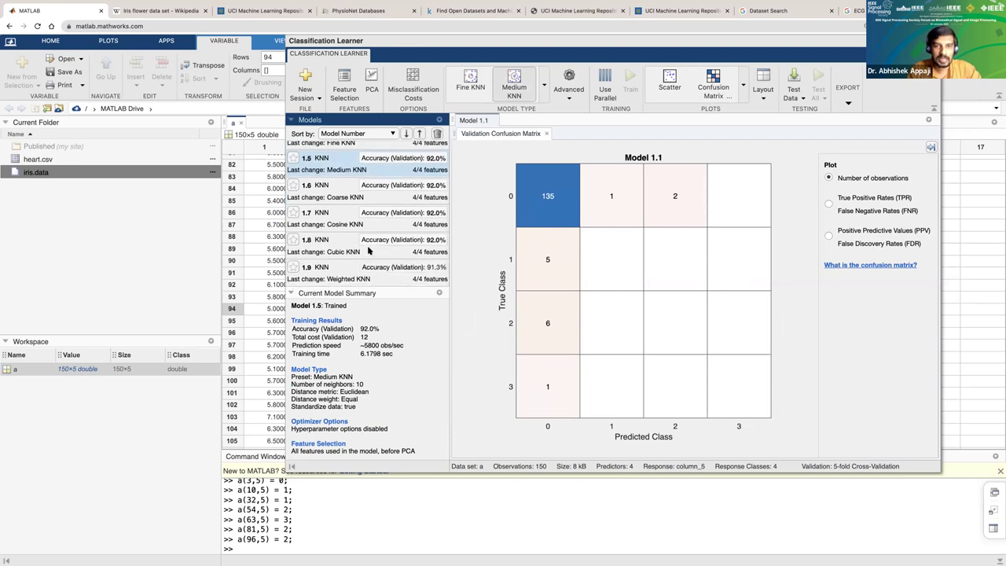
{"action": "left_click", "coordinate": [353, 240]}
{"action": "scroll", "coordinate": [353, 236], "scroll_direction": "up", "scroll_amount": 5}
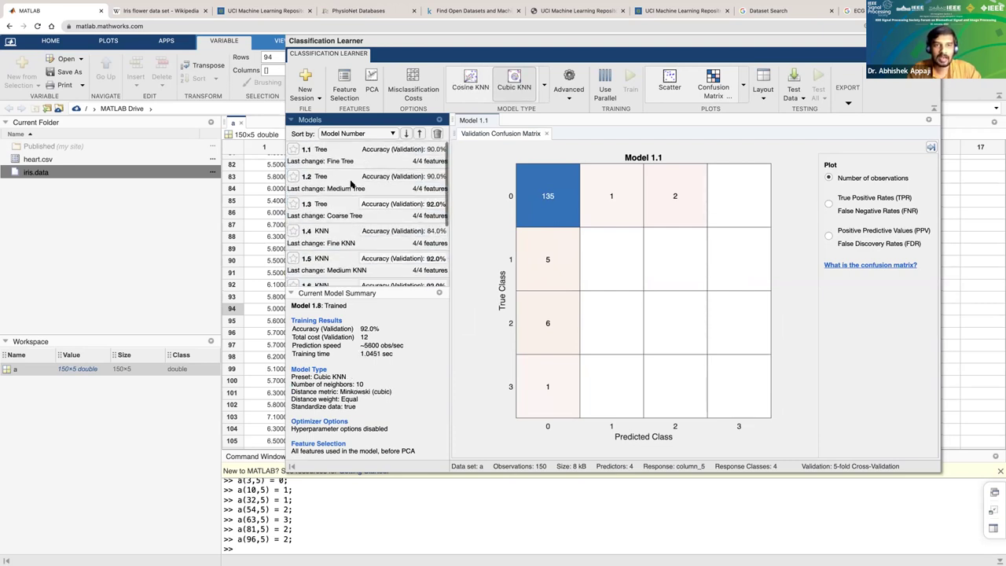
{"action": "scroll", "coordinate": [337, 247], "scroll_direction": "down", "scroll_amount": 5}
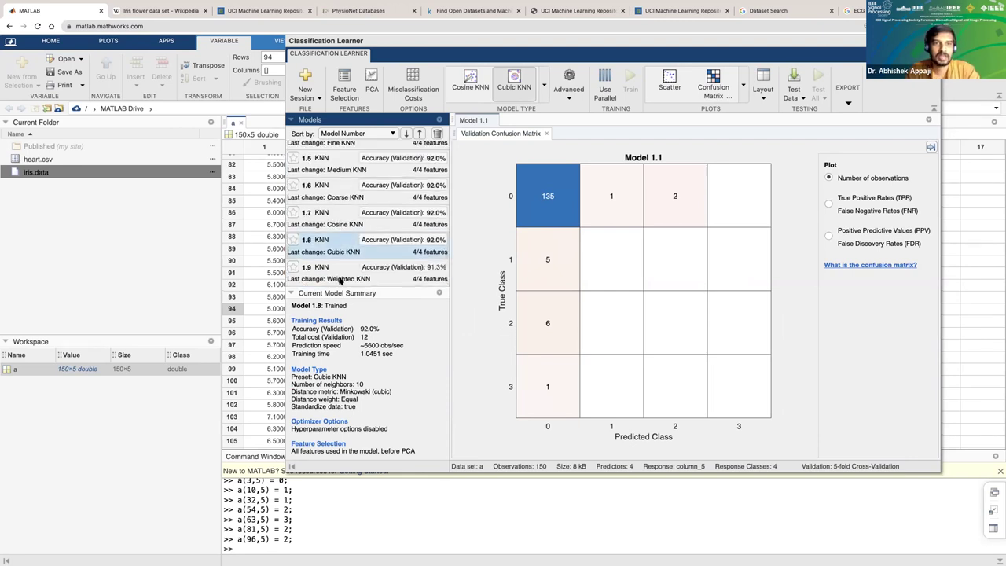
{"action": "scroll", "coordinate": [338, 228], "scroll_direction": "up", "scroll_amount": 5}
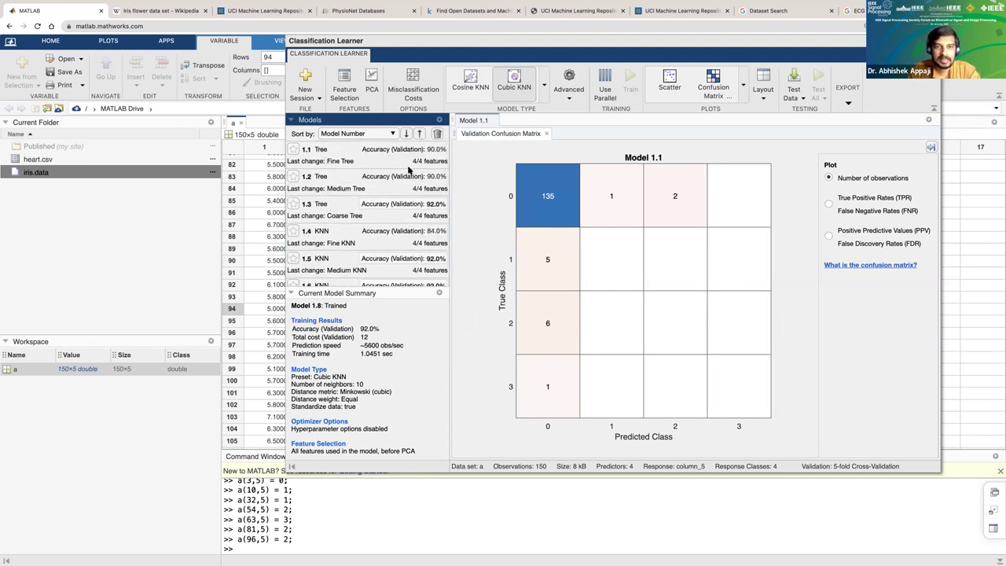
Select the Coarse Tree model 1.3 and compare its validation accuracy with those of the KNN models.
{"action": "left_click", "coordinate": [331, 209]}
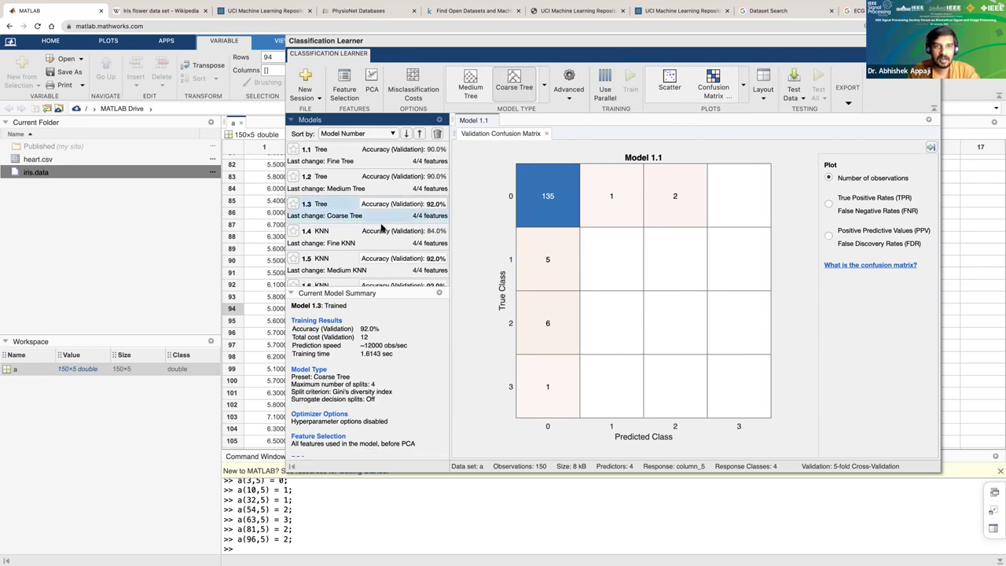
{"action": "scroll", "coordinate": [383, 228], "scroll_direction": "down", "scroll_amount": 3}
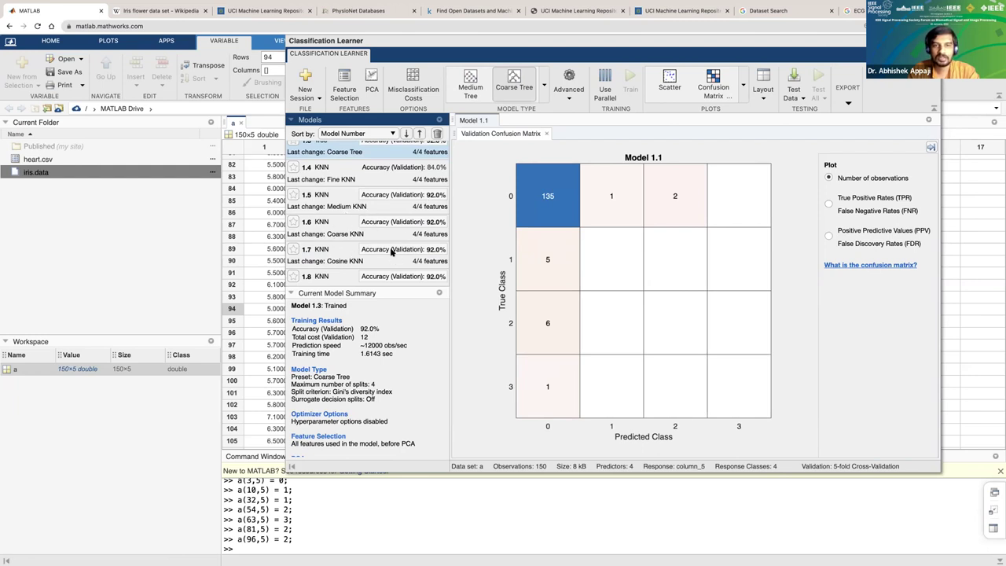
{"action": "scroll", "coordinate": [391, 251], "scroll_direction": "down", "scroll_amount": 1}
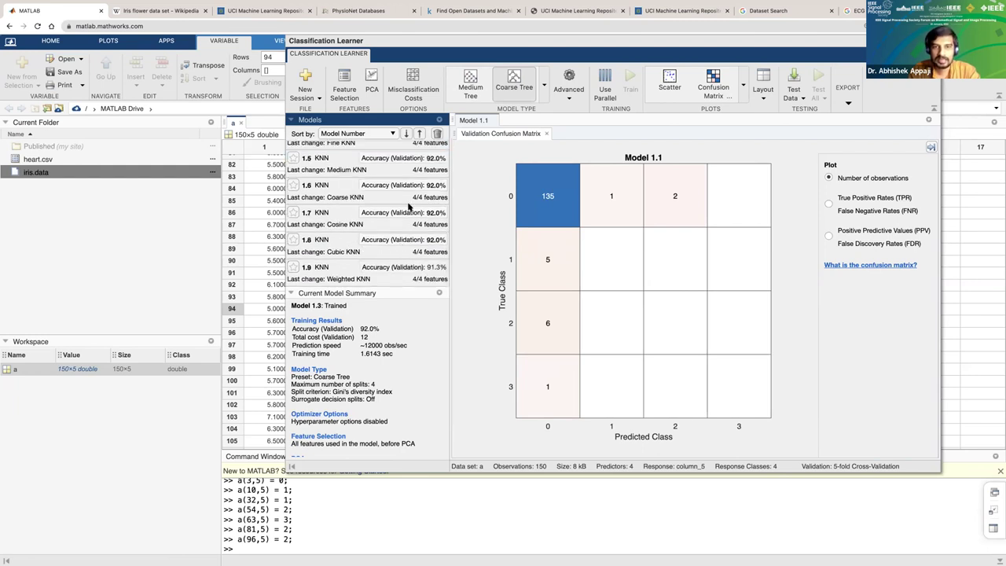
{"action": "scroll", "coordinate": [415, 251], "scroll_direction": "up", "scroll_amount": 3}
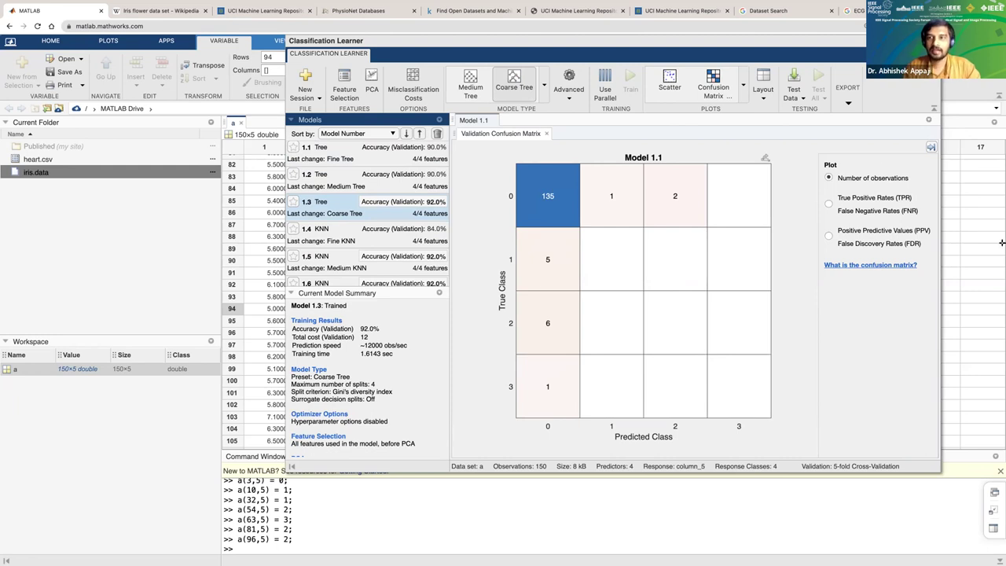
Plot model 1.1's validation confusion matrix as true positive and false negative rates, and switch it to positive predictive values and false discovery rates.
{"action": "left_click", "coordinate": [829, 204]}
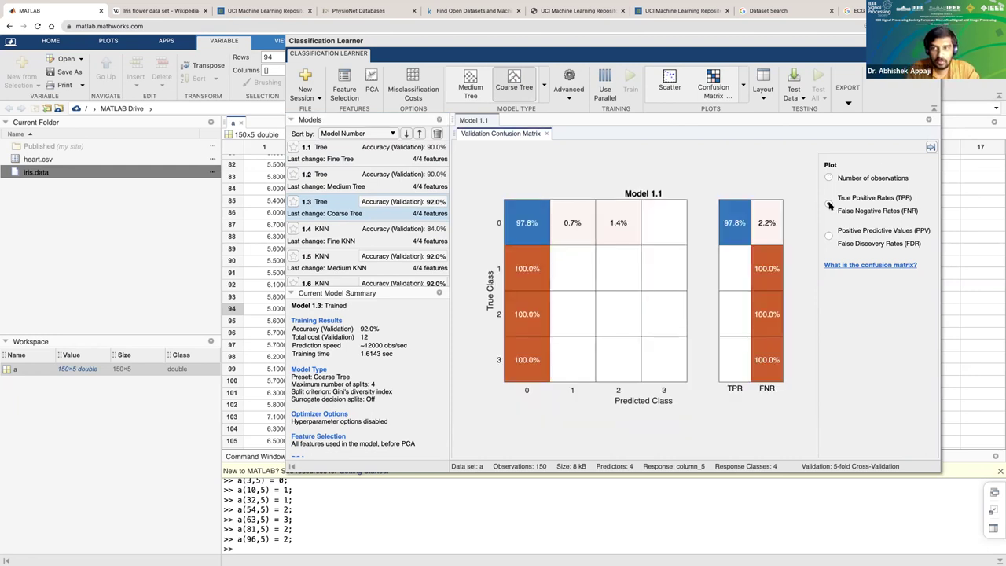
{"action": "left_click", "coordinate": [829, 235]}
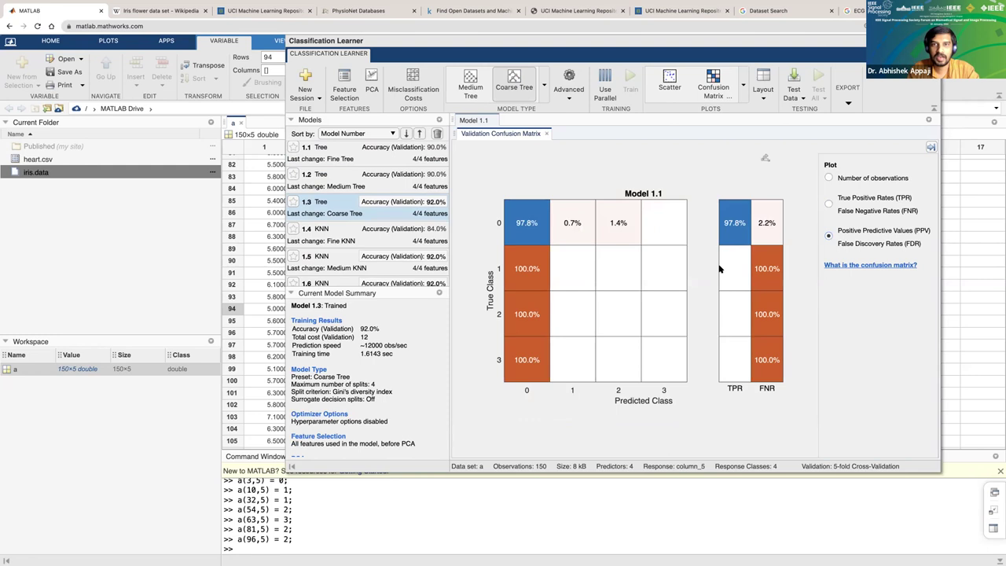
Create a scatter plot for model 1.3 with column_4 on the Y axis and only classes 0 and 1 shown.
{"action": "left_click", "coordinate": [673, 82]}
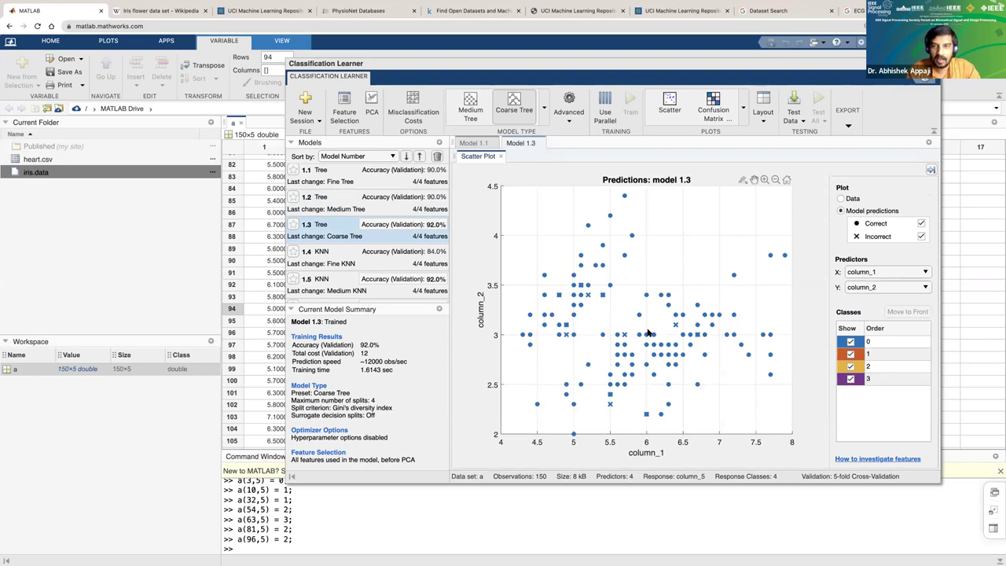
{"action": "left_click", "coordinate": [851, 356]}
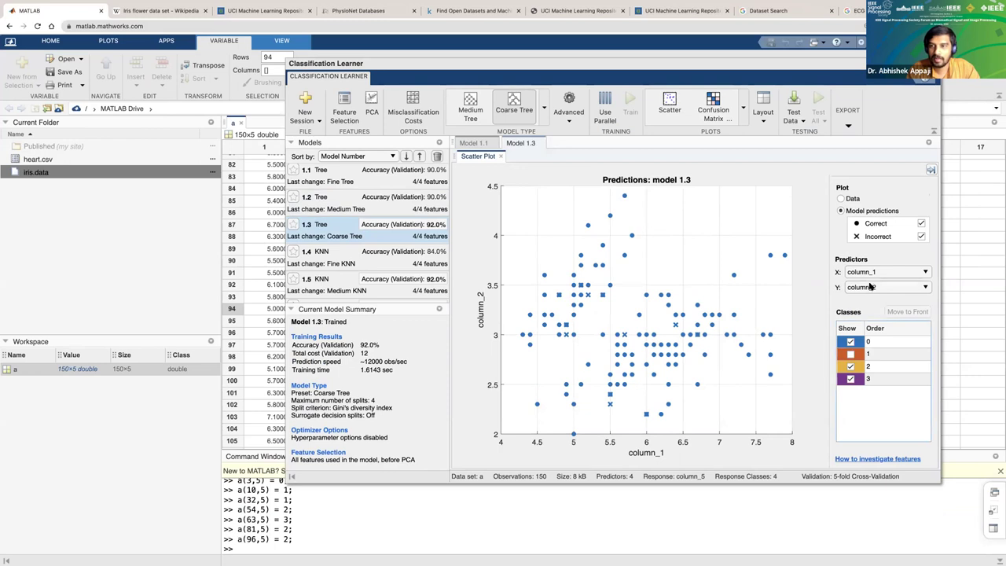
{"action": "left_click", "coordinate": [871, 287]}
{"action": "left_click", "coordinate": [871, 339]}
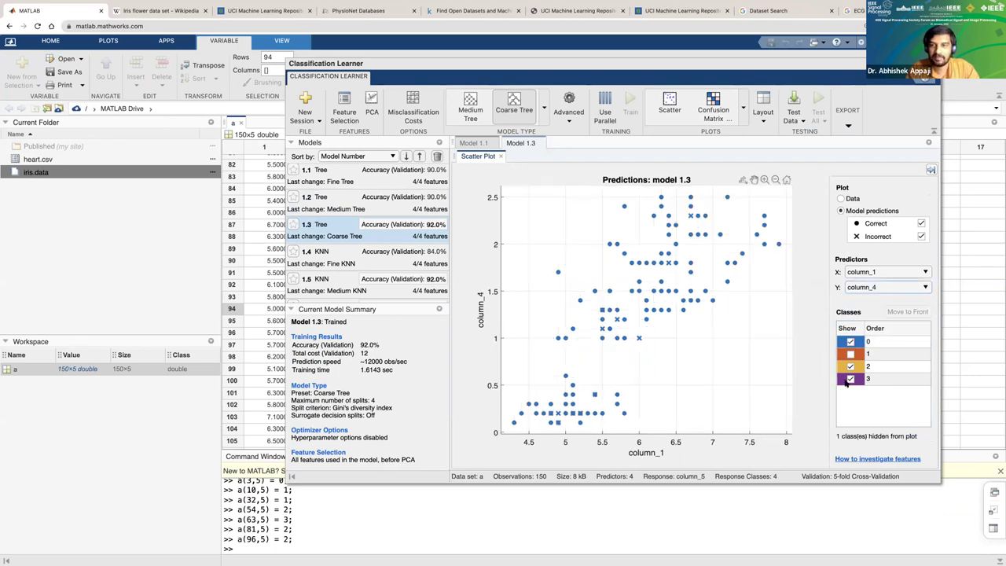
{"action": "left_click", "coordinate": [851, 343]}
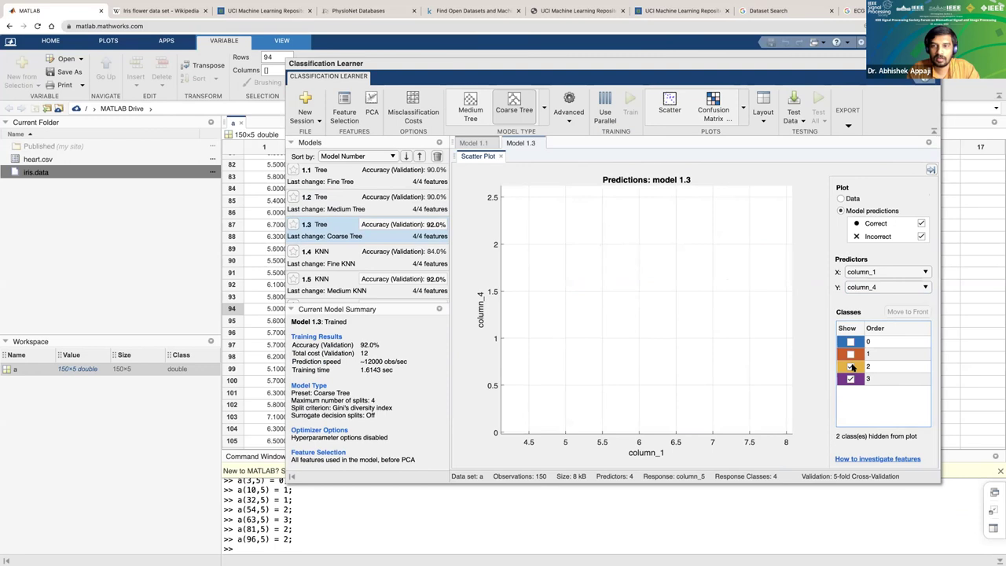
{"action": "left_click", "coordinate": [852, 355]}
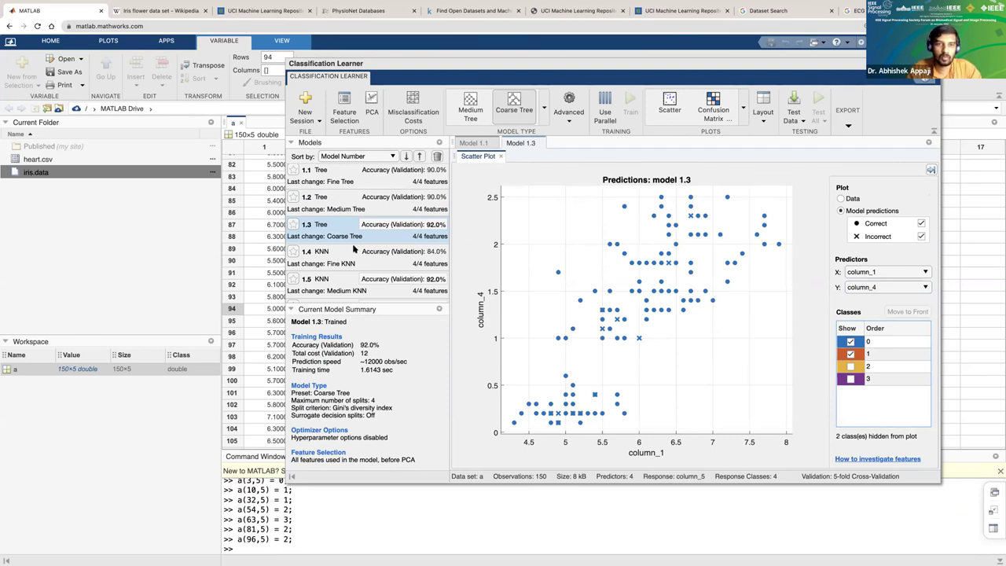
View the Fine Tree model 1.1's confusion matrix, return to the Coarse Tree model 1.3, and look over the model list.
{"action": "scroll", "coordinate": [383, 200], "scroll_direction": "up", "scroll_amount": 1}
{"action": "left_click", "coordinate": [377, 182]}
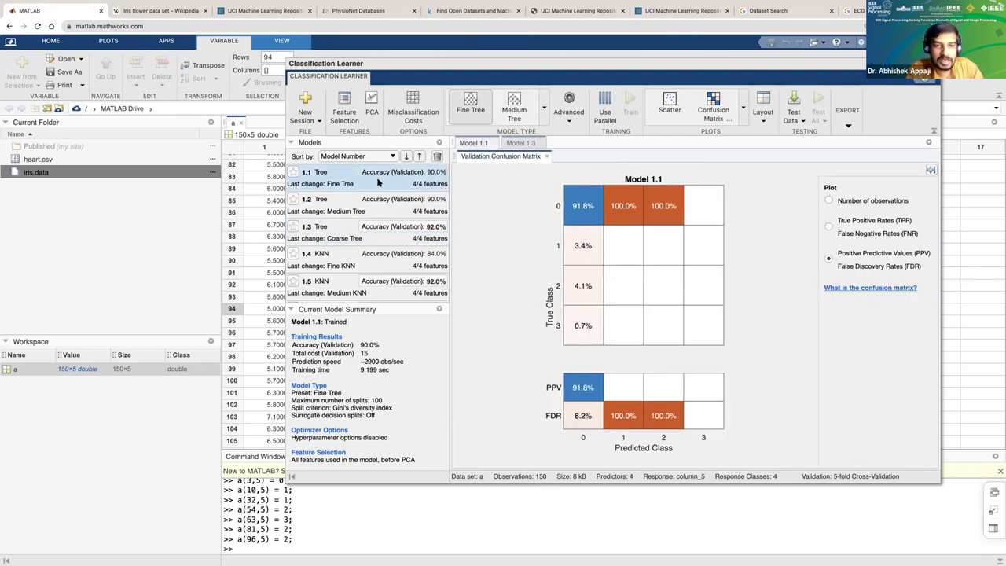
{"action": "scroll", "coordinate": [351, 235], "scroll_direction": "down", "scroll_amount": 1}
{"action": "left_click", "coordinate": [334, 218]}
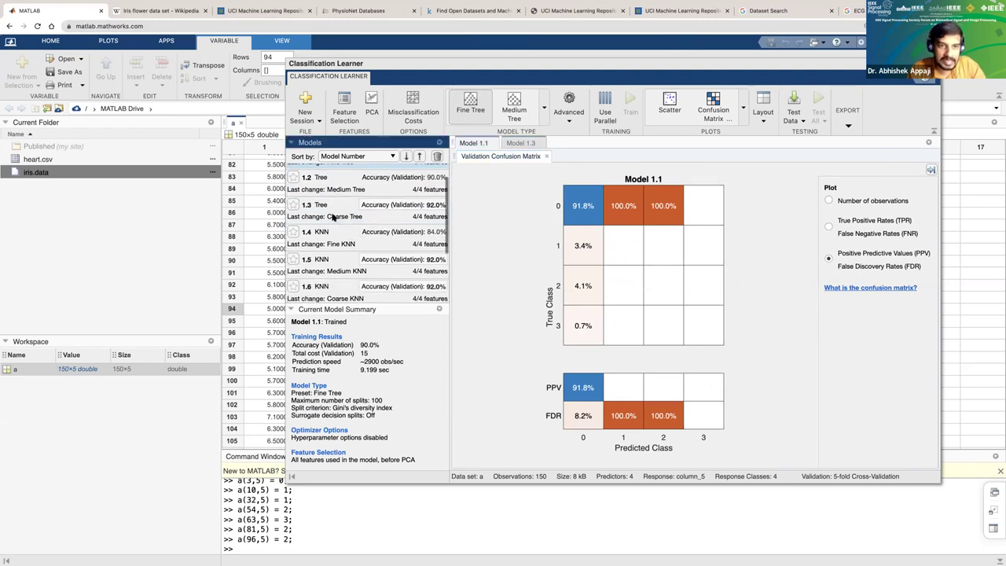
{"action": "scroll", "coordinate": [338, 257], "scroll_direction": "down", "scroll_amount": 3}
{"action": "scroll", "coordinate": [338, 257], "scroll_direction": "up", "scroll_amount": 3}
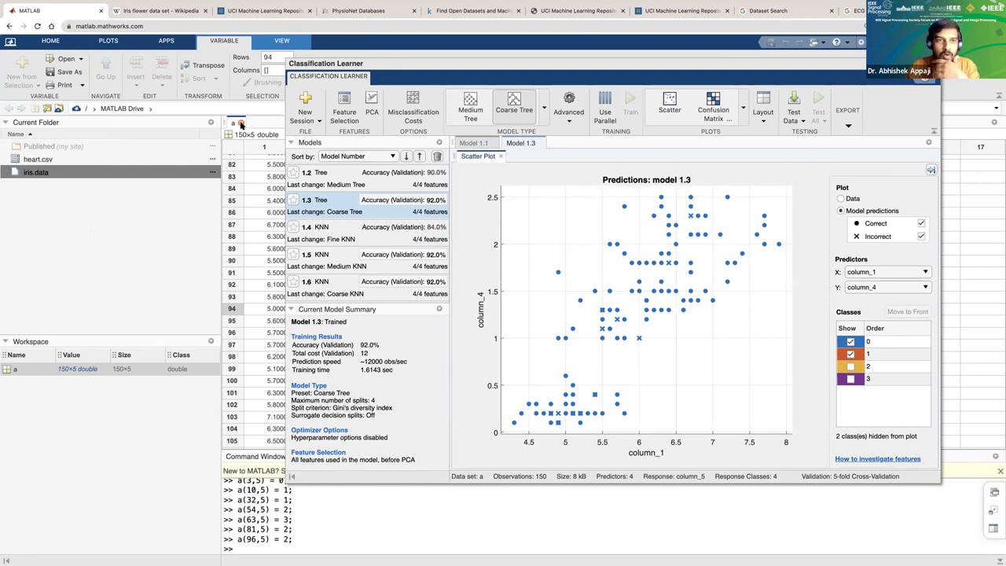
Close the open variable a and highlight the classificationLearner command in the Command Window.
{"action": "left_click", "coordinate": [241, 124]}
{"action": "key", "text": "Return"}
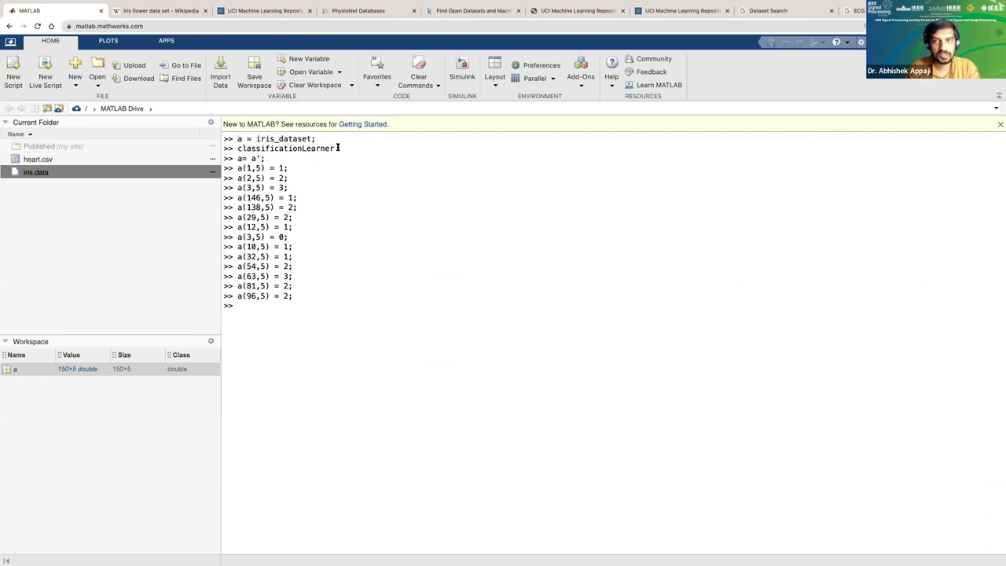
{"action": "double_click", "coordinate": [340, 148]}
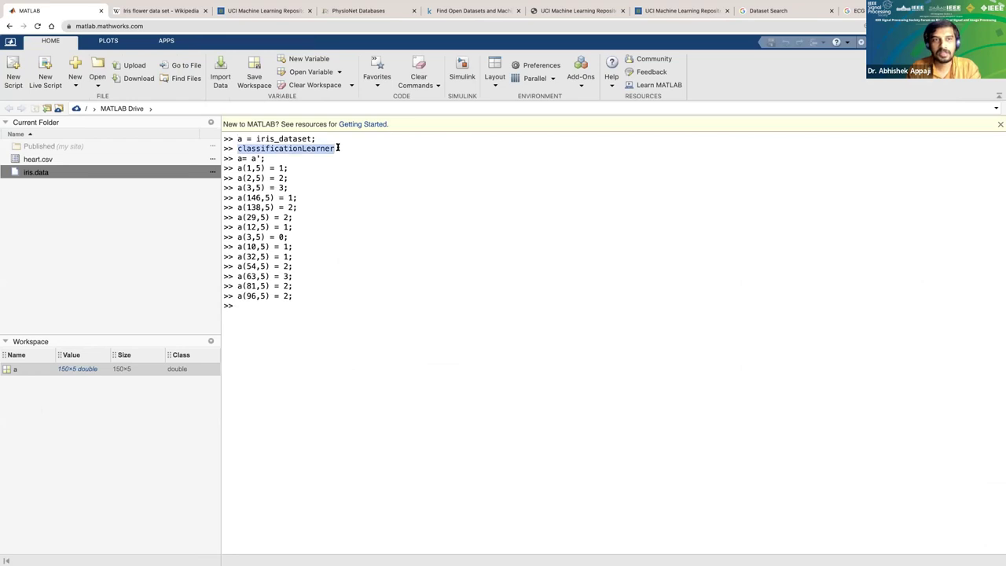
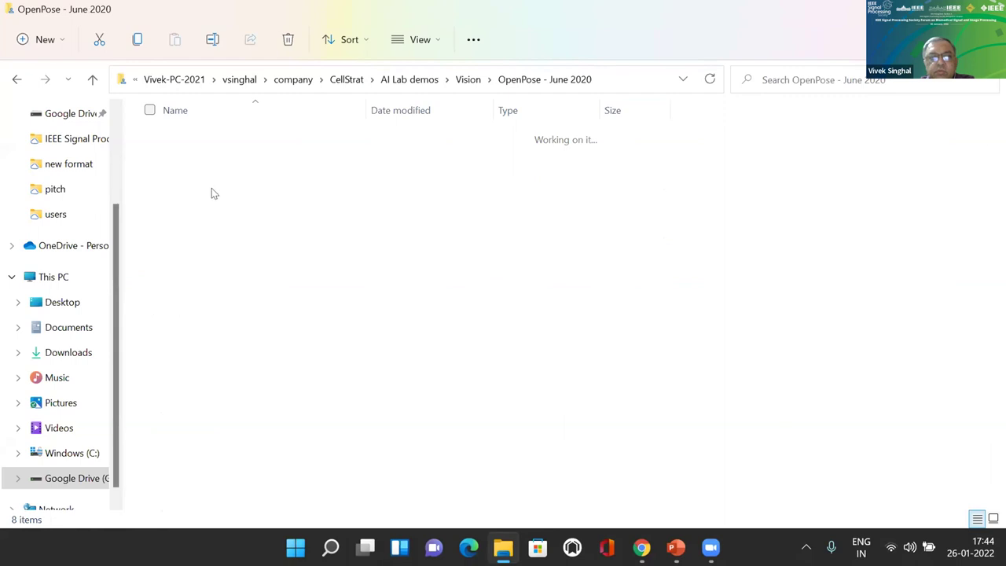
In File Explorer, look through the code demo folder of Human Pose Estimation using DL and return to the Vision folder.
{"action": "left_click", "coordinate": [469, 79]}
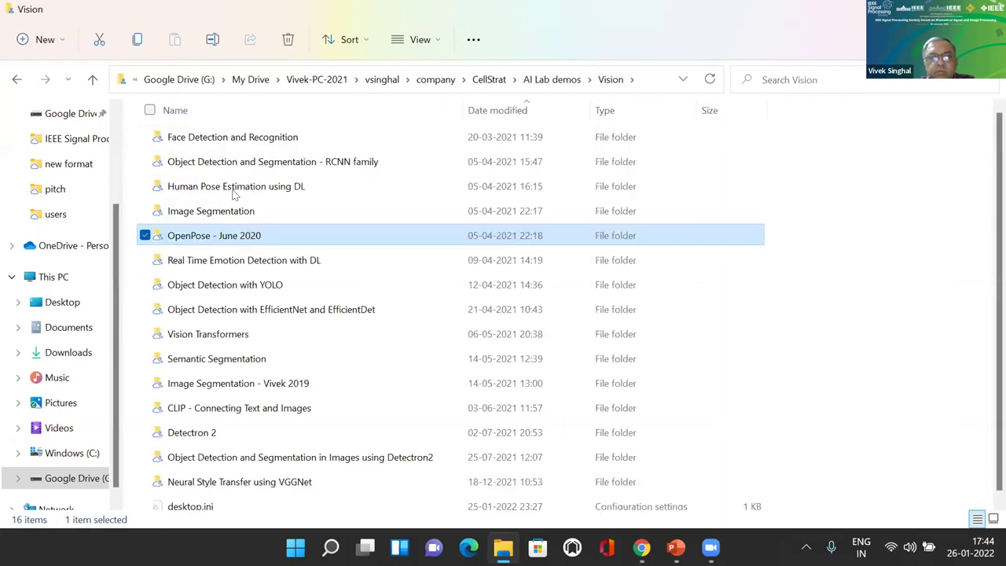
{"action": "double_click", "coordinate": [233, 191]}
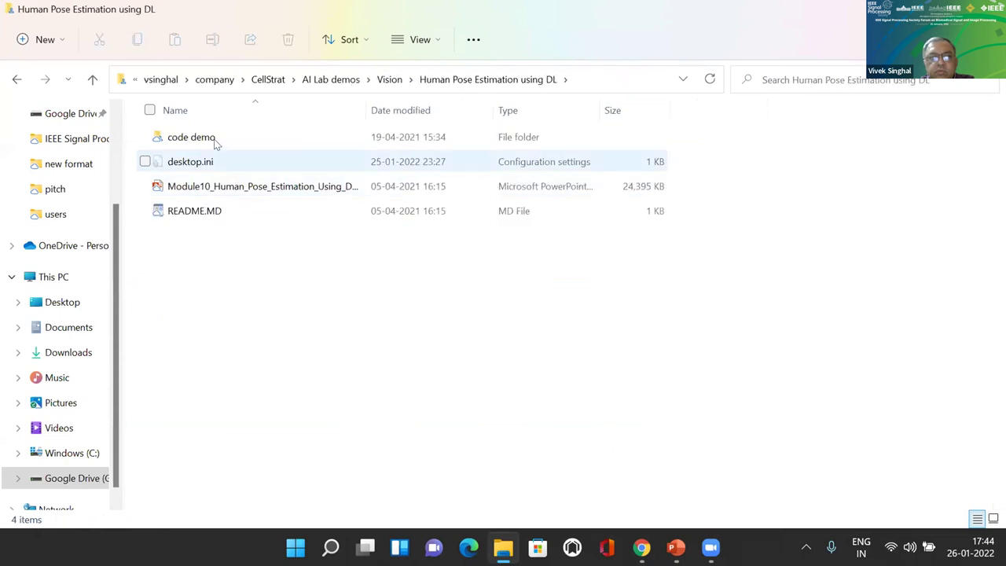
{"action": "double_click", "coordinate": [214, 141]}
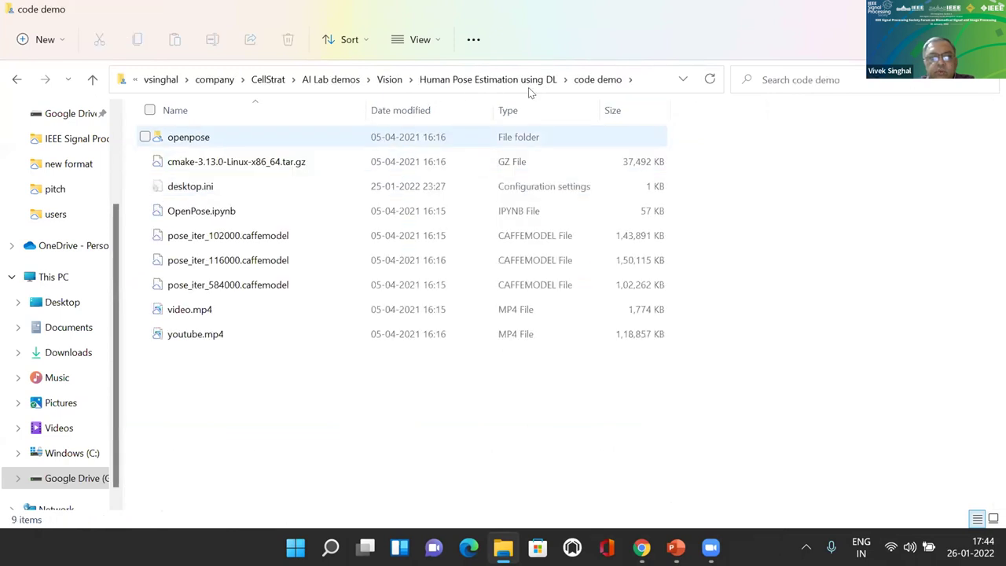
{"action": "left_click", "coordinate": [391, 79]}
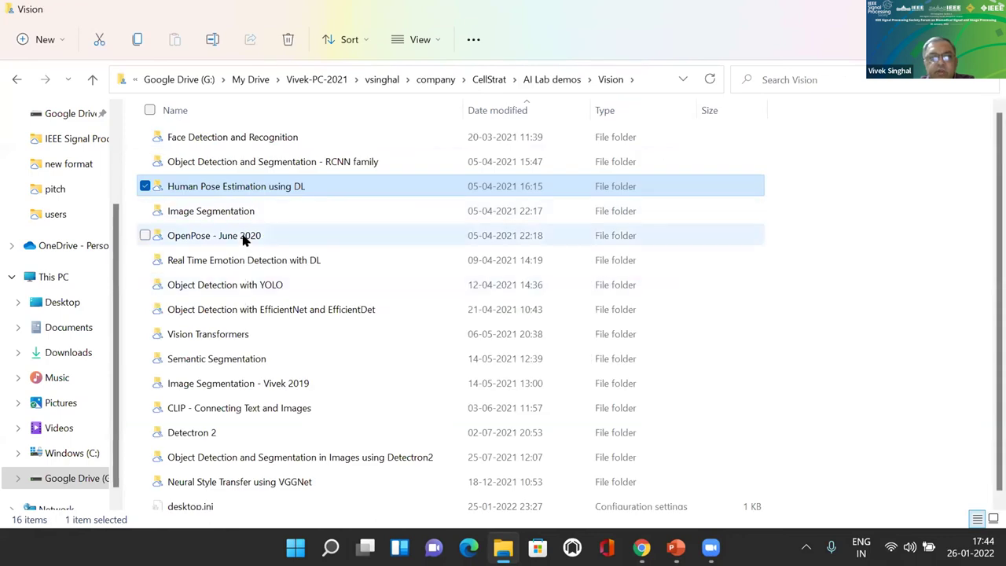
Open the first image, Car-1.png, from the output folder under Image Segmentation, yolact, Inference_Data.
{"action": "double_click", "coordinate": [235, 211]}
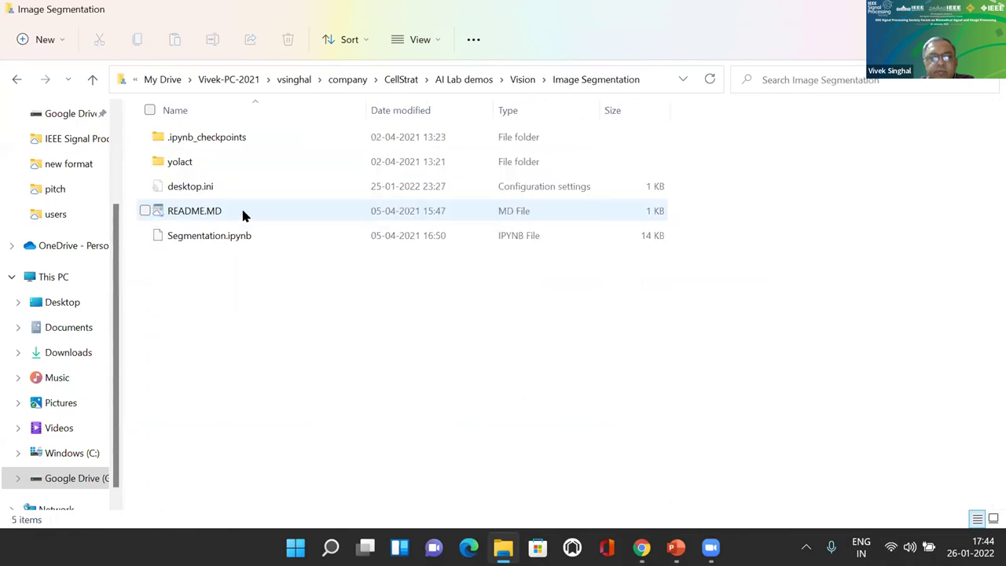
{"action": "double_click", "coordinate": [192, 163]}
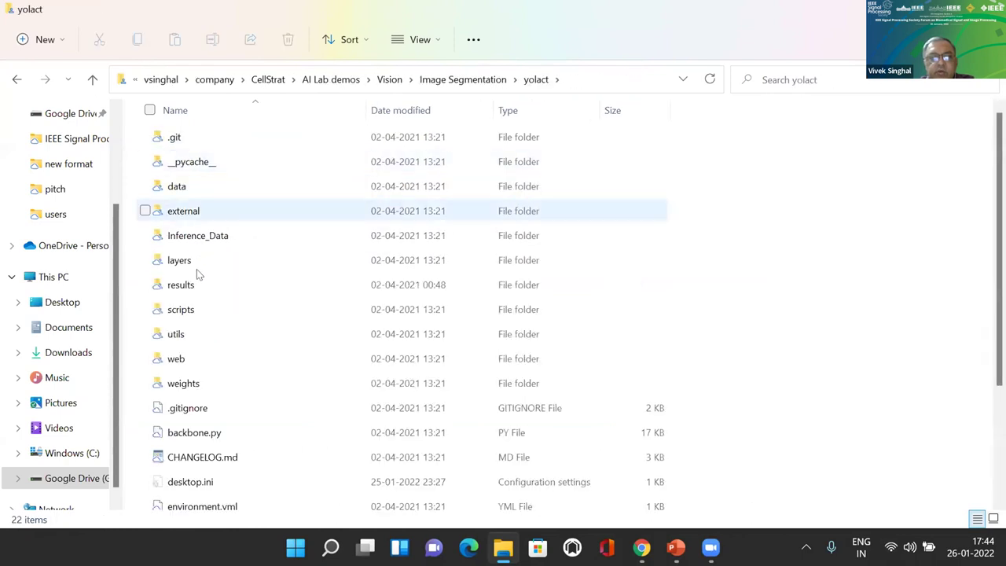
{"action": "double_click", "coordinate": [202, 240]}
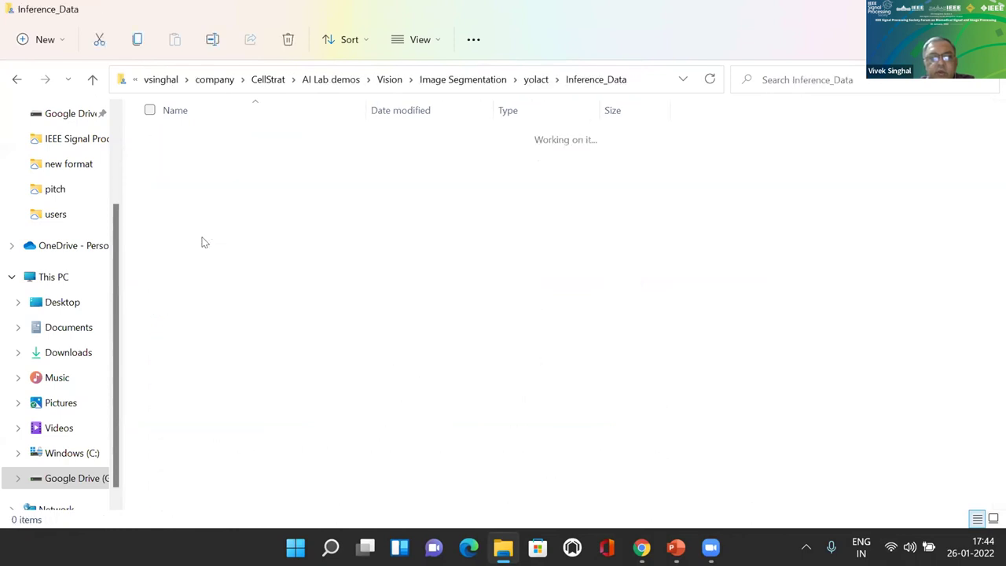
{"action": "left_click", "coordinate": [204, 191]}
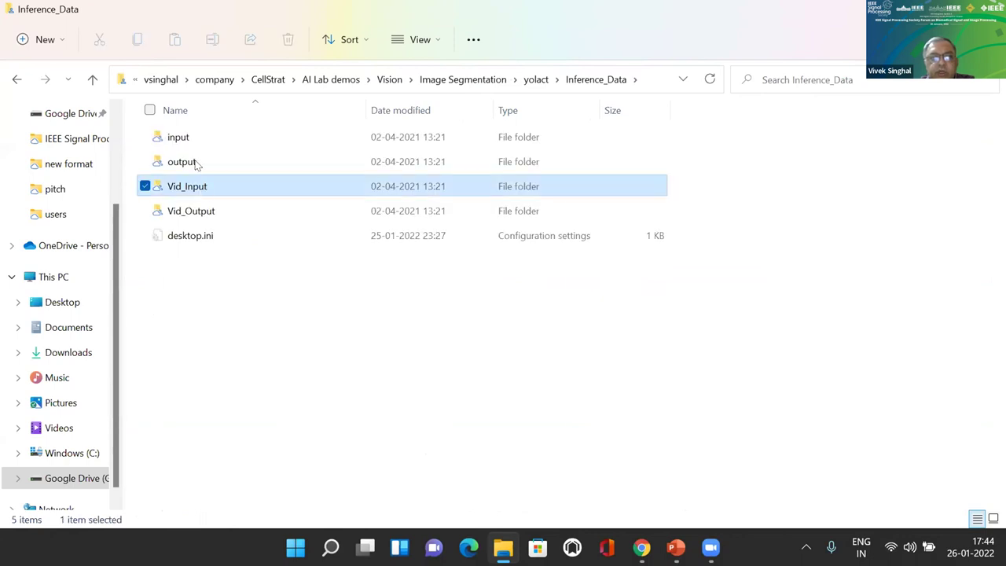
{"action": "double_click", "coordinate": [196, 162]}
{"action": "double_click", "coordinate": [195, 160]}
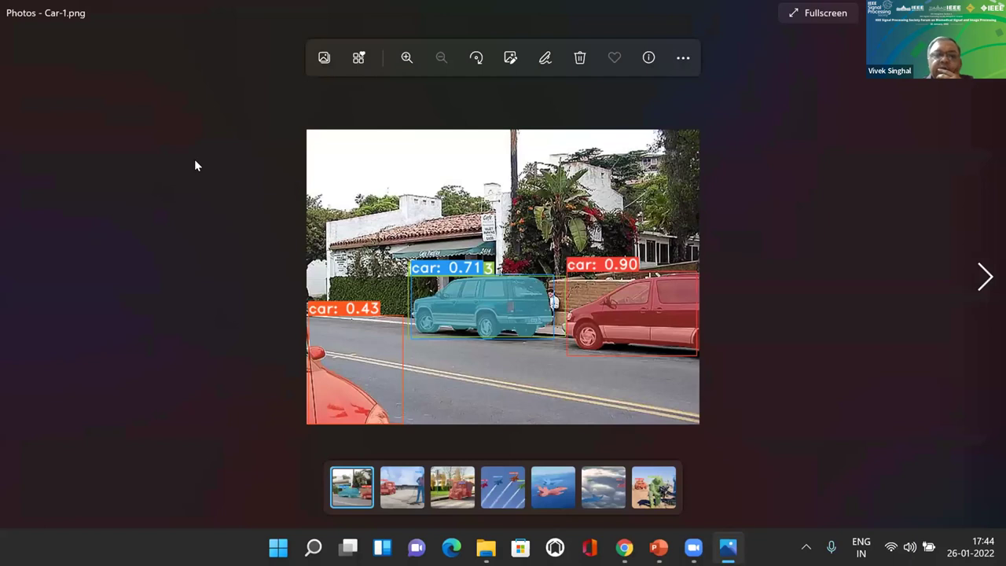
Page through the segmented output images from Car-1.png to jet-1.png.
{"action": "key", "text": "Right"}
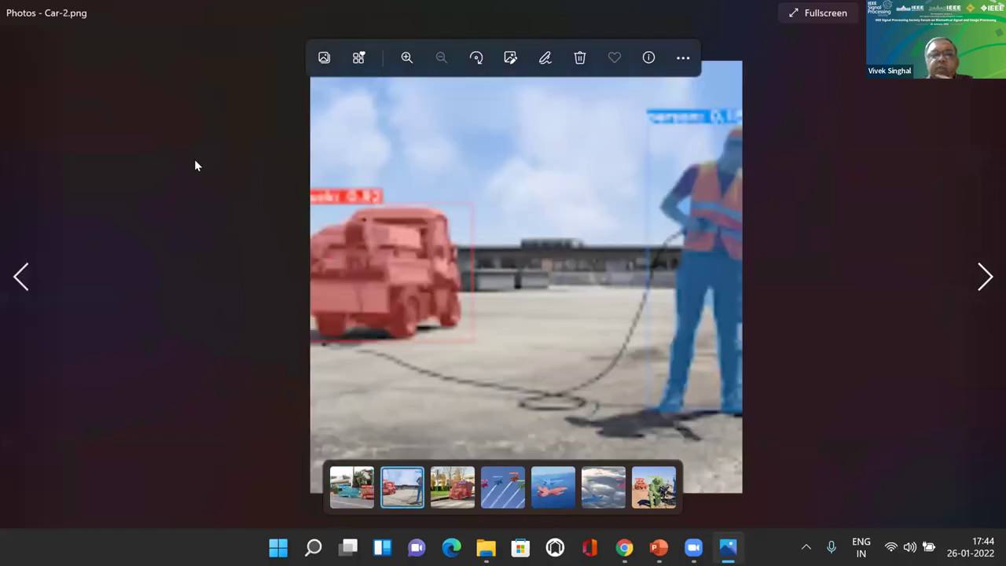
{"action": "key", "text": "Right"}
{"action": "key", "text": "Right"}
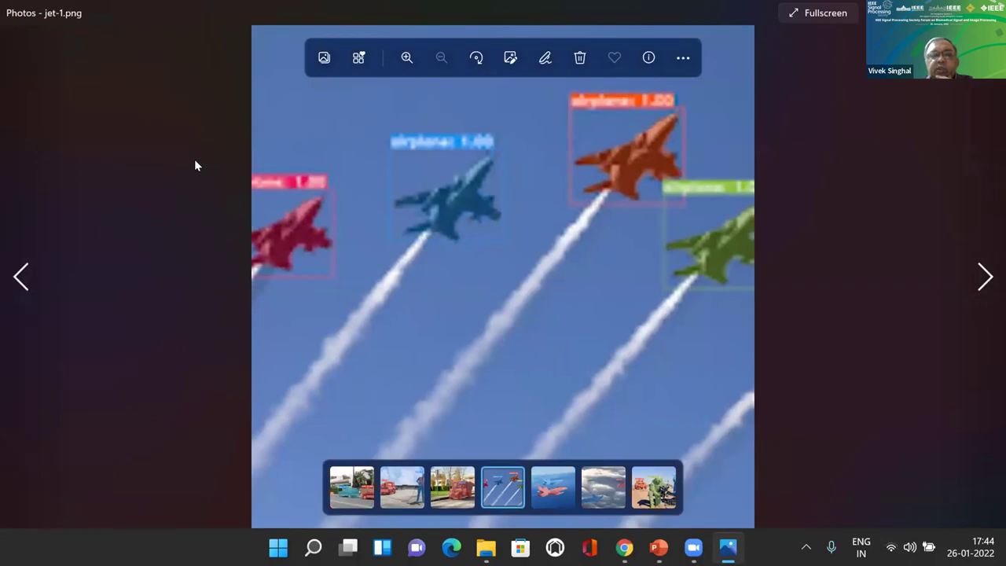
Page through the remaining segmented output images up to So-1.png and close the image viewer.
{"action": "key", "text": "Right"}
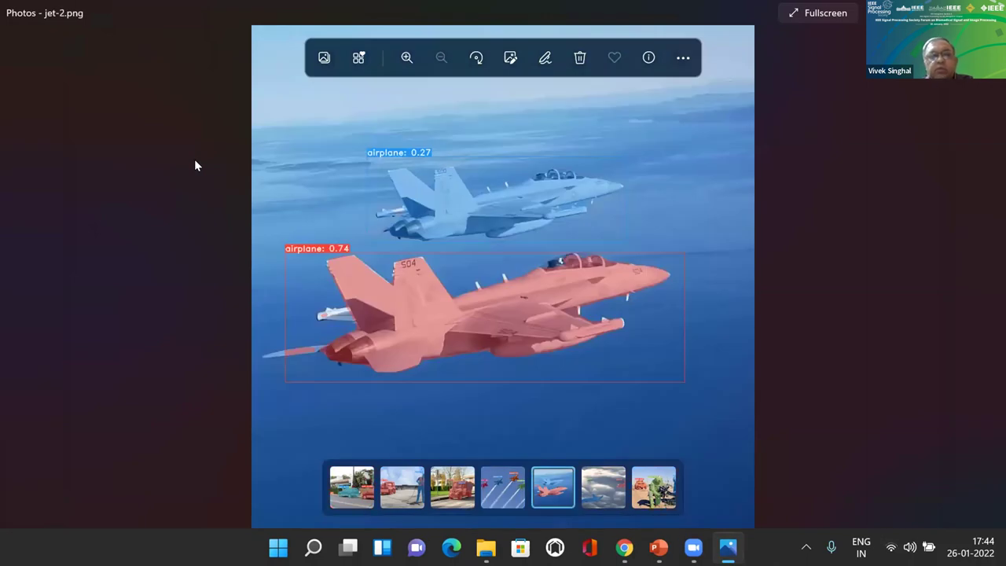
{"action": "key", "text": "Right"}
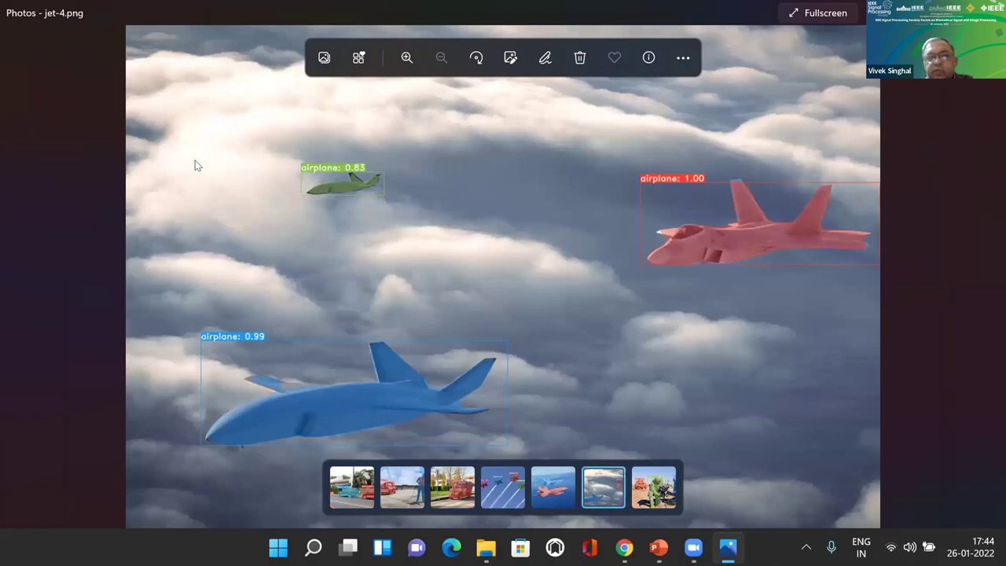
{"action": "key", "text": "Right"}
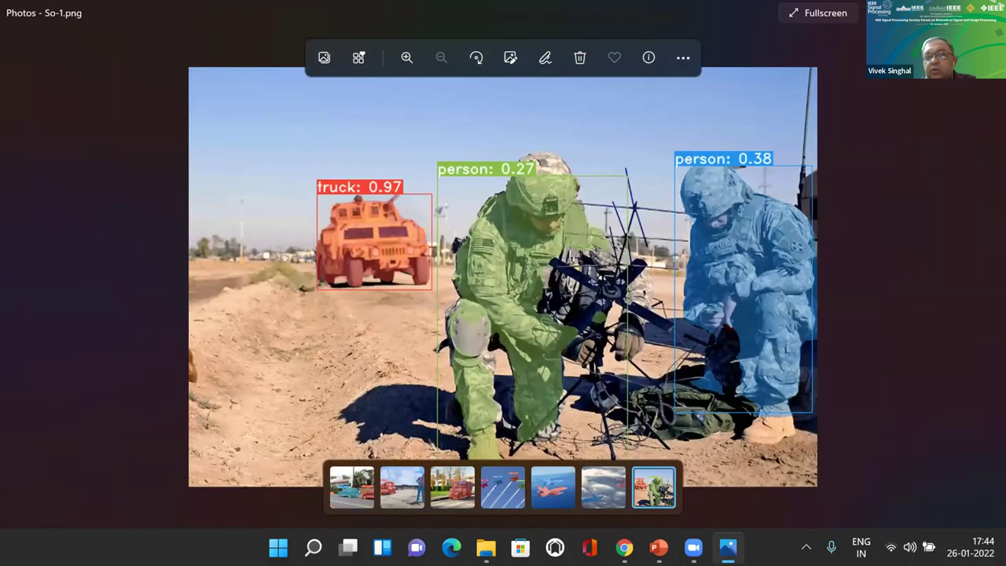
{"action": "key", "text": "alt+F4"}
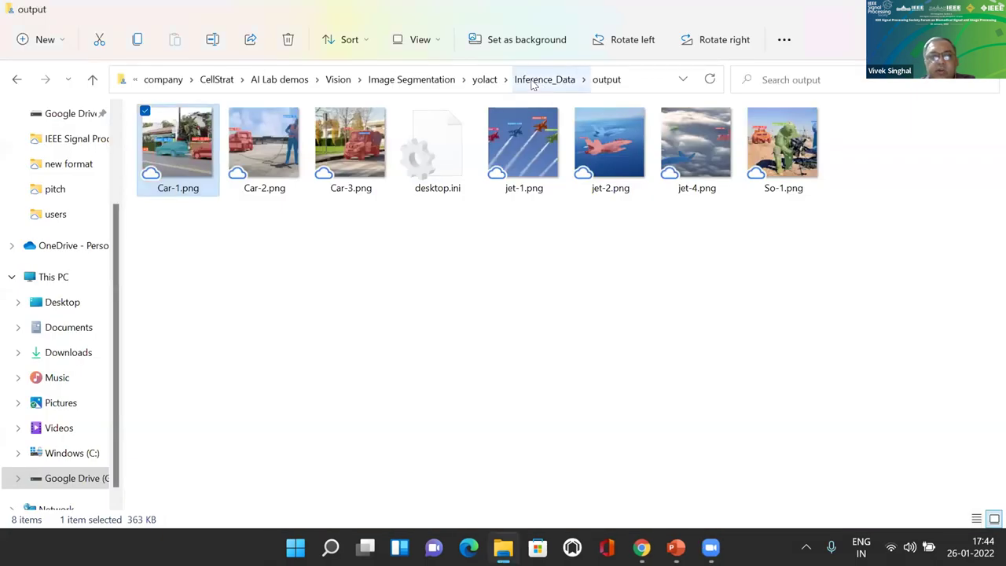
Play output_Sukhoi.mp4 from the Vid_Output folder under Inference_Data, close the video and return to Inference_Data.
{"action": "left_click", "coordinate": [533, 82]}
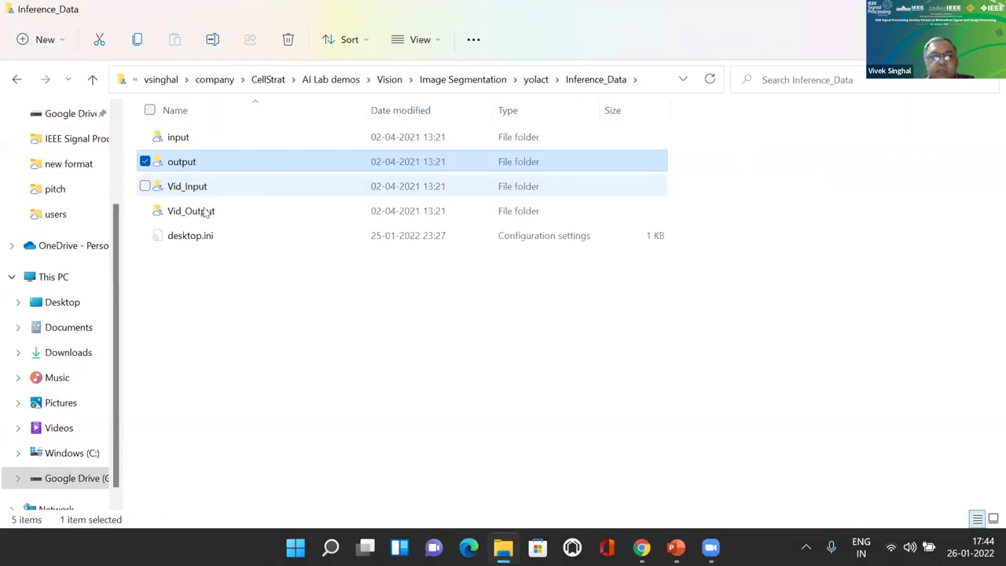
{"action": "double_click", "coordinate": [203, 212]}
{"action": "double_click", "coordinate": [266, 168]}
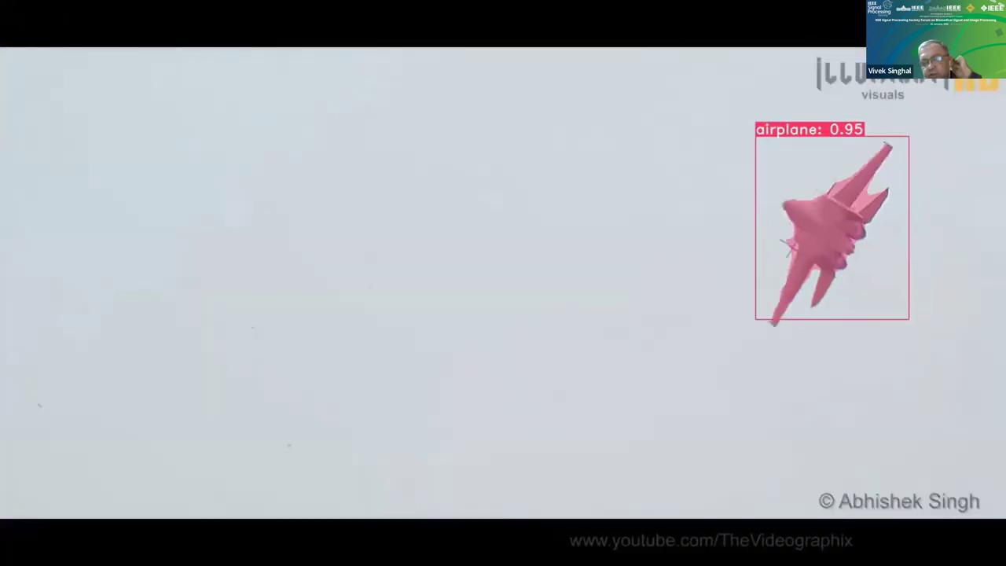
{"action": "mouse_move", "coordinate": [749, 15]}
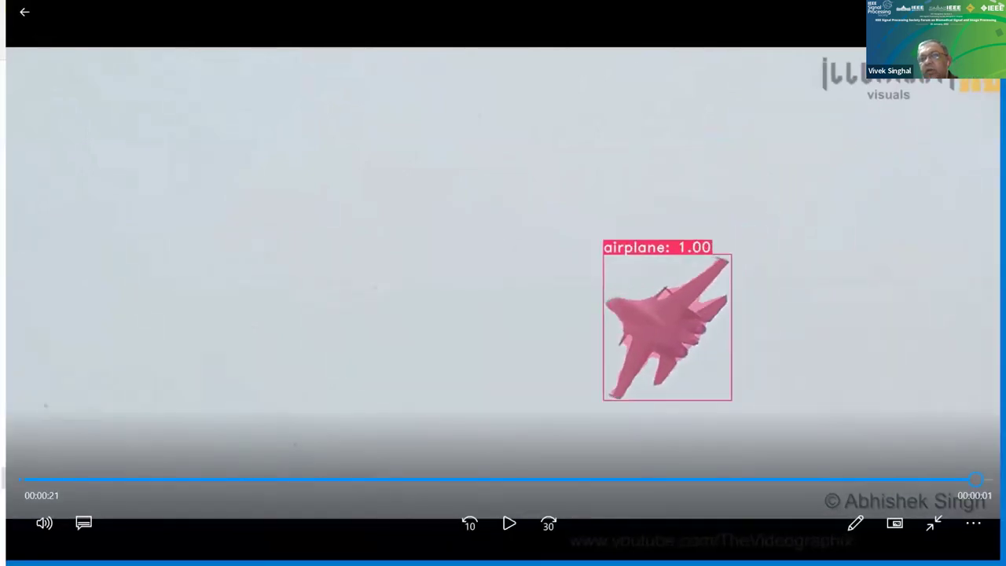
{"action": "key", "text": "alt+F4"}
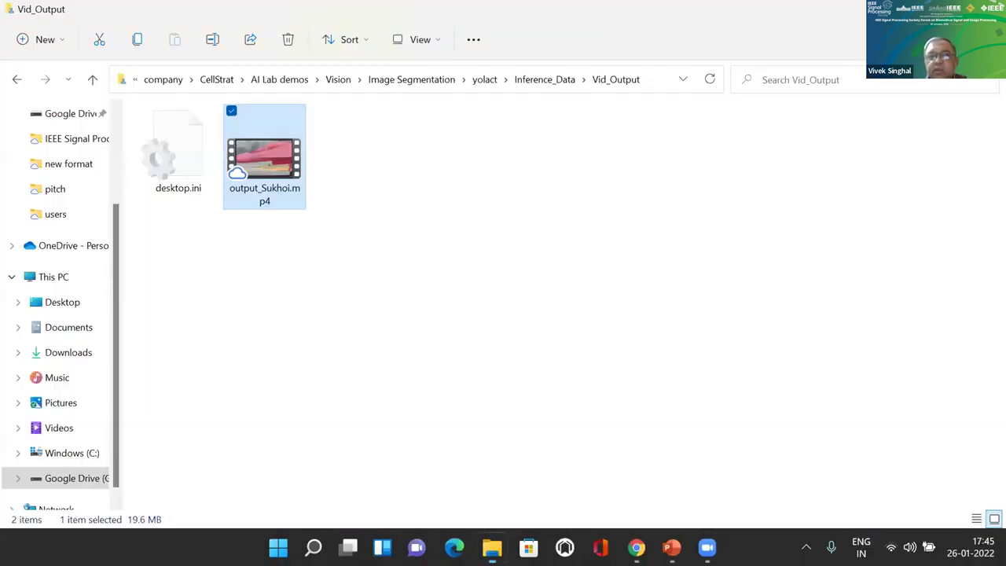
{"action": "left_click", "coordinate": [534, 87]}
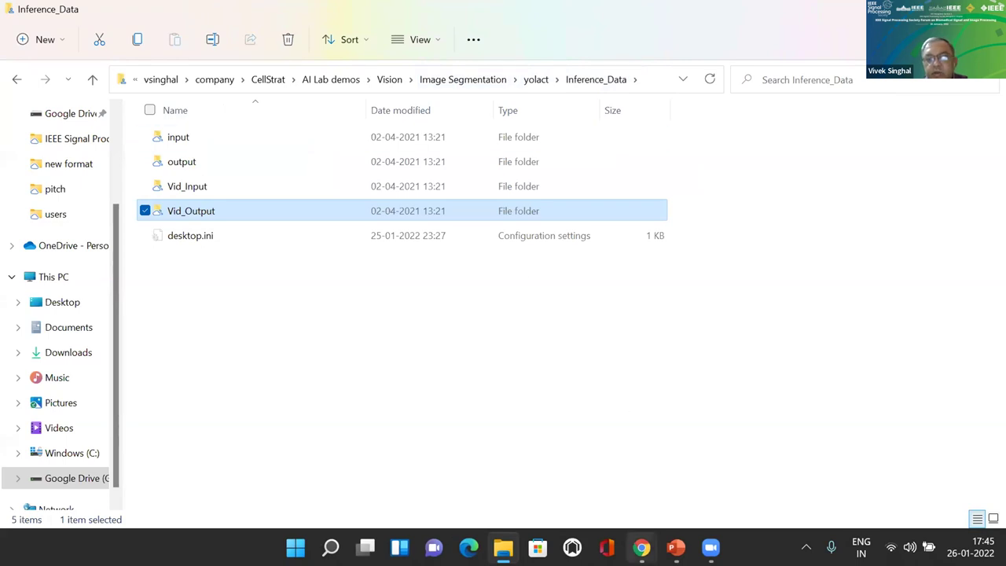
Switch to the CellStrat AI Platform window in Chrome and go to its home page.
{"action": "left_click", "coordinate": [642, 548]}
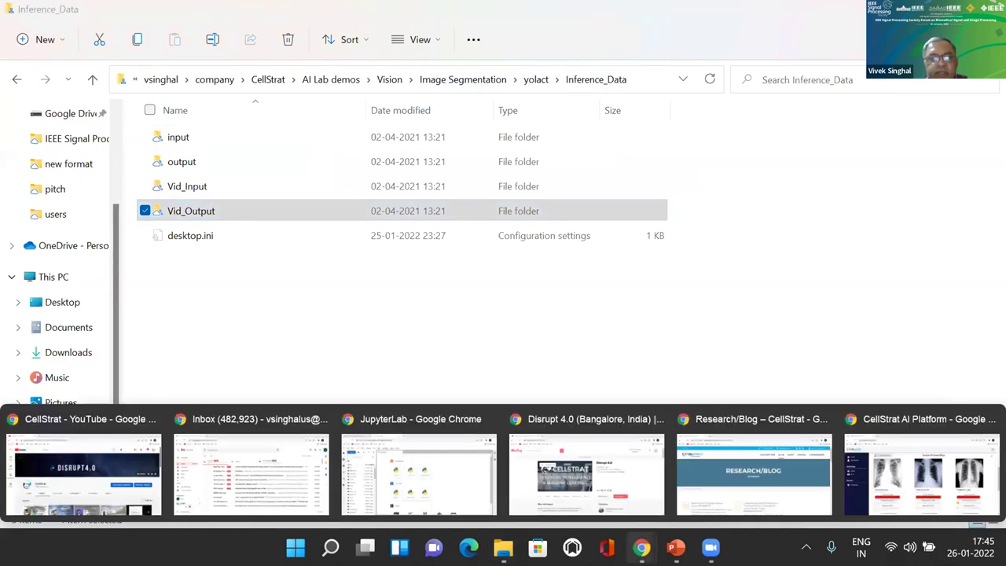
{"action": "left_click", "coordinate": [920, 466]}
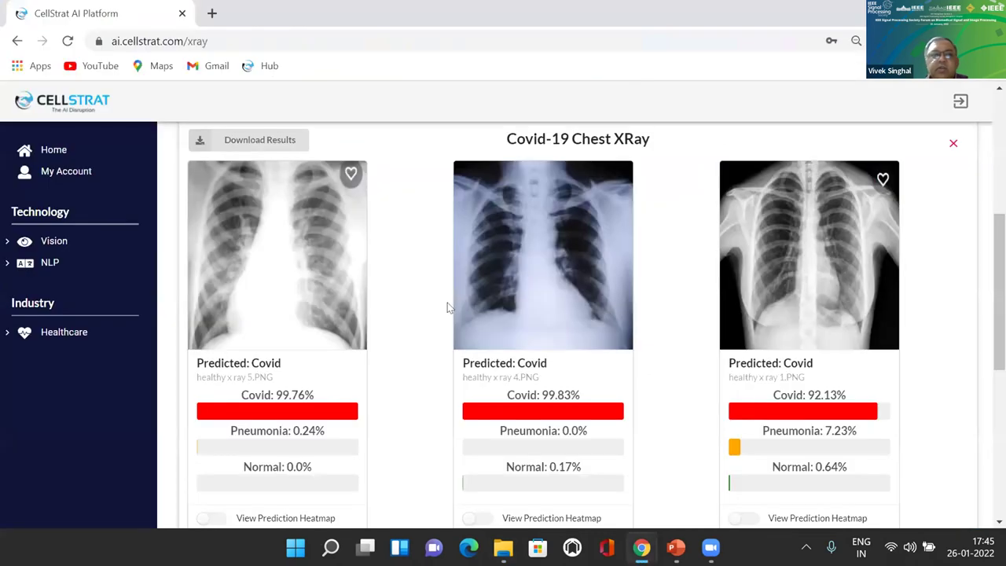
{"action": "scroll", "coordinate": [442, 307], "scroll_direction": "up", "scroll_amount": 4}
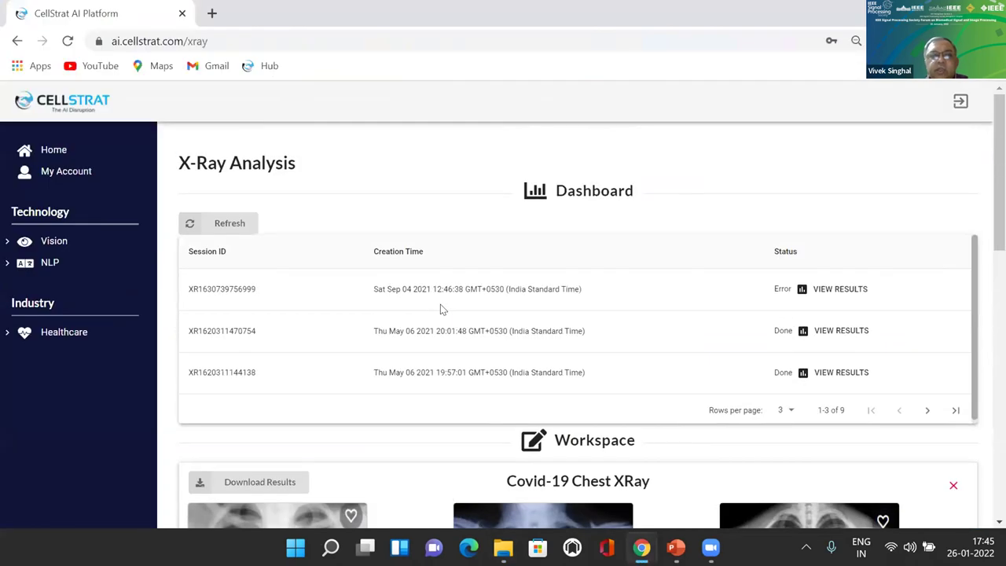
{"action": "left_click", "coordinate": [55, 151]}
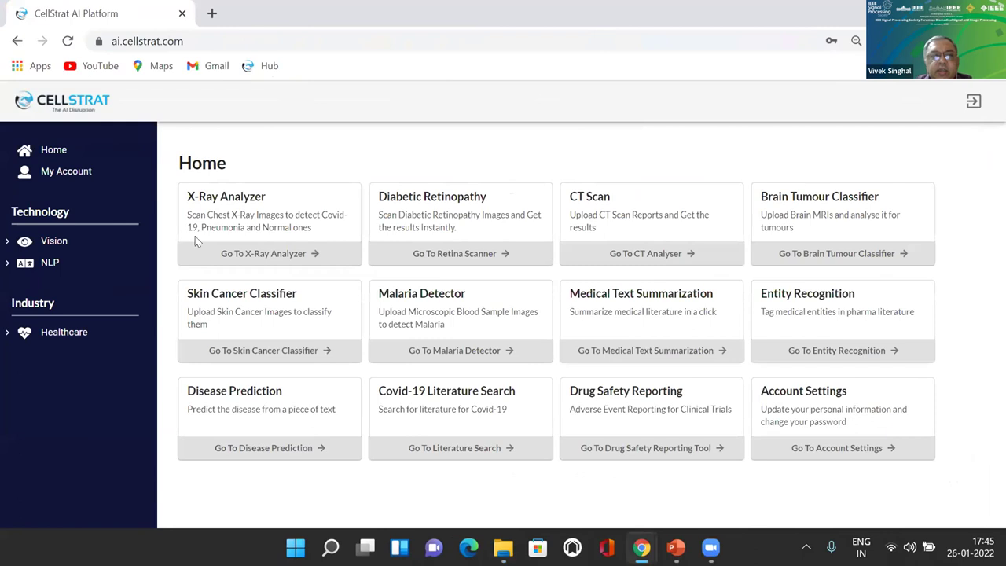
In the X-Ray Analyzer, open the results of the session created May 06 2021 20:01:48 and review the chest X-ray predictions.
{"action": "left_click", "coordinate": [236, 253]}
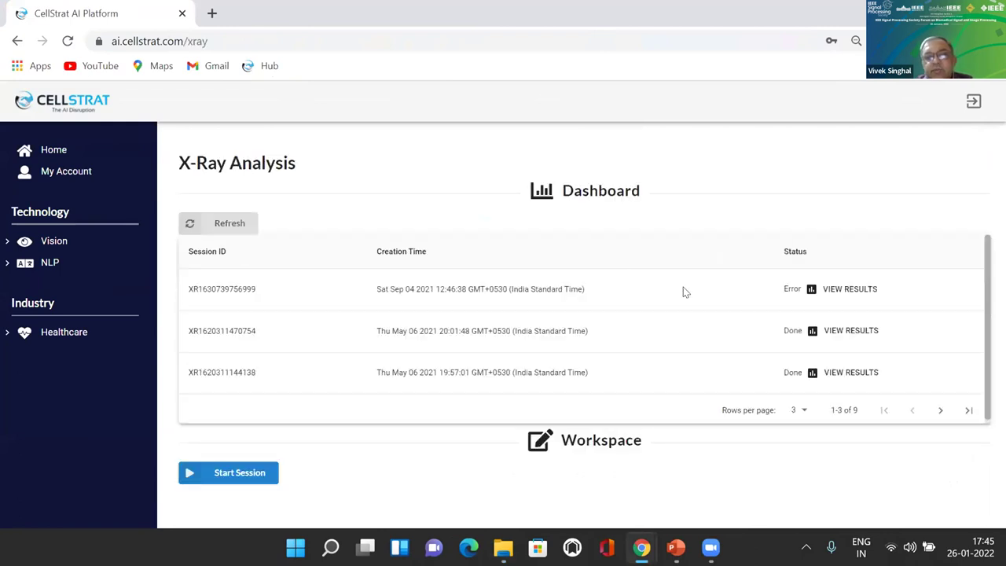
{"action": "left_click", "coordinate": [840, 337]}
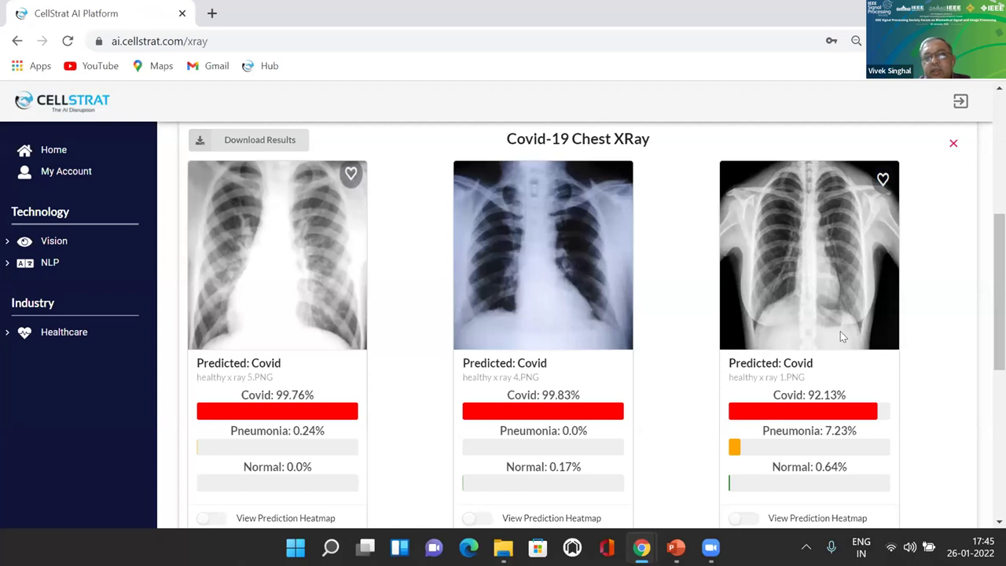
{"action": "scroll", "coordinate": [840, 331], "scroll_direction": "down", "scroll_amount": 2}
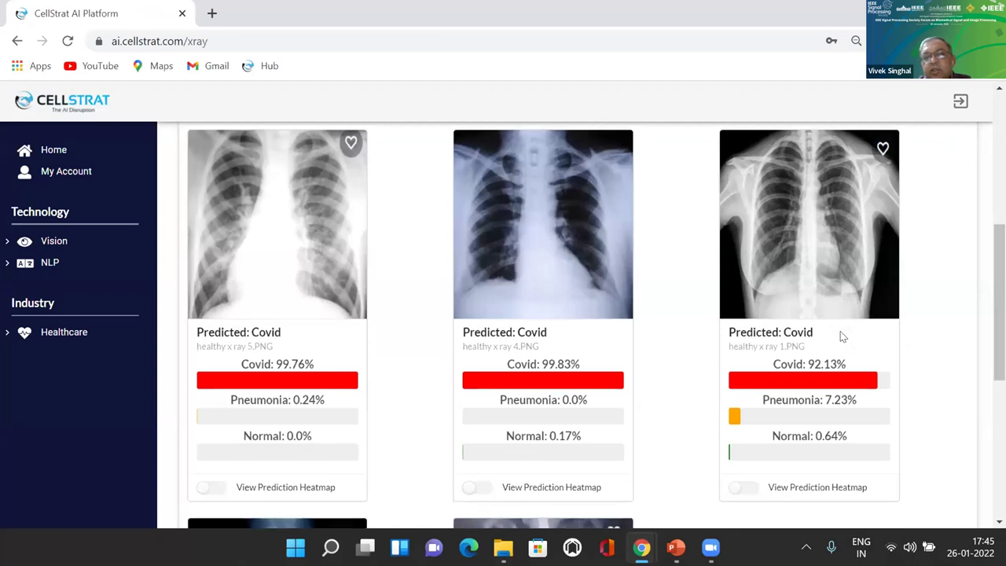
{"action": "scroll", "coordinate": [841, 333], "scroll_direction": "down", "scroll_amount": 3}
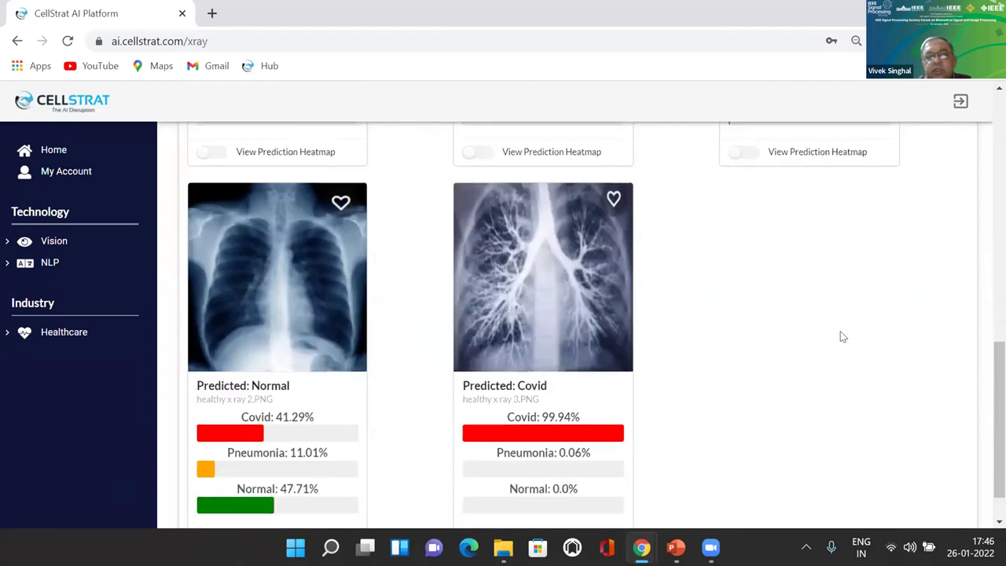
{"action": "scroll", "coordinate": [841, 336], "scroll_direction": "up", "scroll_amount": 5}
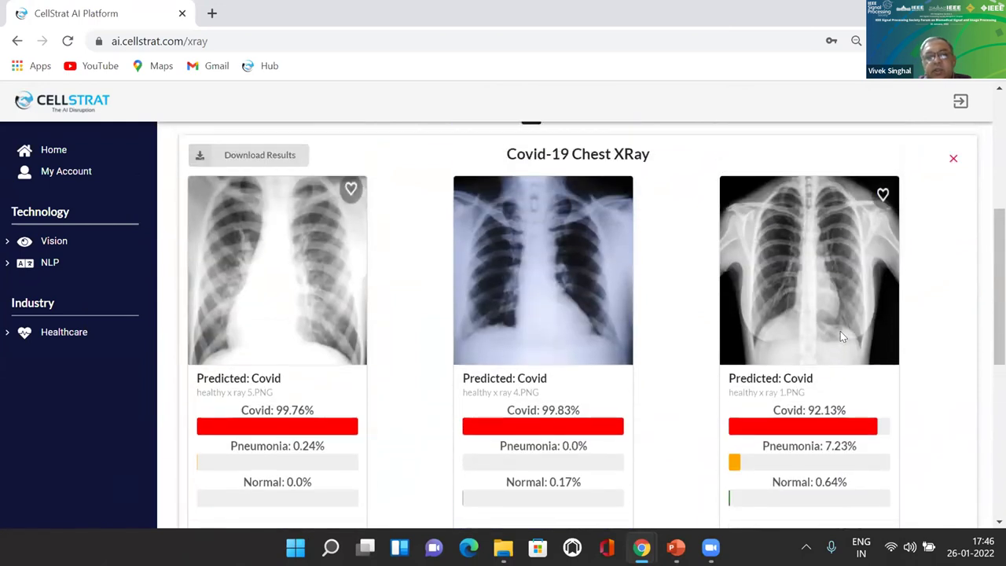
{"action": "scroll", "coordinate": [841, 335], "scroll_direction": "down", "scroll_amount": 3}
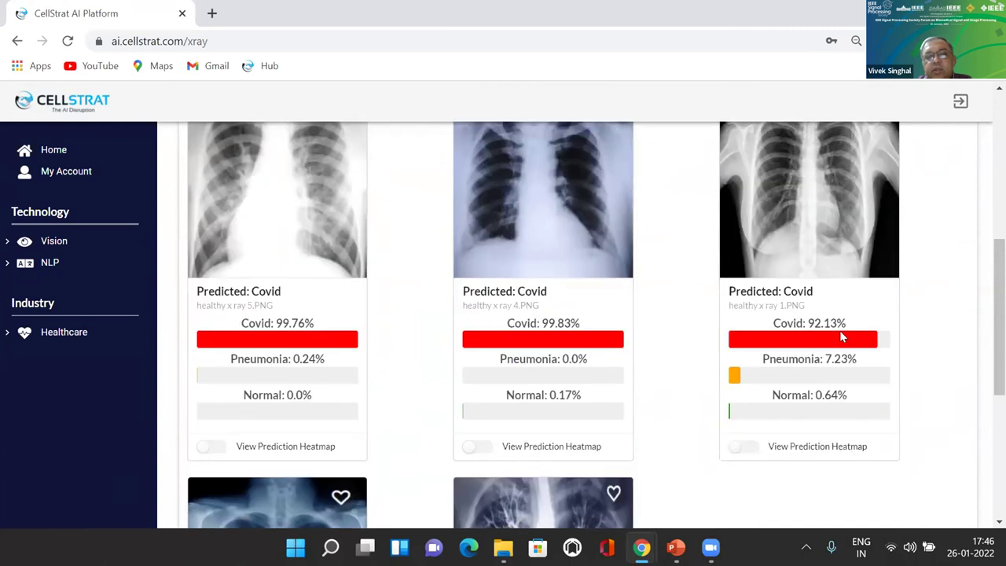
{"action": "scroll", "coordinate": [840, 336], "scroll_direction": "down", "scroll_amount": 3}
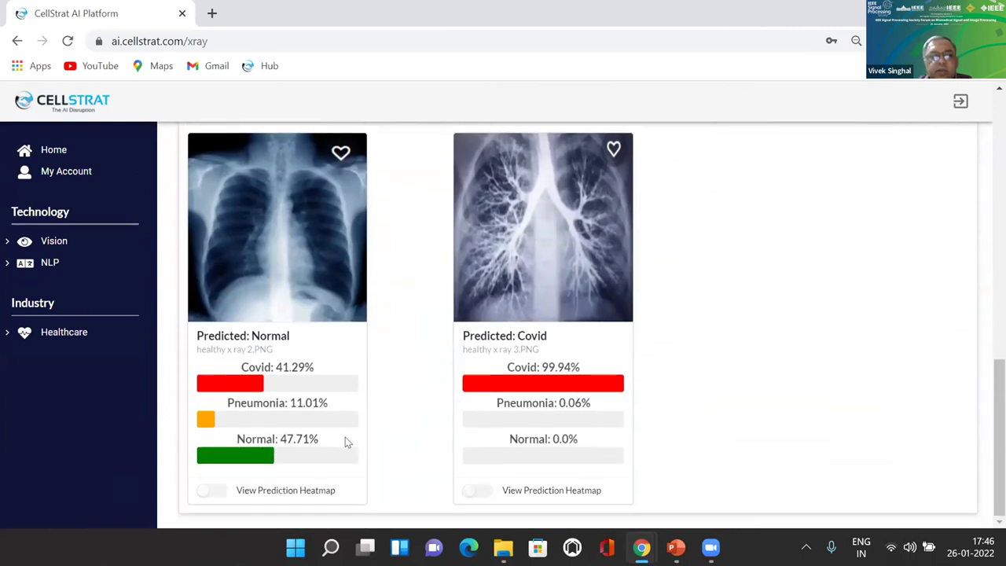
Turn on the prediction heatmap for healthy x ray 5.PNG and view the overlay on its X-ray.
{"action": "scroll", "coordinate": [346, 437], "scroll_direction": "up", "scroll_amount": 6}
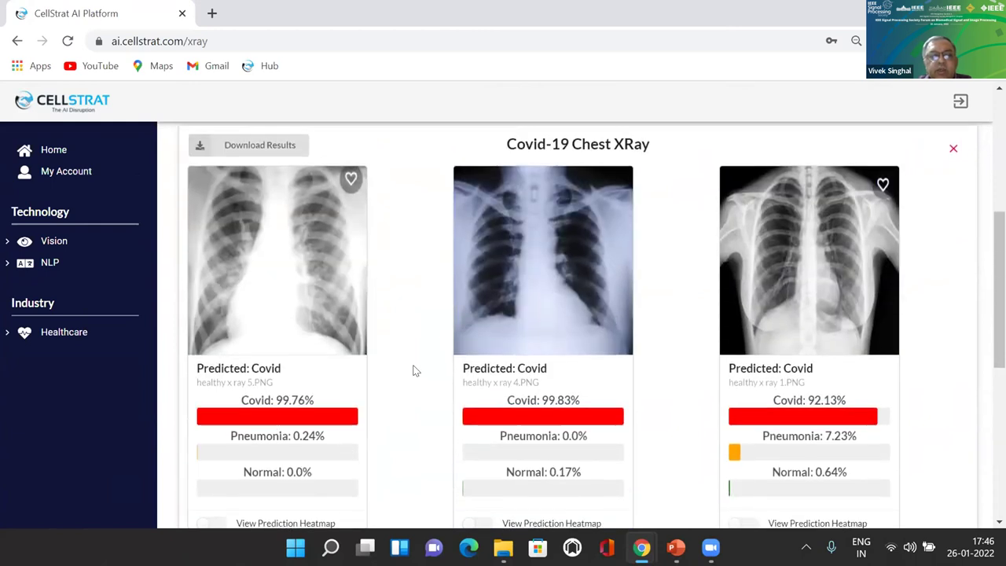
{"action": "scroll", "coordinate": [469, 358], "scroll_direction": "down", "scroll_amount": 1}
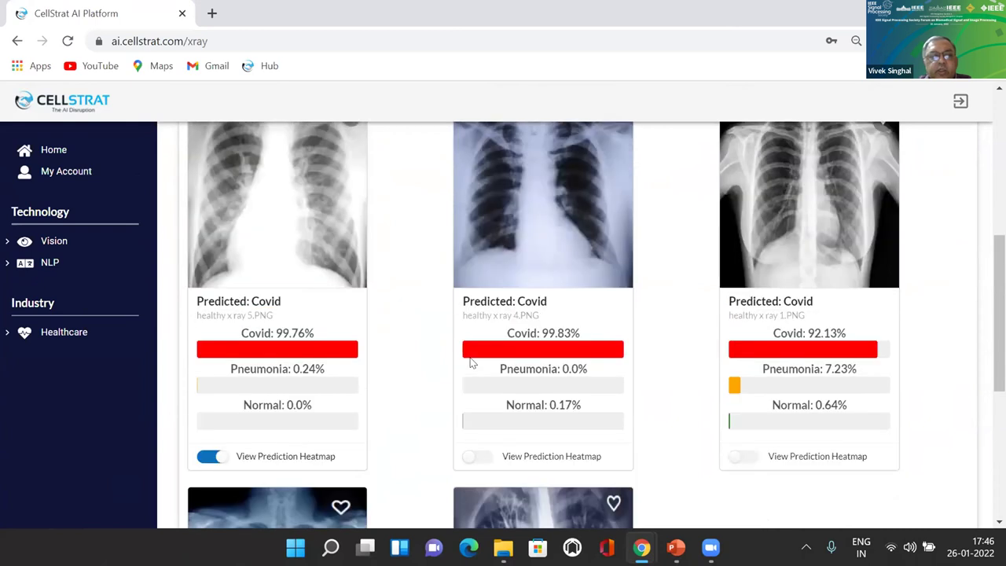
{"action": "scroll", "coordinate": [472, 363], "scroll_direction": "up", "scroll_amount": 1}
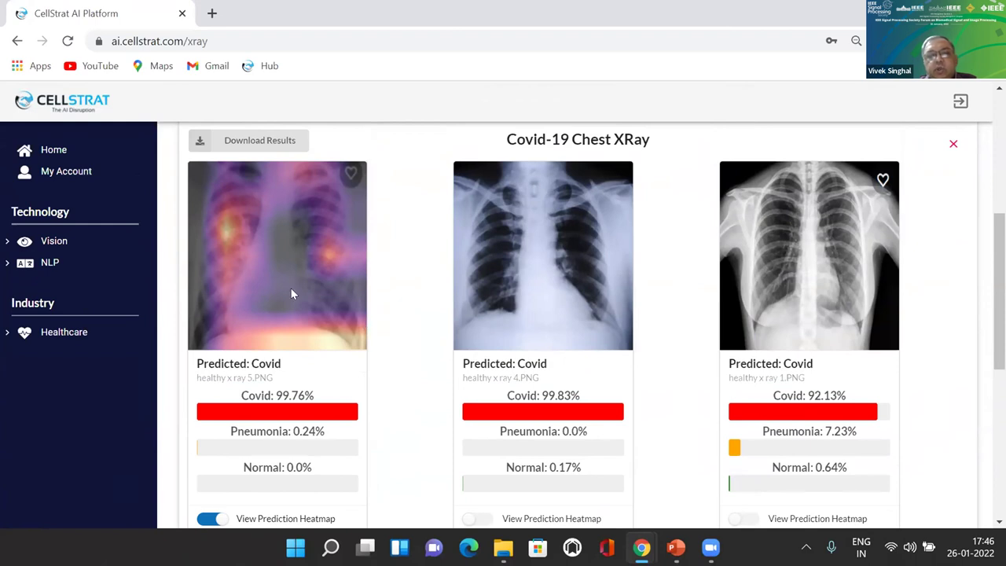
From the home page, open the Diabetic Retinopathy scanner and show the results of the session created Dec 09 2020 19:23:43.
{"action": "scroll", "coordinate": [291, 289], "scroll_direction": "up", "scroll_amount": 5}
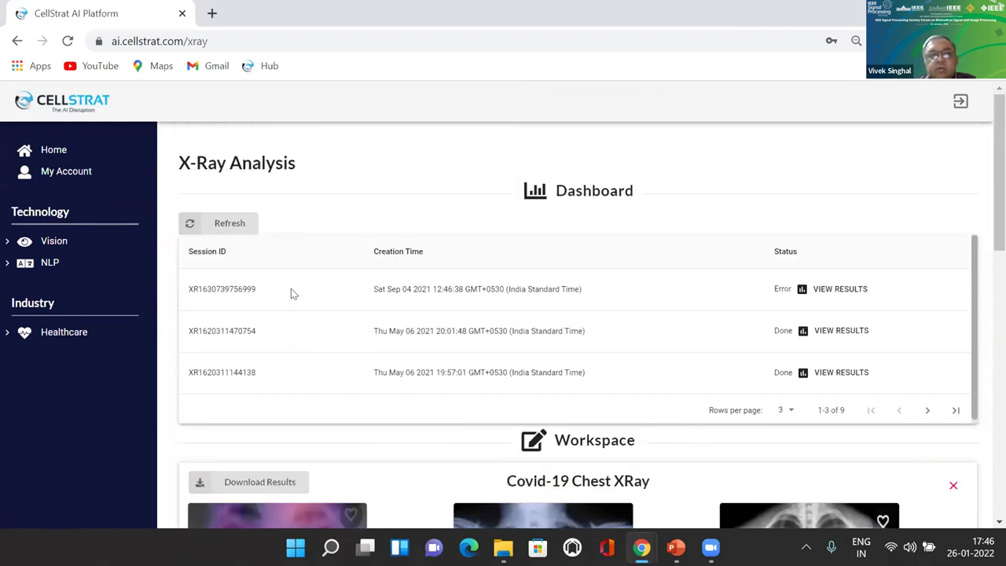
{"action": "left_click", "coordinate": [62, 156]}
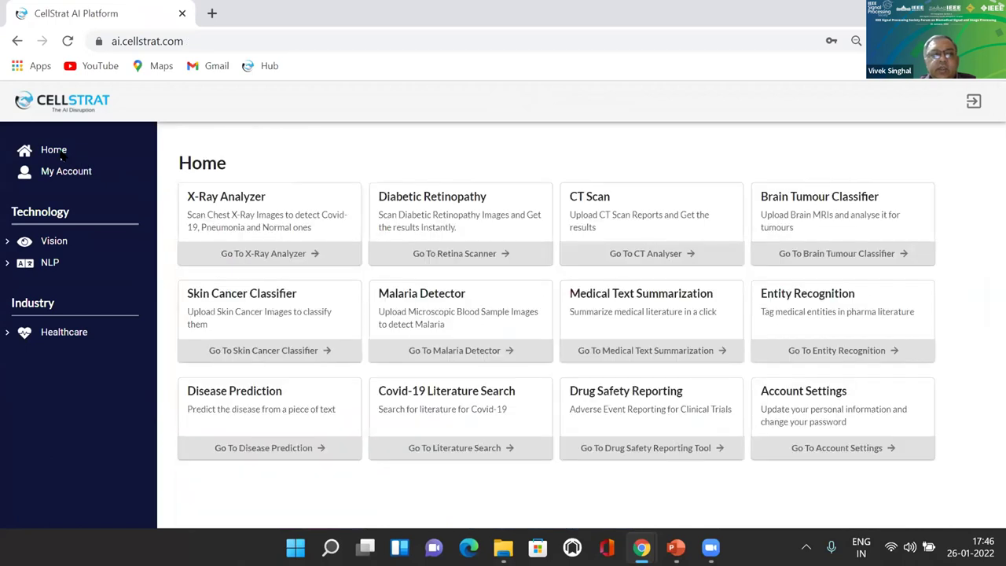
{"action": "left_click", "coordinate": [449, 255]}
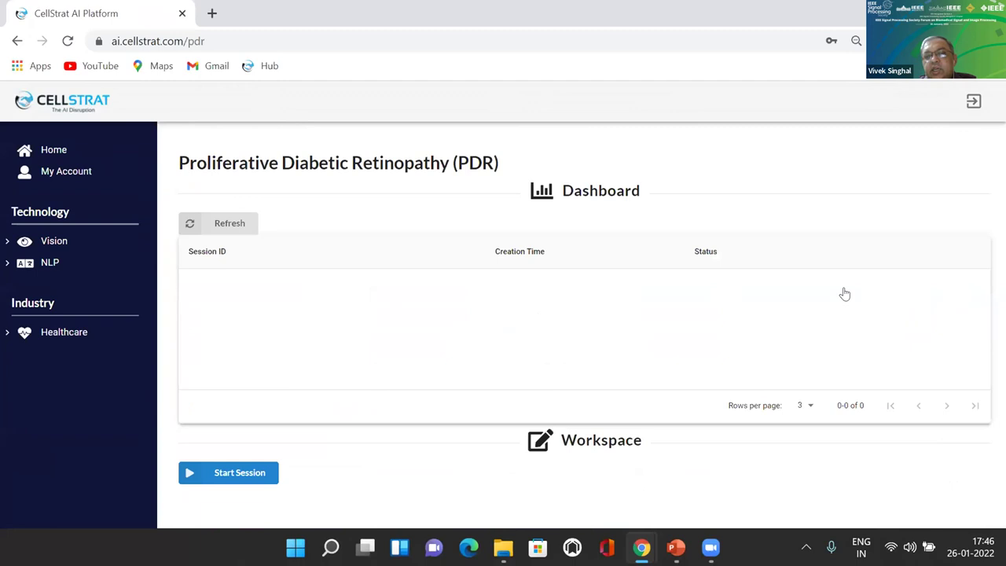
{"action": "left_click", "coordinate": [849, 289]}
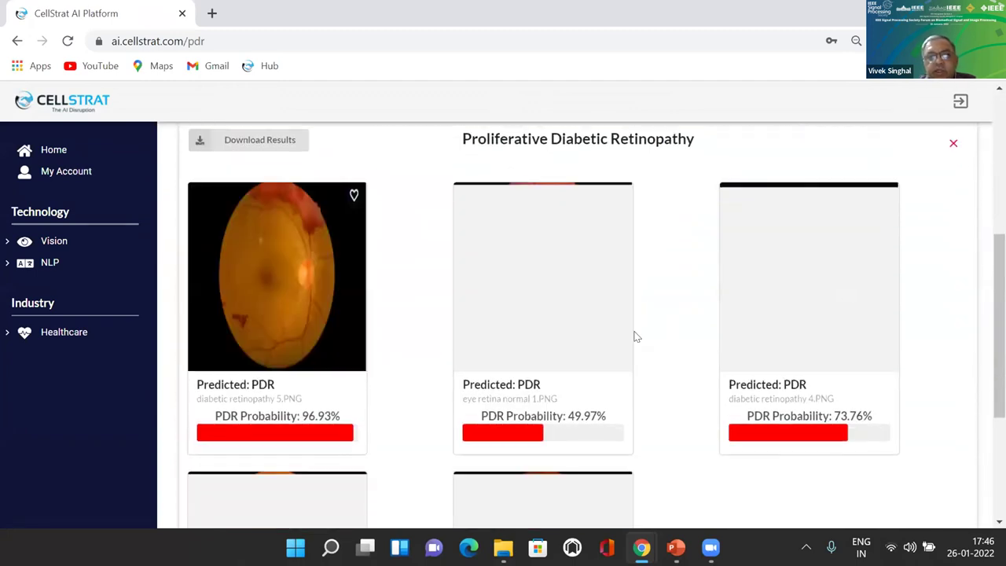
Examine the predictions and PDR probabilities of the retina images in the Proliferative Diabetic Retinopathy results.
{"action": "scroll", "coordinate": [637, 336], "scroll_direction": "down", "scroll_amount": 1}
{"action": "scroll", "coordinate": [637, 336], "scroll_direction": "down", "scroll_amount": 1}
{"action": "scroll", "coordinate": [637, 337], "scroll_direction": "down", "scroll_amount": 2}
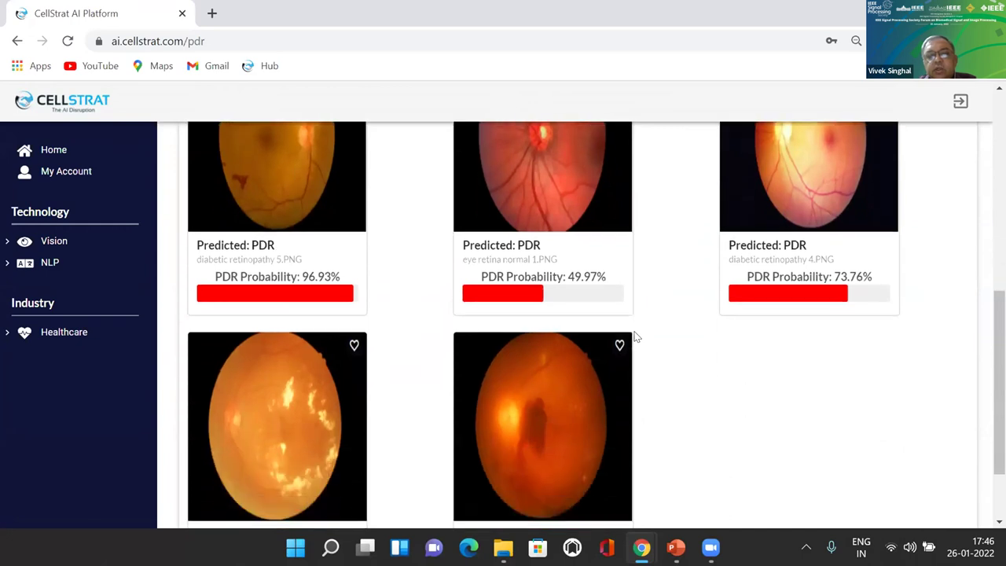
{"action": "scroll", "coordinate": [636, 336], "scroll_direction": "down", "scroll_amount": 2}
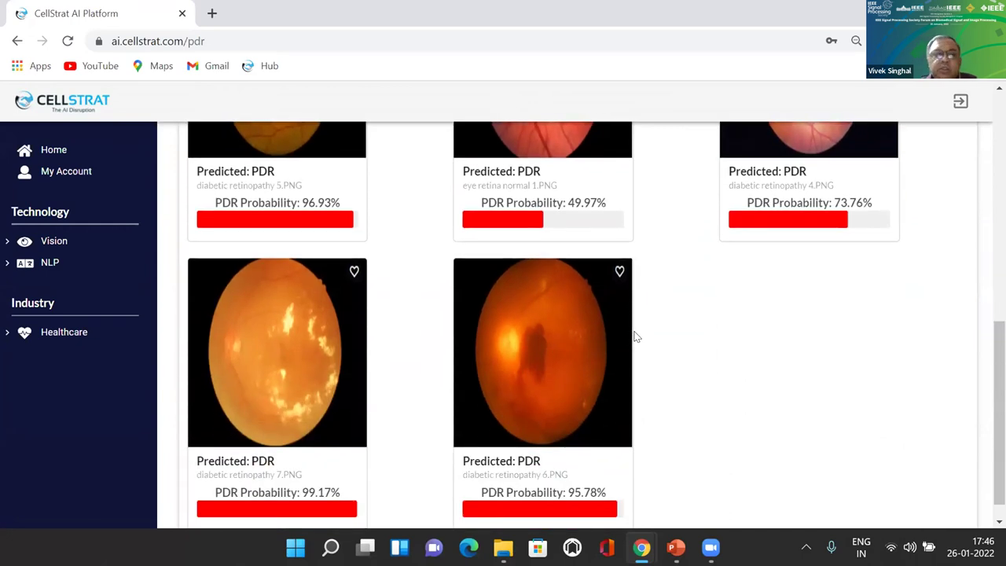
{"action": "scroll", "coordinate": [636, 337], "scroll_direction": "down", "scroll_amount": 1}
{"action": "scroll", "coordinate": [637, 336], "scroll_direction": "up", "scroll_amount": 1}
{"action": "scroll", "coordinate": [636, 336], "scroll_direction": "up", "scroll_amount": 1}
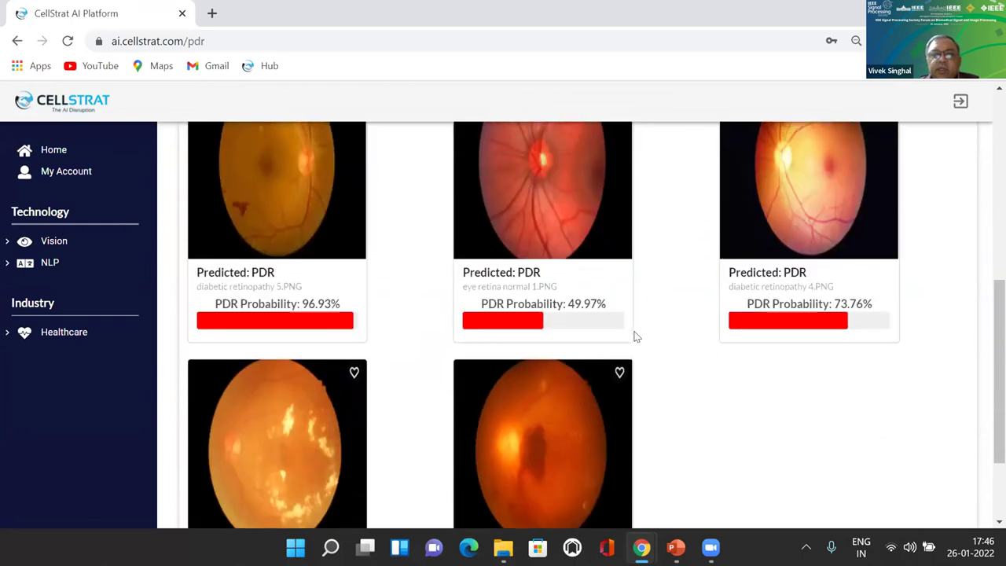
{"action": "scroll", "coordinate": [550, 373], "scroll_direction": "up", "scroll_amount": 1}
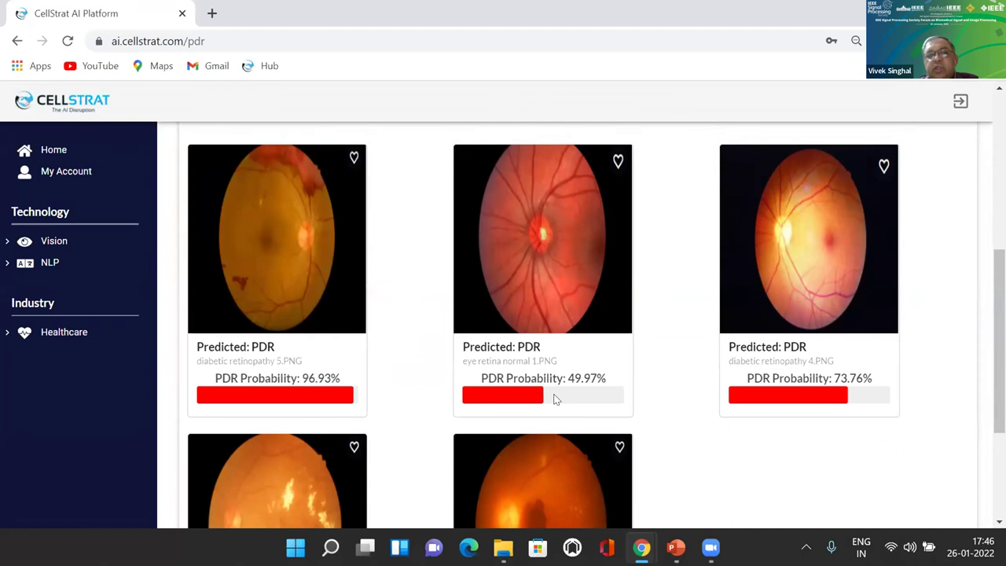
From the home page, open the CT Scan analyser and show the results of the second listed session.
{"action": "scroll", "coordinate": [554, 395], "scroll_direction": "up", "scroll_amount": 5}
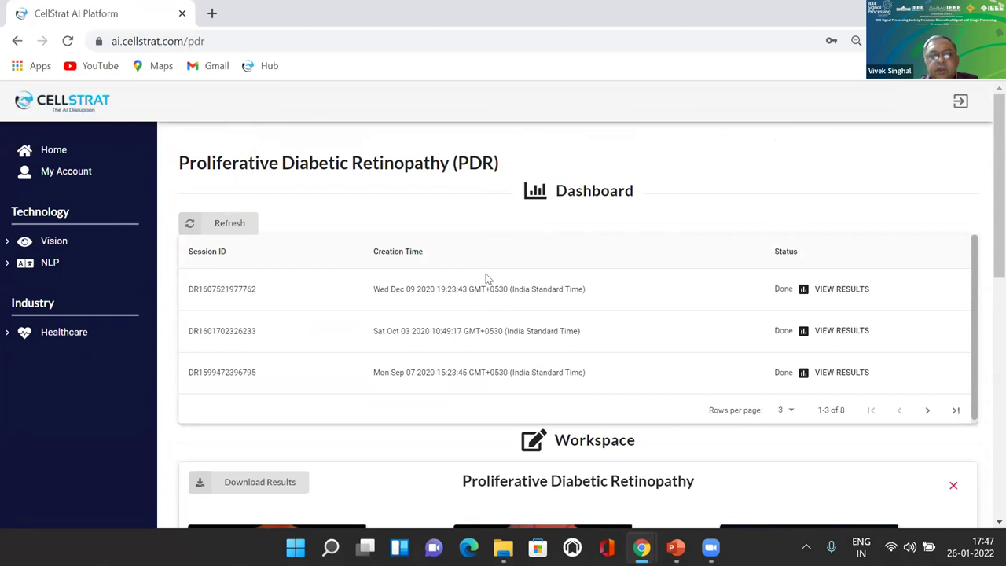
{"action": "left_click", "coordinate": [55, 151]}
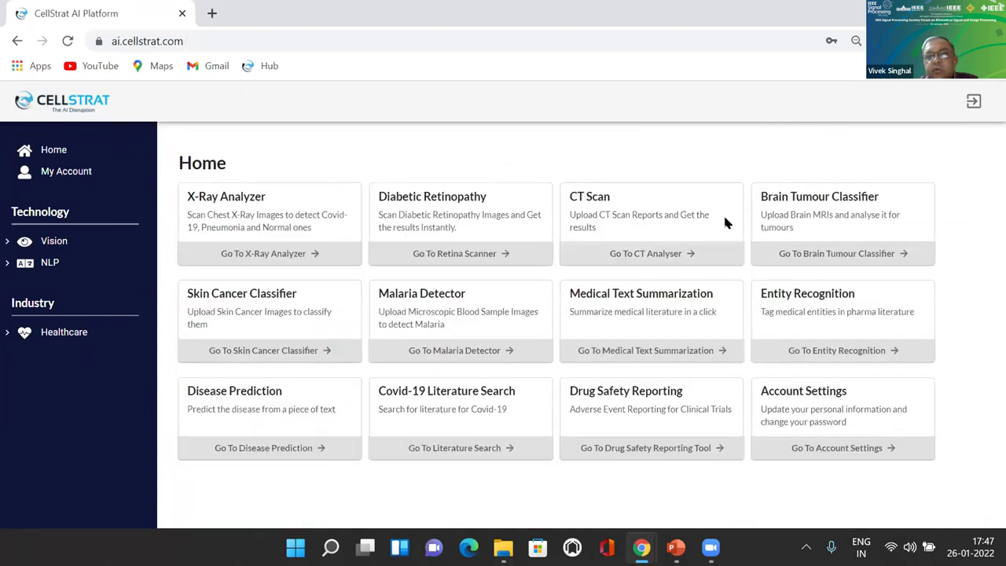
{"action": "left_click", "coordinate": [664, 254]}
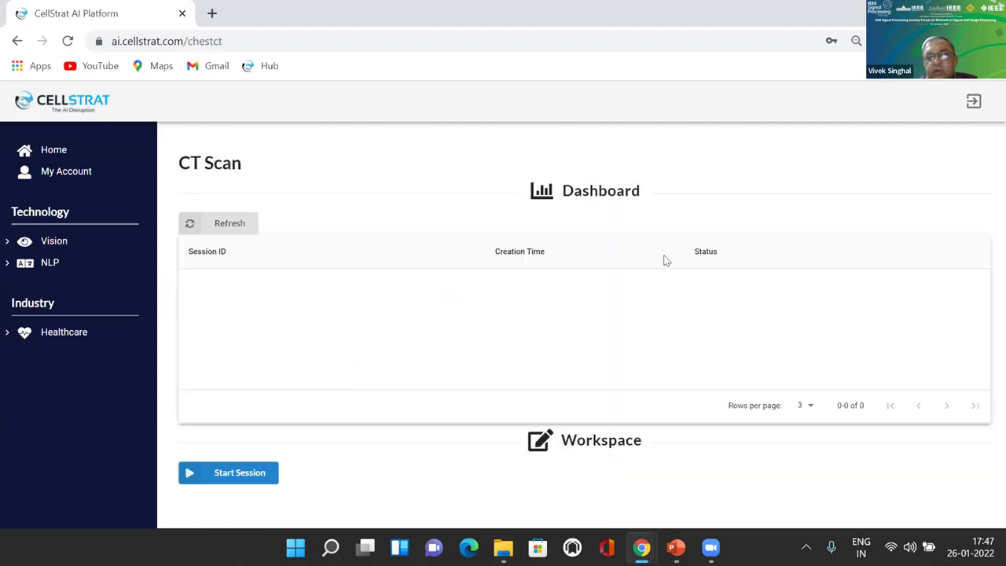
{"action": "left_click", "coordinate": [865, 333]}
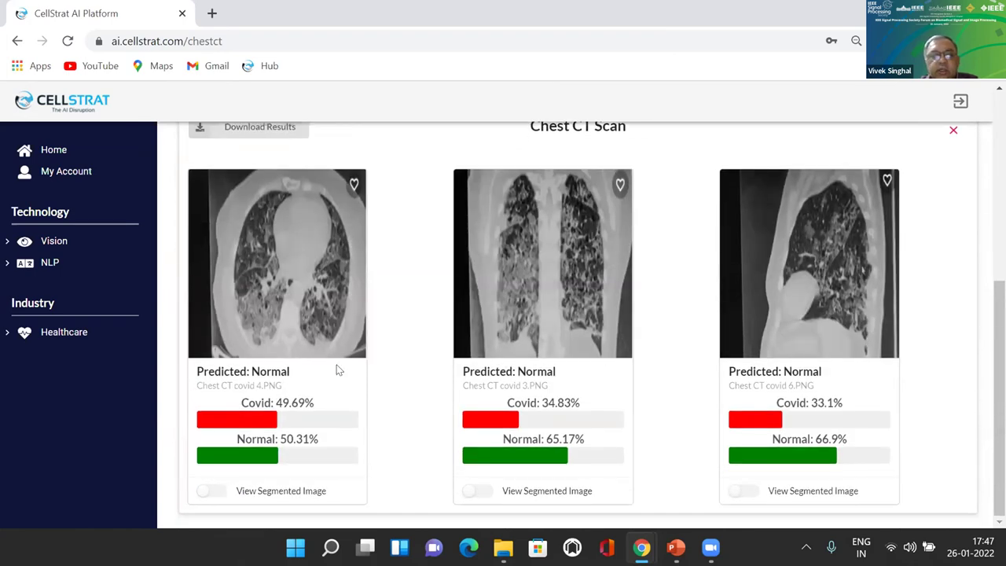
View the segmented image of Chest CT covid 4.PNG, and switch back to its original CT scan.
{"action": "left_click", "coordinate": [215, 492]}
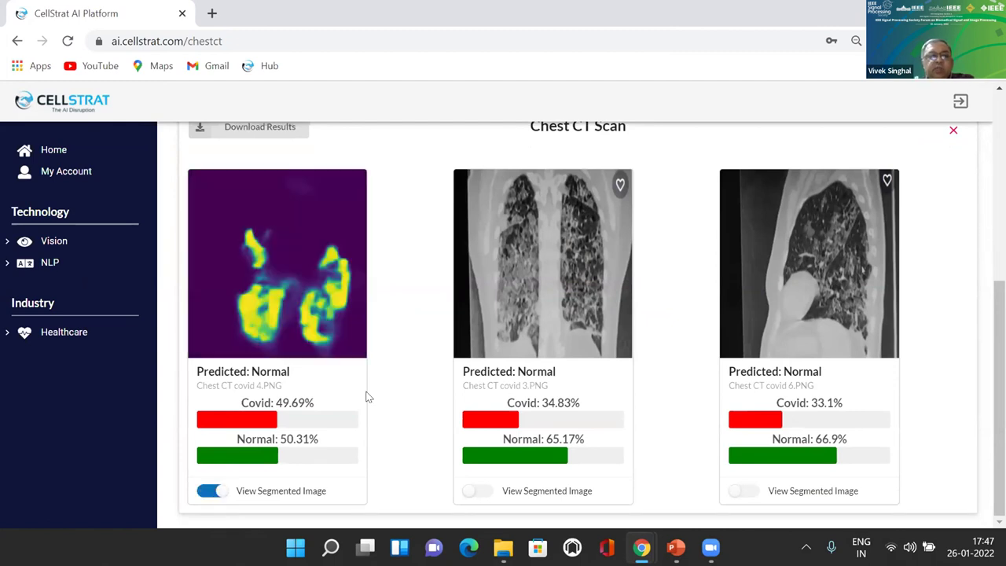
{"action": "left_click", "coordinate": [206, 491]}
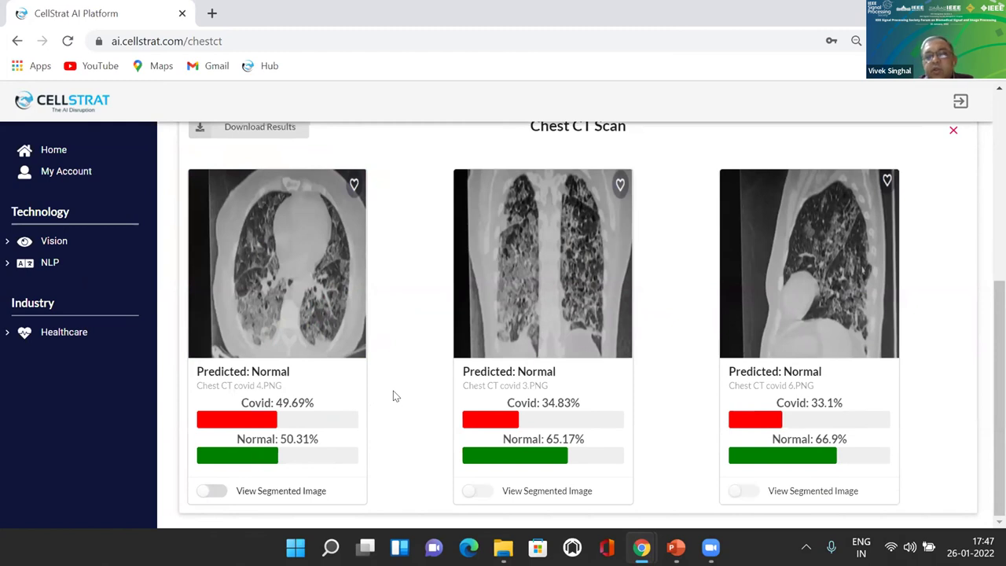
From the home page, open the Brain Tumour Classifier and examine the MRI predictions of the session created Jan 13 2021 21:24:00.
{"action": "left_click", "coordinate": [54, 149]}
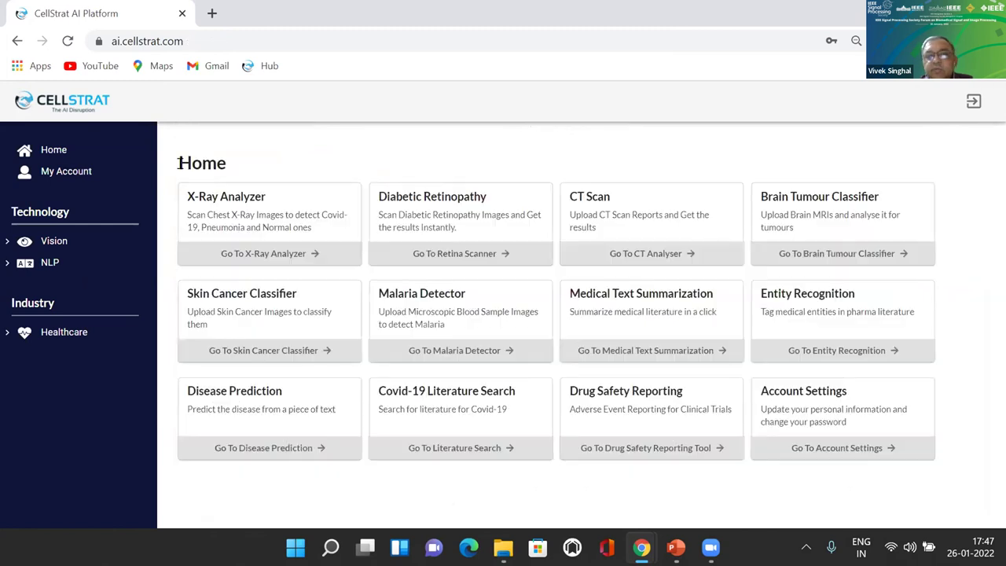
{"action": "left_click", "coordinate": [810, 251]}
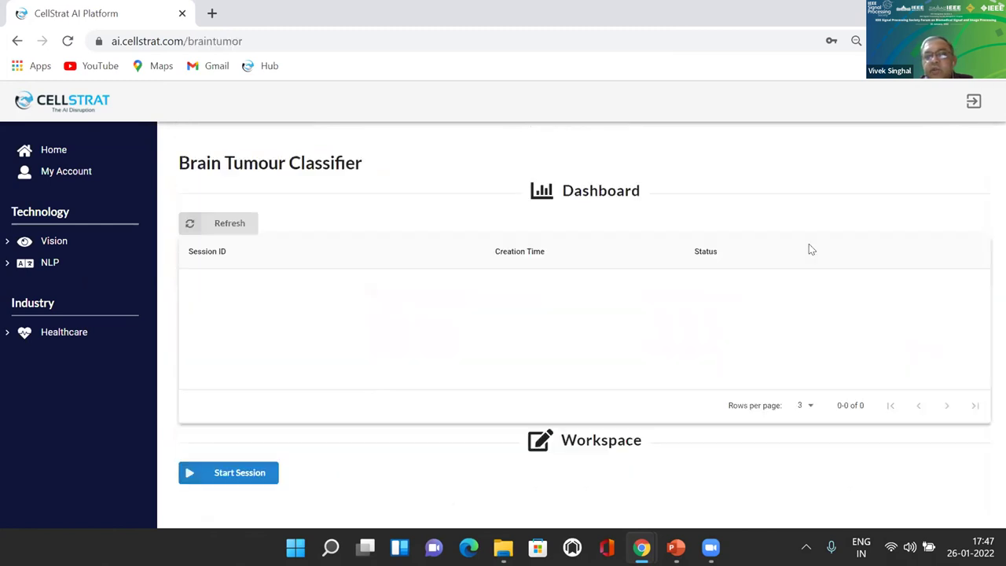
{"action": "left_click", "coordinate": [852, 291]}
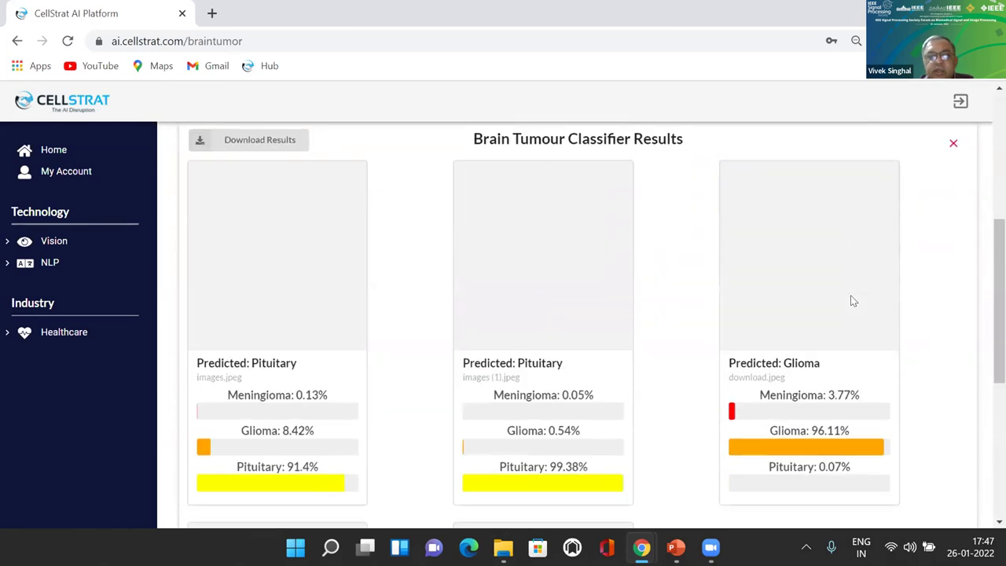
{"action": "scroll", "coordinate": [853, 300], "scroll_direction": "down", "scroll_amount": 2}
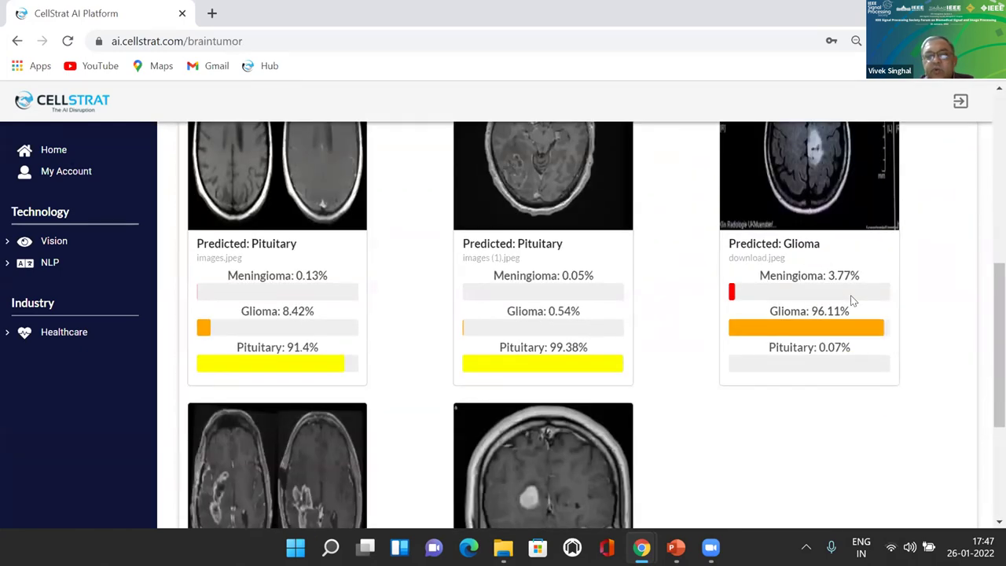
{"action": "scroll", "coordinate": [853, 300], "scroll_direction": "down", "scroll_amount": 3}
{"action": "scroll", "coordinate": [853, 300], "scroll_direction": "up", "scroll_amount": 3}
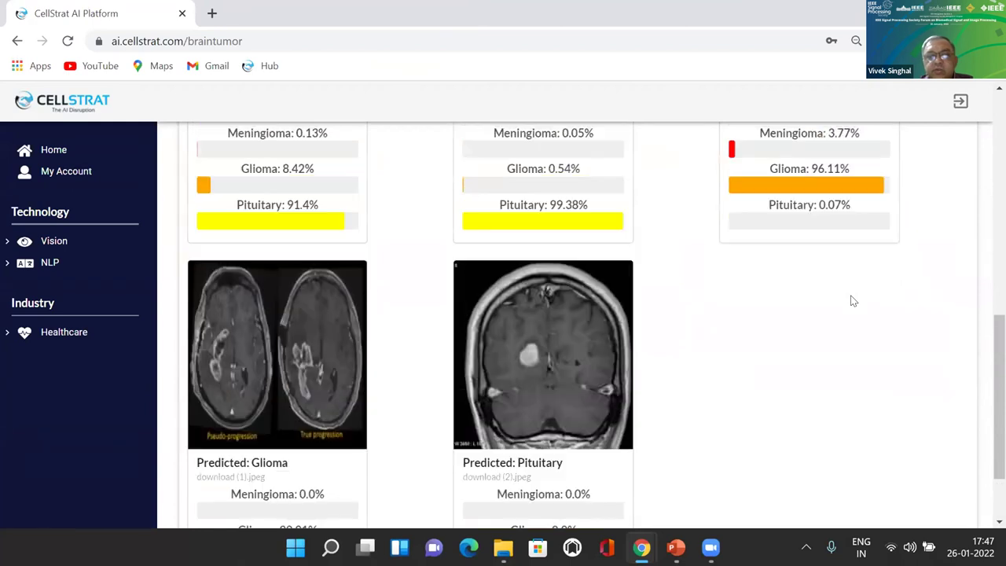
{"action": "scroll", "coordinate": [715, 297], "scroll_direction": "up", "scroll_amount": 1}
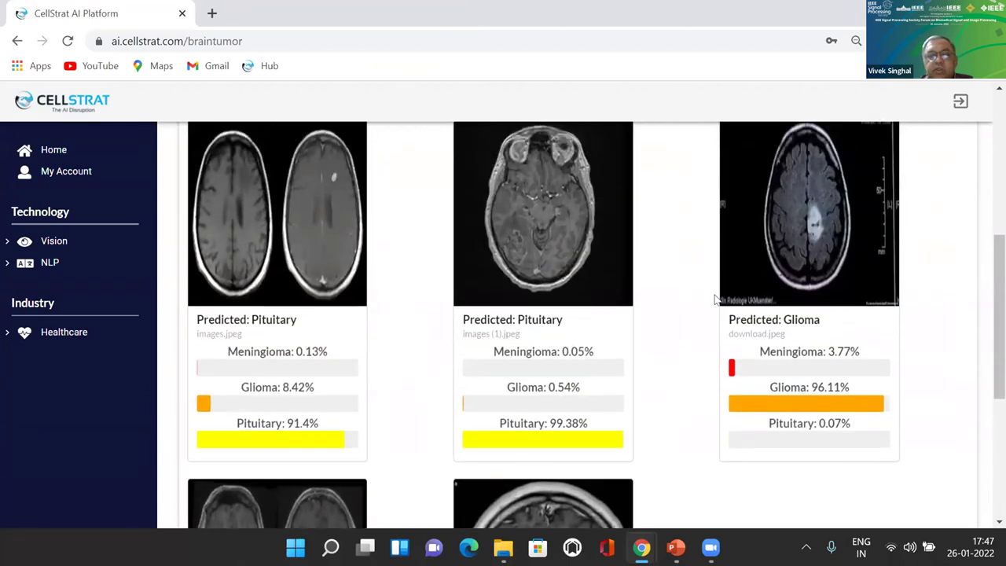
{"action": "scroll", "coordinate": [716, 299], "scroll_direction": "down", "scroll_amount": 1}
{"action": "scroll", "coordinate": [715, 299], "scroll_direction": "up", "scroll_amount": 4}
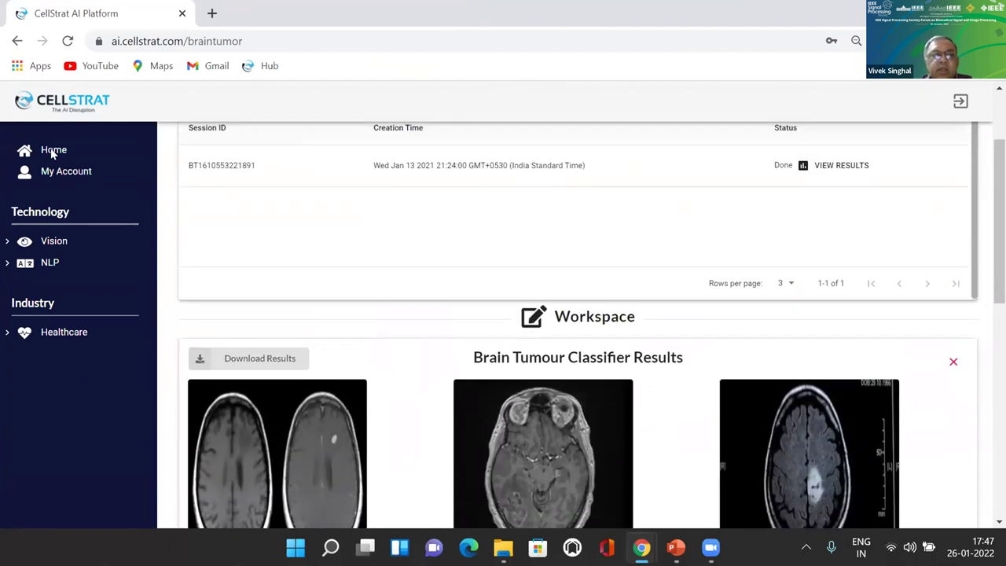
From the home page, open the Malaria Detector and show the results of the session created May 26 2021 10:47:32.
{"action": "left_click", "coordinate": [53, 151]}
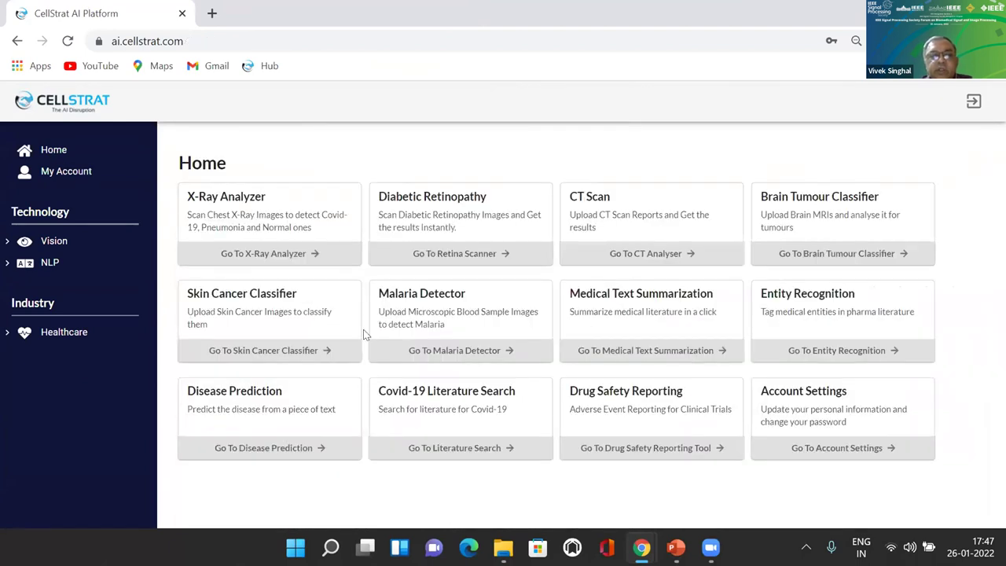
{"action": "left_click", "coordinate": [483, 345]}
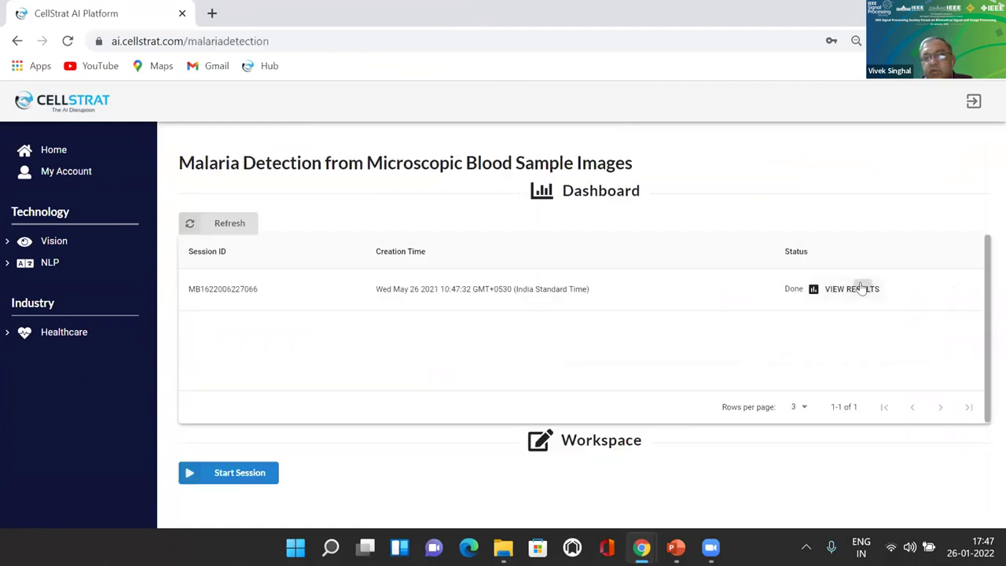
{"action": "left_click", "coordinate": [863, 290]}
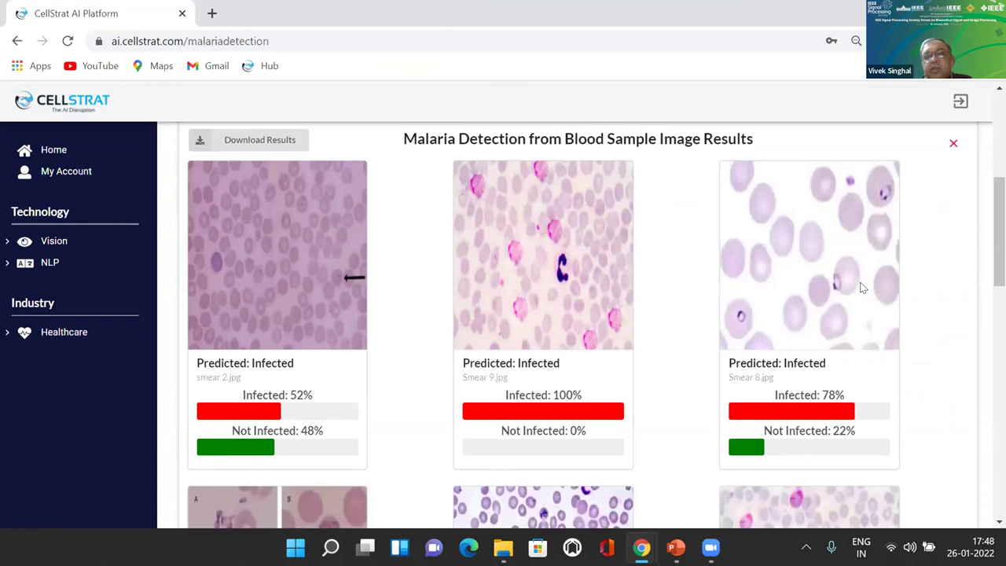
Examine the infected and uninfected predictions and their probabilities across all the blood smear images in the malaria results.
{"action": "scroll", "coordinate": [862, 288], "scroll_direction": "down", "scroll_amount": 2}
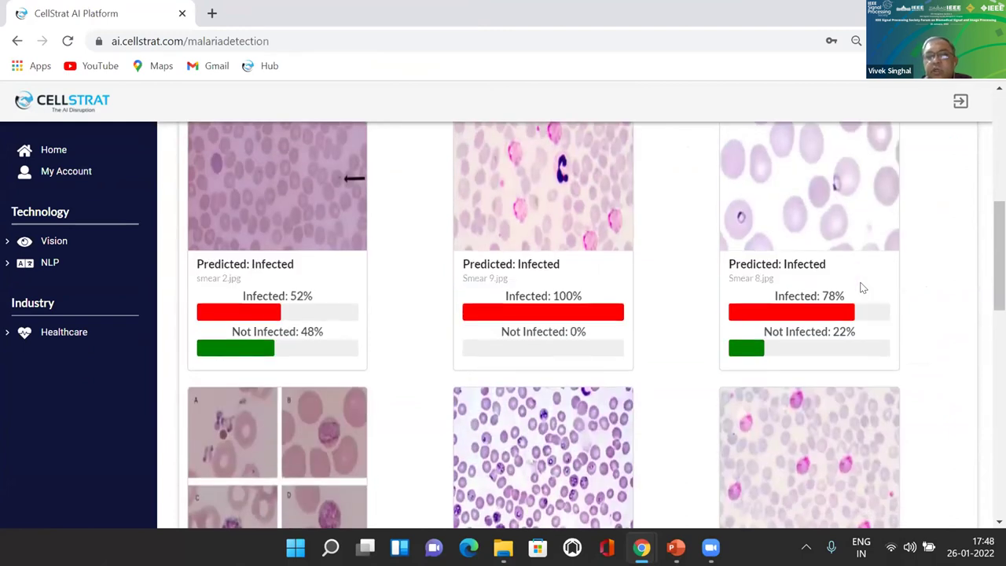
{"action": "scroll", "coordinate": [863, 288], "scroll_direction": "down", "scroll_amount": 2}
{"action": "scroll", "coordinate": [863, 288], "scroll_direction": "down", "scroll_amount": 3}
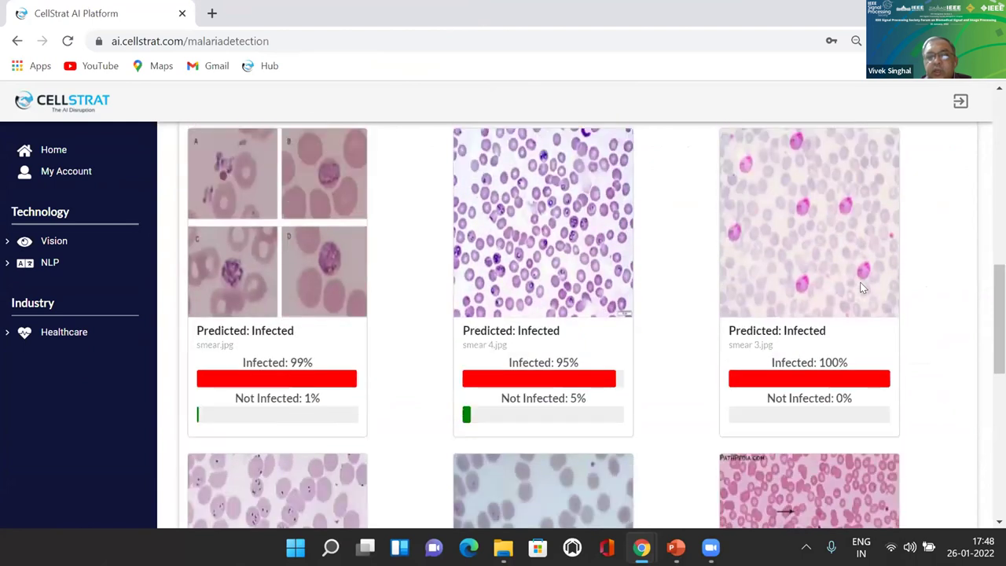
{"action": "scroll", "coordinate": [861, 289], "scroll_direction": "down", "scroll_amount": 5}
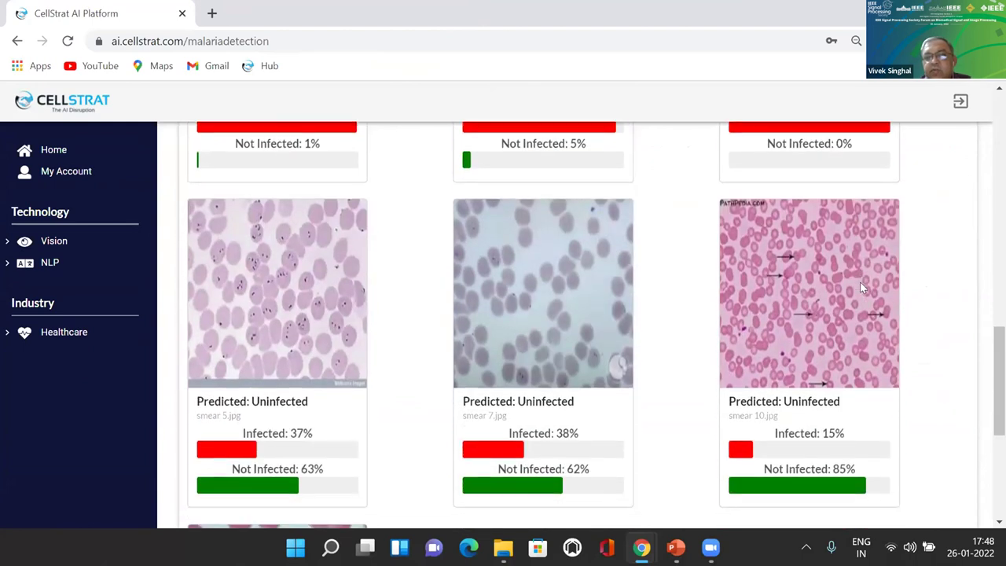
{"action": "scroll", "coordinate": [861, 282], "scroll_direction": "down", "scroll_amount": 2}
{"action": "scroll", "coordinate": [860, 282], "scroll_direction": "down", "scroll_amount": 1}
{"action": "scroll", "coordinate": [860, 281], "scroll_direction": "up", "scroll_amount": 1}
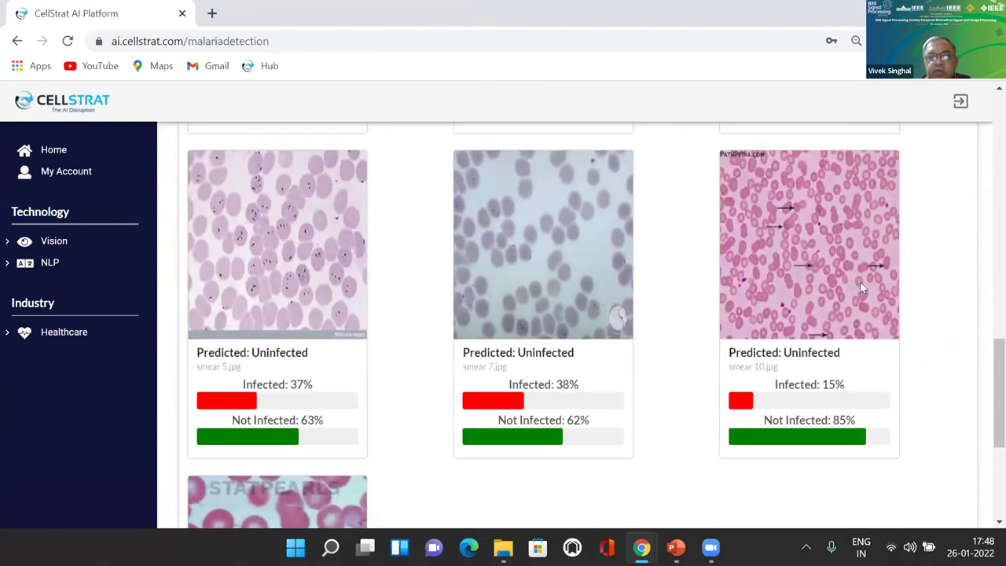
{"action": "scroll", "coordinate": [860, 281], "scroll_direction": "up", "scroll_amount": 7}
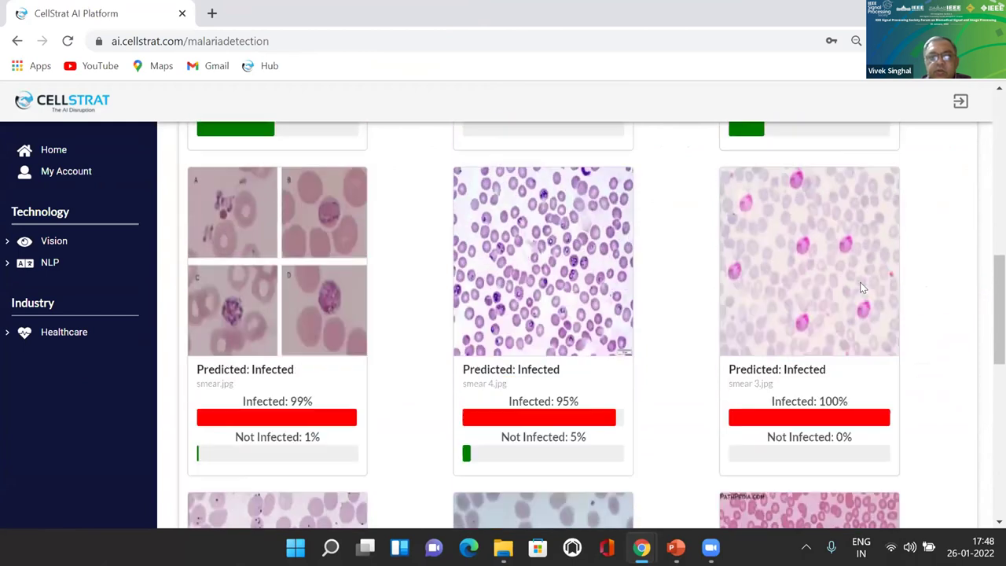
{"action": "scroll", "coordinate": [861, 289], "scroll_direction": "up", "scroll_amount": 4}
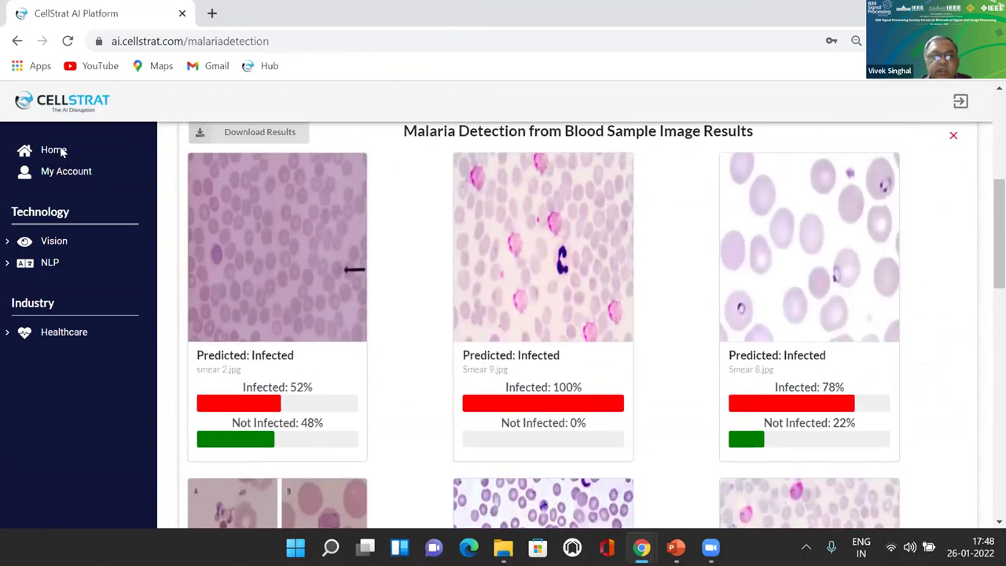
From the home page, open Medical Text Summarization and compare input and summarized text of the session created Jun 22 2021 22:41:01.
{"action": "left_click", "coordinate": [53, 150]}
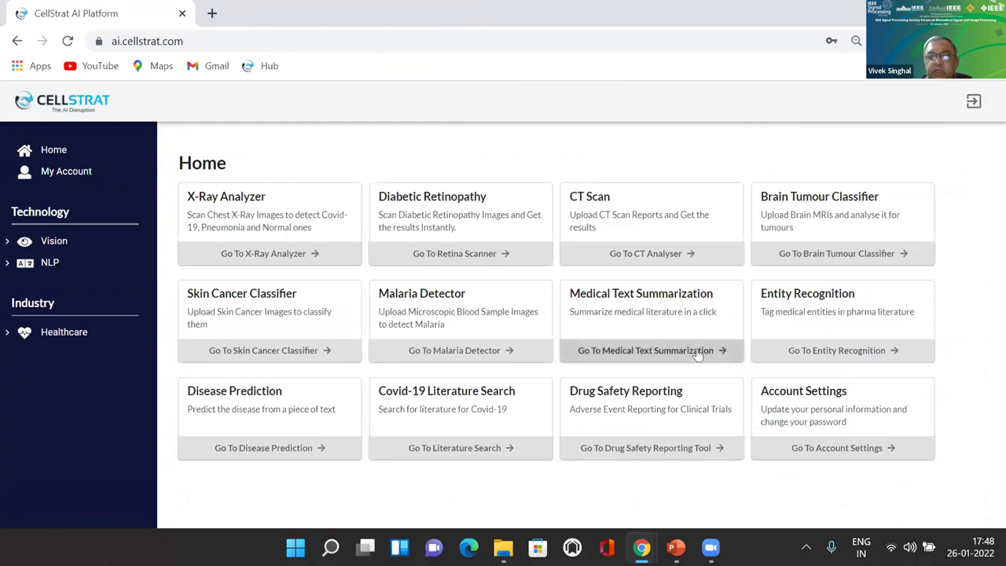
{"action": "left_click", "coordinate": [696, 351]}
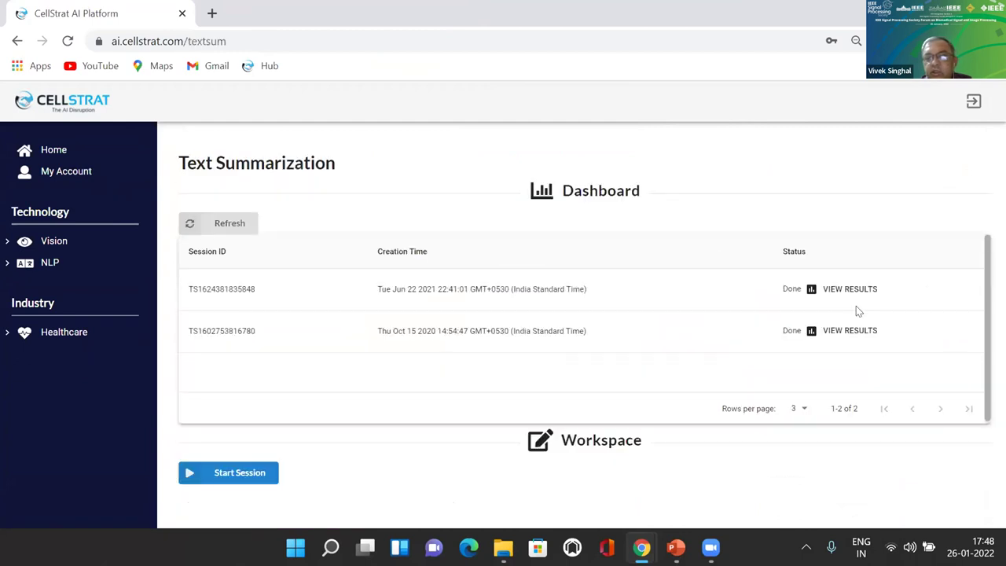
{"action": "left_click", "coordinate": [848, 289]}
{"action": "scroll", "coordinate": [851, 285], "scroll_direction": "down", "scroll_amount": 2}
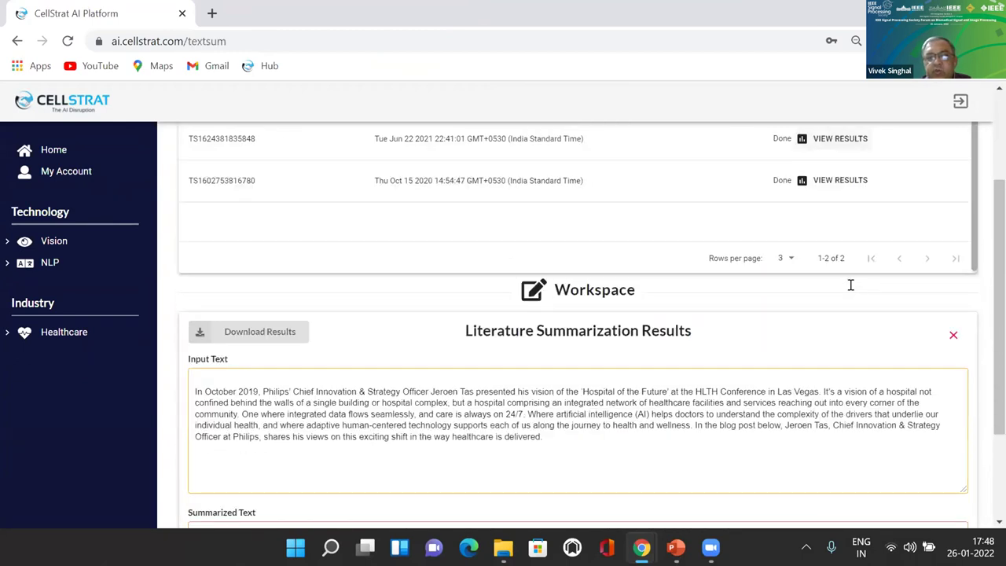
{"action": "scroll", "coordinate": [851, 285], "scroll_direction": "down", "scroll_amount": 2}
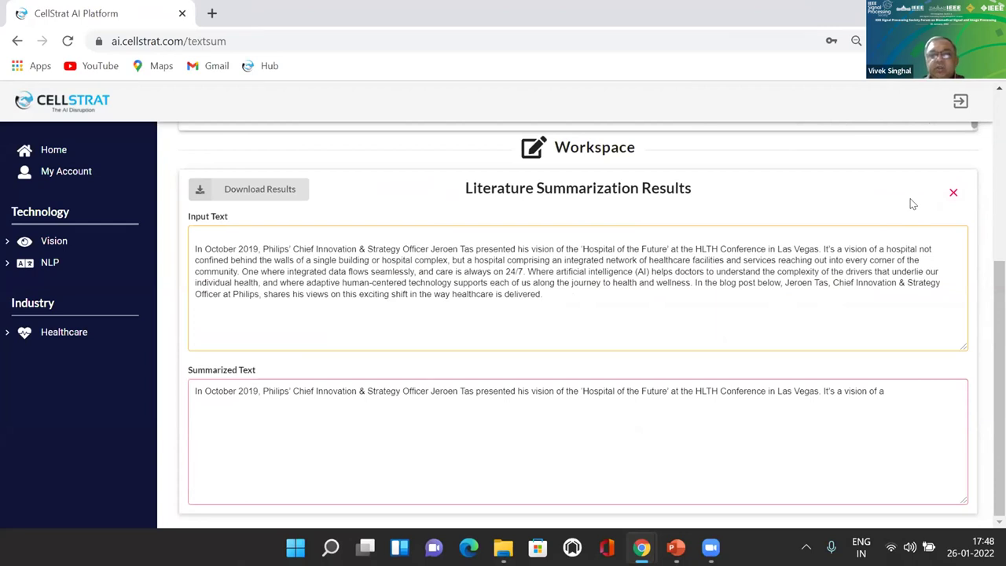
Close the Literature Summarization results and start a new Text Summarization session.
{"action": "left_click", "coordinate": [953, 194]}
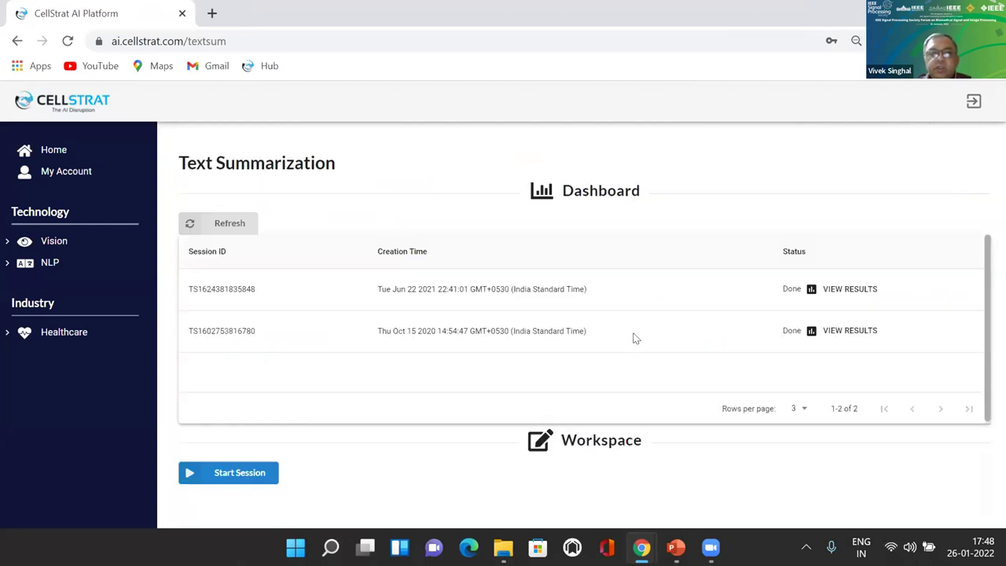
{"action": "left_click", "coordinate": [267, 477]}
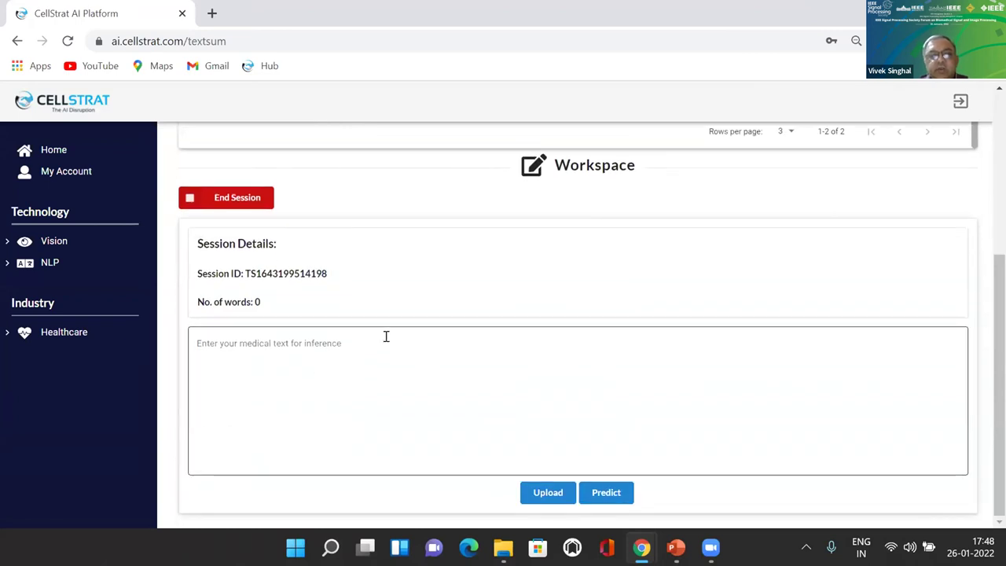
{"action": "scroll", "coordinate": [386, 337], "scroll_direction": "up", "scroll_amount": 2}
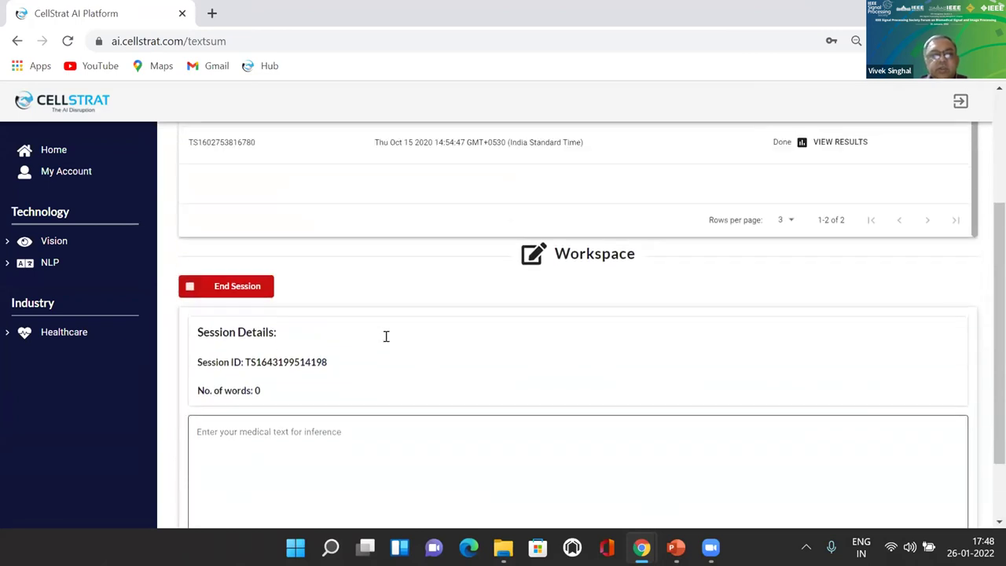
From the home page, open Entity Recognition and examine the tagged disease entities of the session created Oct 22 2020 19:54:42.
{"action": "left_click", "coordinate": [63, 150]}
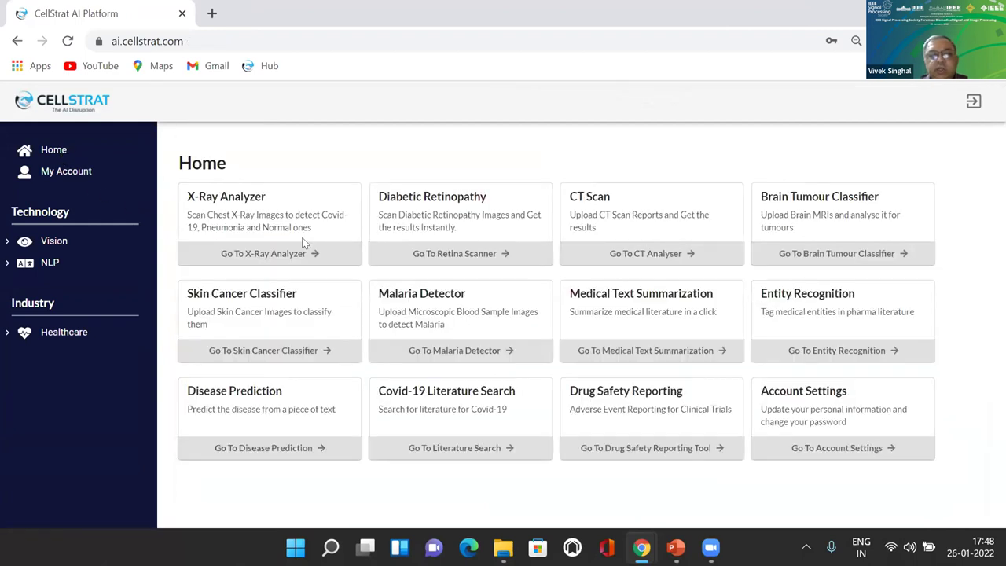
{"action": "left_click", "coordinate": [864, 350]}
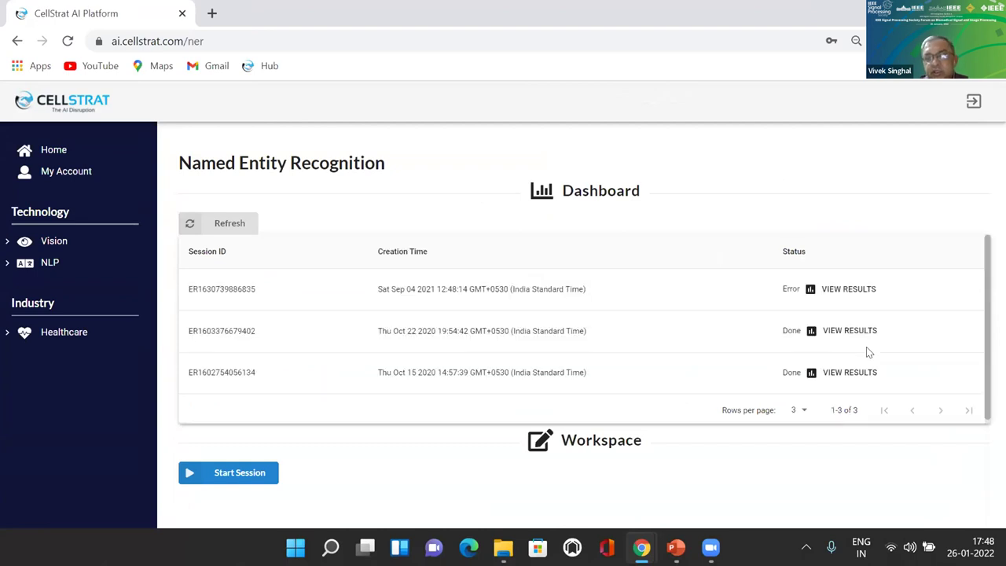
{"action": "left_click", "coordinate": [861, 335]}
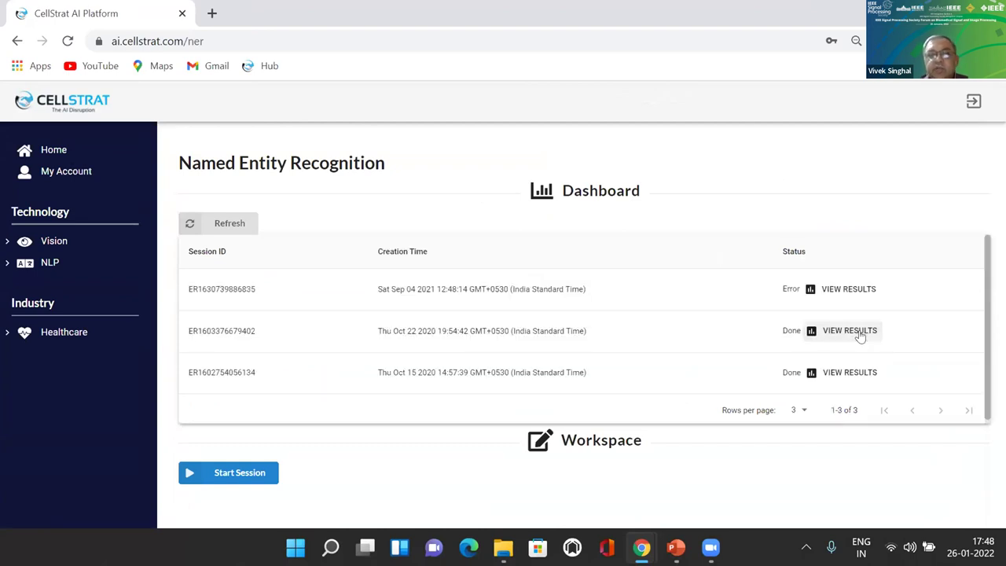
{"action": "scroll", "coordinate": [861, 336], "scroll_direction": "down", "scroll_amount": 3}
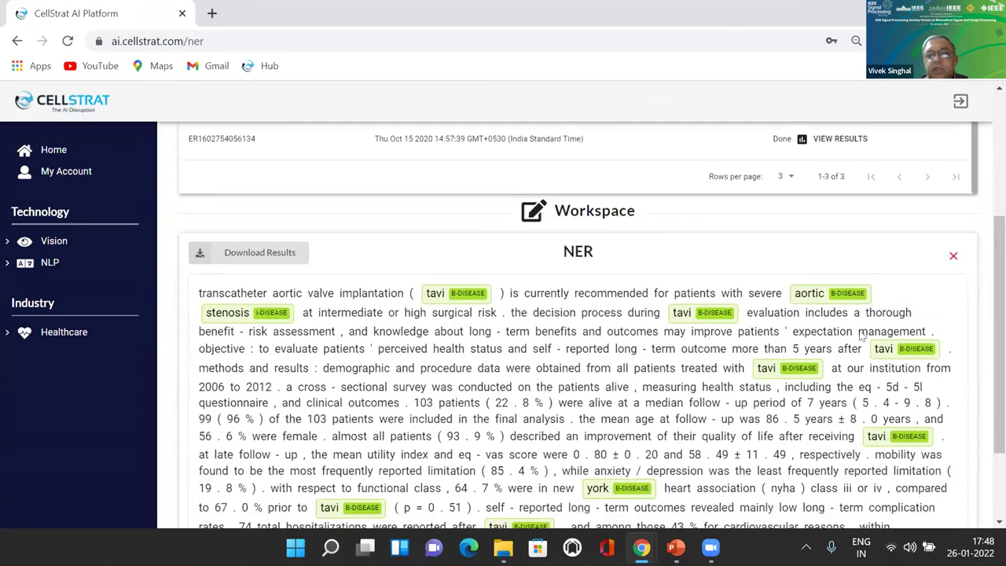
{"action": "scroll", "coordinate": [861, 335], "scroll_direction": "down", "scroll_amount": 1}
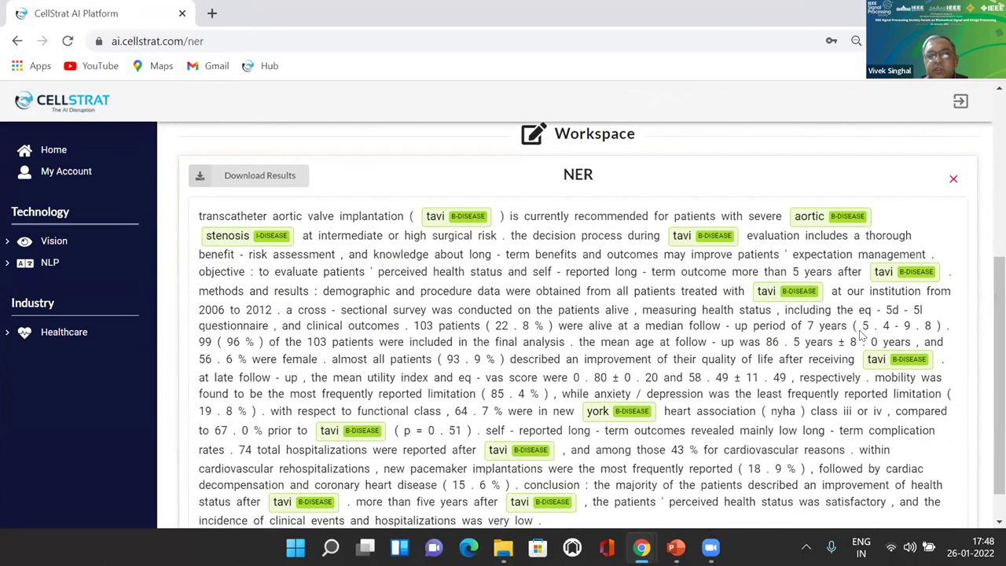
{"action": "scroll", "coordinate": [861, 336], "scroll_direction": "down", "scroll_amount": 1}
{"action": "scroll", "coordinate": [861, 336], "scroll_direction": "up", "scroll_amount": 3}
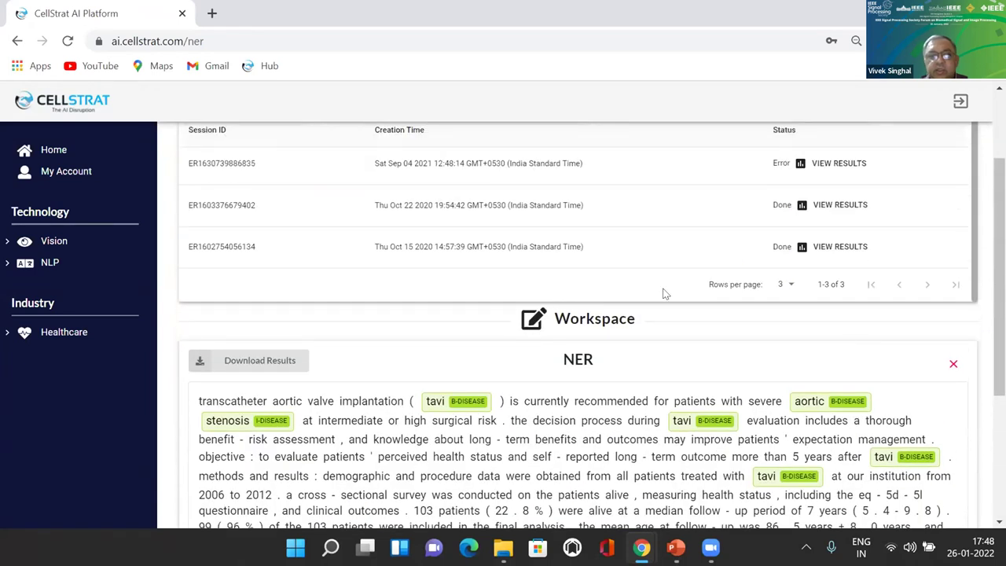
{"action": "scroll", "coordinate": [438, 247], "scroll_direction": "up", "scroll_amount": 2}
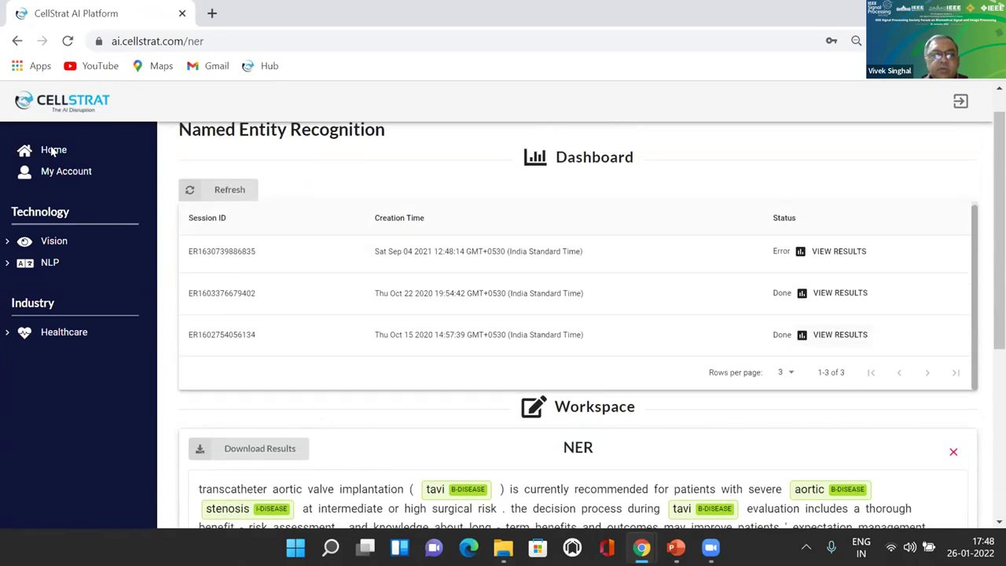
From the home page, open Covid-19 Literature Search and show the results of the session created Jun 25 2021 13:42:20.
{"action": "left_click", "coordinate": [53, 150]}
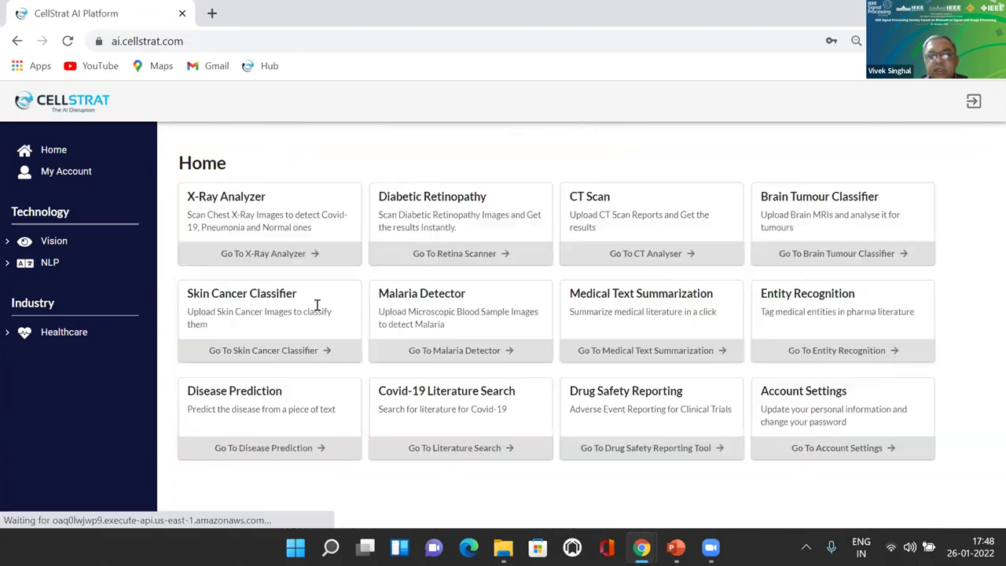
{"action": "left_click", "coordinate": [429, 448]}
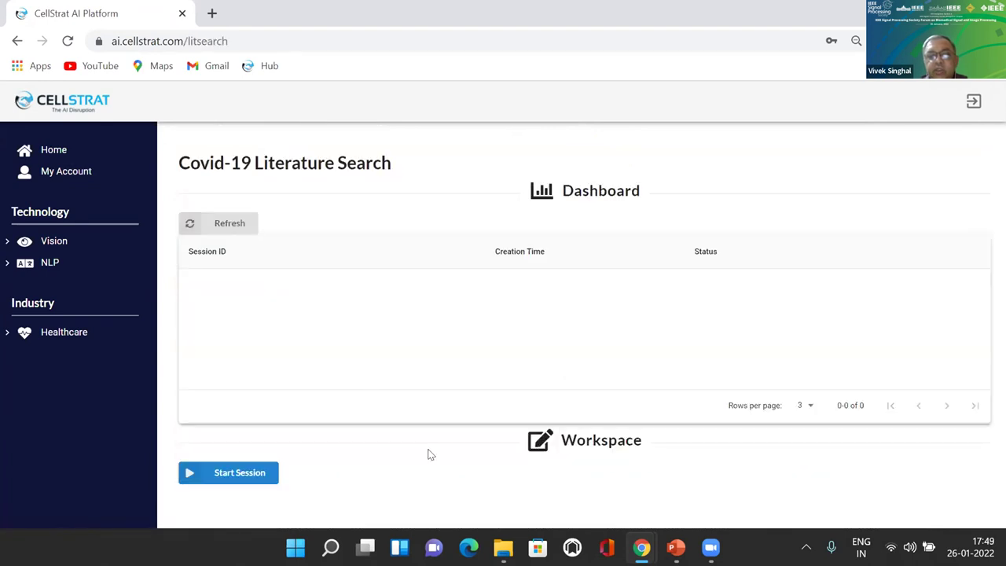
{"action": "left_click", "coordinate": [840, 289]}
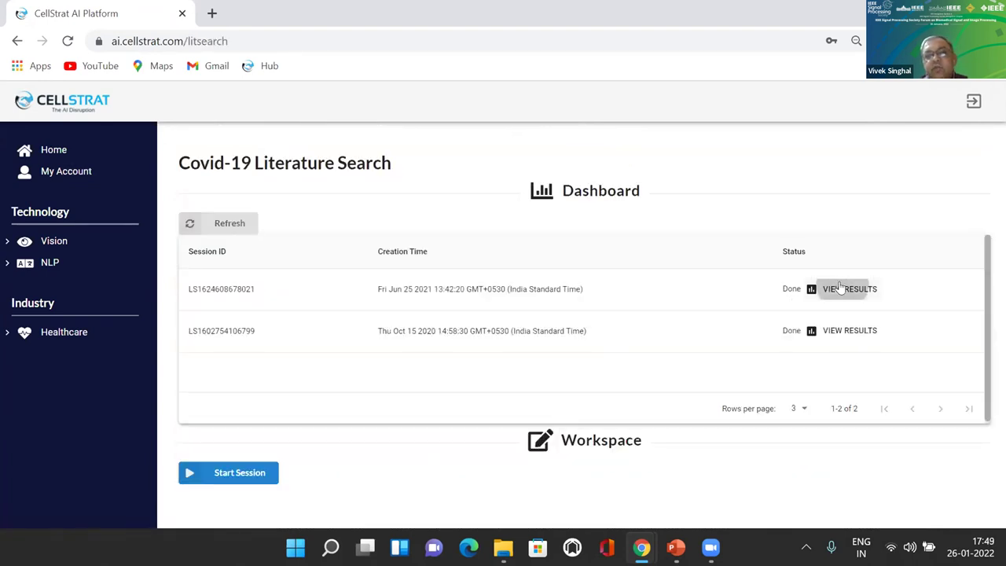
Examine the listed papers in the Literature Search results and expand the abstract and links of Medline entry 54575.
{"action": "scroll", "coordinate": [841, 287], "scroll_direction": "down", "scroll_amount": 1}
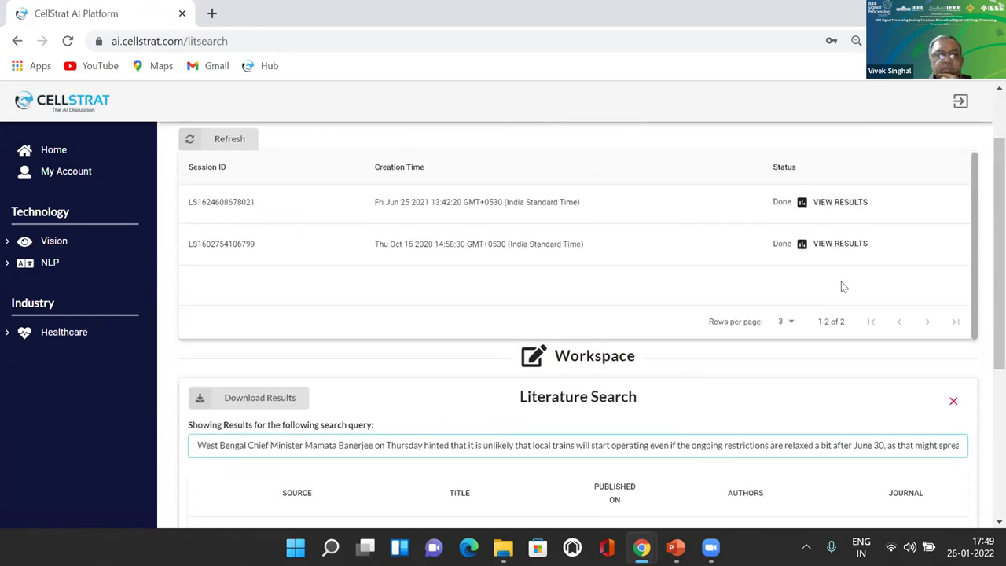
{"action": "scroll", "coordinate": [842, 287], "scroll_direction": "down", "scroll_amount": 2}
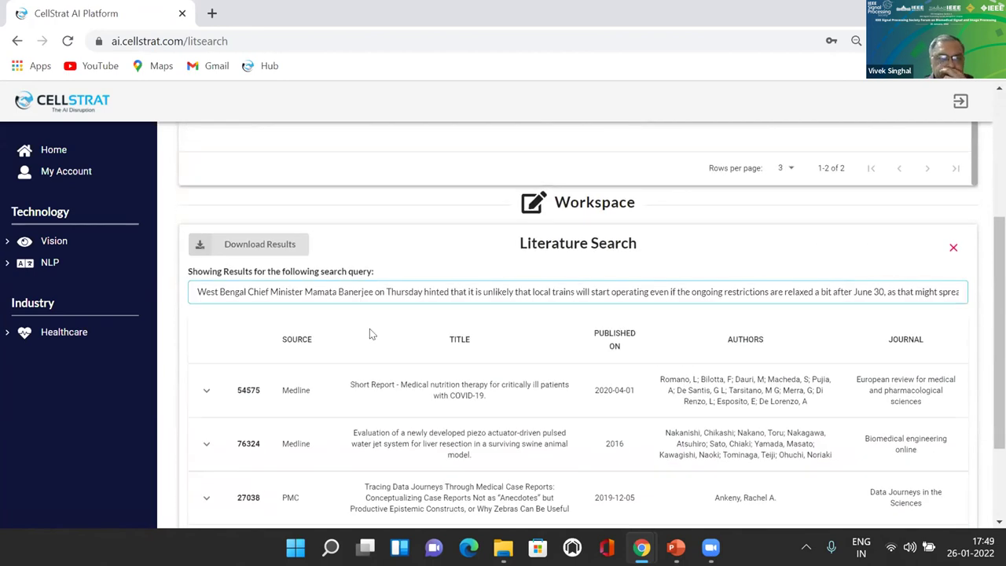
{"action": "scroll", "coordinate": [370, 328], "scroll_direction": "down", "scroll_amount": 1}
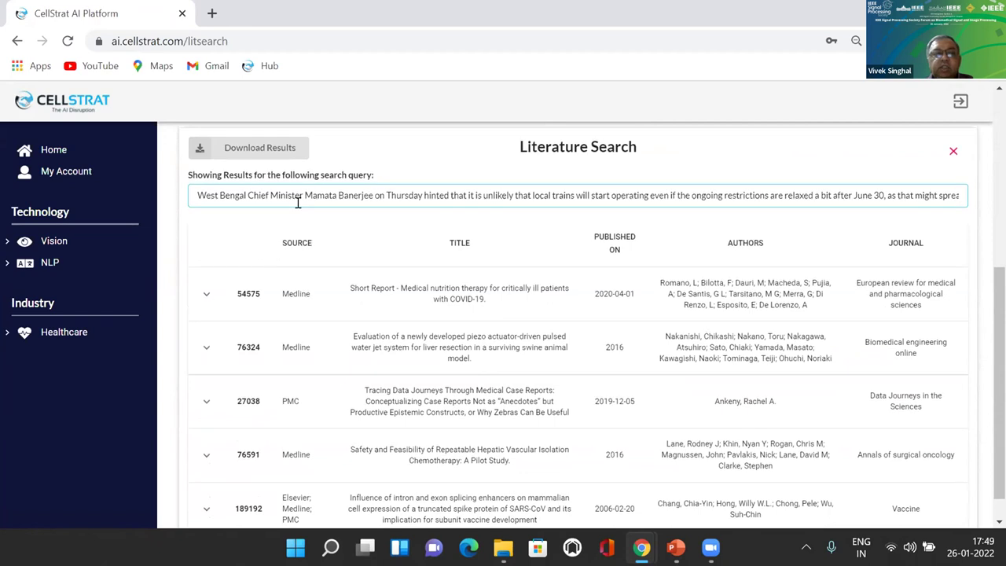
{"action": "left_click", "coordinate": [329, 296]}
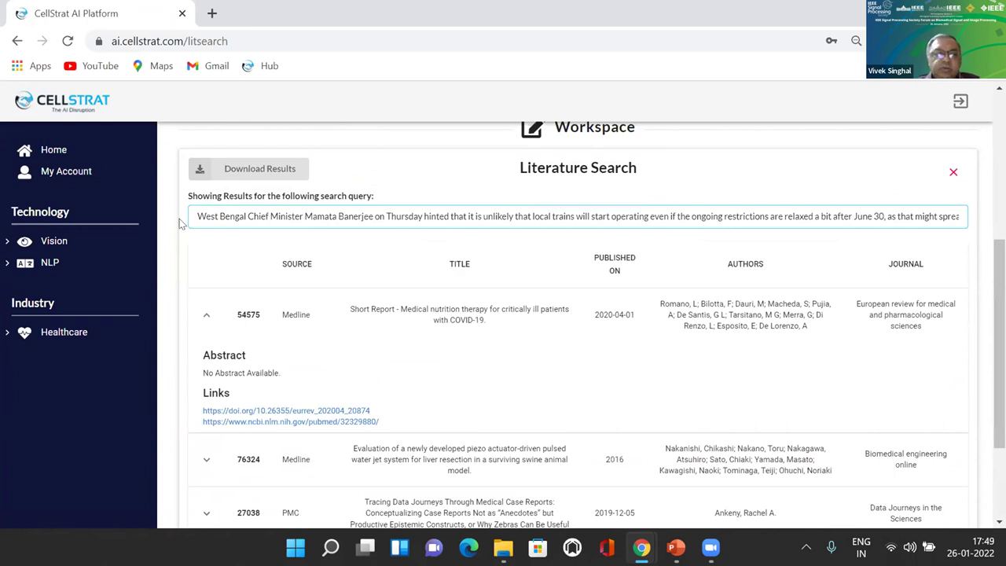
From the home page, open the Drug Safety Reporting tool, look at its dashboard and query form, and return home.
{"action": "left_click", "coordinate": [54, 150]}
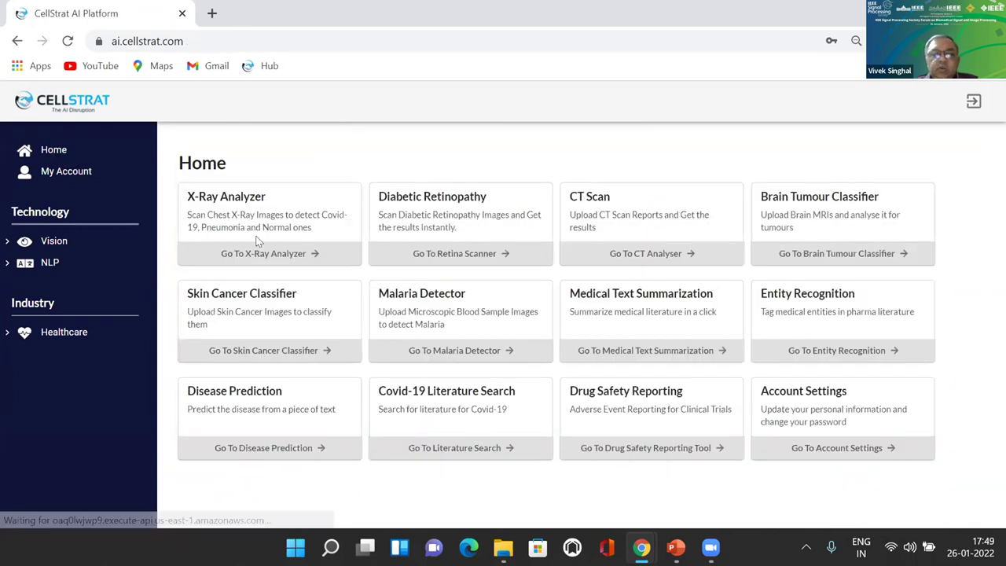
{"action": "left_click", "coordinate": [644, 448]}
{"action": "scroll", "coordinate": [643, 442], "scroll_direction": "down", "scroll_amount": 1}
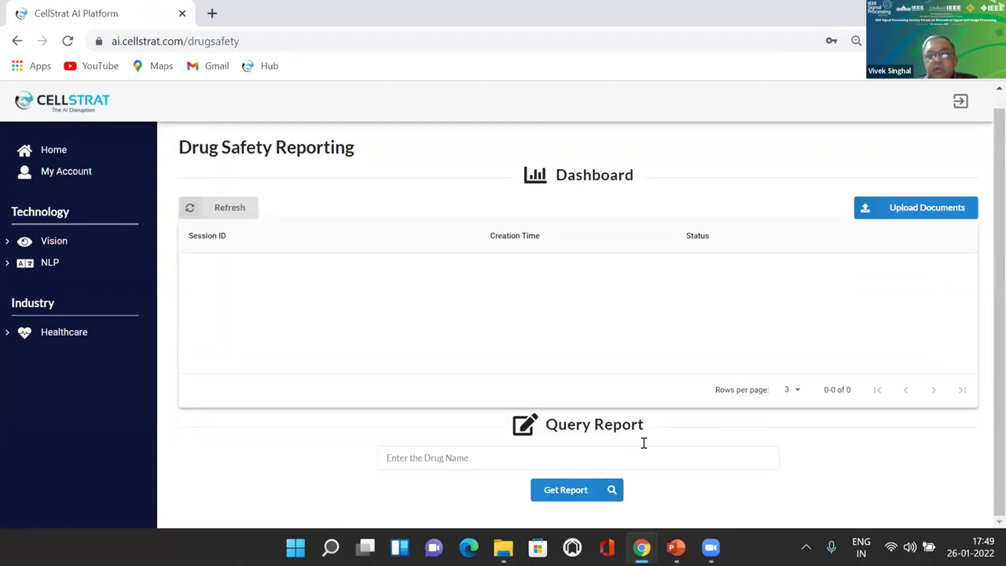
{"action": "left_click", "coordinate": [55, 150]}
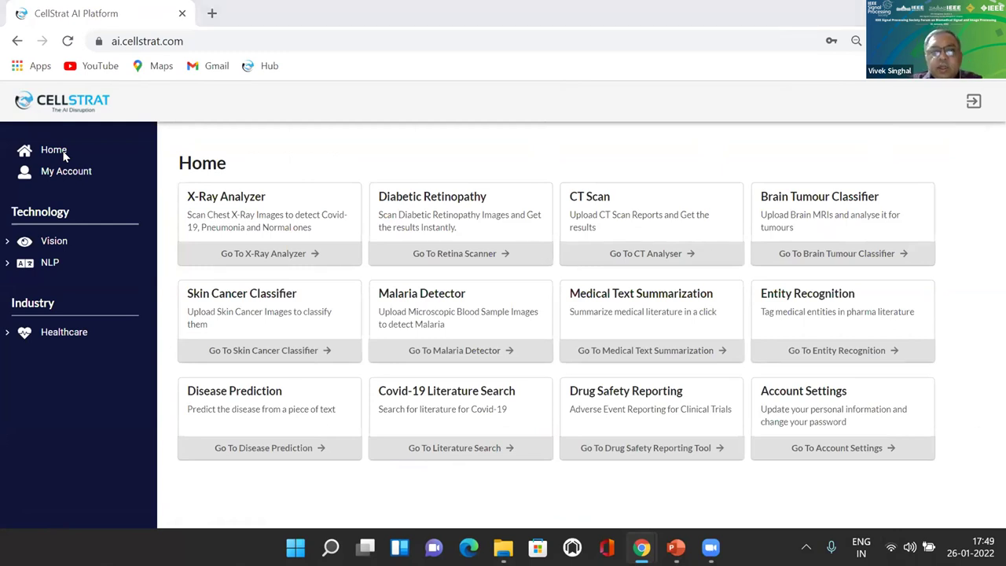
Switch to the Chrome window that holds the CellStrat Hub JupyterLab workspace.
{"action": "key", "text": "alt+Tab"}
{"action": "key", "text": "alt+Tab"}
{"action": "key", "text": "alt+Tab"}
{"action": "key", "text": "alt+Tab"}
{"action": "key", "text": "alt+Tab"}
{"action": "key", "text": "alt+Tab"}
{"action": "key", "text": "alt+Tab"}
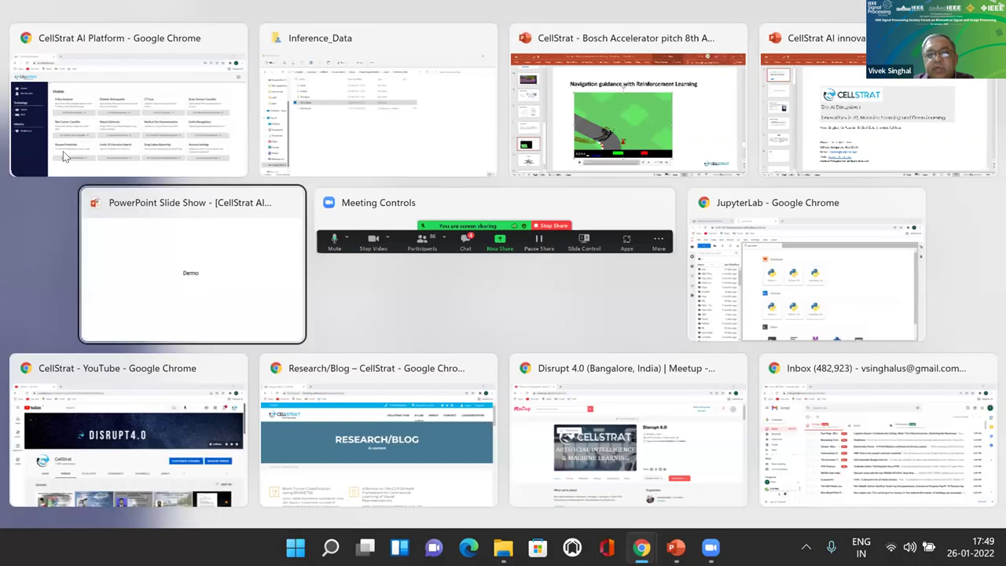
{"action": "key", "text": "alt+shift+Tab"}
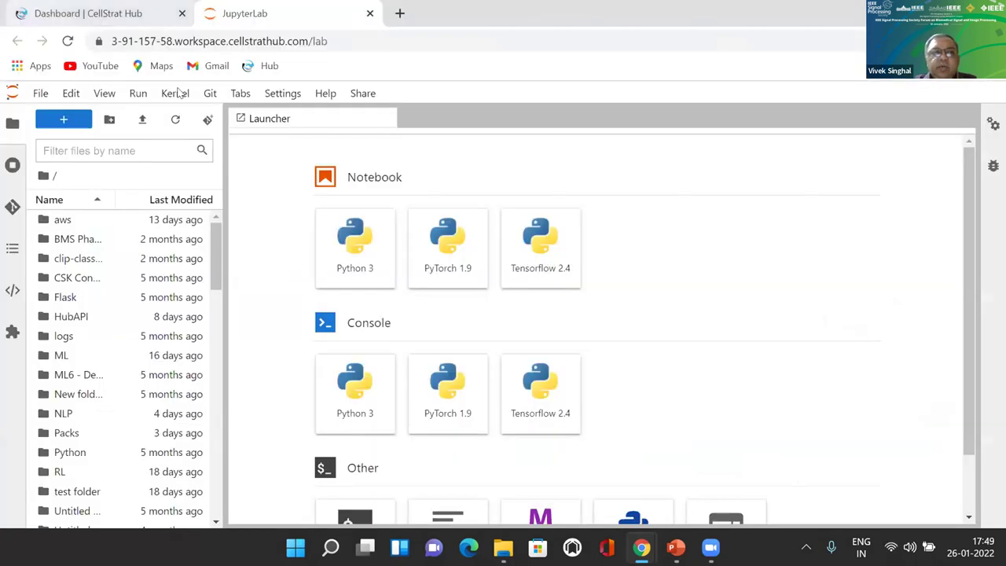
Open cellstrathub.com in place of the Hub dashboard and go through Get Started and the existing-account sign-in to the console.
{"action": "key", "text": "ctrl+shift+Tab"}
{"action": "left_click", "coordinate": [180, 41]}
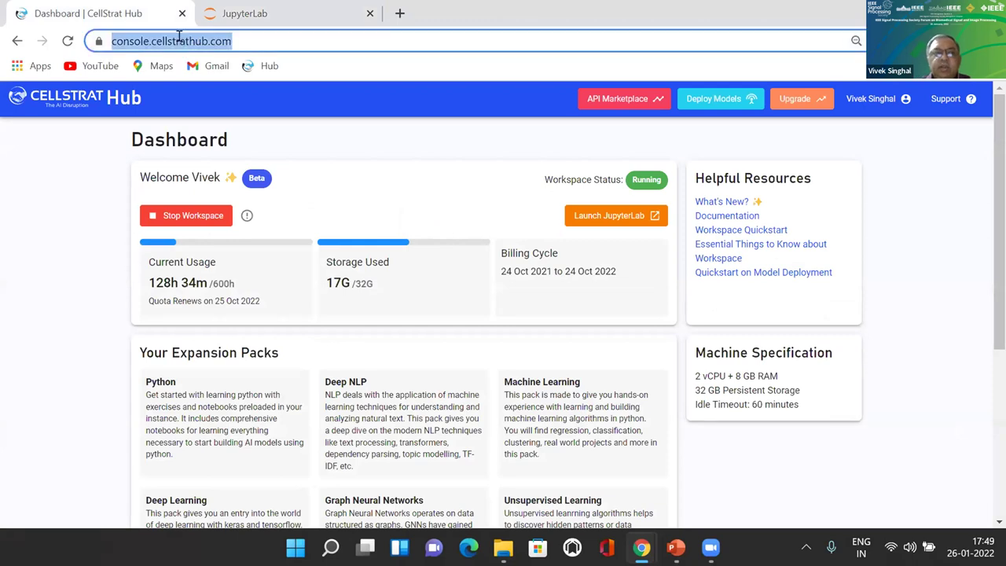
{"action": "type", "text": "cell"}
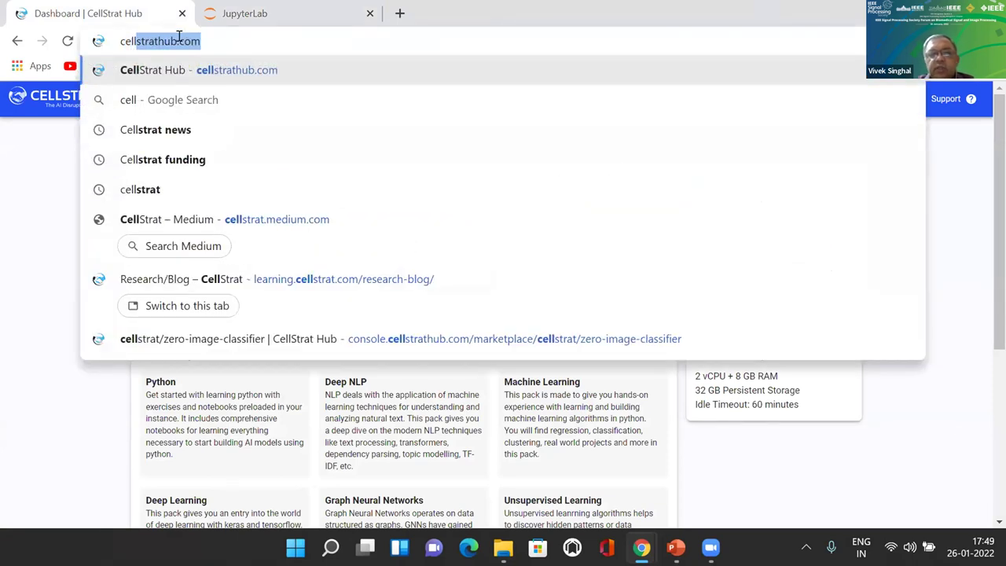
{"action": "key", "text": "Return"}
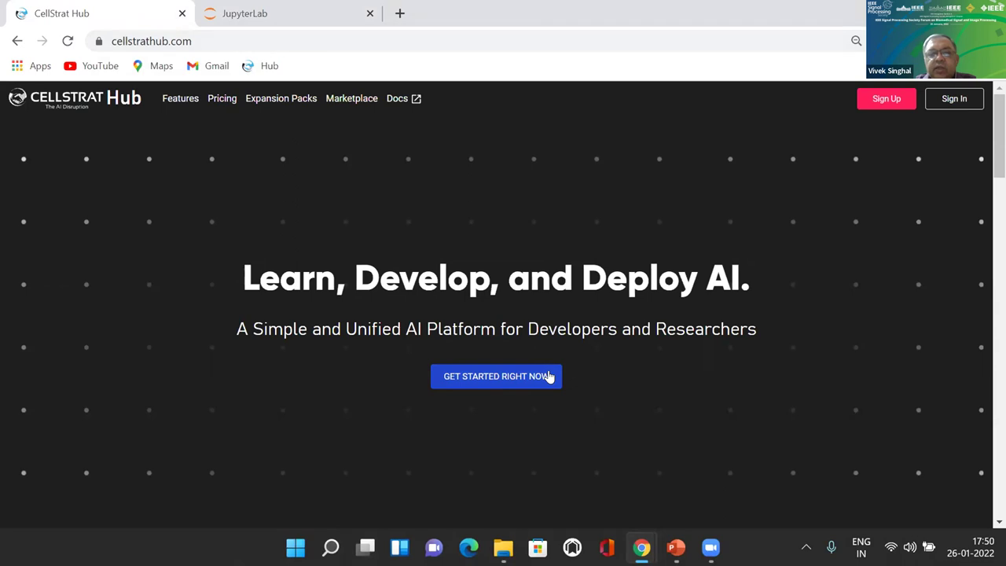
{"action": "left_click", "coordinate": [549, 376]}
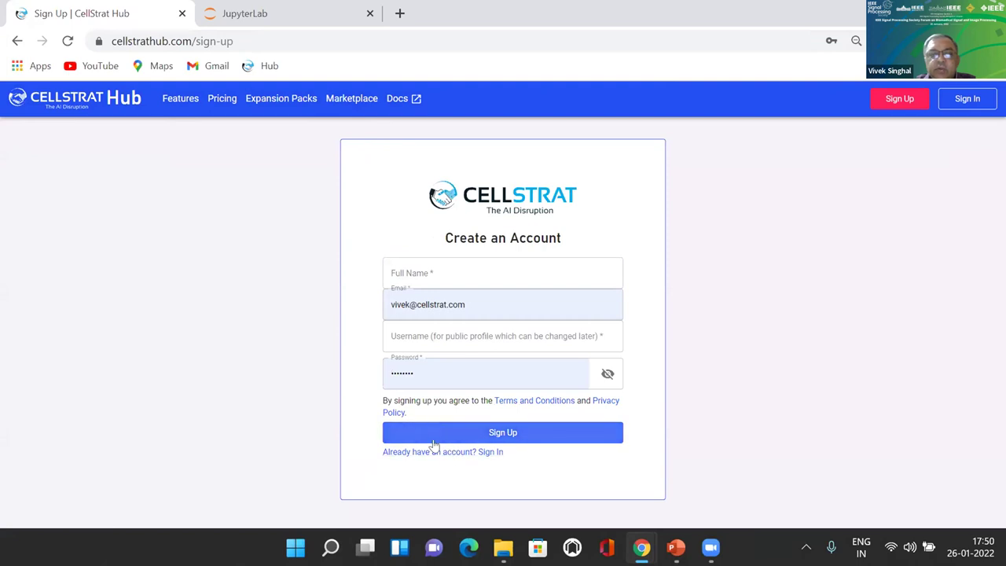
{"action": "left_click", "coordinate": [434, 453]}
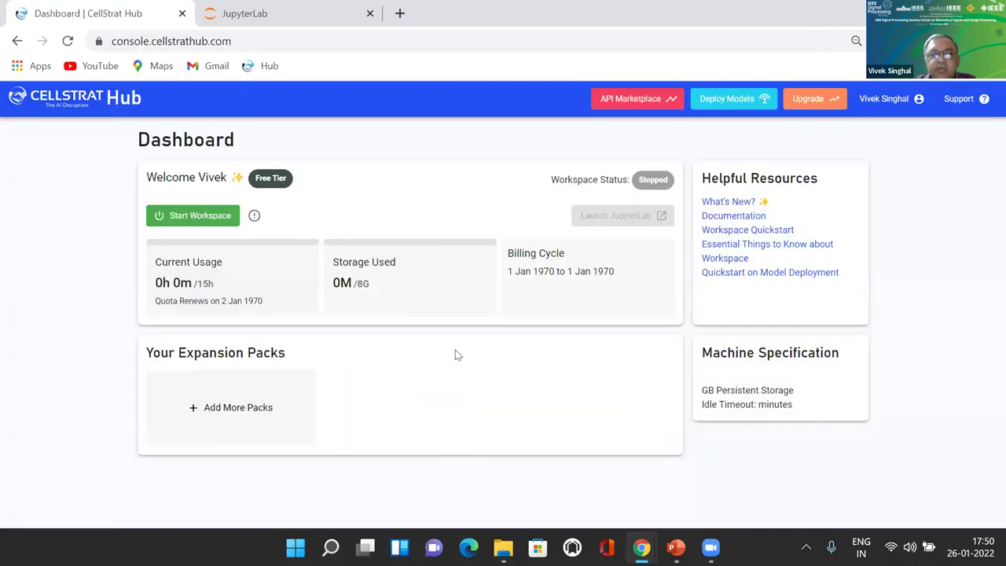
Review the owned expansion packs on the dashboard and open the full Expansion Packs catalogue to add more.
{"action": "scroll", "coordinate": [455, 353], "scroll_direction": "down", "scroll_amount": 2}
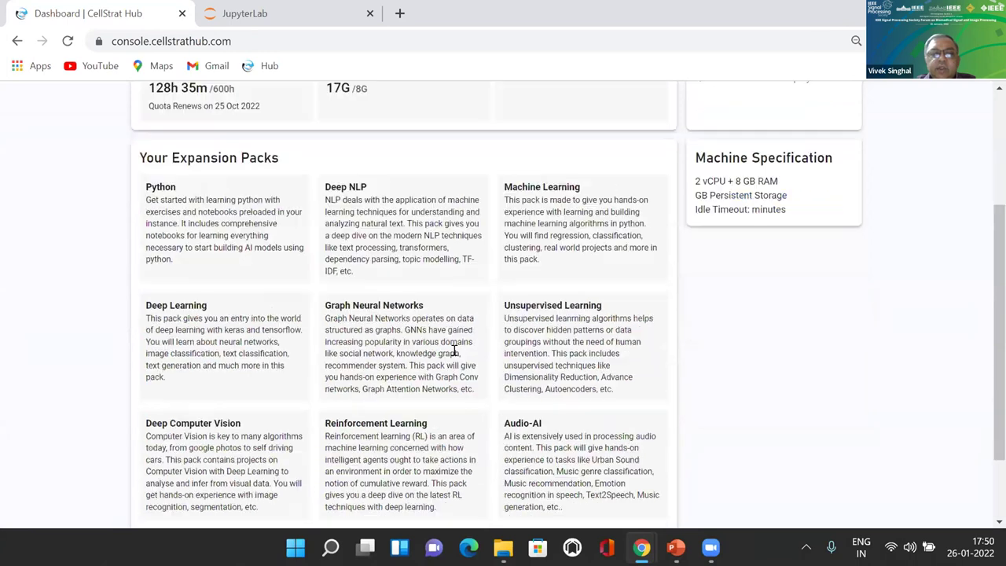
{"action": "scroll", "coordinate": [279, 443], "scroll_direction": "down", "scroll_amount": 2}
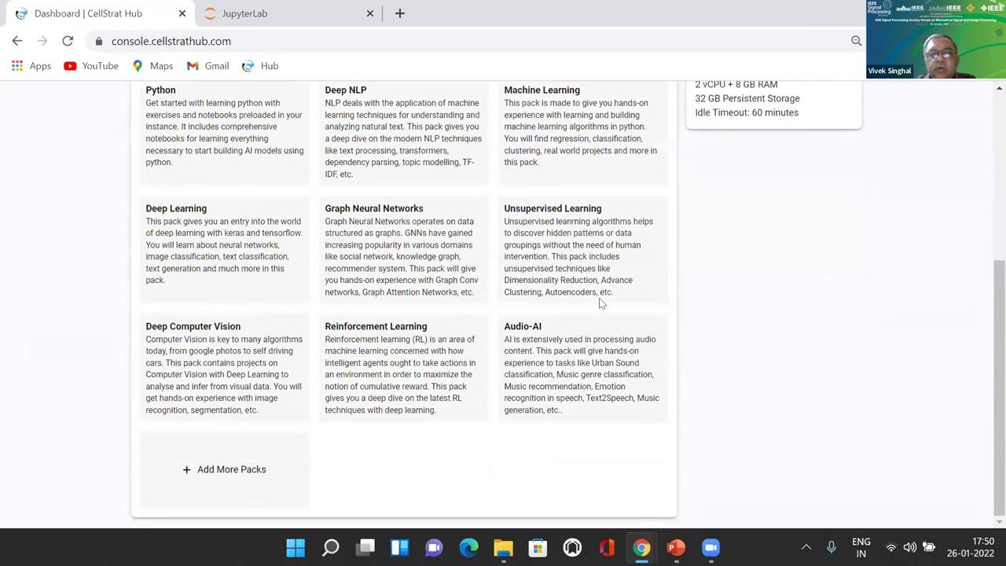
{"action": "left_click", "coordinate": [602, 302]}
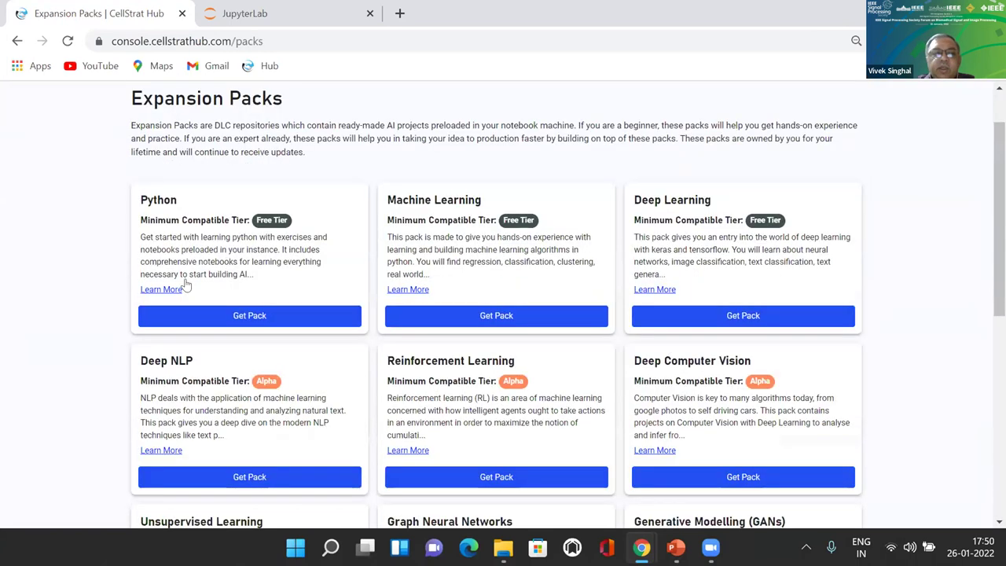
View the tables of contents of the Python and Deep Learning expansion packs and close each one.
{"action": "left_click", "coordinate": [170, 282]}
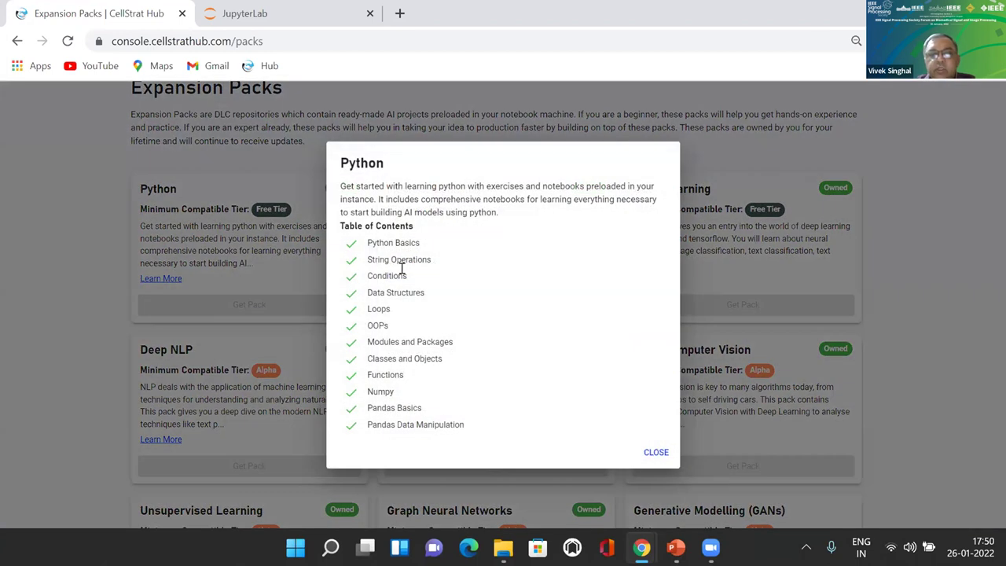
{"action": "key", "text": "Escape"}
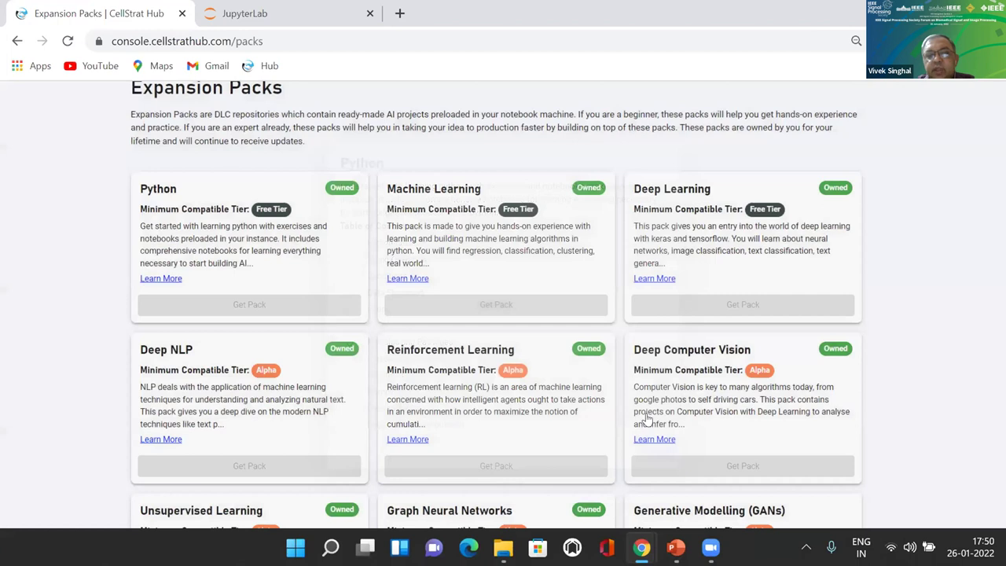
{"action": "left_click", "coordinate": [654, 278]}
{"action": "key", "text": "Escape"}
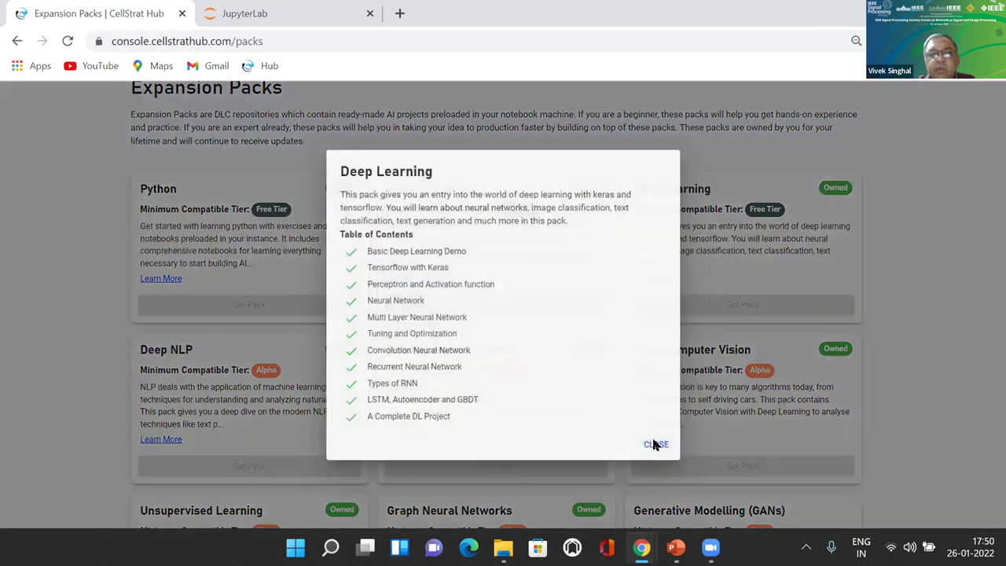
{"action": "key", "text": "Tab"}
{"action": "key", "text": "Return"}
View the Audio-AI pack's table of contents and look over the other expansion packs in the catalogue.
{"action": "scroll", "coordinate": [602, 398], "scroll_direction": "down", "scroll_amount": 6}
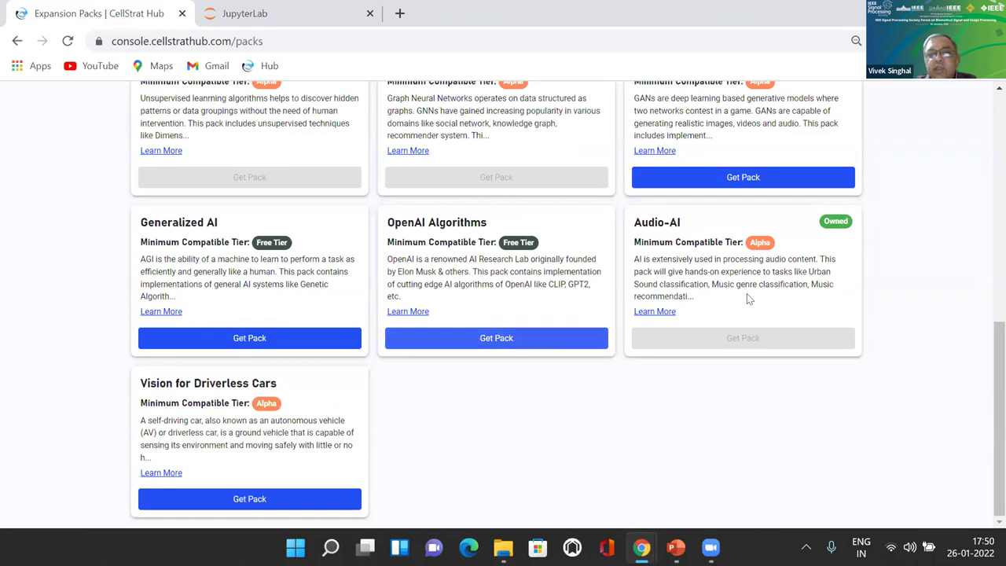
{"action": "left_click", "coordinate": [655, 312]}
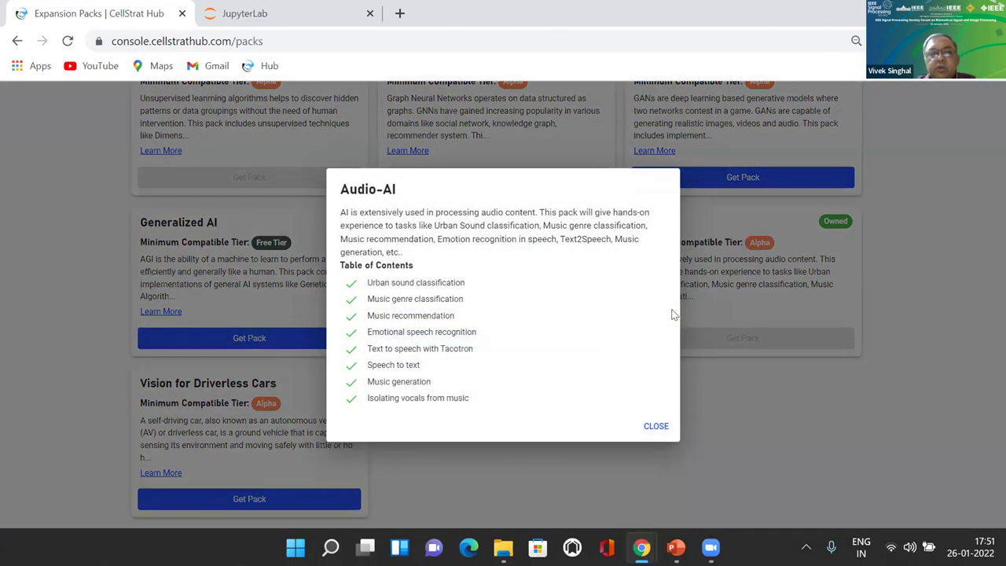
{"action": "left_click", "coordinate": [657, 425]}
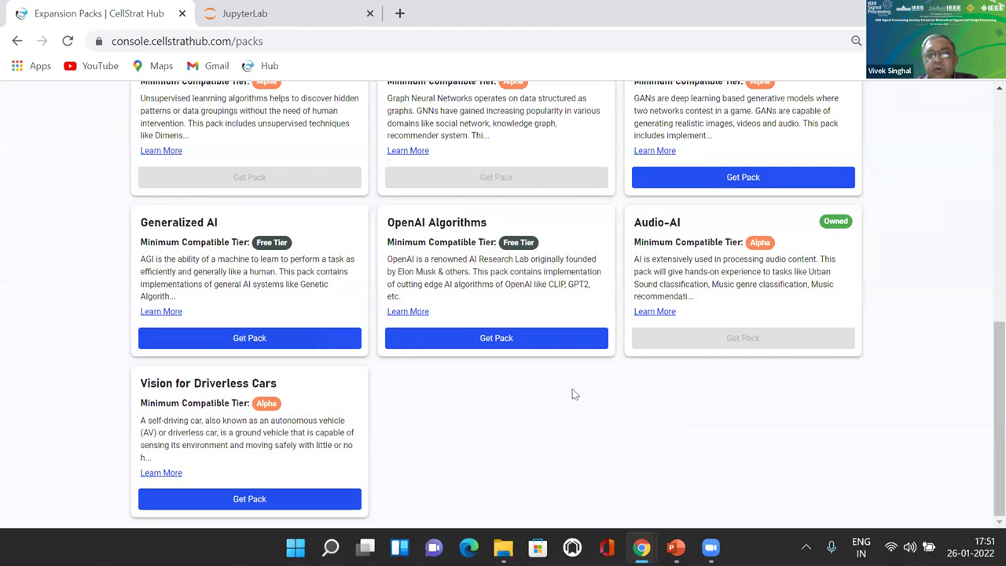
{"action": "scroll", "coordinate": [573, 393], "scroll_direction": "up", "scroll_amount": 4}
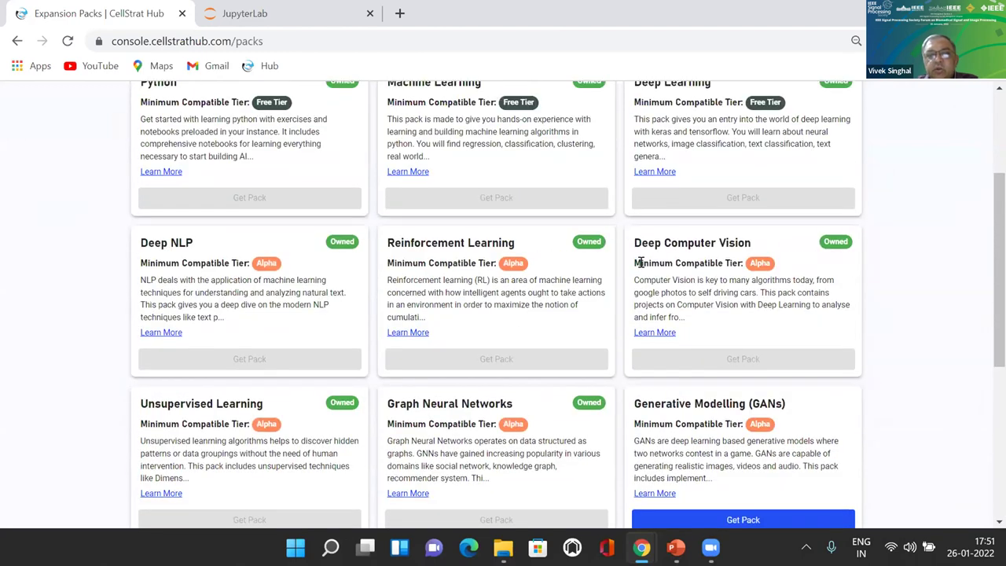
{"action": "scroll", "coordinate": [666, 276], "scroll_direction": "down", "scroll_amount": 1}
{"action": "scroll", "coordinate": [666, 276], "scroll_direction": "down", "scroll_amount": 1}
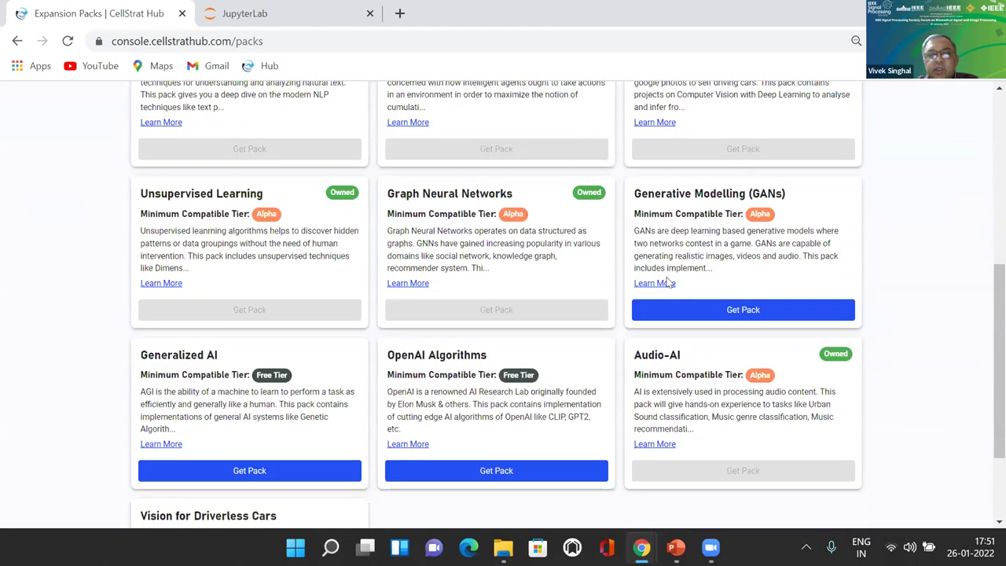
{"action": "scroll", "coordinate": [666, 280], "scroll_direction": "down", "scroll_amount": 2}
{"action": "scroll", "coordinate": [175, 139], "scroll_direction": "up", "scroll_amount": 4}
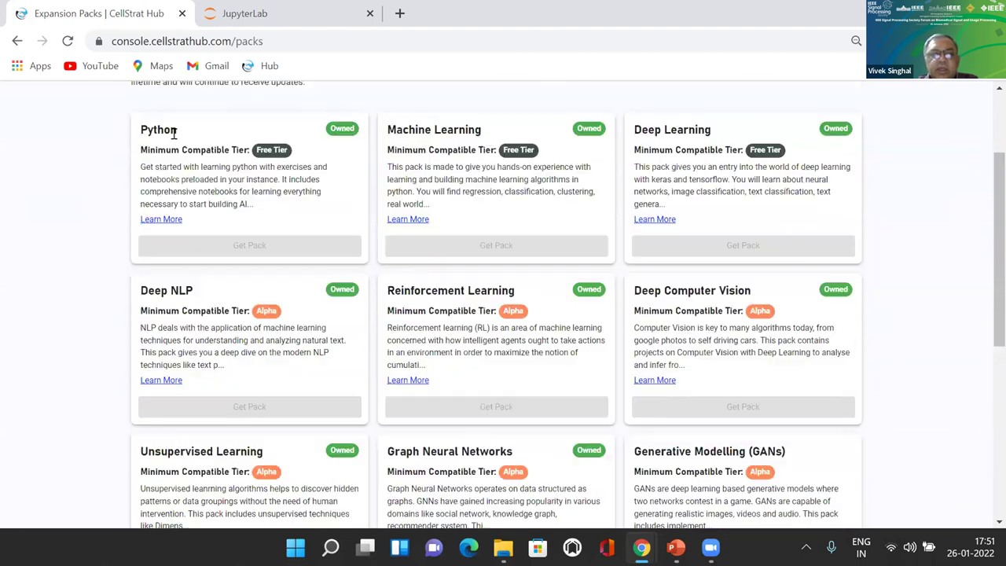
{"action": "scroll", "coordinate": [314, 235], "scroll_direction": "up", "scroll_amount": 2}
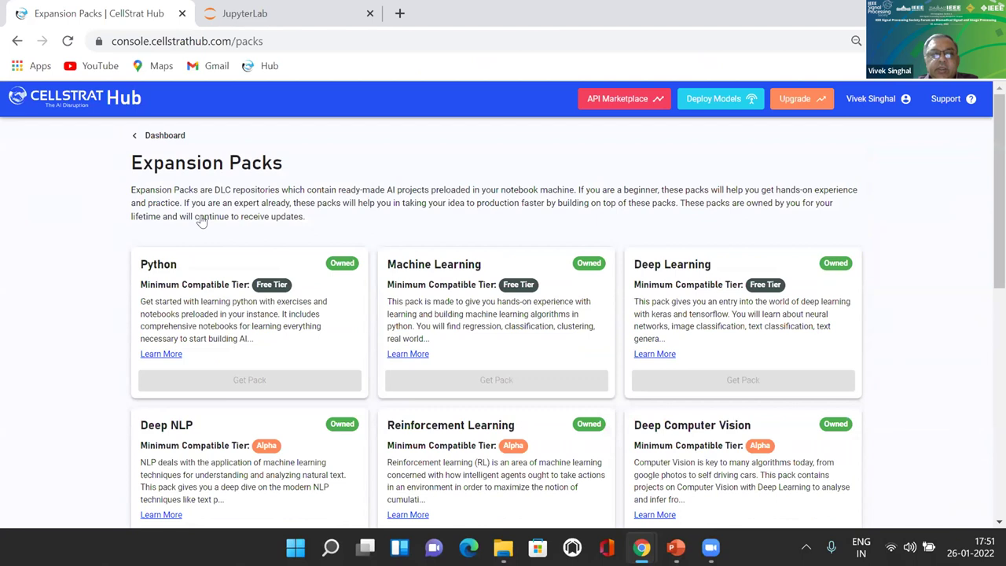
Launch JupyterLab from the Hub dashboard and list the hub folder's files in a terminal with ls -lrt.
{"action": "key", "text": "alt+Left"}
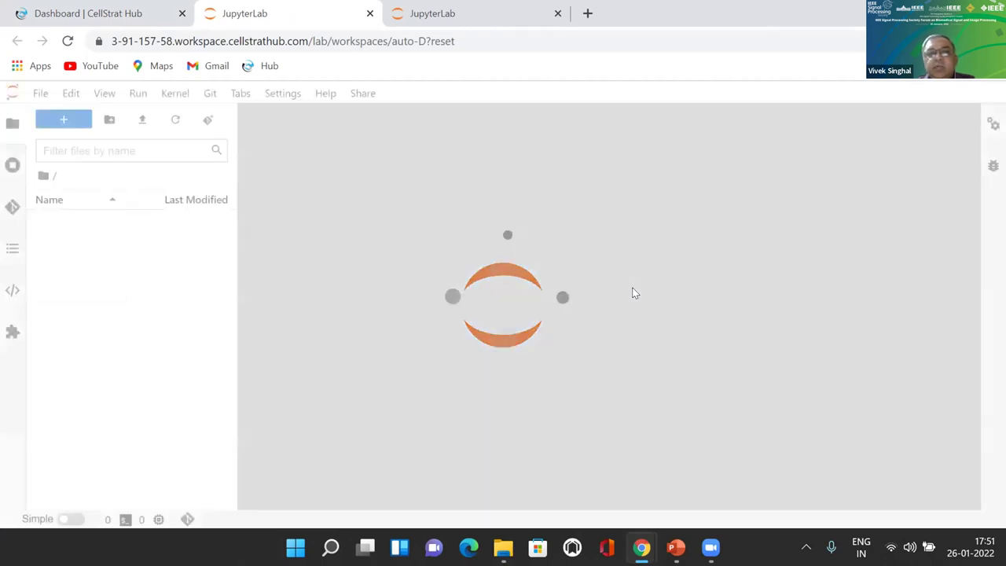
{"action": "scroll", "coordinate": [633, 288], "scroll_direction": "down", "scroll_amount": 1}
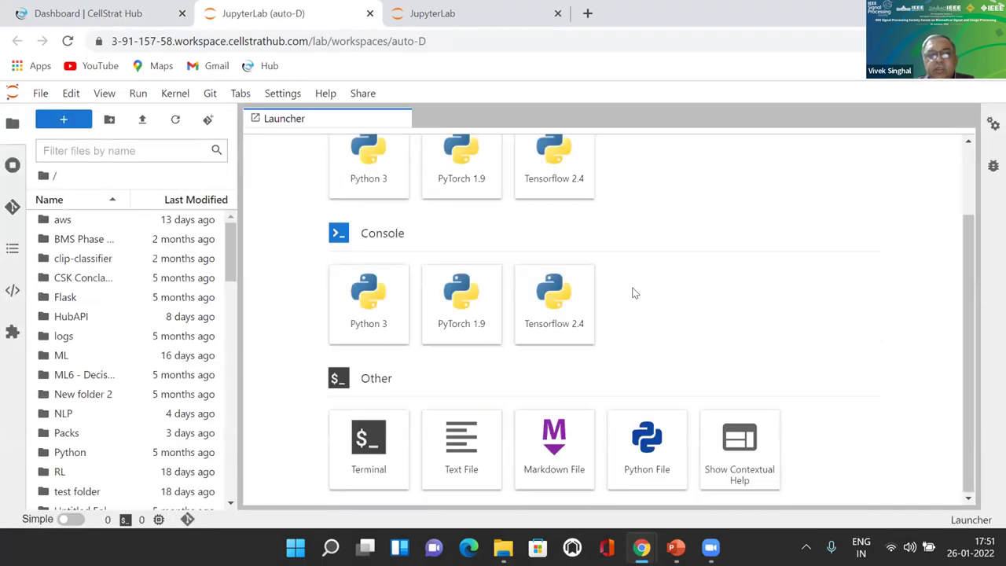
{"action": "left_click", "coordinate": [345, 439]}
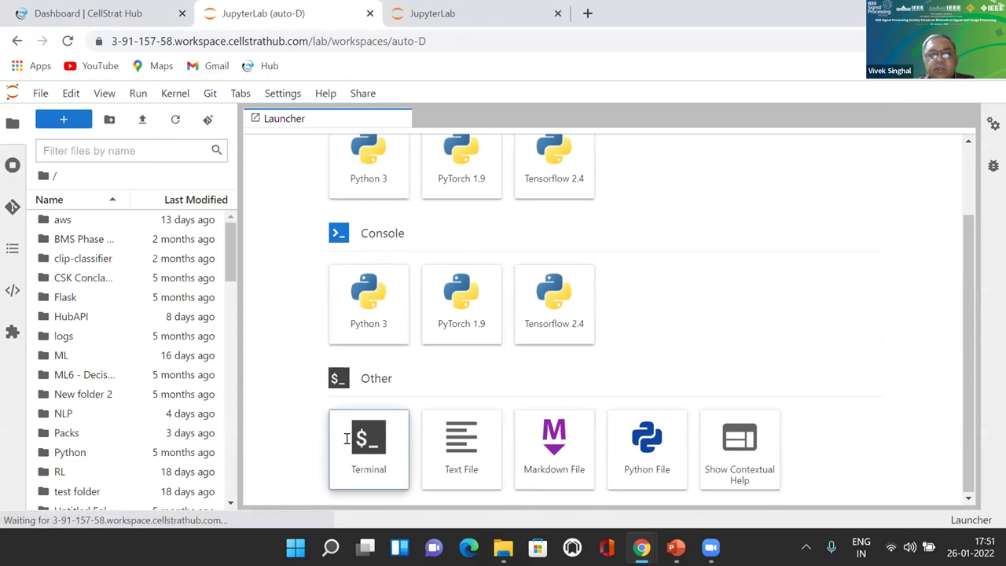
{"action": "type", "text": "ls l"}
{"action": "key", "text": "BackSpace"}
{"action": "type", "text": "-lrt"}
{"action": "key", "text": "Return"}
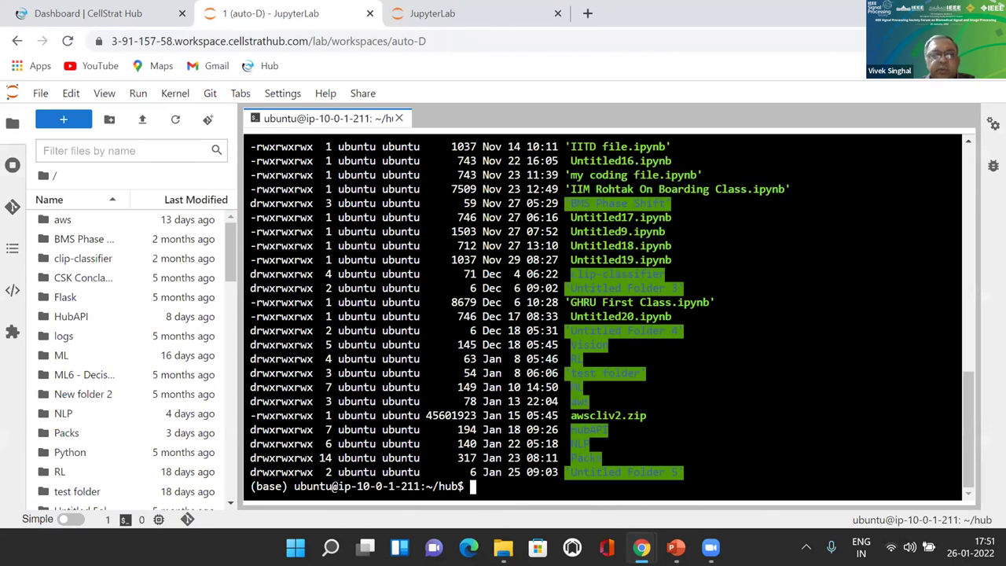
Open Linear and Polynomial Regression.ipynb from Packs/machine-learning/ML4 - Trend Analysis with Regression and look through its code cells and outputs.
{"action": "double_click", "coordinate": [96, 432]}
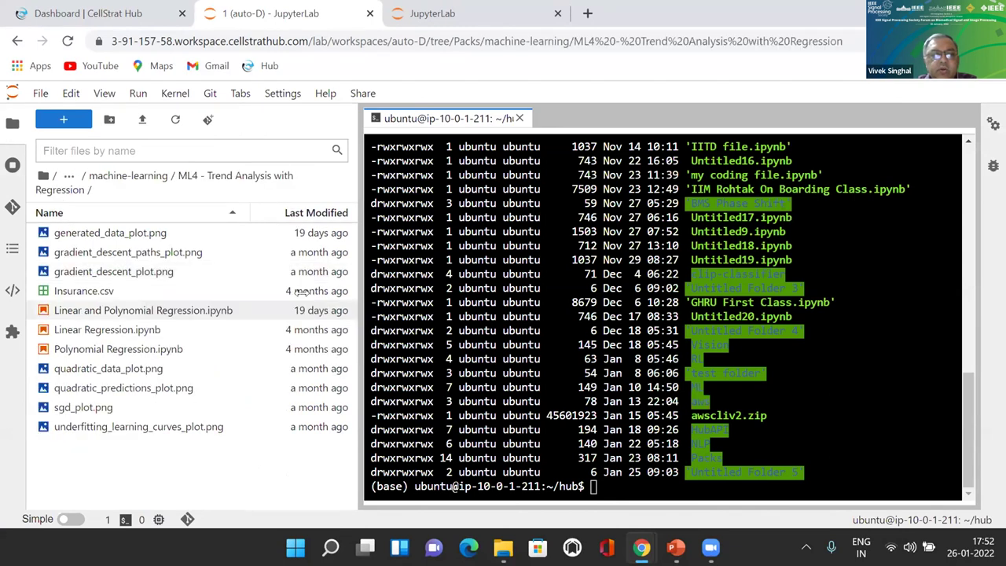
{"action": "double_click", "coordinate": [338, 309]}
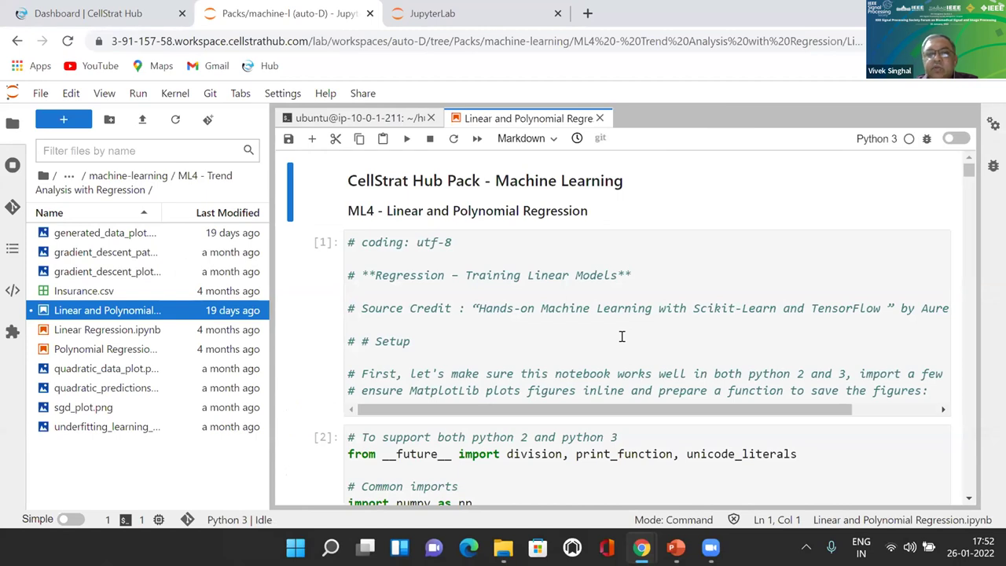
{"action": "scroll", "coordinate": [621, 336], "scroll_direction": "down", "scroll_amount": 3}
{"action": "scroll", "coordinate": [621, 337], "scroll_direction": "down", "scroll_amount": 8}
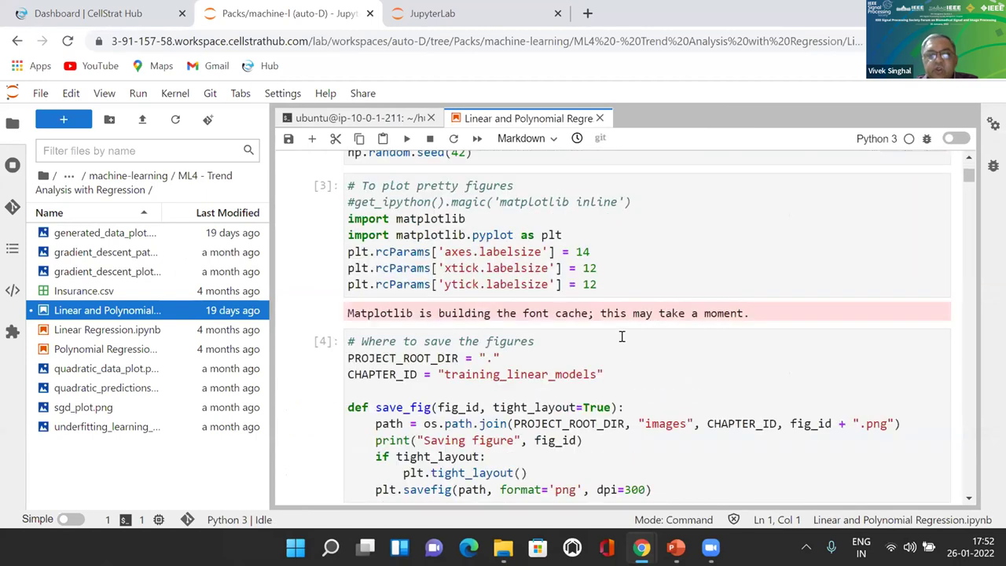
{"action": "scroll", "coordinate": [622, 338], "scroll_direction": "down", "scroll_amount": 15}
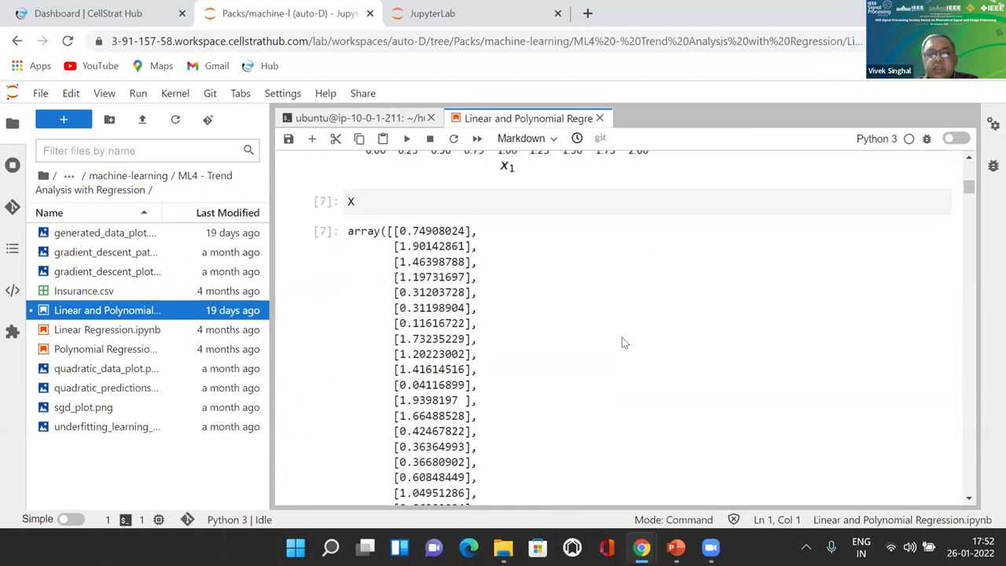
Look through the array outputs and the gradient descent code and plots in the Linear and Polynomial Regression notebook.
{"action": "scroll", "coordinate": [622, 343], "scroll_direction": "down", "scroll_amount": 20}
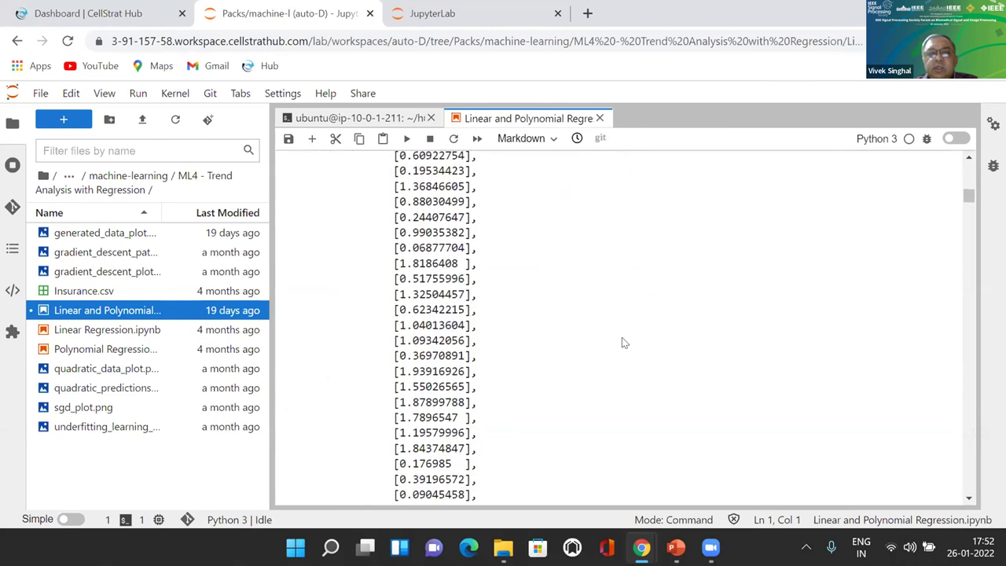
{"action": "scroll", "coordinate": [622, 343], "scroll_direction": "down", "scroll_amount": 20}
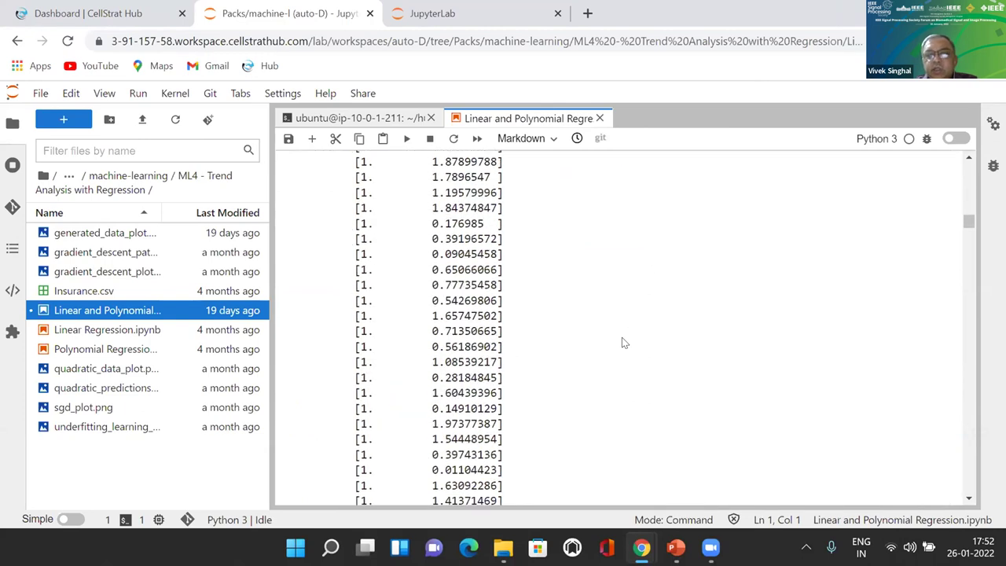
{"action": "scroll", "coordinate": [622, 343], "scroll_direction": "down", "scroll_amount": 20}
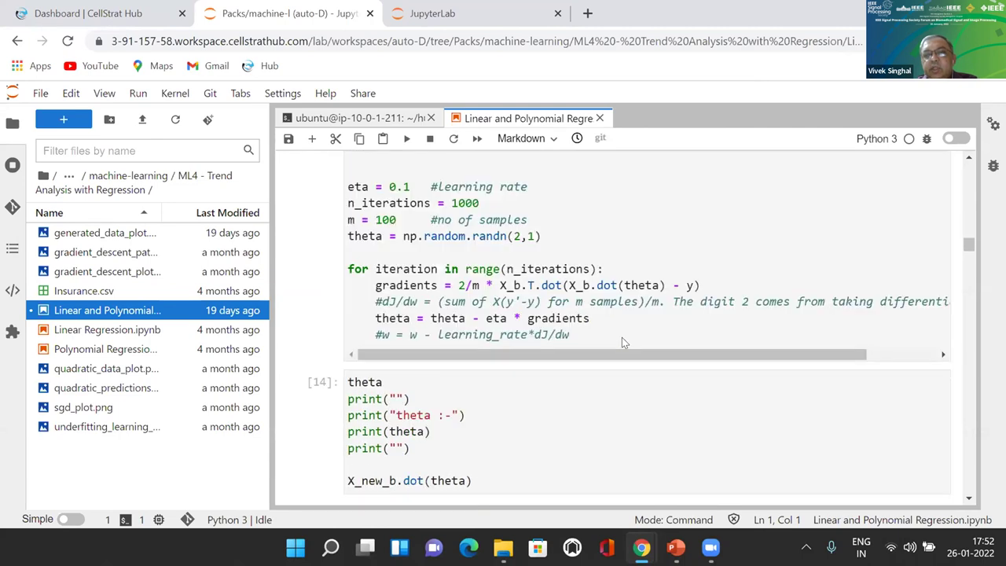
{"action": "scroll", "coordinate": [622, 336], "scroll_direction": "down", "scroll_amount": 1}
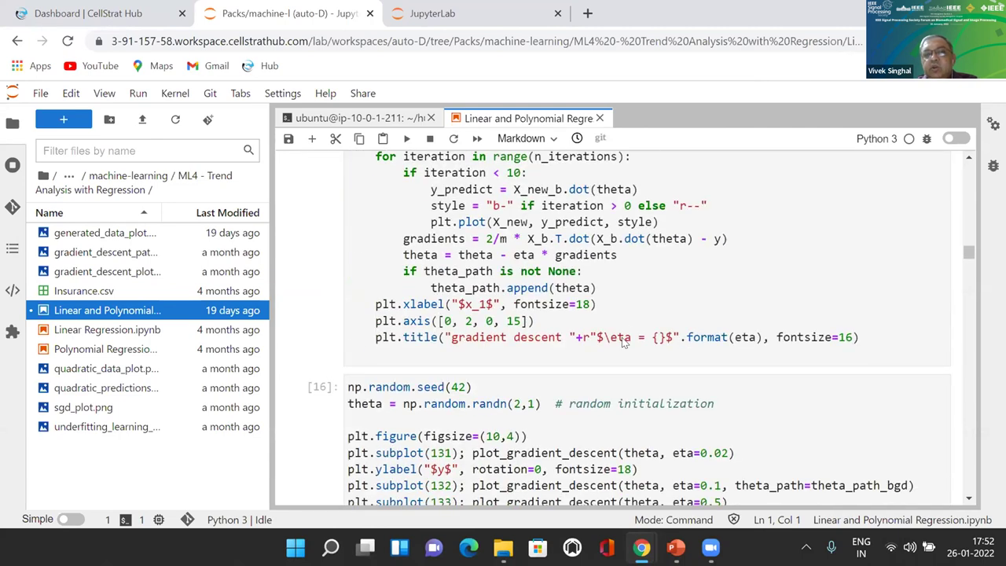
{"action": "scroll", "coordinate": [623, 341], "scroll_direction": "down", "scroll_amount": 3}
{"action": "scroll", "coordinate": [869, 202], "scroll_direction": "down", "scroll_amount": 3}
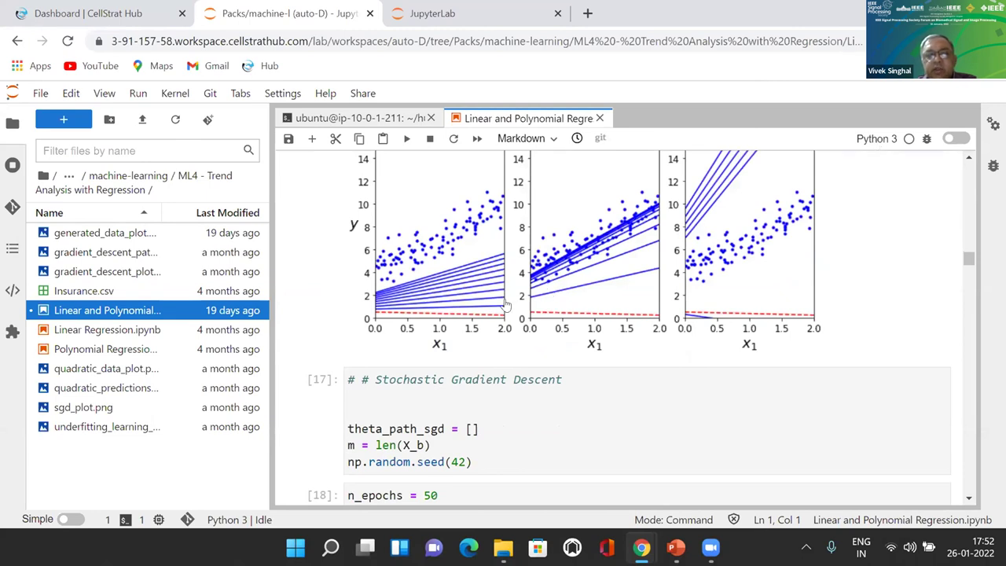
Confirm Python 3 as the notebook's kernel and look over the Stochastic Gradient Descent section.
{"action": "key", "text": "alt+Down"}
{"action": "key", "text": "Return"}
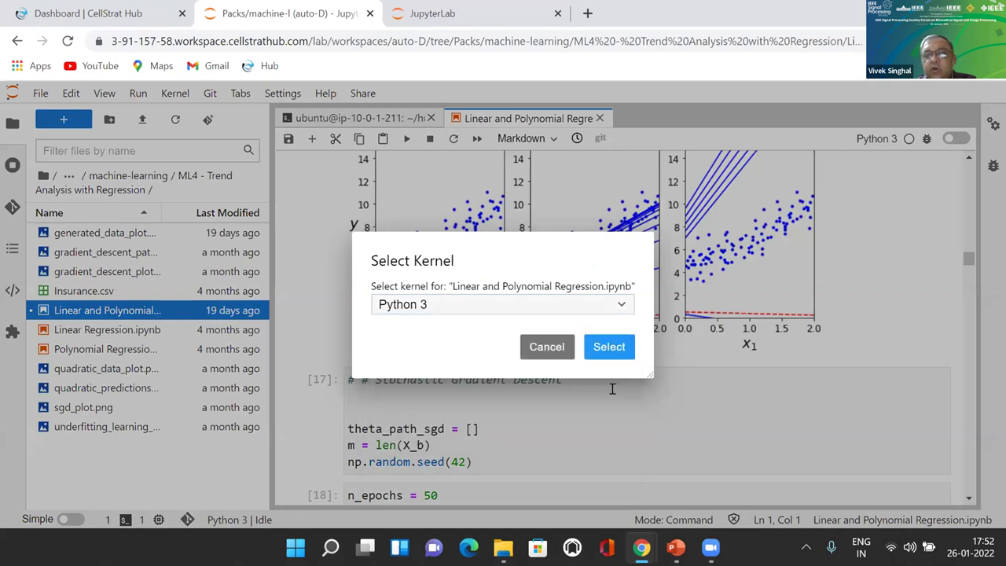
{"action": "key", "text": "Return"}
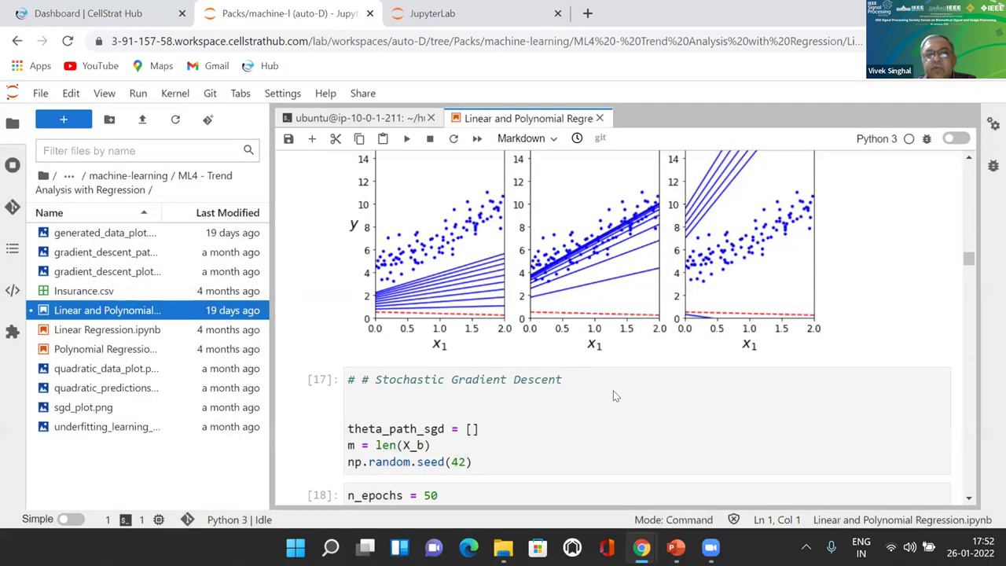
{"action": "scroll", "coordinate": [613, 393], "scroll_direction": "down", "scroll_amount": 10}
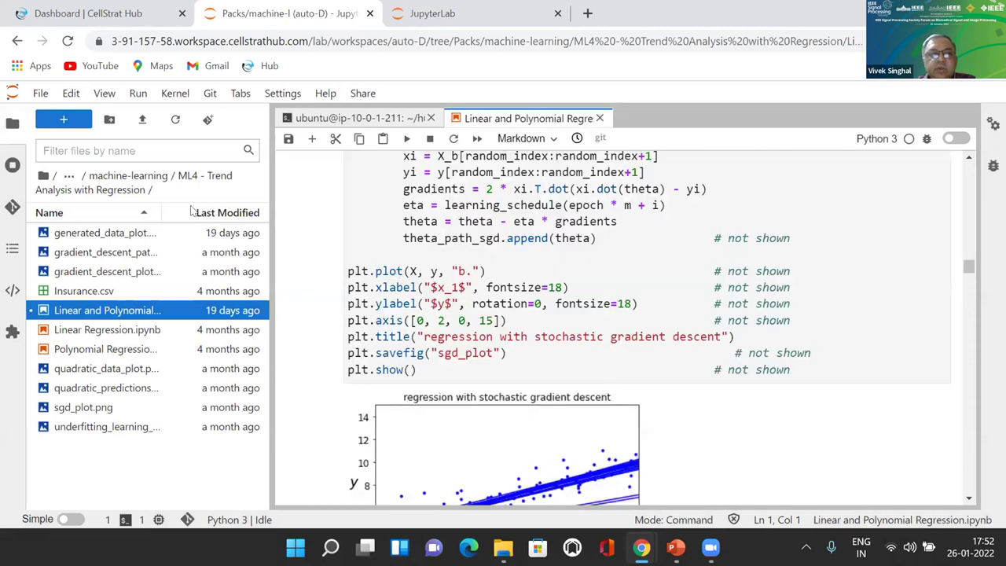
{"action": "scroll", "coordinate": [613, 393], "scroll_direction": "down", "scroll_amount": 10}
Open Face detection and recognition using Facenet.ipynb from computer-vision/CV04 - Face detection and recognition and look through its code and outputs.
{"action": "scroll", "coordinate": [613, 331], "scroll_direction": "down", "scroll_amount": 15}
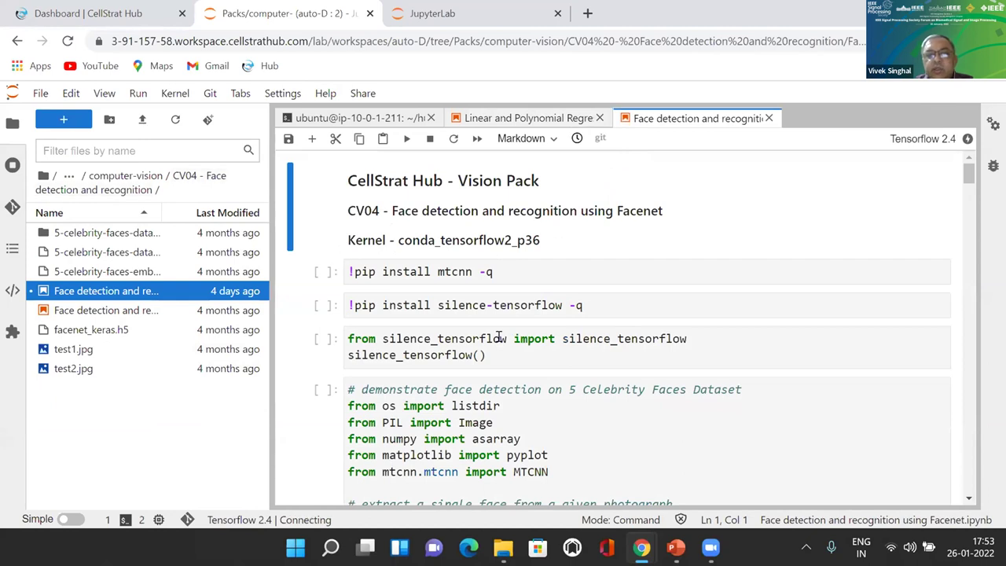
{"action": "scroll", "coordinate": [499, 336], "scroll_direction": "down", "scroll_amount": 15}
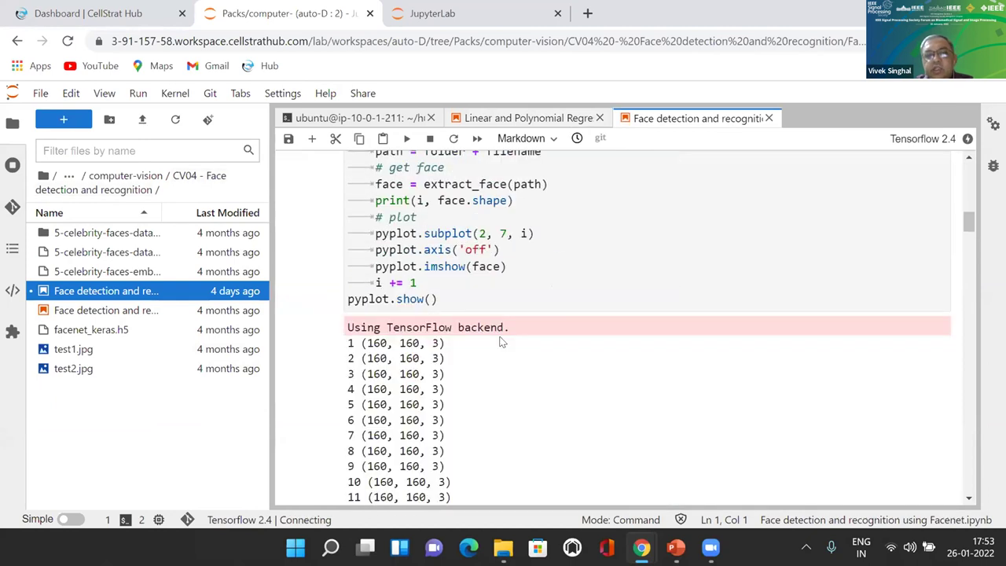
{"action": "scroll", "coordinate": [502, 342], "scroll_direction": "down", "scroll_amount": 5}
{"action": "scroll", "coordinate": [498, 337], "scroll_direction": "down", "scroll_amount": 5}
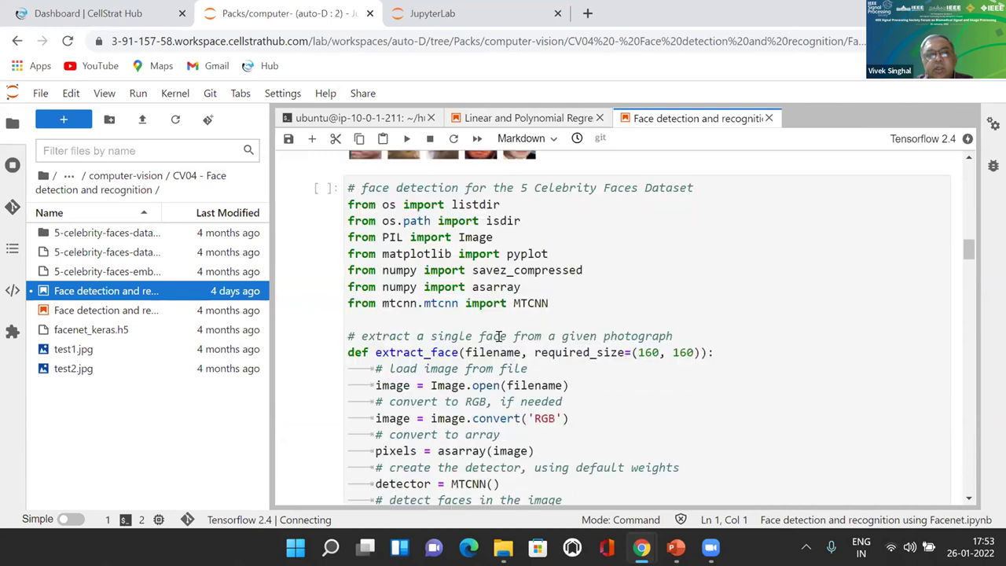
{"action": "scroll", "coordinate": [498, 337], "scroll_direction": "down", "scroll_amount": 7}
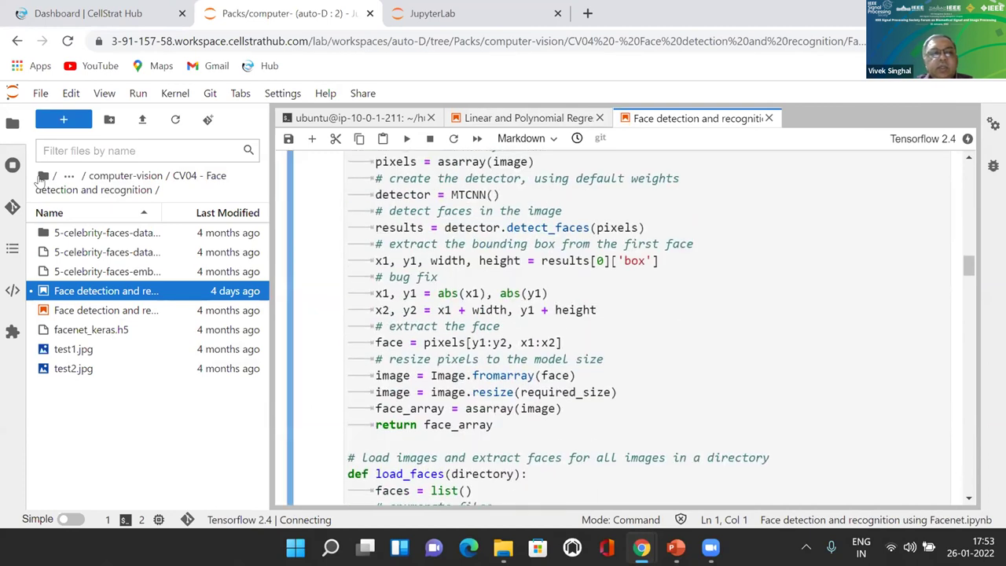
Open Hub+API+Quickstart.ipynb from the root-level HubAPI folder, widening the file browser to read the names and narrowing it again.
{"action": "left_click", "coordinate": [42, 177]}
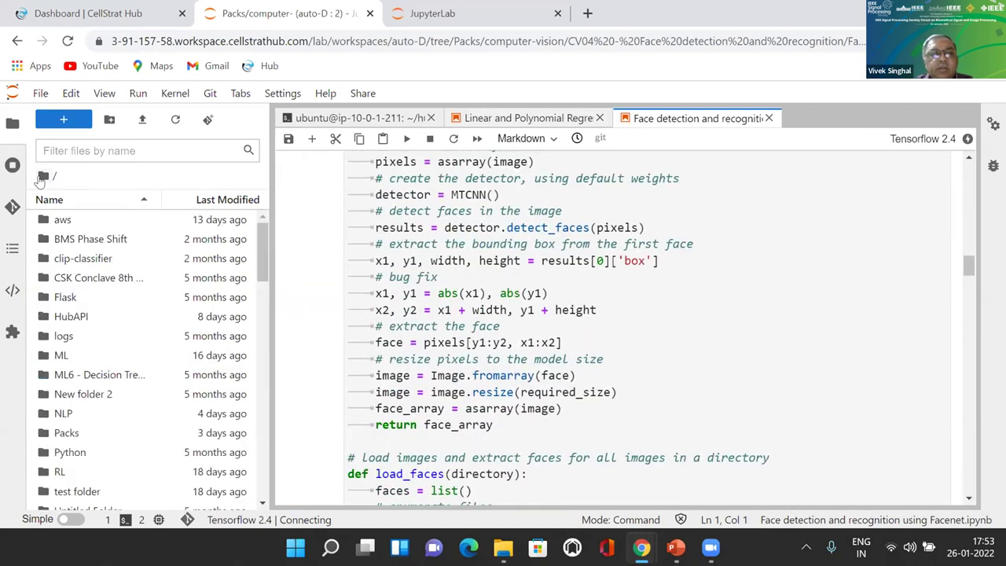
{"action": "left_click", "coordinate": [98, 323]}
{"action": "double_click", "coordinate": [99, 318]}
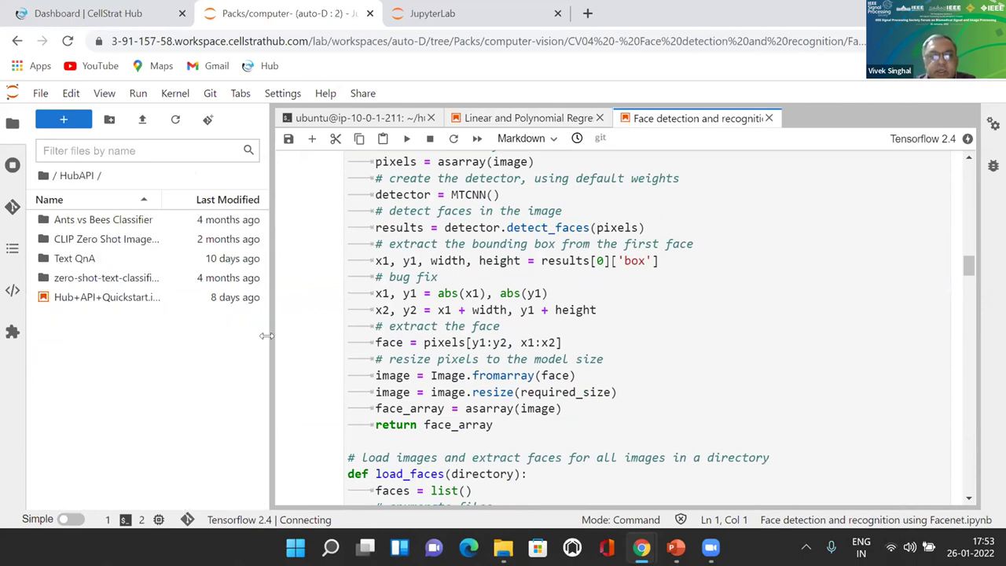
{"action": "left_click_drag", "start_coordinate": [267, 335], "coordinate": [338, 335]}
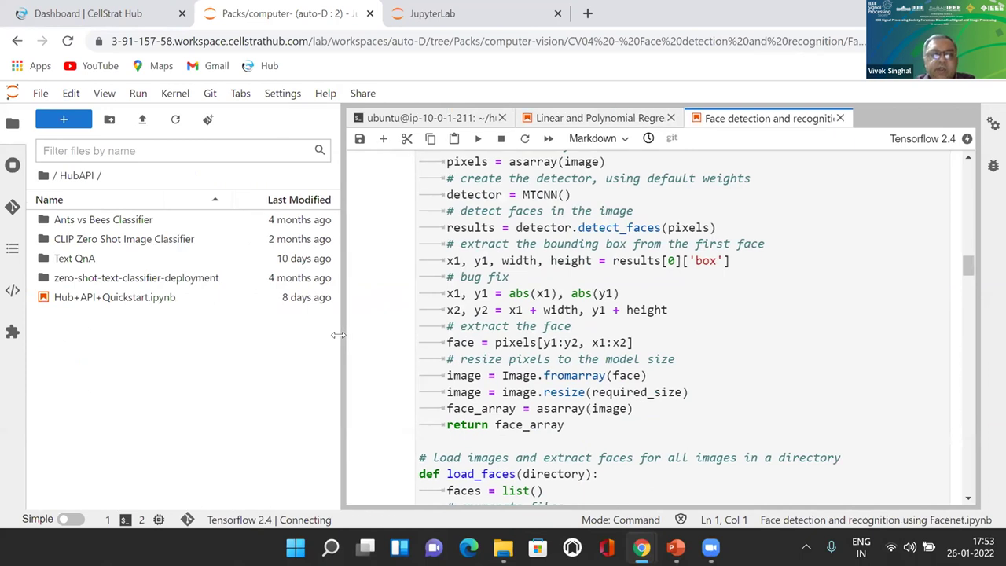
{"action": "double_click", "coordinate": [153, 299]}
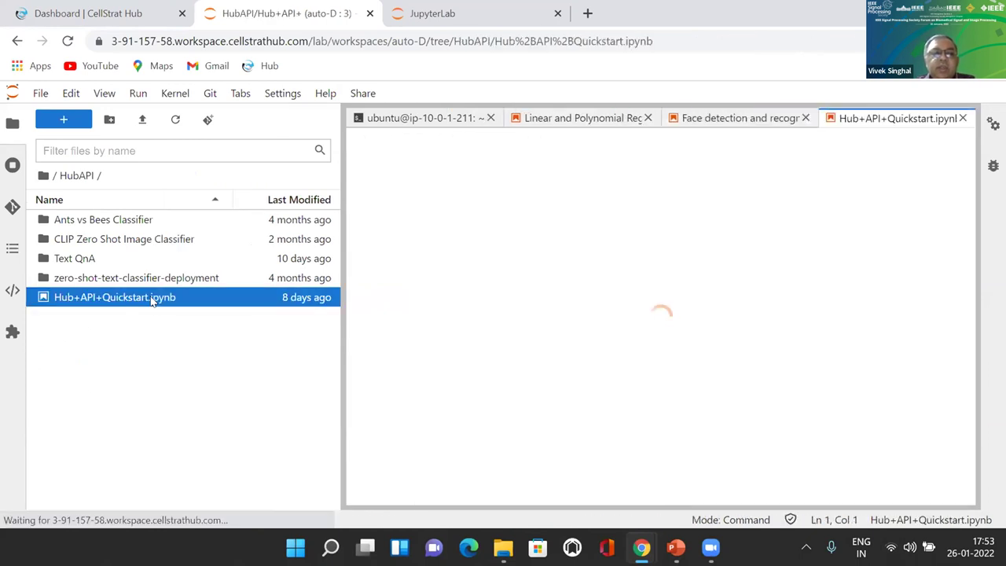
{"action": "left_click_drag", "start_coordinate": [338, 350], "coordinate": [237, 342]}
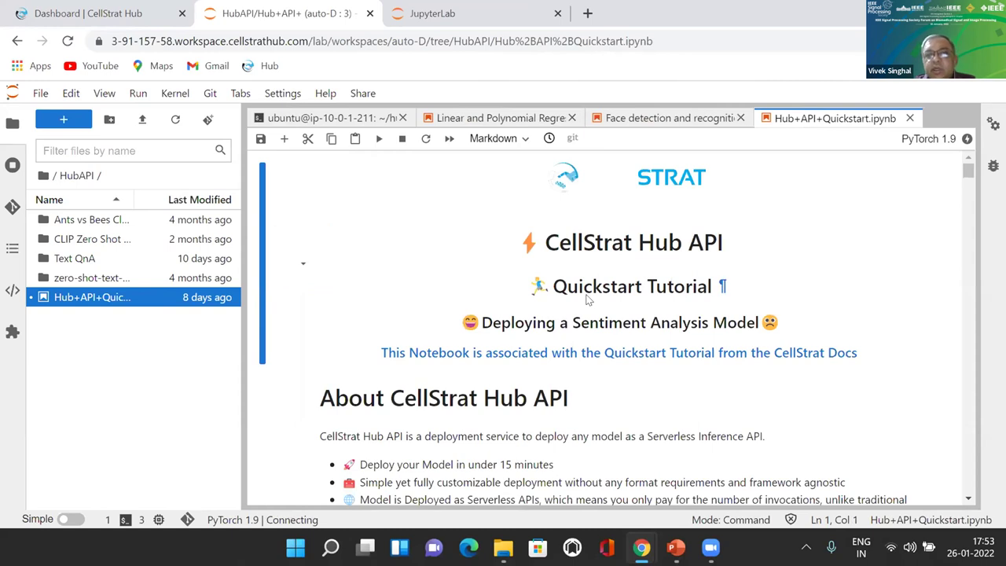
Read through the Hub API quickstart, from the REST API introduction to the API_NAME setting in the API testing code.
{"action": "scroll", "coordinate": [585, 299], "scroll_direction": "down", "scroll_amount": 4}
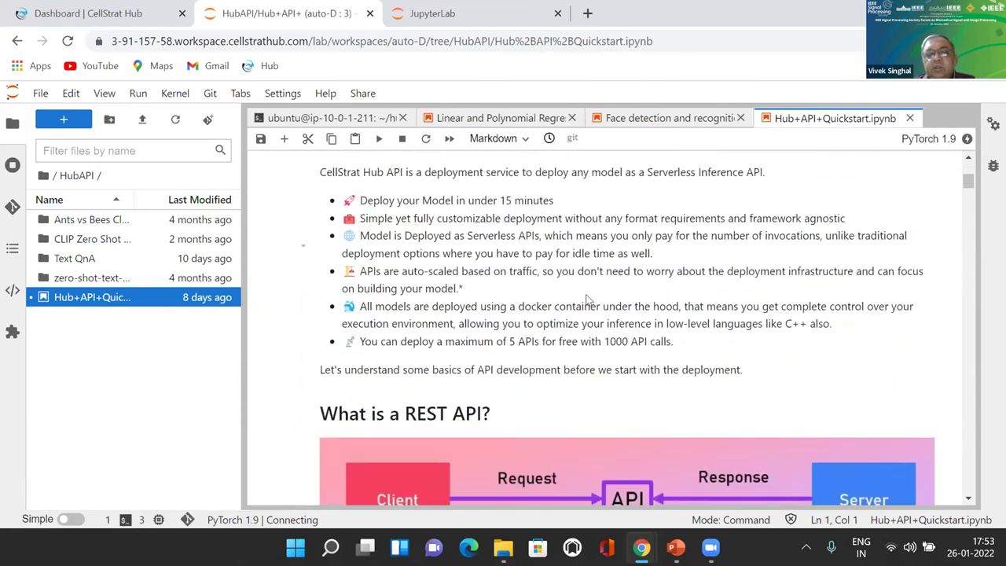
{"action": "scroll", "coordinate": [586, 299], "scroll_direction": "down", "scroll_amount": 3}
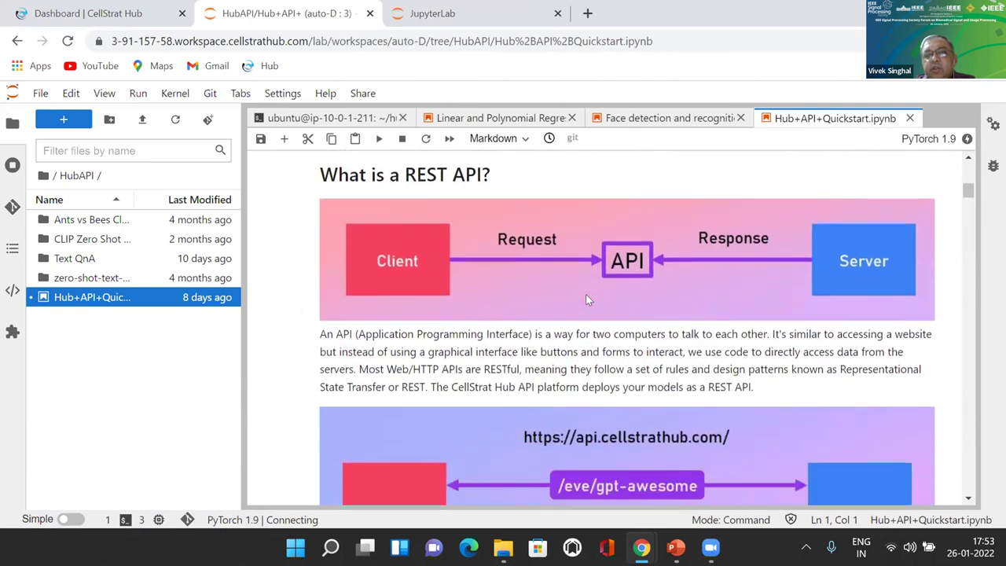
{"action": "scroll", "coordinate": [586, 299], "scroll_direction": "down", "scroll_amount": 6}
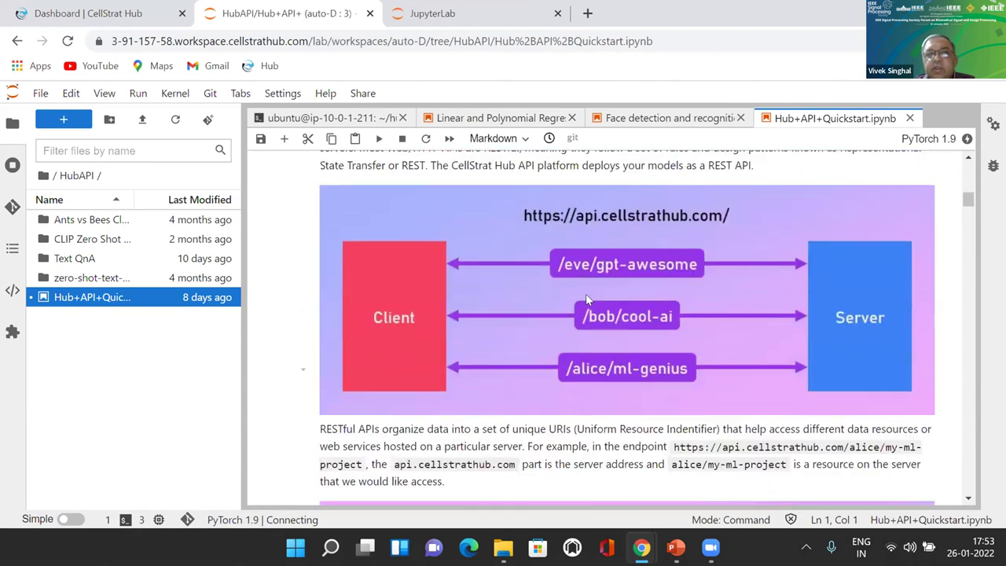
{"action": "scroll", "coordinate": [586, 298], "scroll_direction": "down", "scroll_amount": 10}
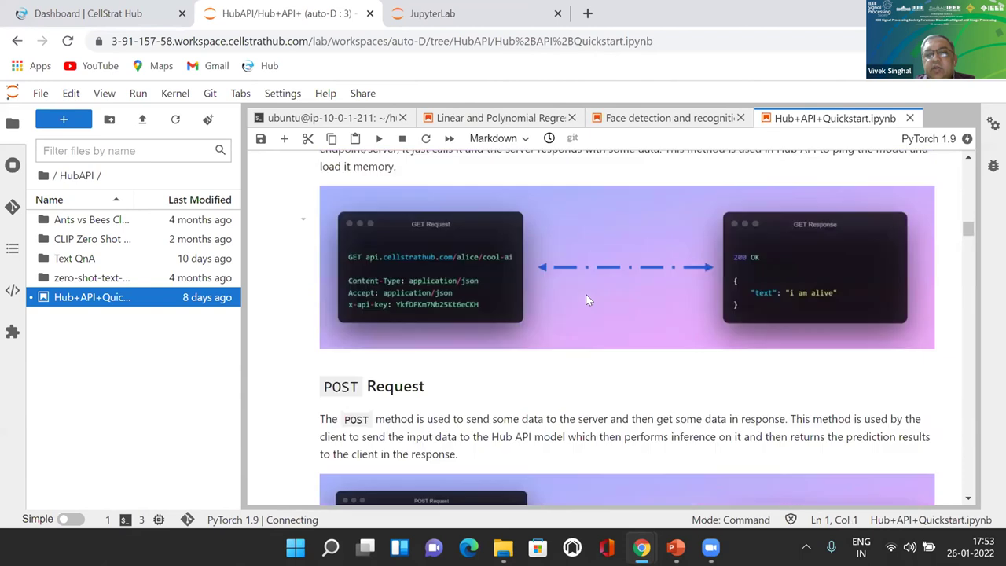
{"action": "scroll", "coordinate": [586, 299], "scroll_direction": "down", "scroll_amount": 20}
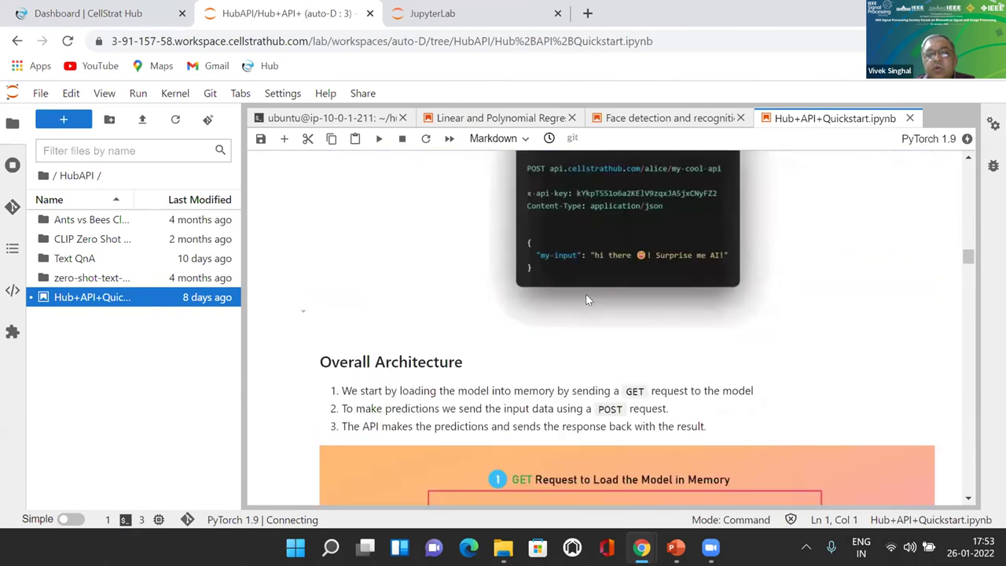
{"action": "scroll", "coordinate": [585, 298], "scroll_direction": "down", "scroll_amount": 5}
{"action": "scroll", "coordinate": [488, 254], "scroll_direction": "down", "scroll_amount": 12}
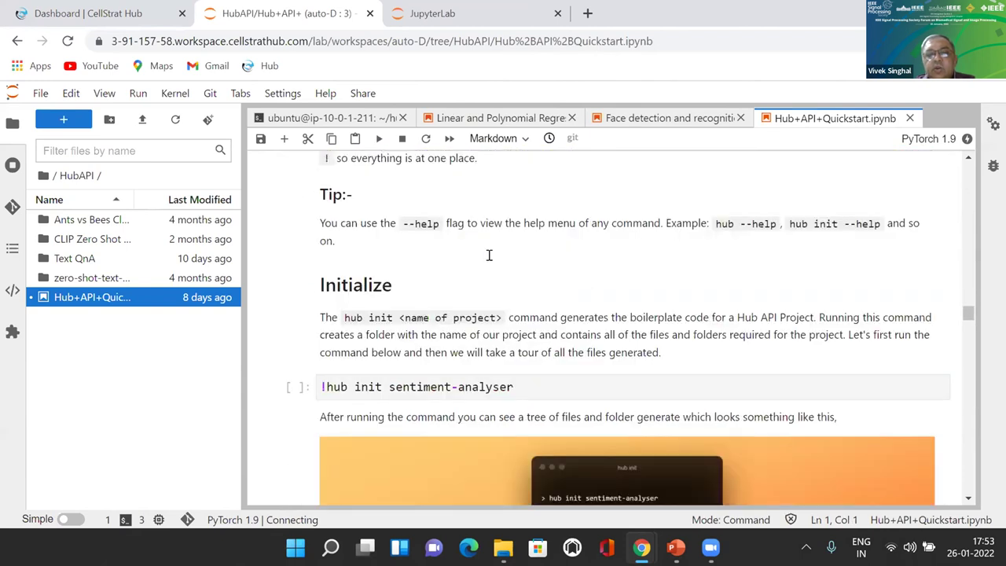
{"action": "scroll", "coordinate": [428, 233], "scroll_direction": "down", "scroll_amount": 20}
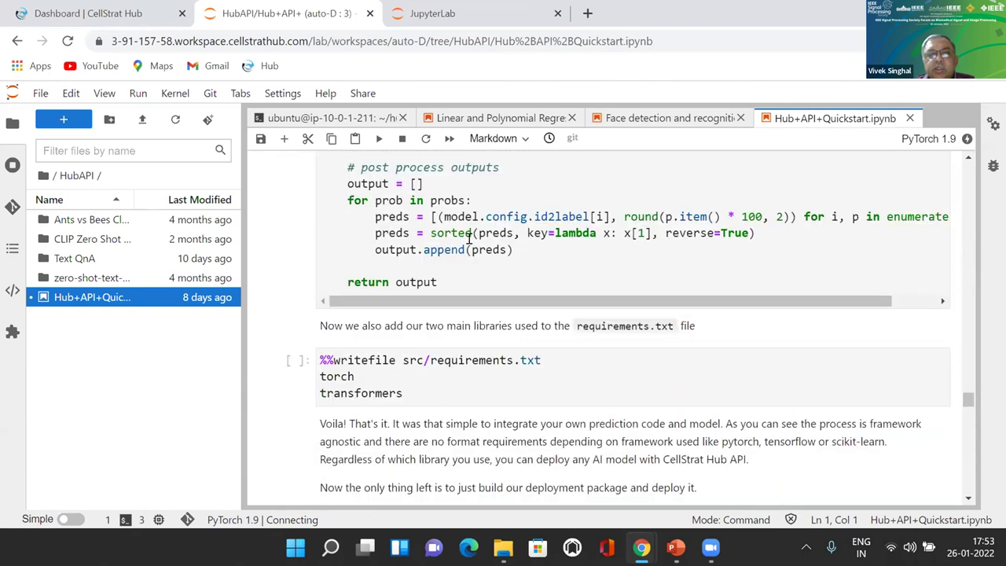
{"action": "scroll", "coordinate": [429, 256], "scroll_direction": "down", "scroll_amount": 20}
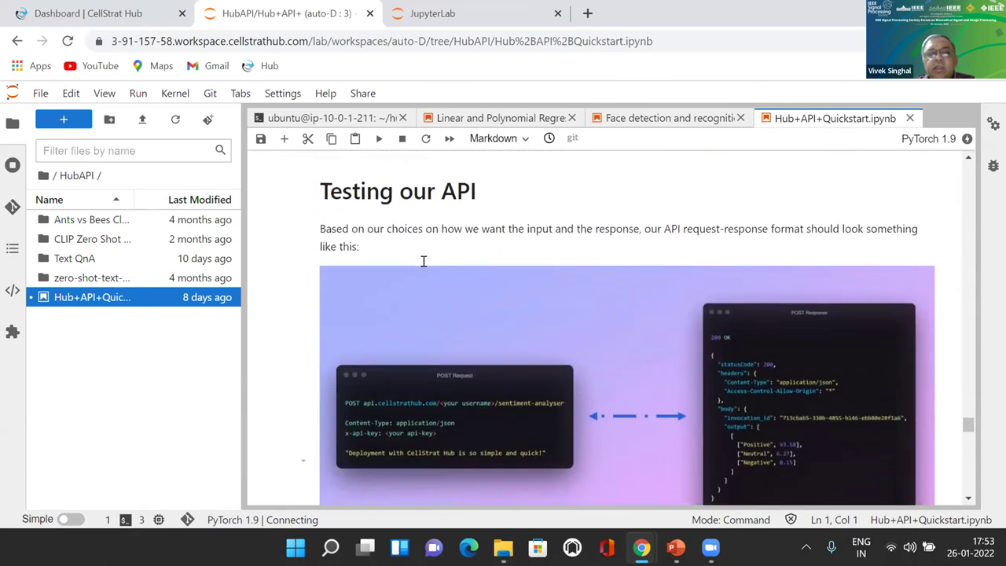
{"action": "scroll", "coordinate": [423, 261], "scroll_direction": "down", "scroll_amount": 5}
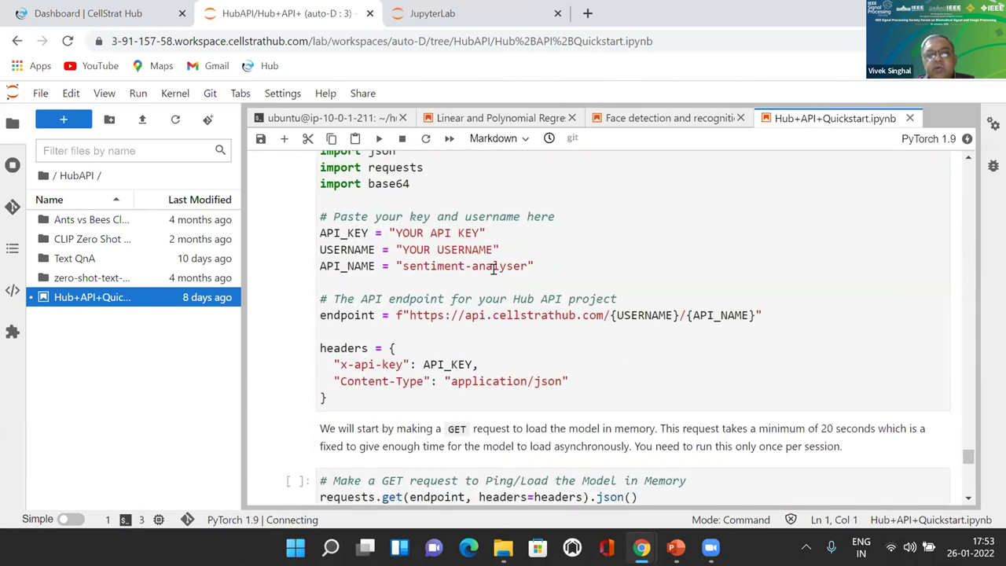
{"action": "double_click", "coordinate": [452, 266]}
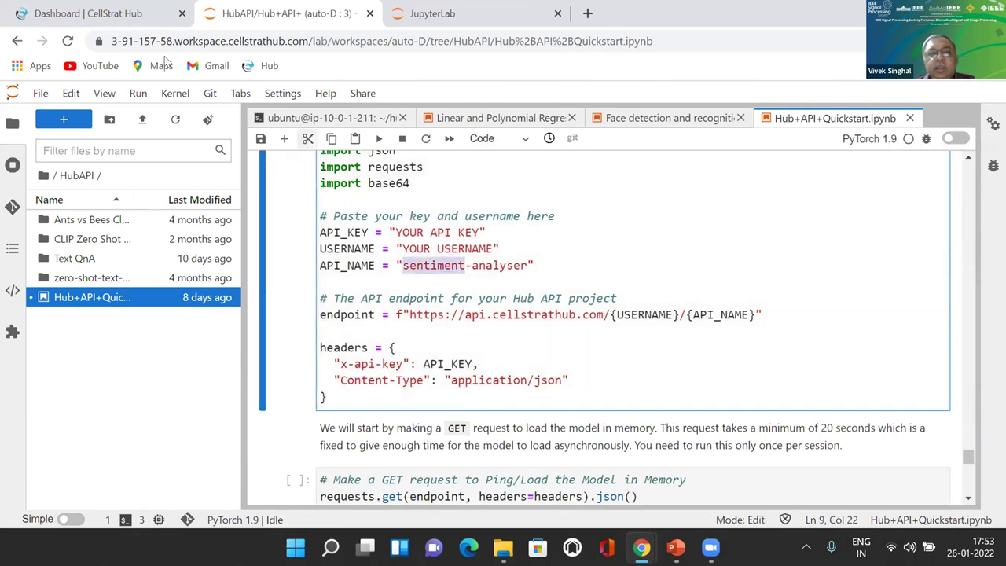
Switch to the CellStrat Hub console, open the Hub API Dashboard for model deployments, and reveal the first listed API key.
{"action": "left_click", "coordinate": [78, 10]}
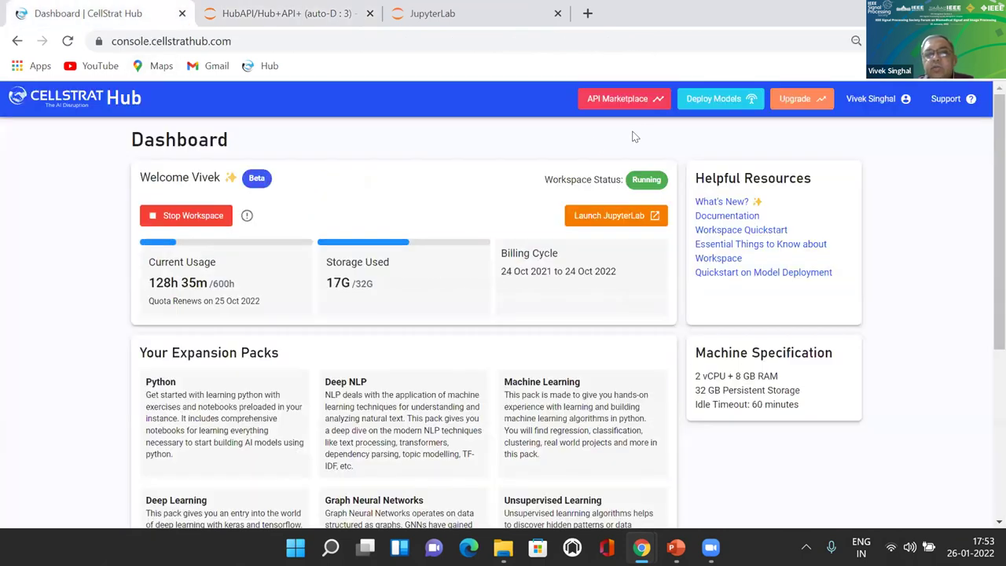
{"action": "left_click", "coordinate": [715, 100]}
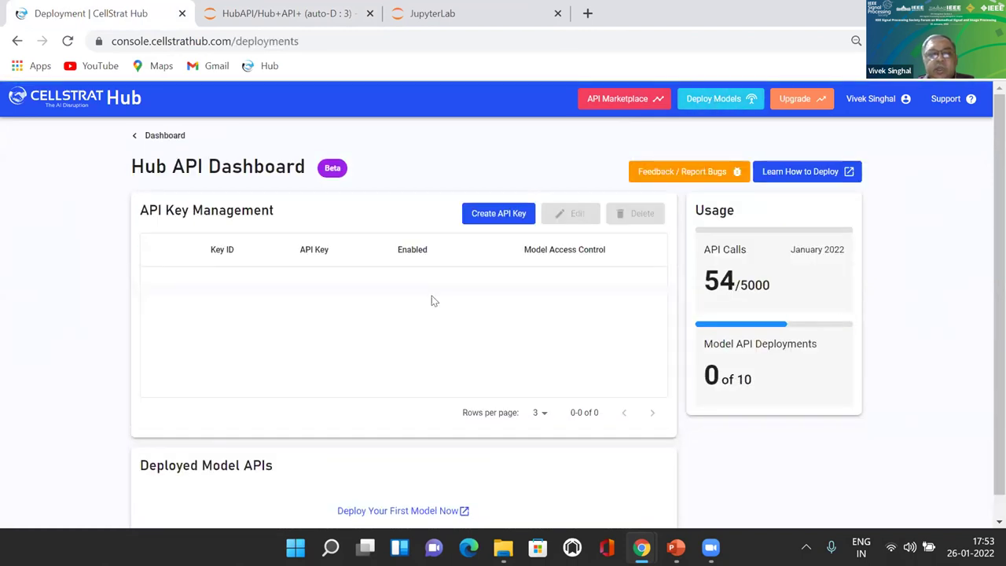
{"action": "scroll", "coordinate": [431, 299], "scroll_direction": "down", "scroll_amount": 1}
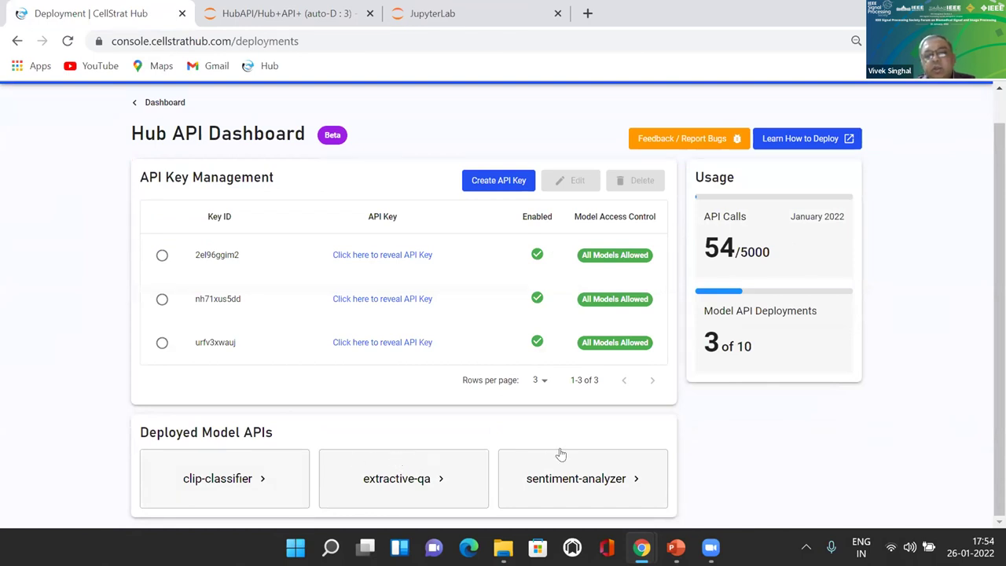
{"action": "left_click", "coordinate": [162, 256]}
{"action": "left_click", "coordinate": [375, 255]}
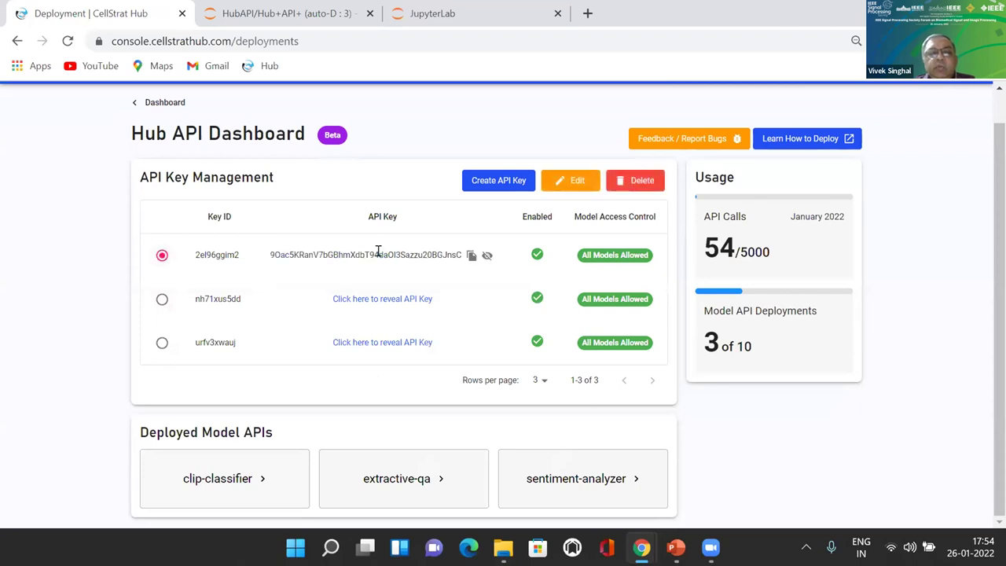
View the selected API key's enablement and model access settings, cancel without saving, and return to the main Dashboard.
{"action": "left_click", "coordinate": [572, 177]}
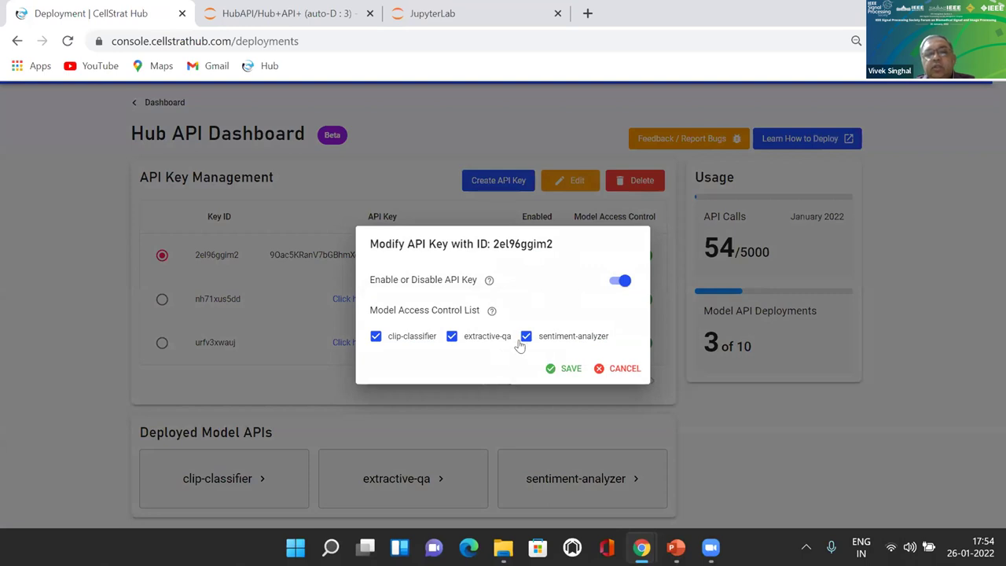
{"action": "left_click", "coordinate": [620, 369]}
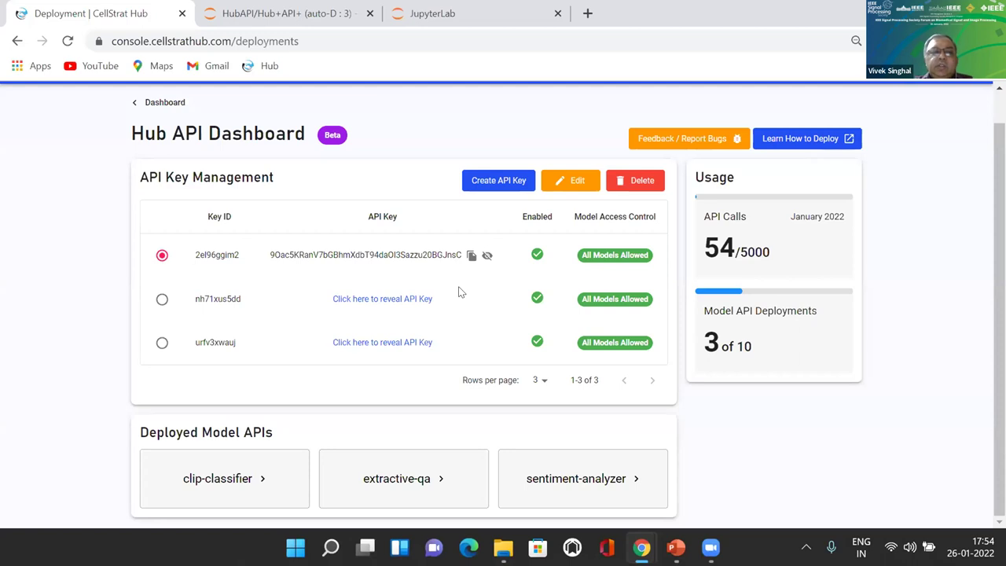
{"action": "scroll", "coordinate": [460, 291], "scroll_direction": "up", "scroll_amount": 1}
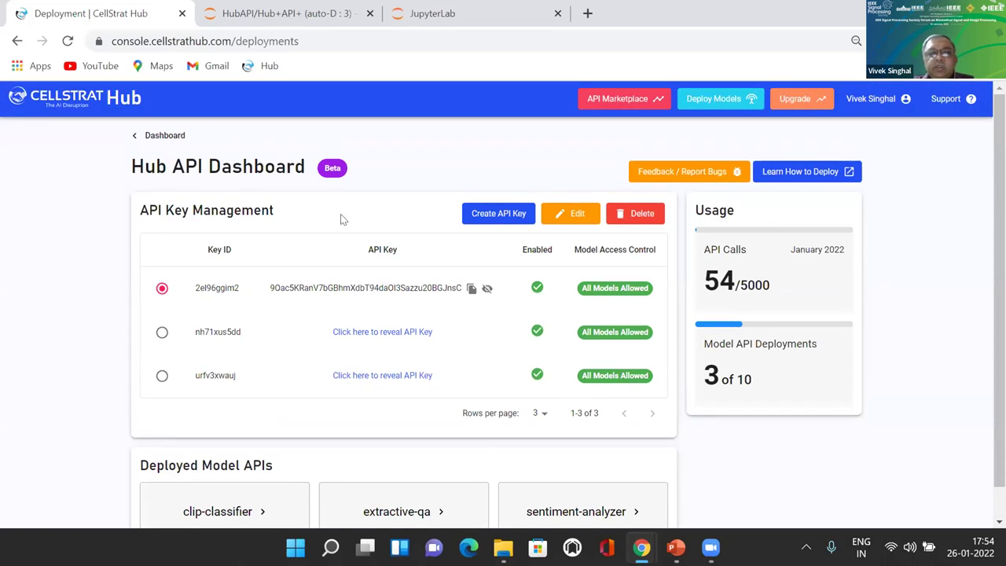
{"action": "left_click", "coordinate": [166, 137]}
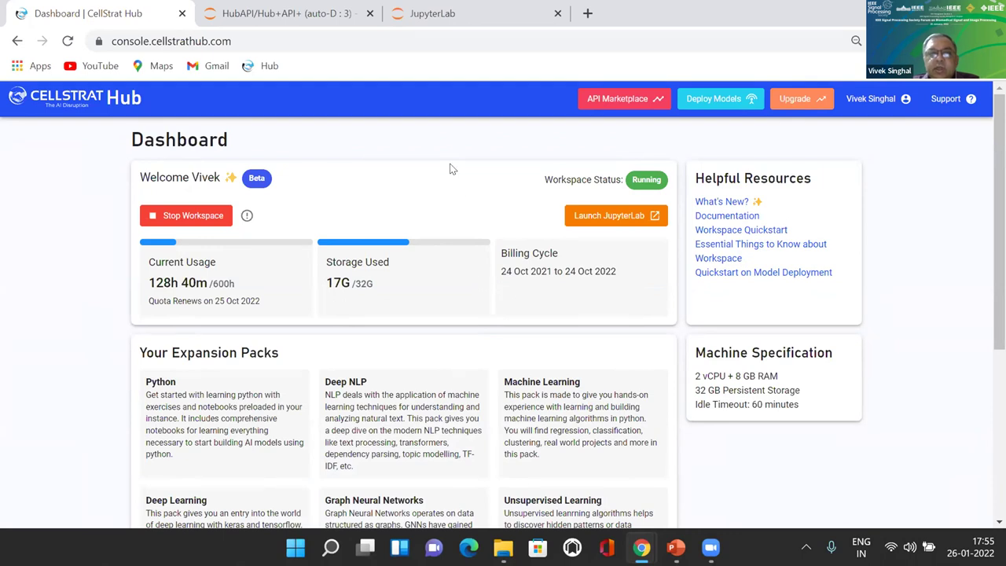
Open cellstrat/zero-image-classifier in the API Marketplace and read its overview, from the CellZero introduction to the weakly supervised learning use case.
{"action": "left_click", "coordinate": [608, 100]}
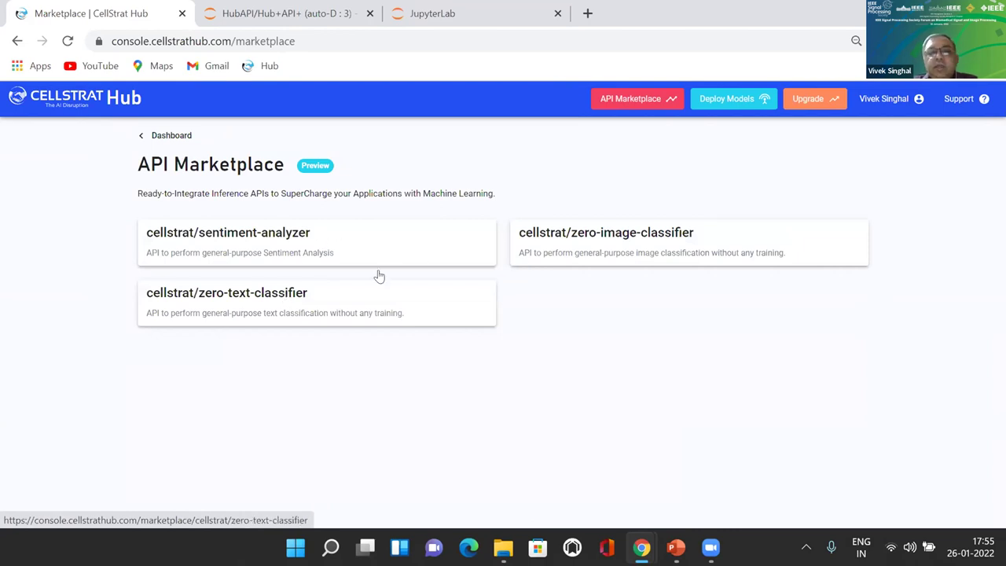
{"action": "left_click", "coordinate": [627, 236]}
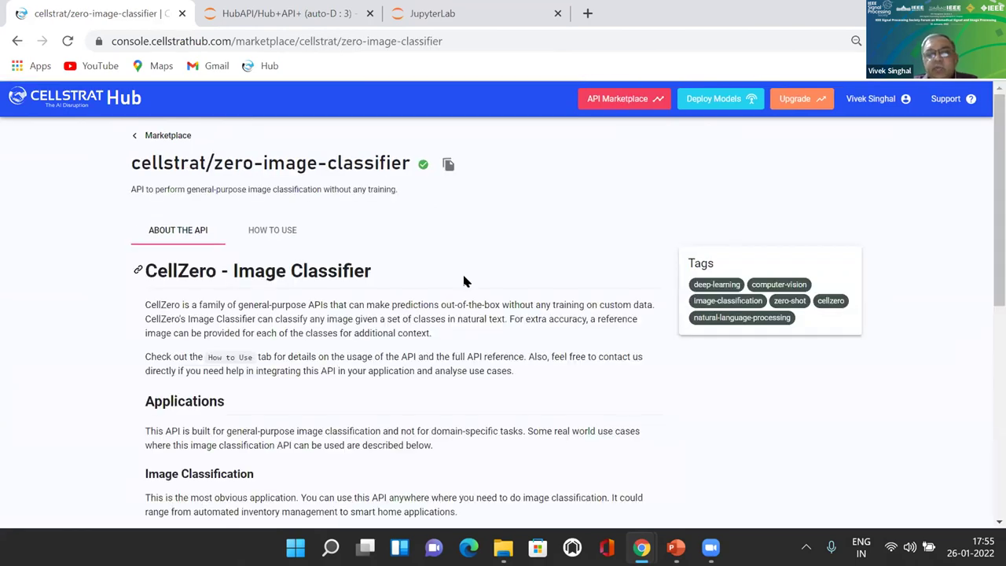
{"action": "scroll", "coordinate": [397, 275], "scroll_direction": "down", "scroll_amount": 2}
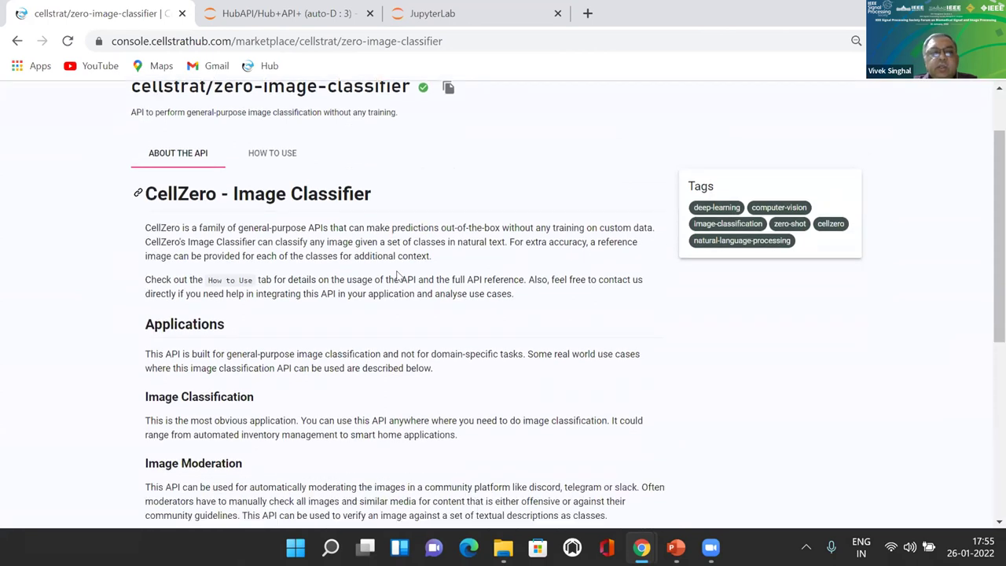
{"action": "scroll", "coordinate": [397, 275], "scroll_direction": "down", "scroll_amount": 2}
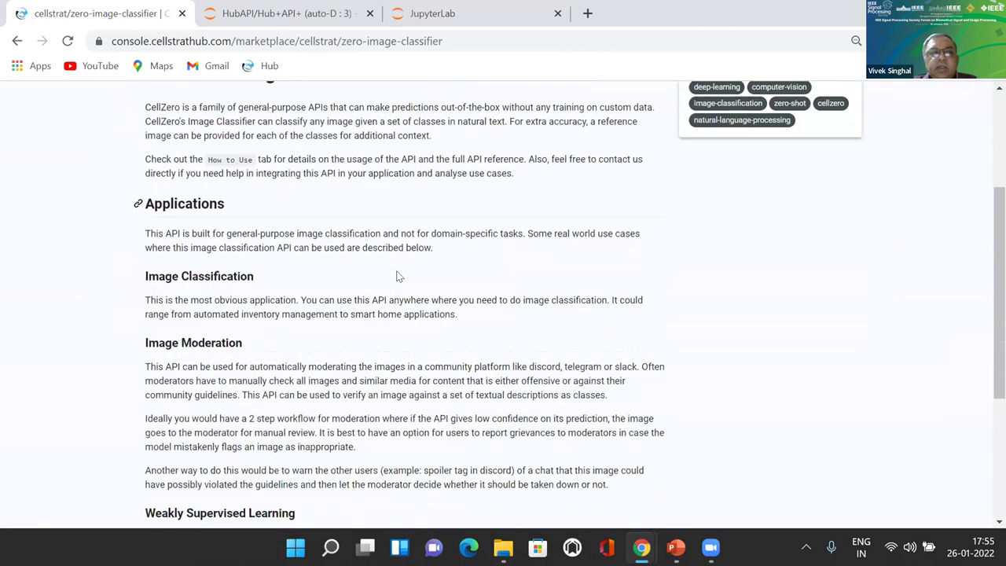
{"action": "scroll", "coordinate": [299, 244], "scroll_direction": "down", "scroll_amount": 2}
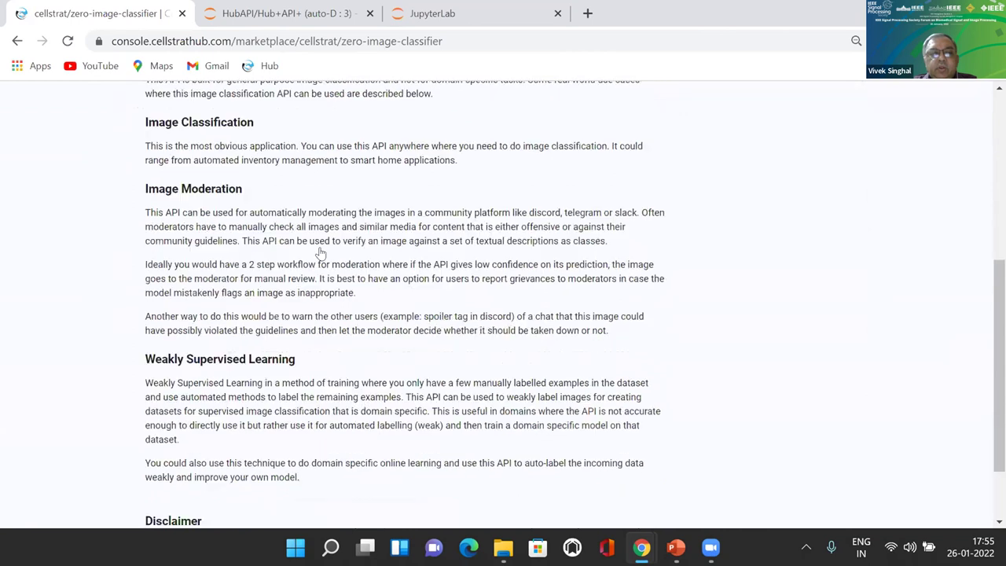
{"action": "scroll", "coordinate": [464, 334], "scroll_direction": "down", "scroll_amount": 1}
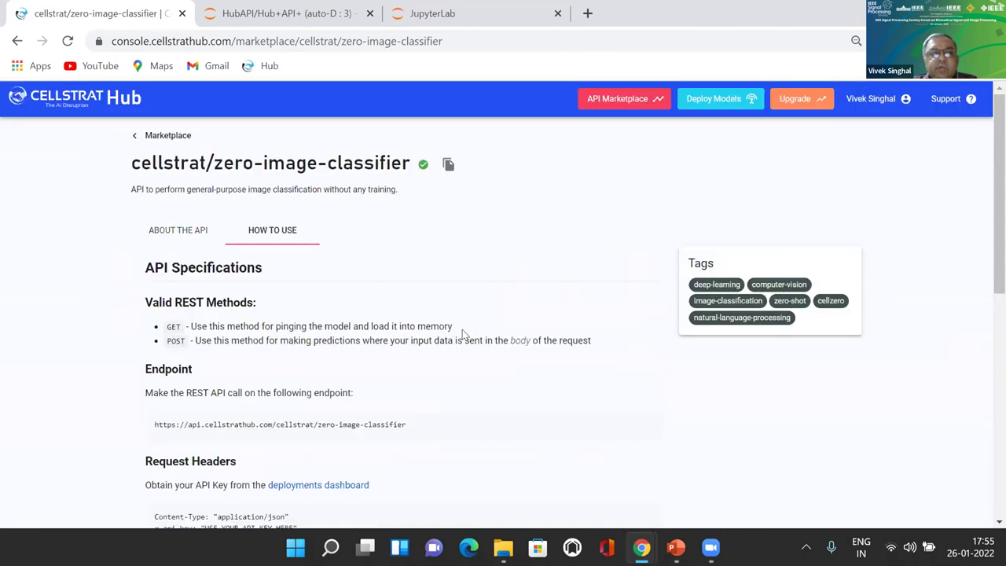
Review the image classifier API's usage instructions, including the sample JSON input and output, and expand the Javascript and Python code snippets.
{"action": "scroll", "coordinate": [463, 332], "scroll_direction": "down", "scroll_amount": 4}
{"action": "scroll", "coordinate": [463, 335], "scroll_direction": "down", "scroll_amount": 2}
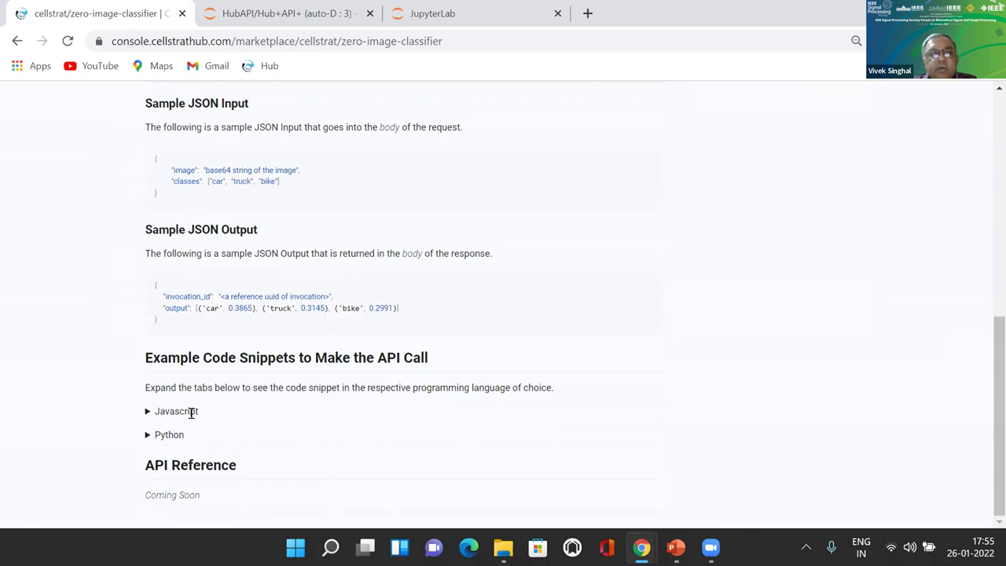
{"action": "left_click", "coordinate": [147, 412]}
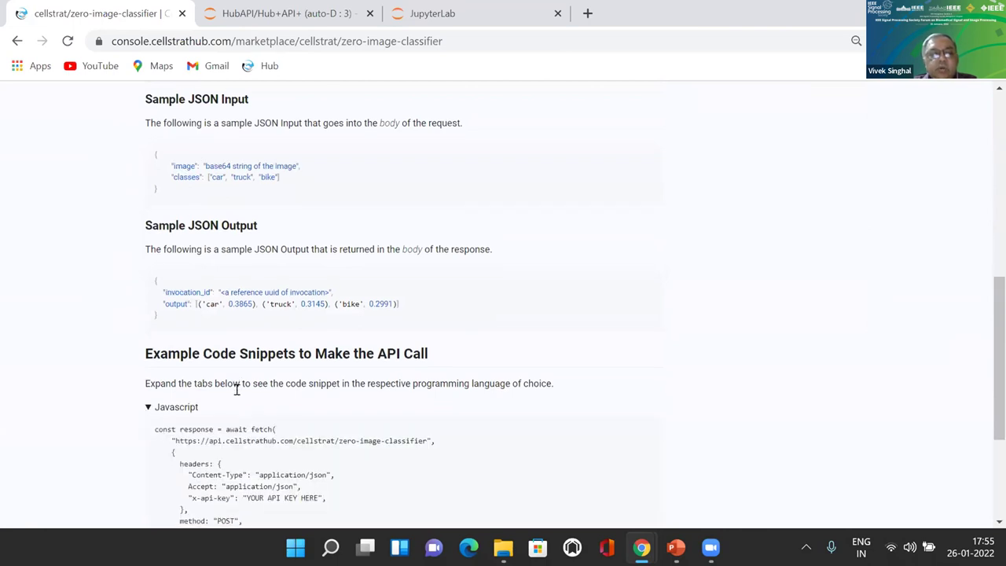
{"action": "scroll", "coordinate": [236, 389], "scroll_direction": "down", "scroll_amount": 3}
{"action": "left_click", "coordinate": [147, 438]}
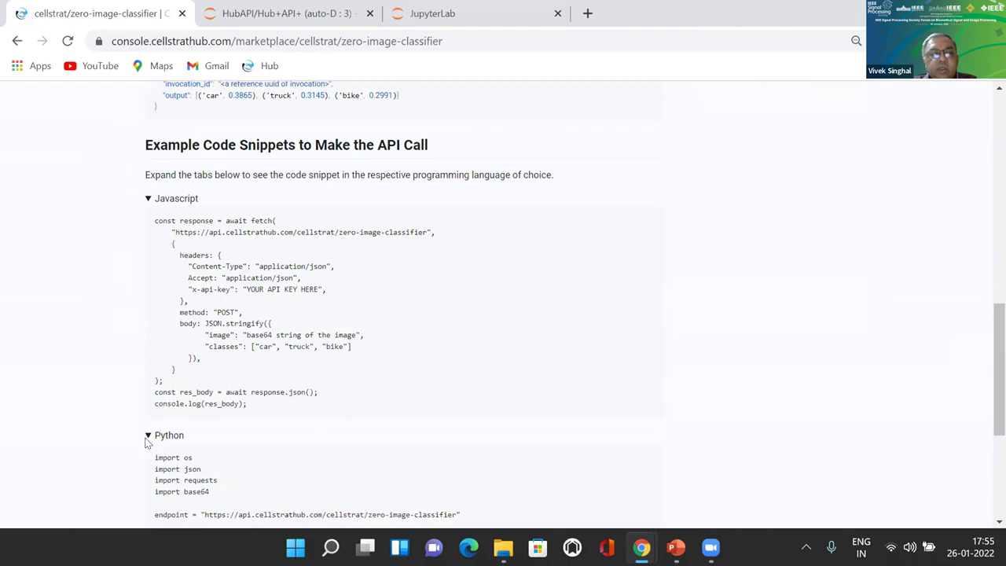
{"action": "scroll", "coordinate": [294, 404], "scroll_direction": "down", "scroll_amount": 3}
Return from the zero-image-classifier page through the Marketplace to the main Dashboard.
{"action": "scroll", "coordinate": [293, 404], "scroll_direction": "up", "scroll_amount": 15}
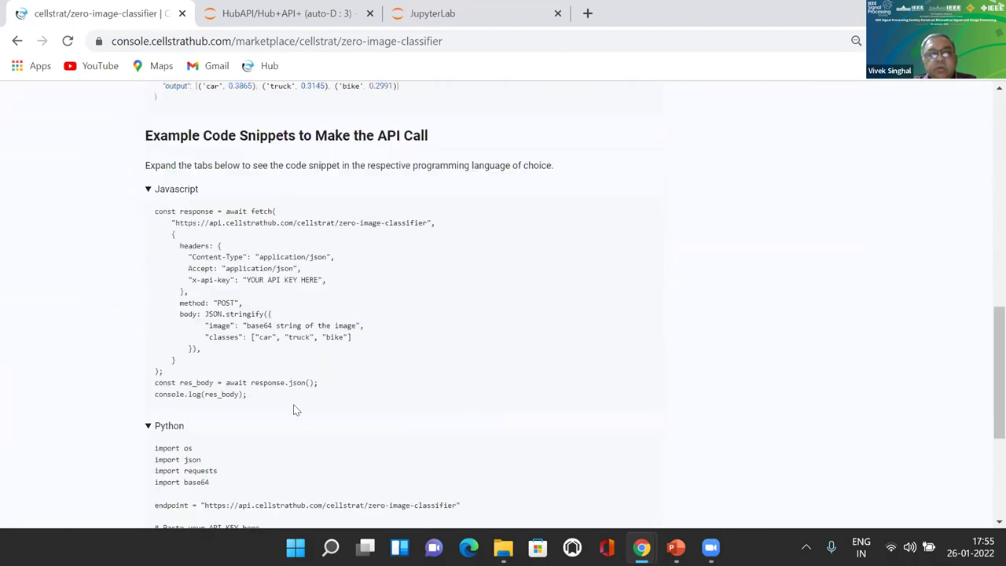
{"action": "scroll", "coordinate": [204, 95], "scroll_direction": "up", "scroll_amount": 5}
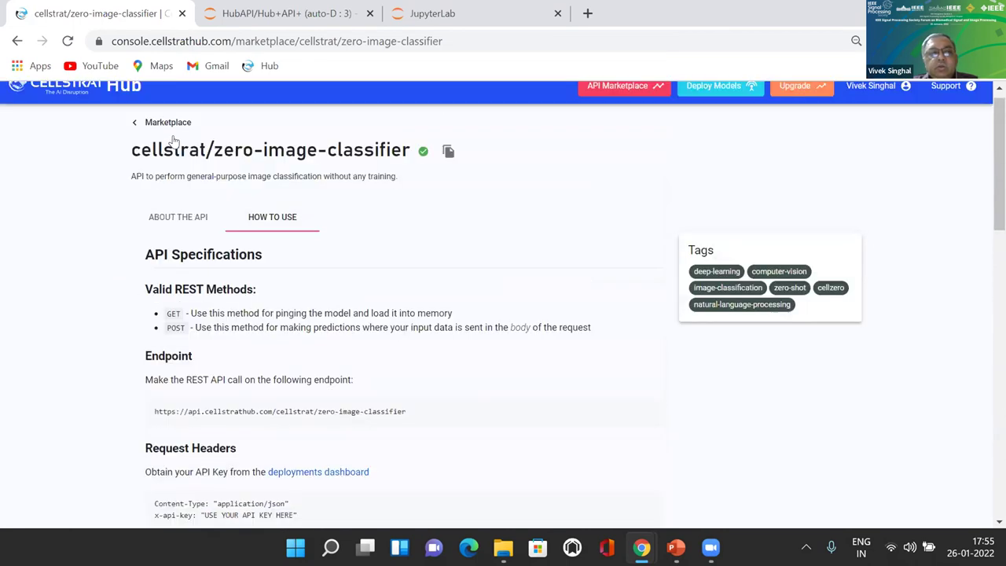
{"action": "left_click", "coordinate": [170, 137]}
{"action": "left_click", "coordinate": [172, 137]}
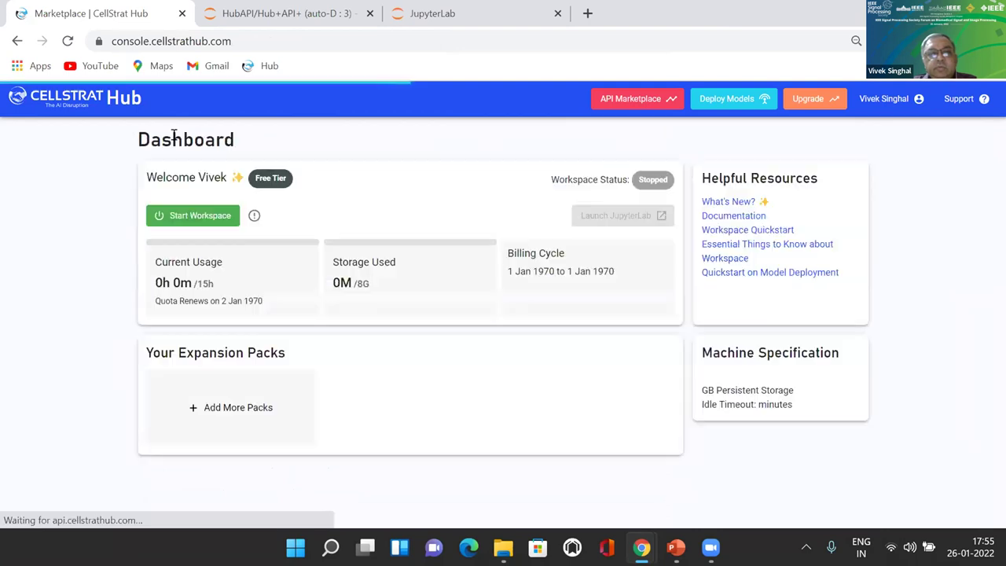